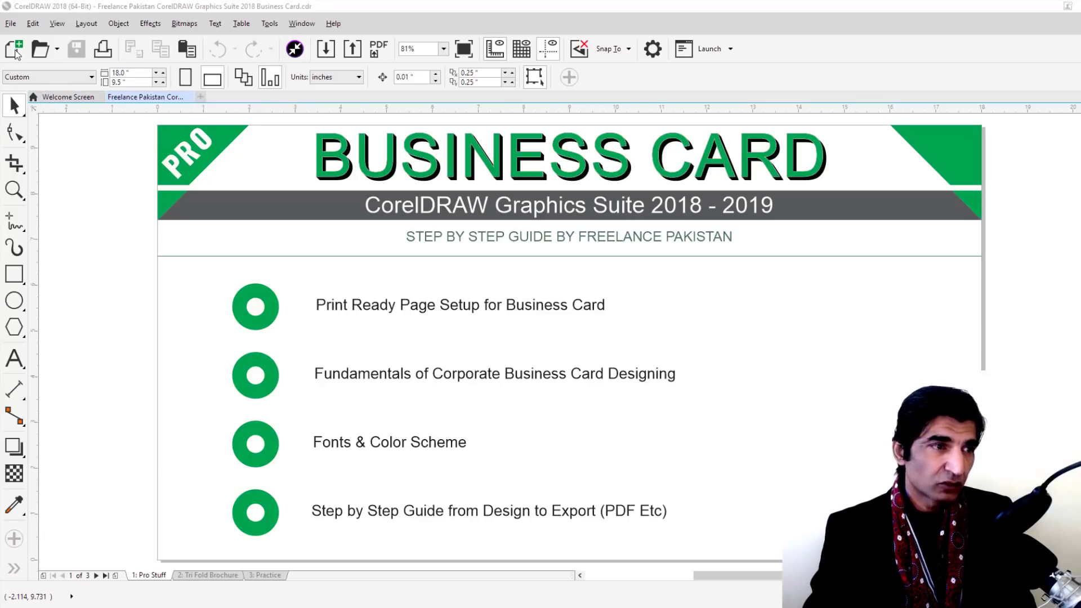
Start a new document and name it 'Business Card Client X'
click(15, 52)
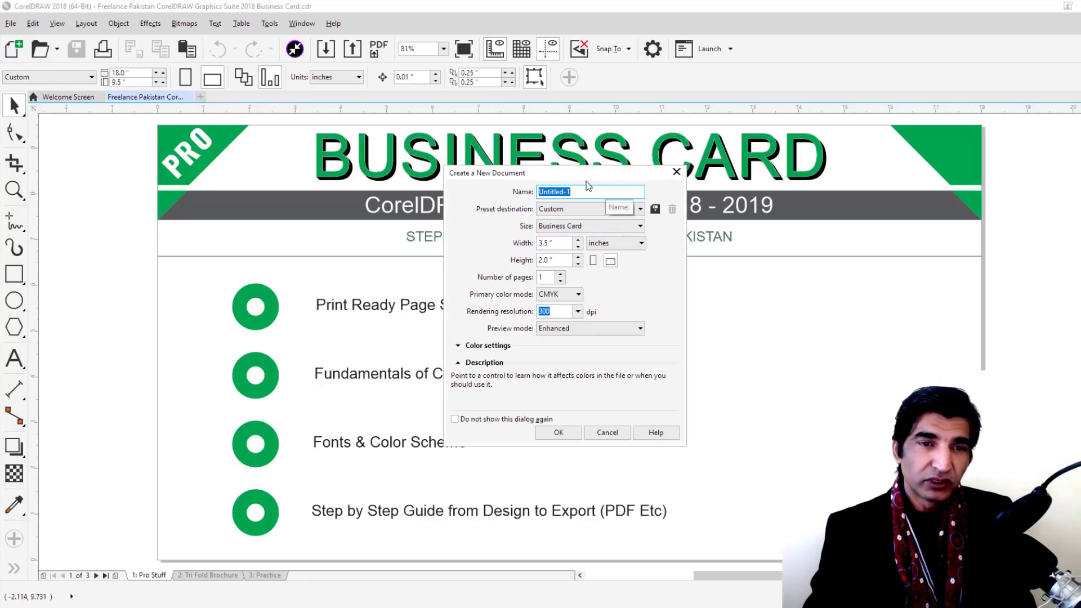
drag(586, 181, 739, 158)
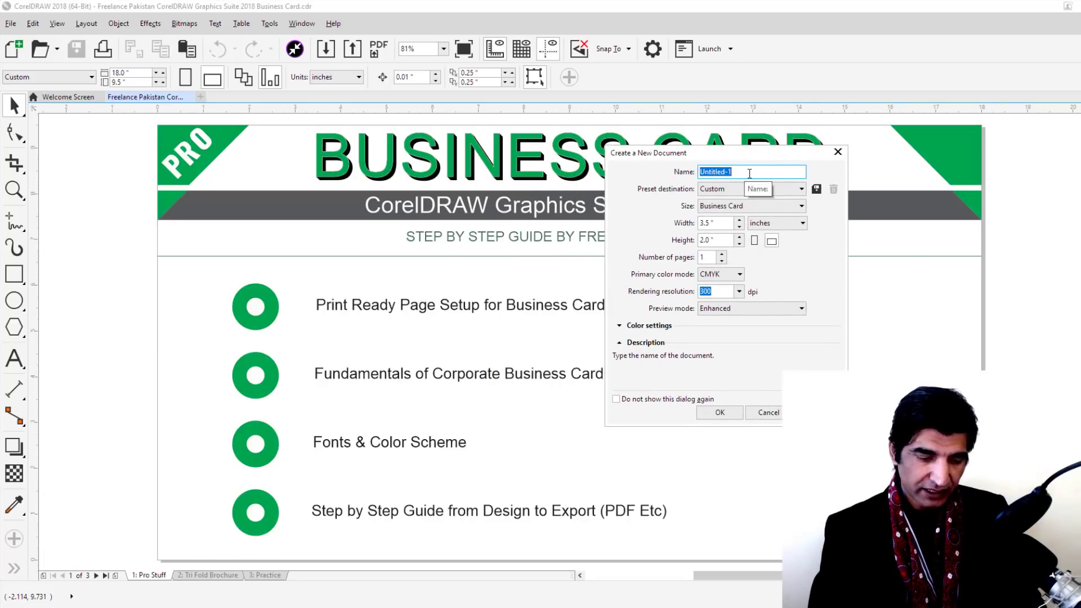
text(Business )
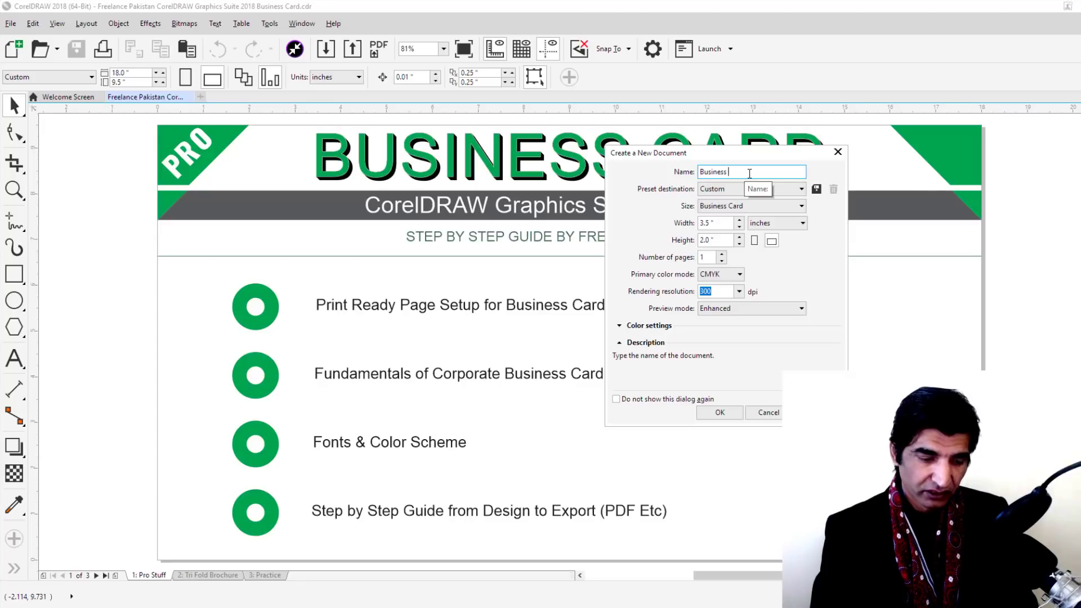
text(Card)
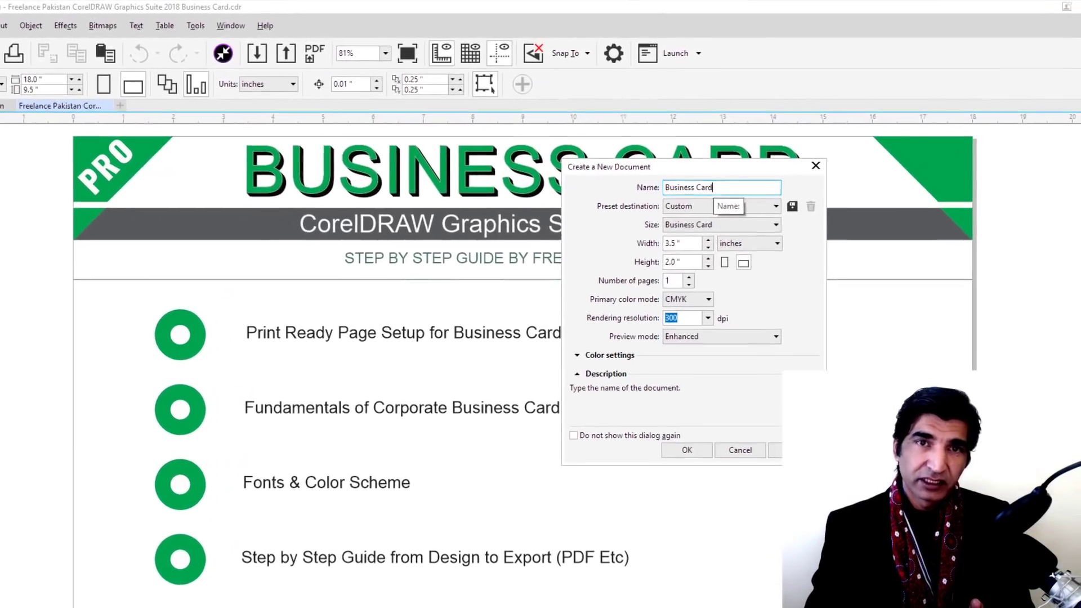
text(1)
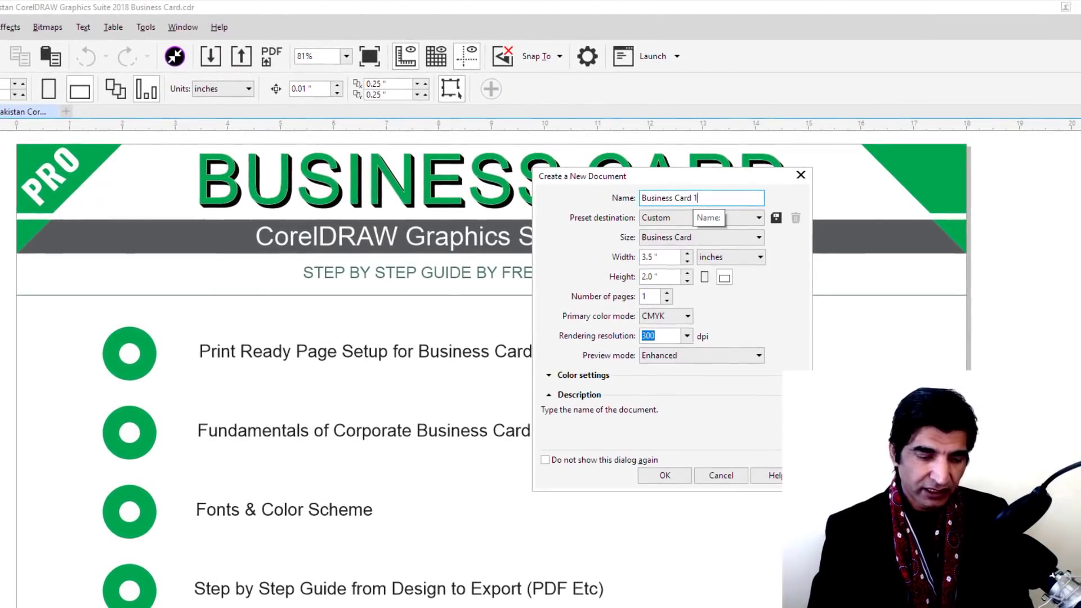
key(BackSpace)
text(Client )
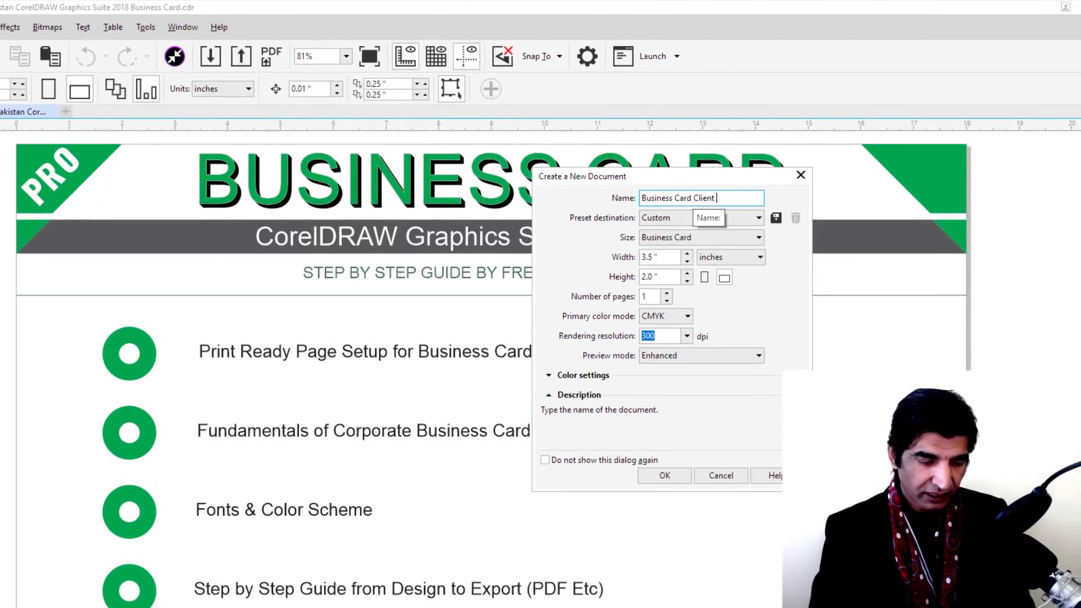
text(X)
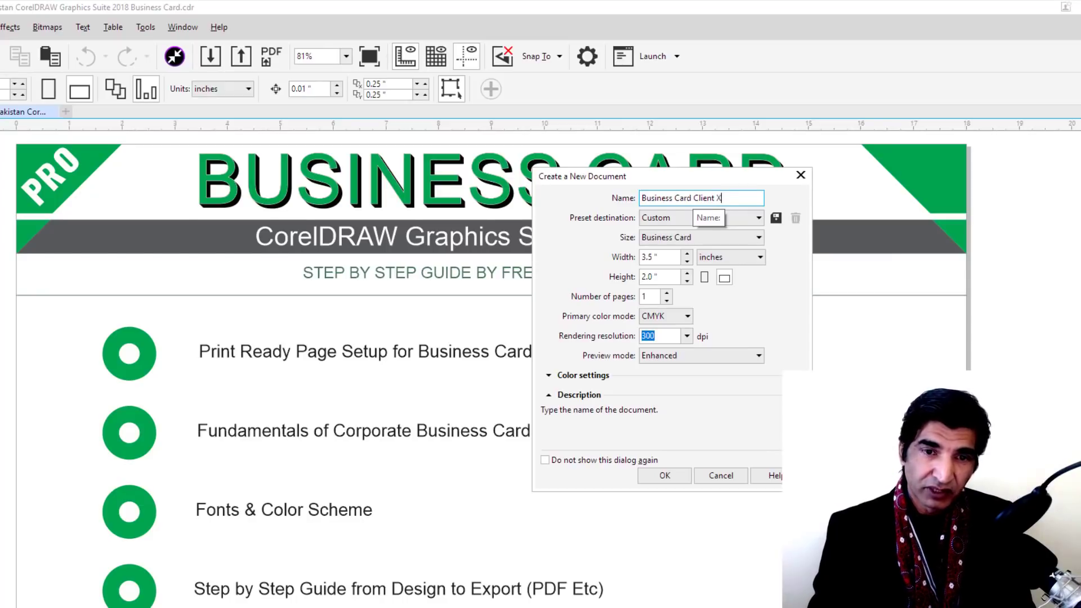
Use the CorelDRAW default preset with Business Card size in landscape orientation
click(671, 220)
click(671, 219)
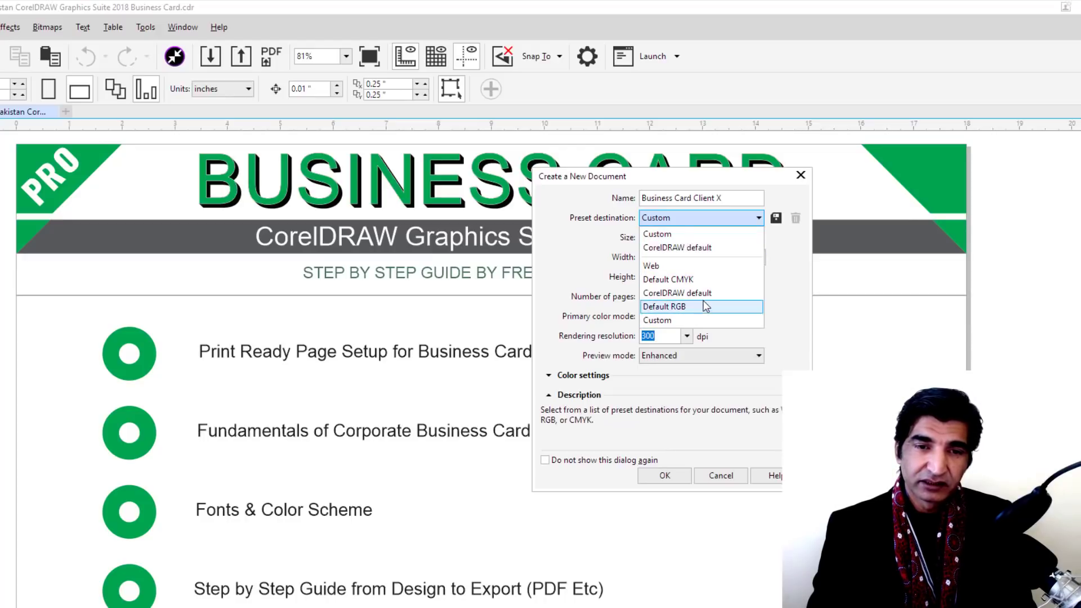
click(705, 246)
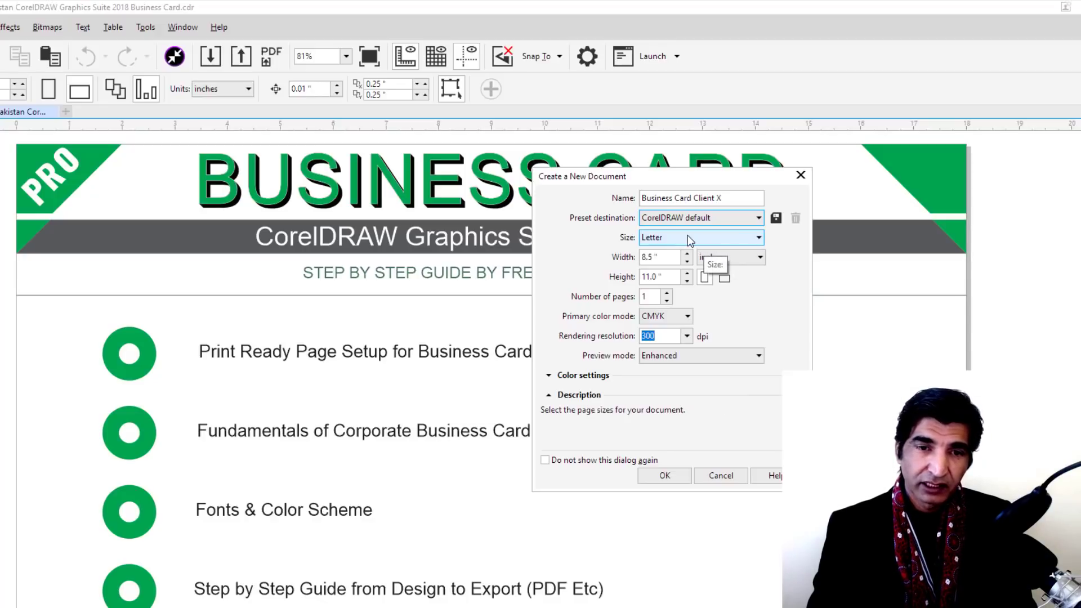
click(691, 239)
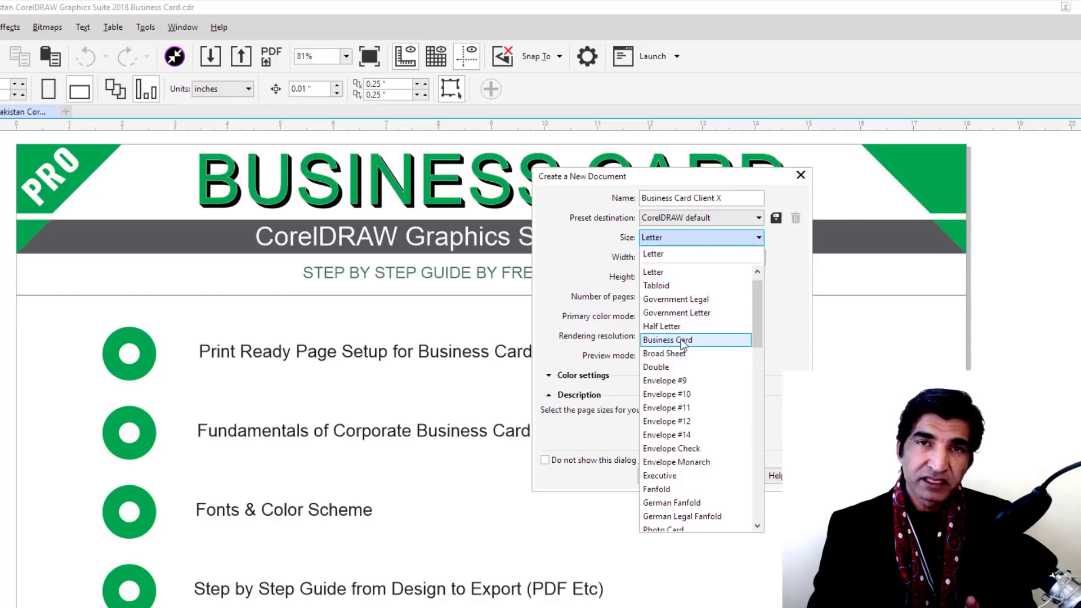
click(680, 339)
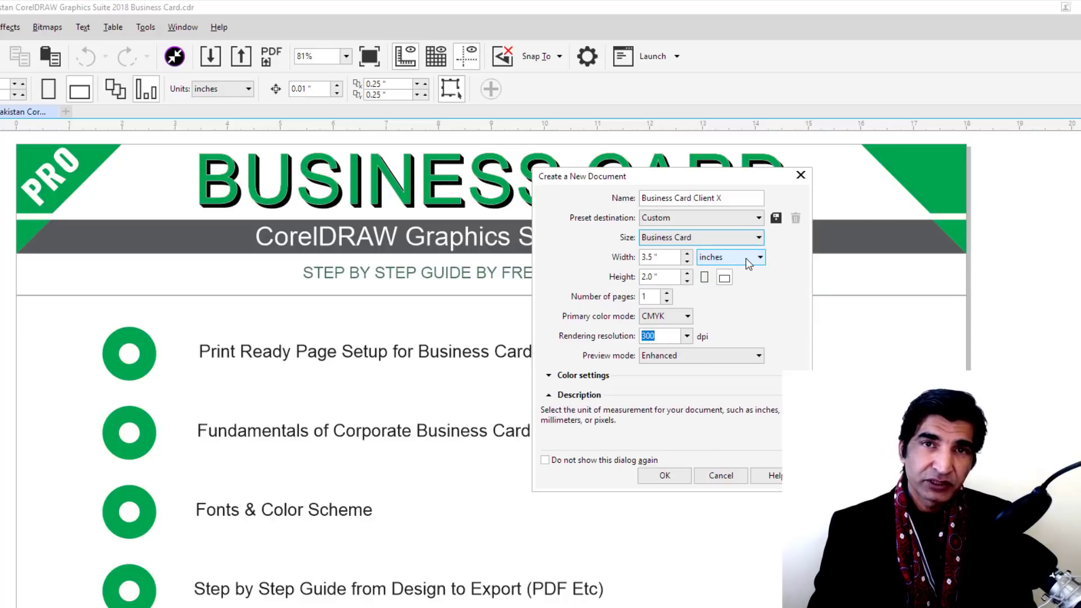
click(704, 278)
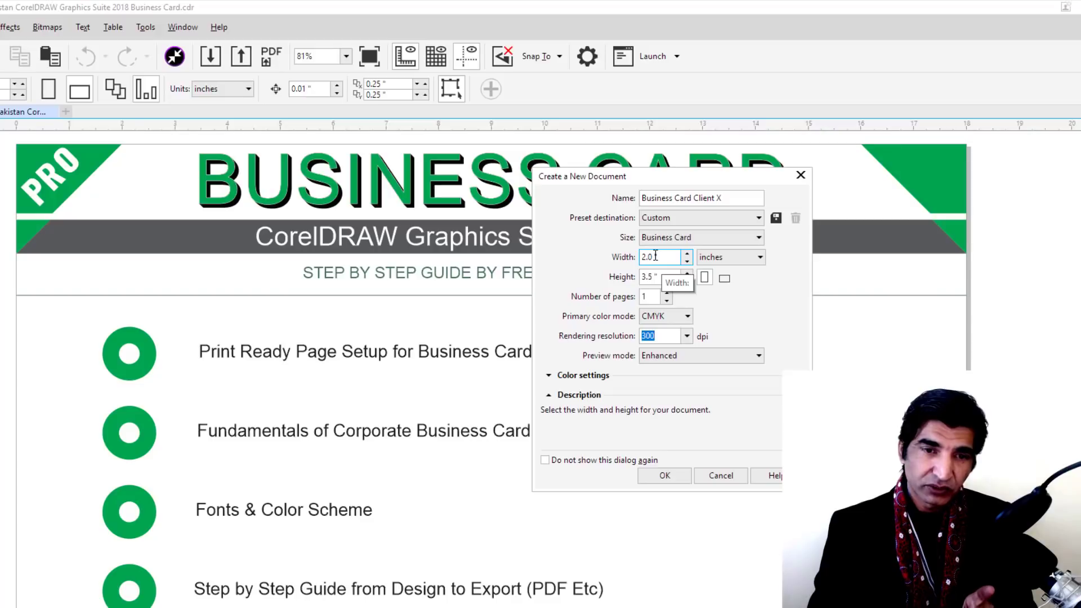
click(724, 280)
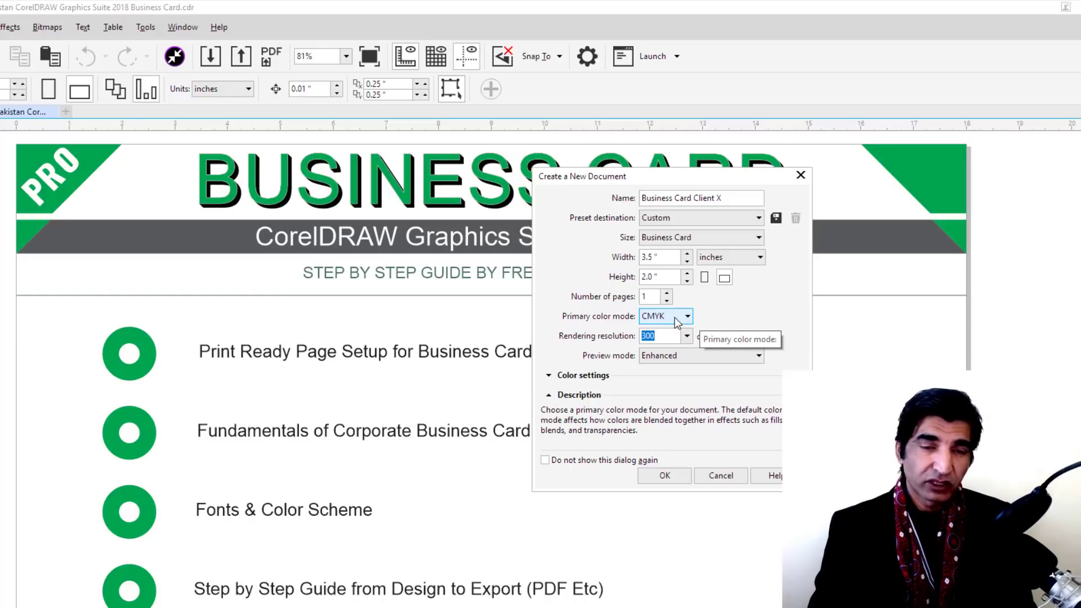
click(678, 322)
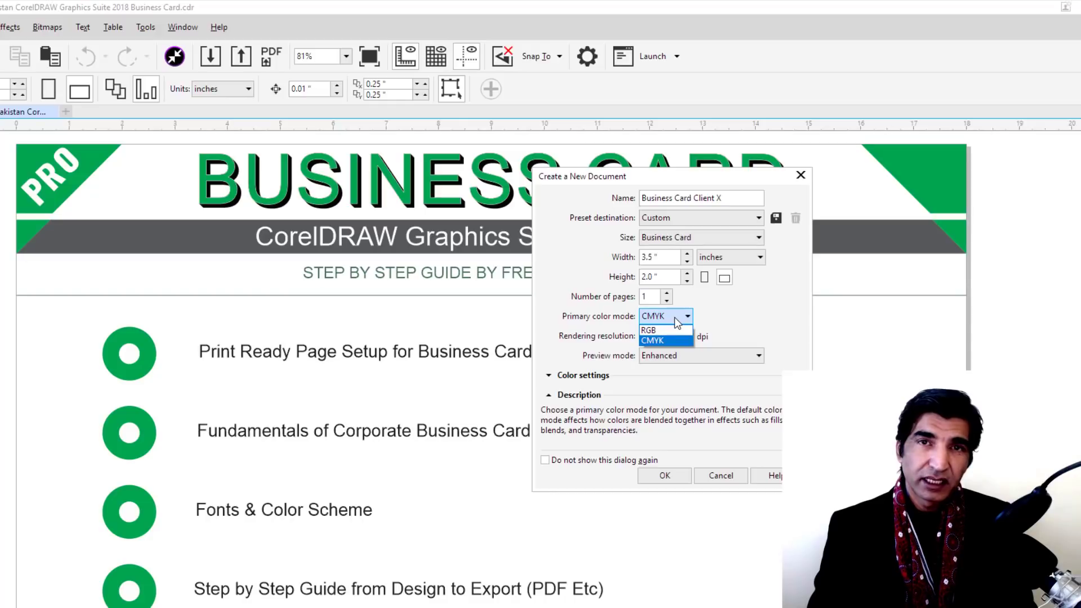
click(676, 340)
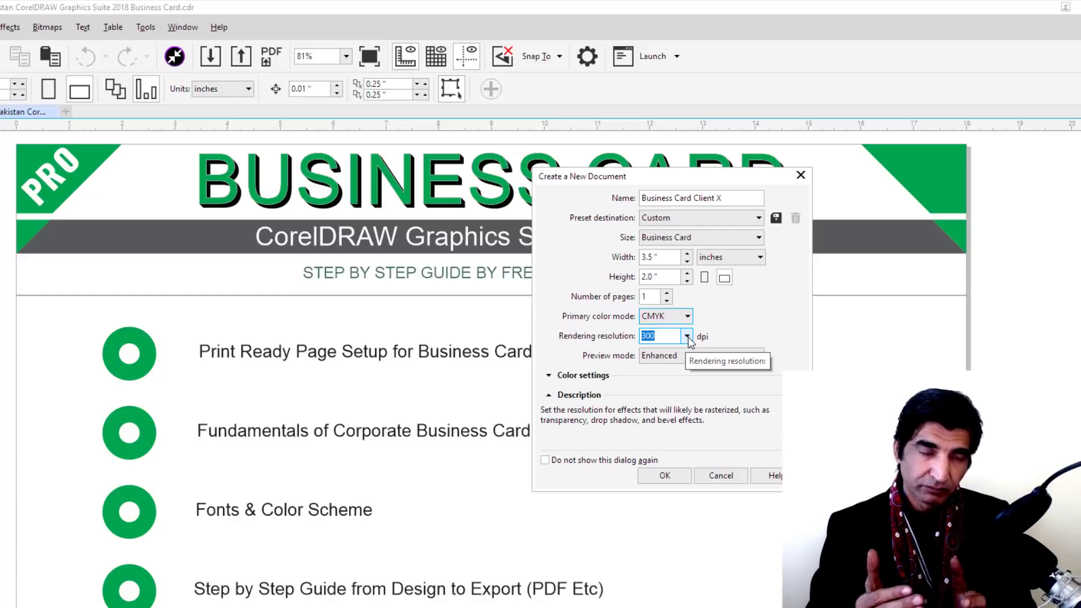
click(688, 336)
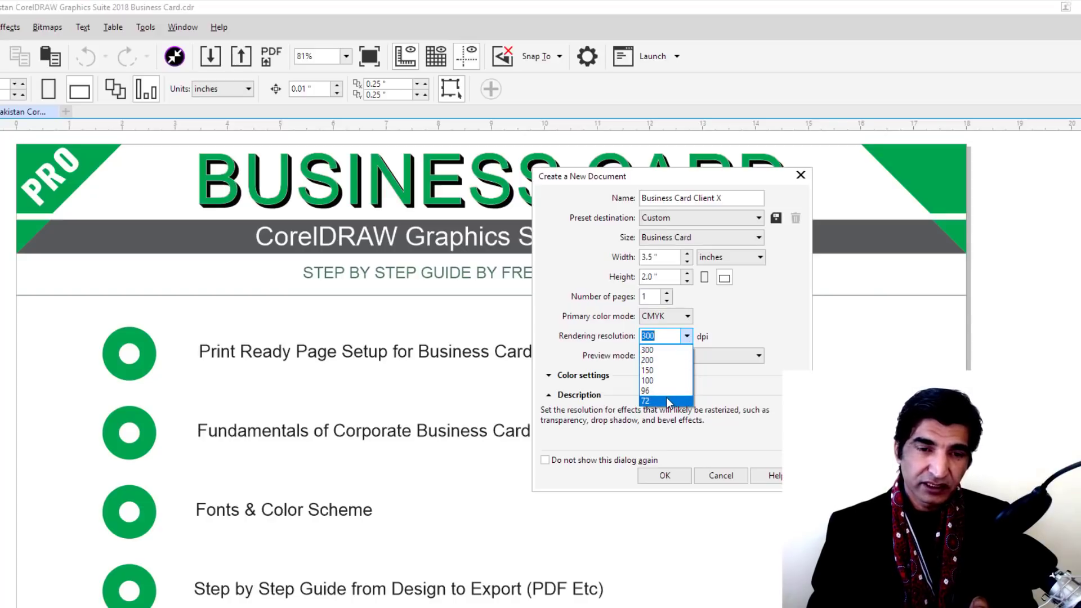
click(745, 312)
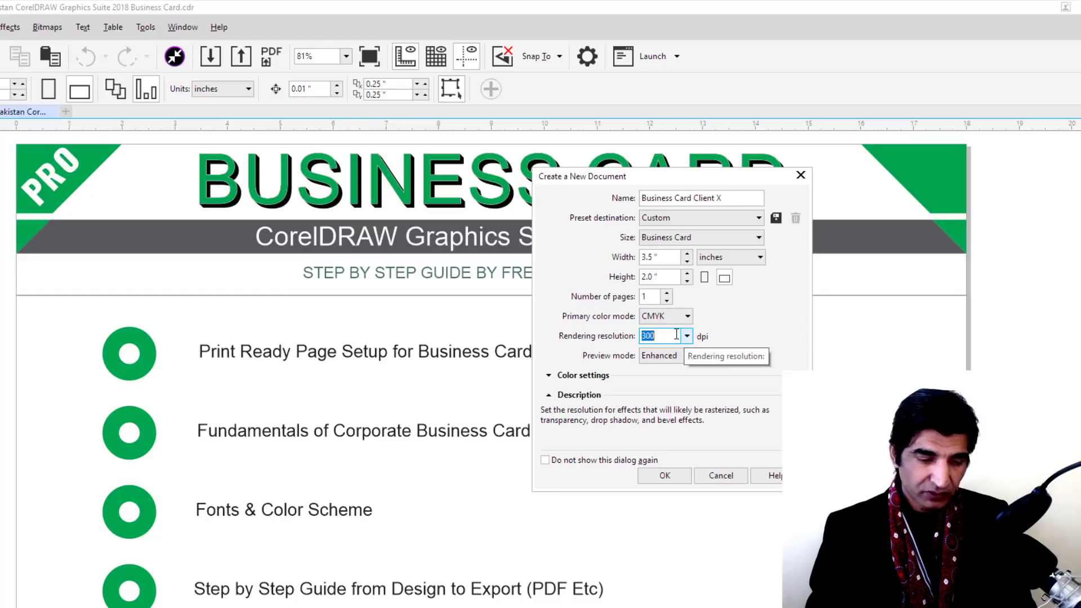
text(600)
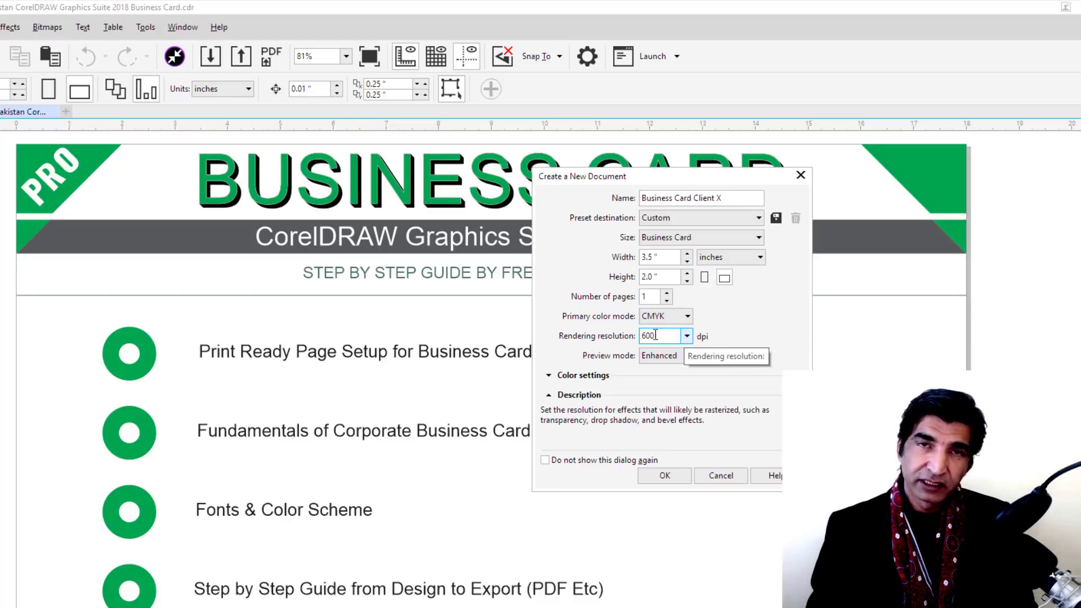
drag(666, 337, 612, 334)
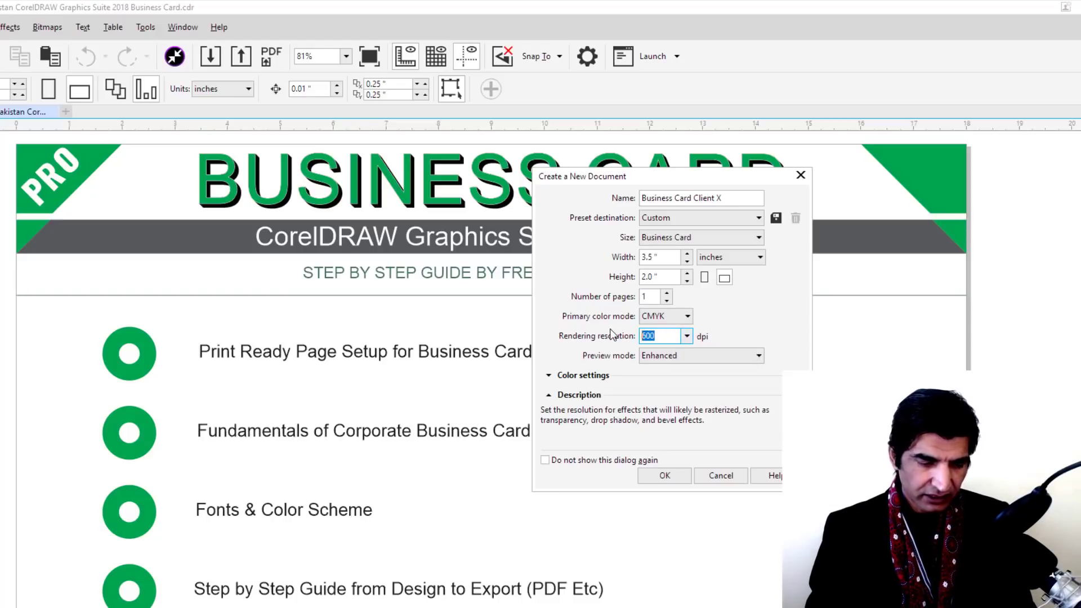
text(300)
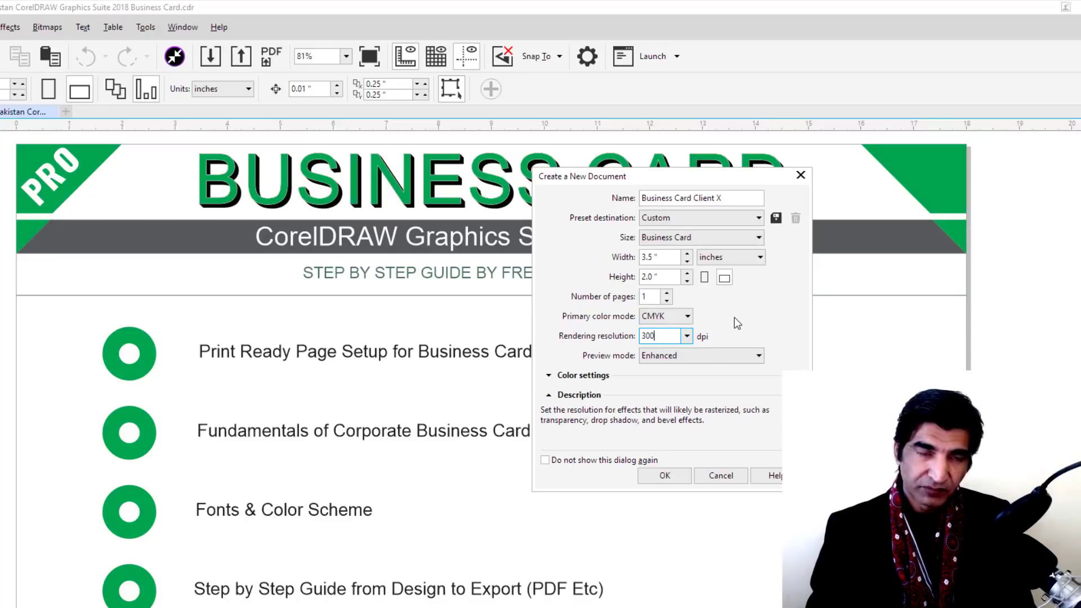
click(726, 360)
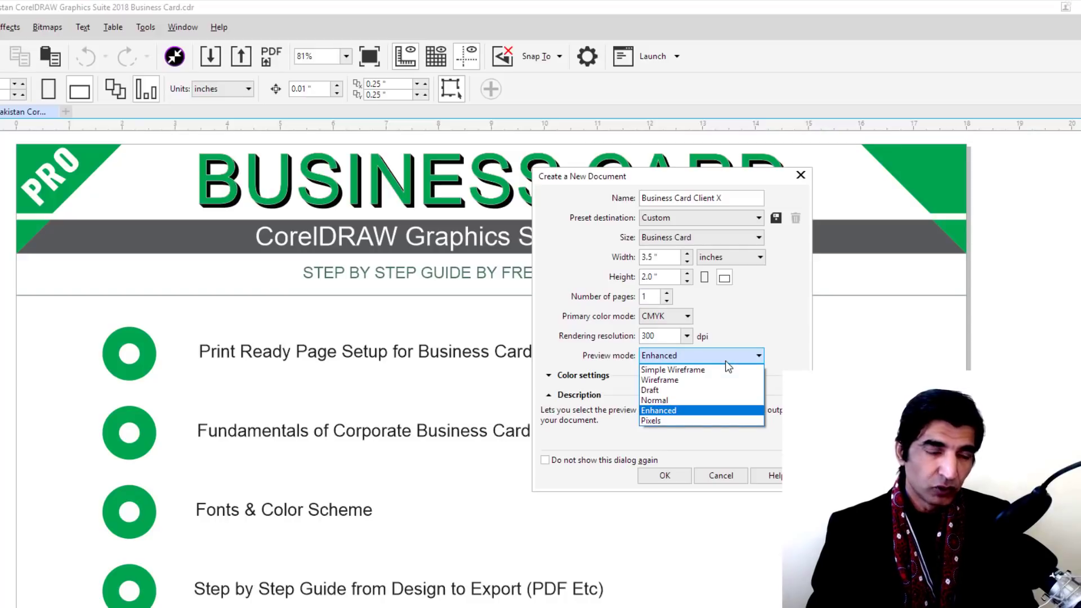
click(701, 410)
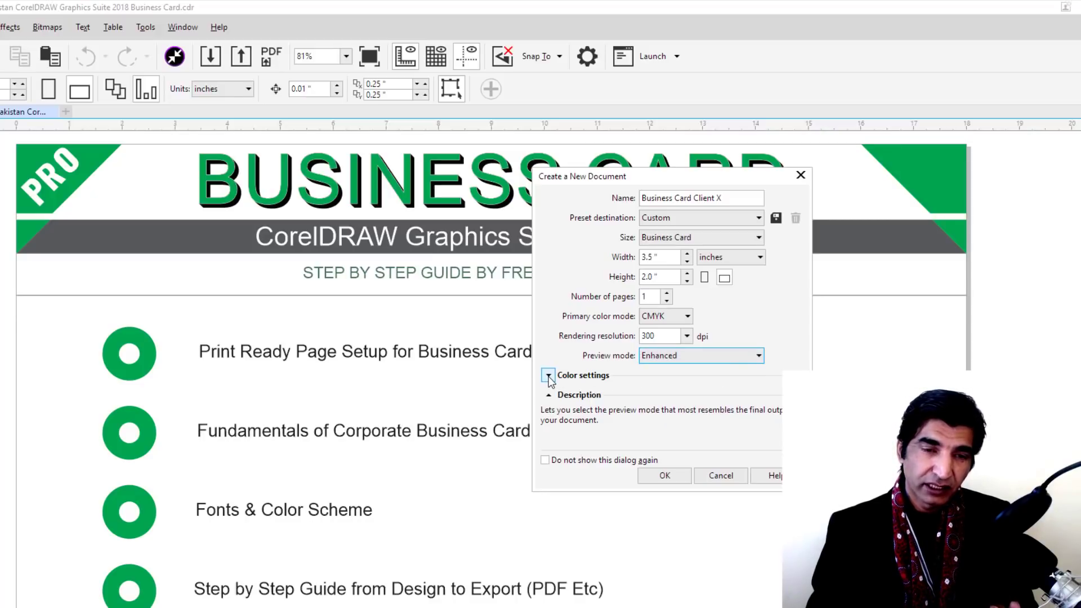
Expand Color settings and review the RGB profile, grayscale profile and rendering intent
click(548, 375)
click(646, 392)
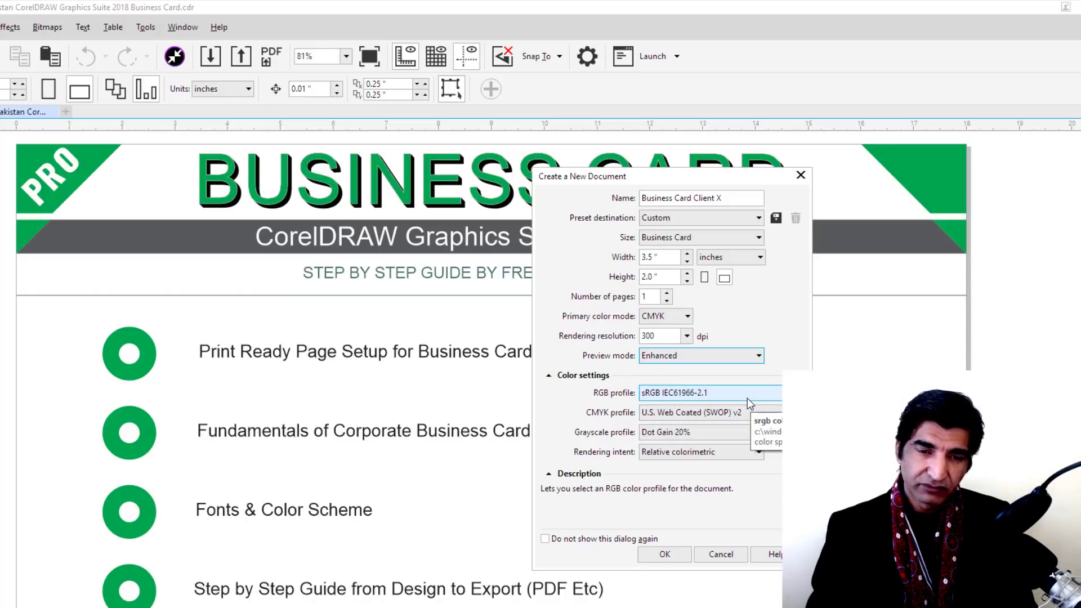
click(701, 433)
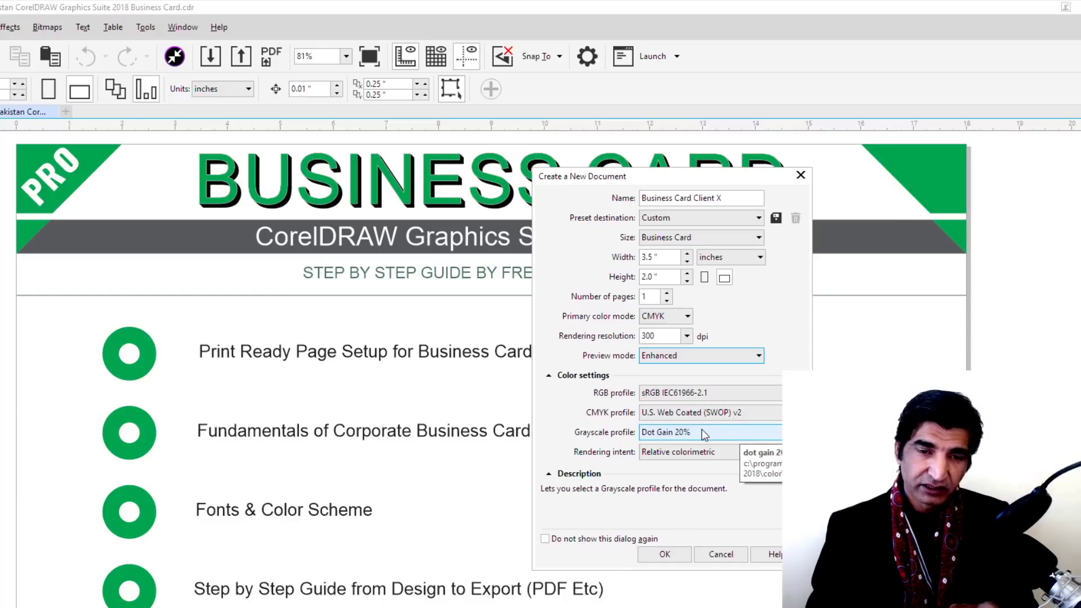
click(714, 452)
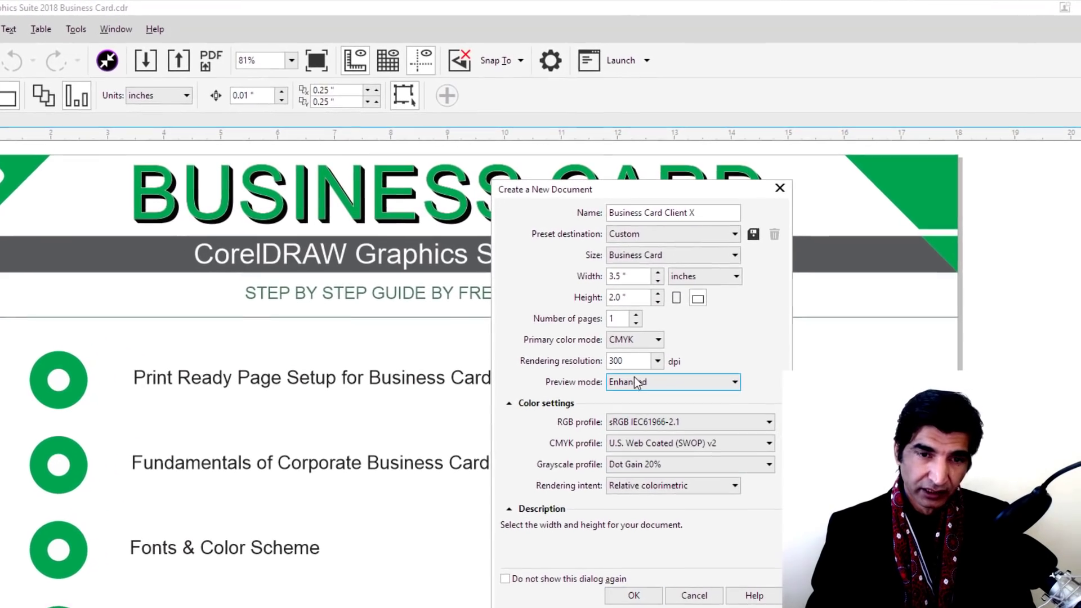
Enlarge the card width to 3.75 inches by adding to the current value
click(642, 269)
double_click(619, 283)
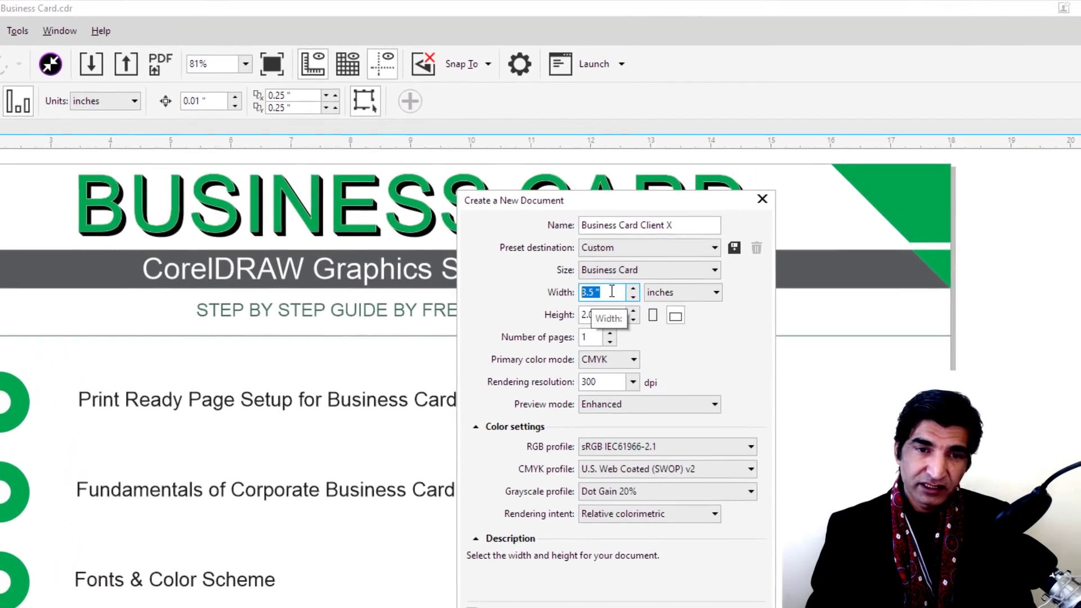
click(585, 300)
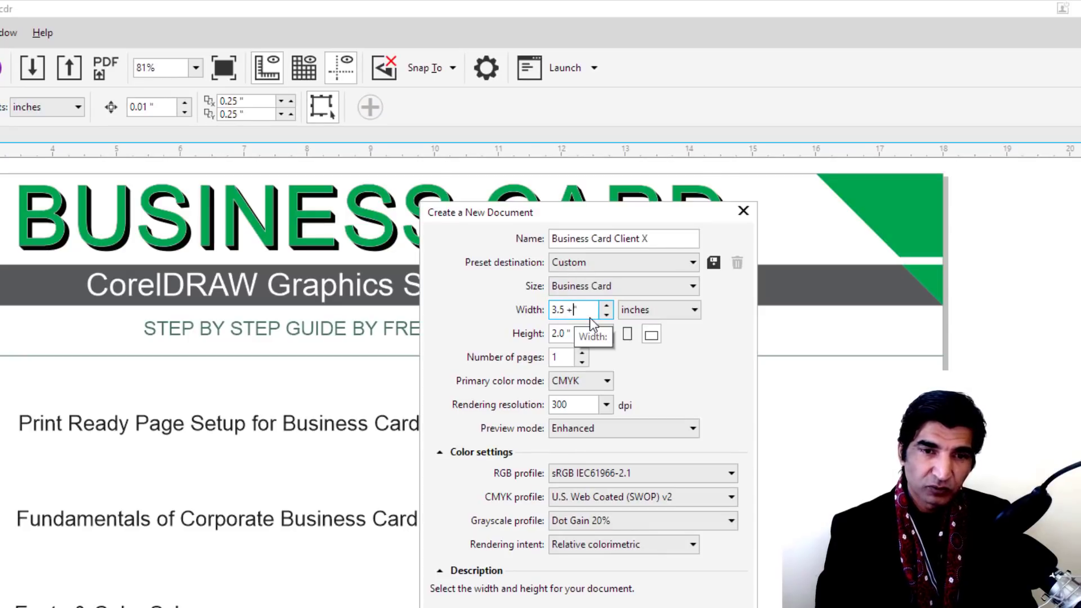
text(+)
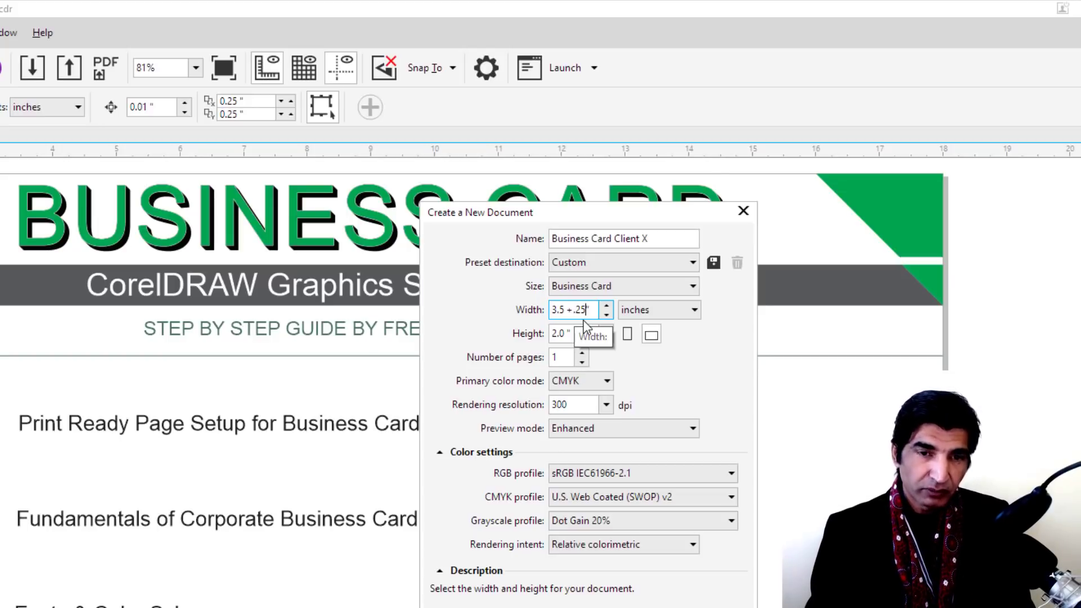
key(Tab)
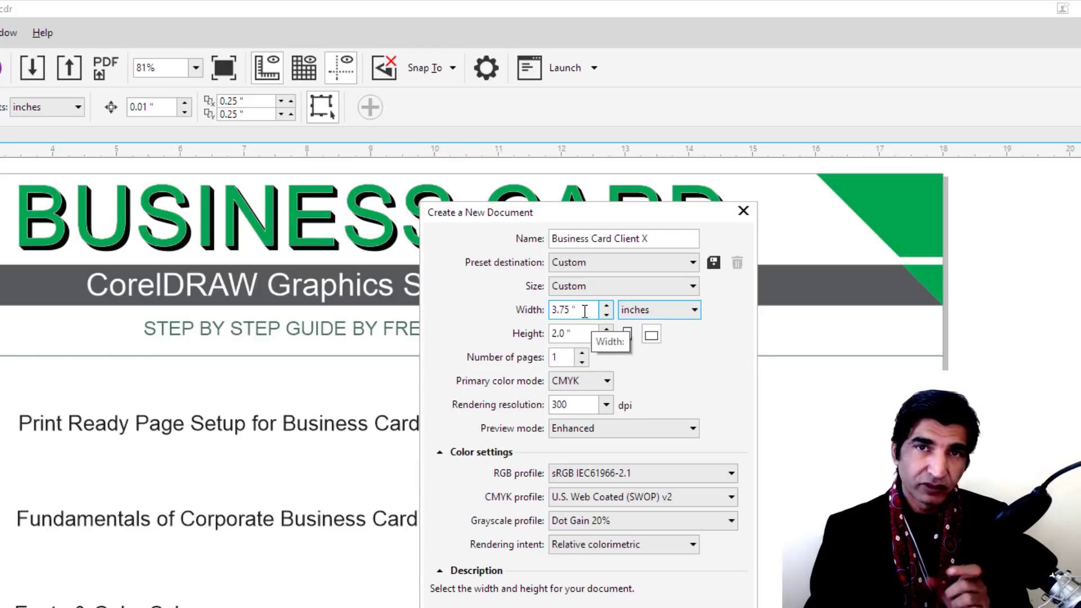
Set the card height to 2.25 inches and create the document
click(565, 334)
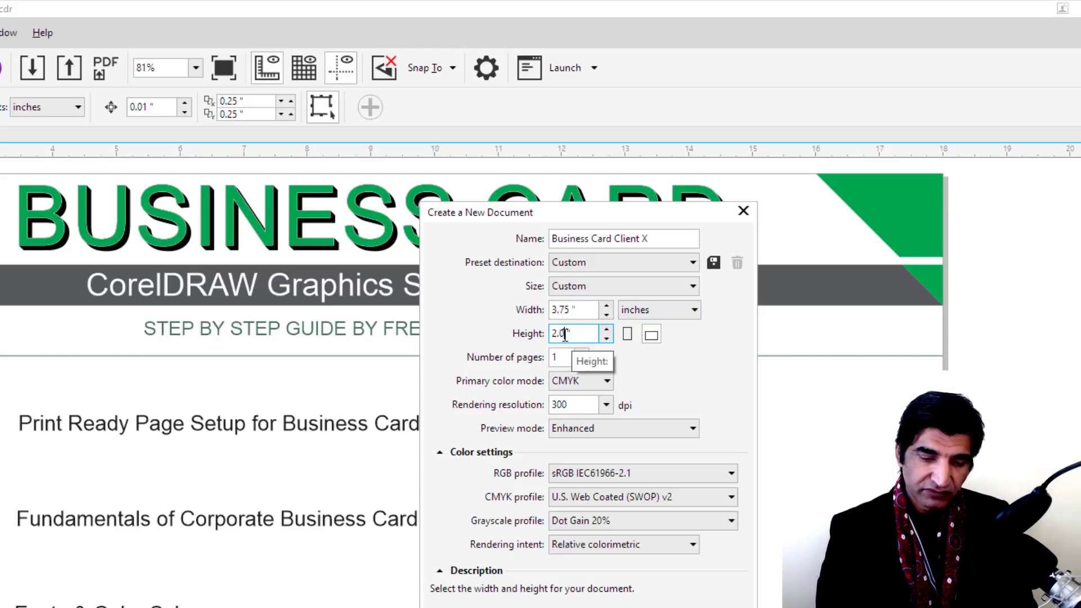
text(5 )
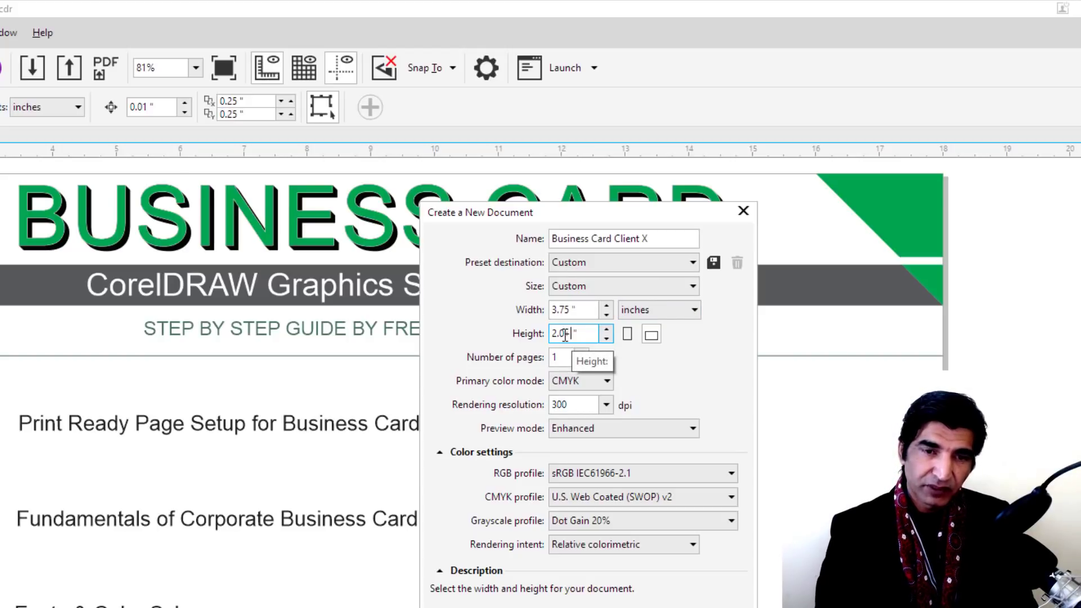
text(5)
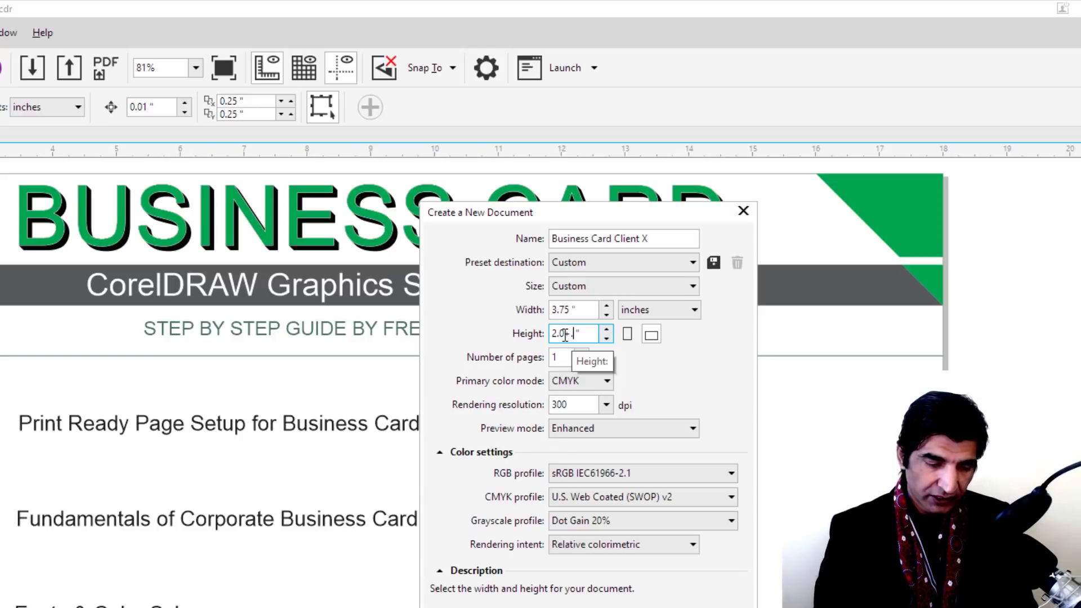
text(25)
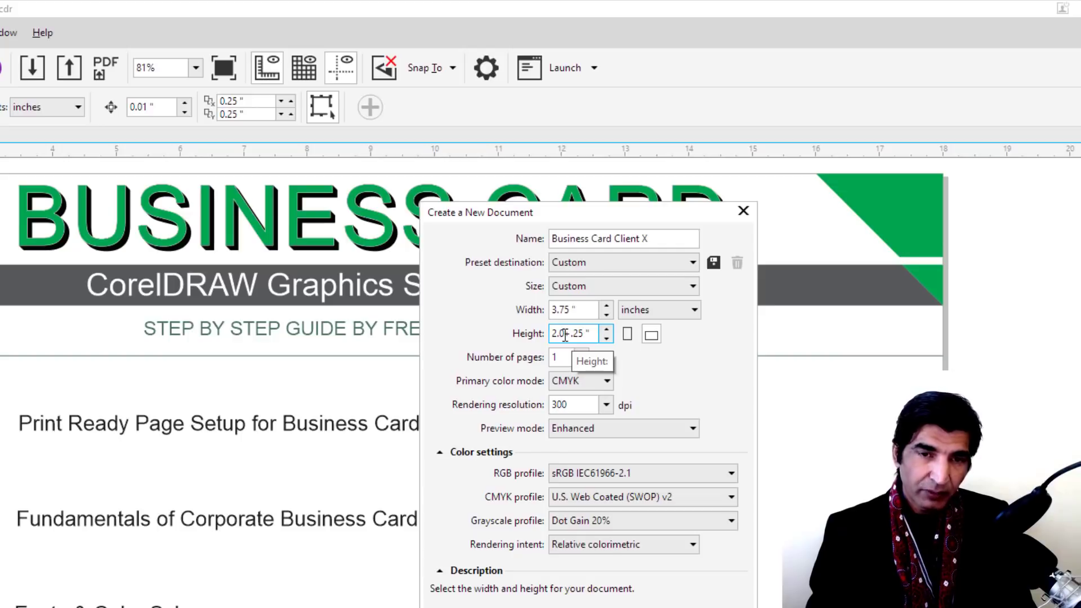
key(BackSpace)
key(BackSpace)
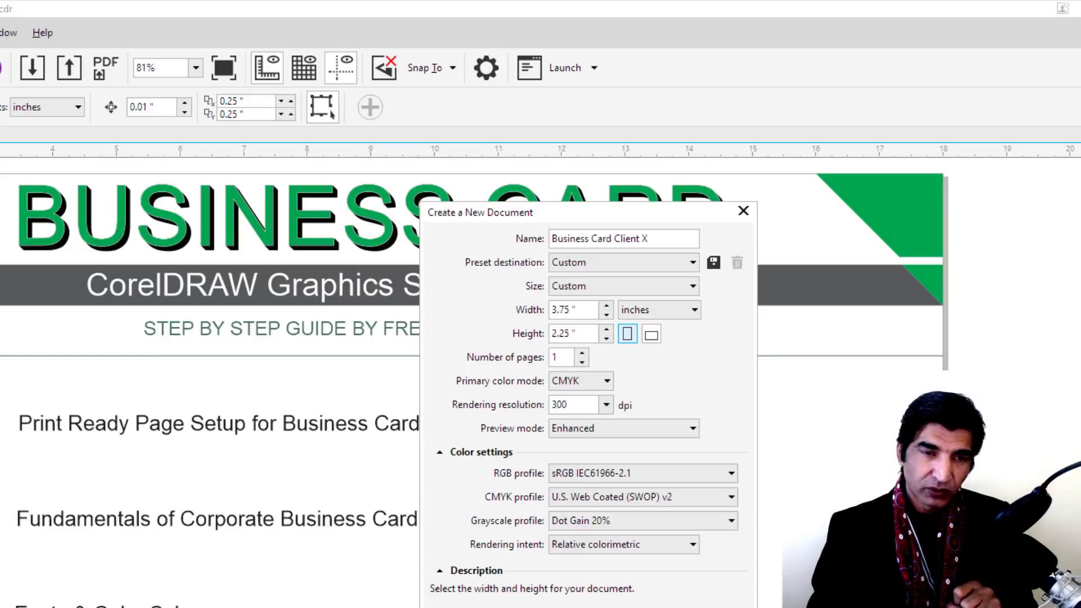
key(Return)
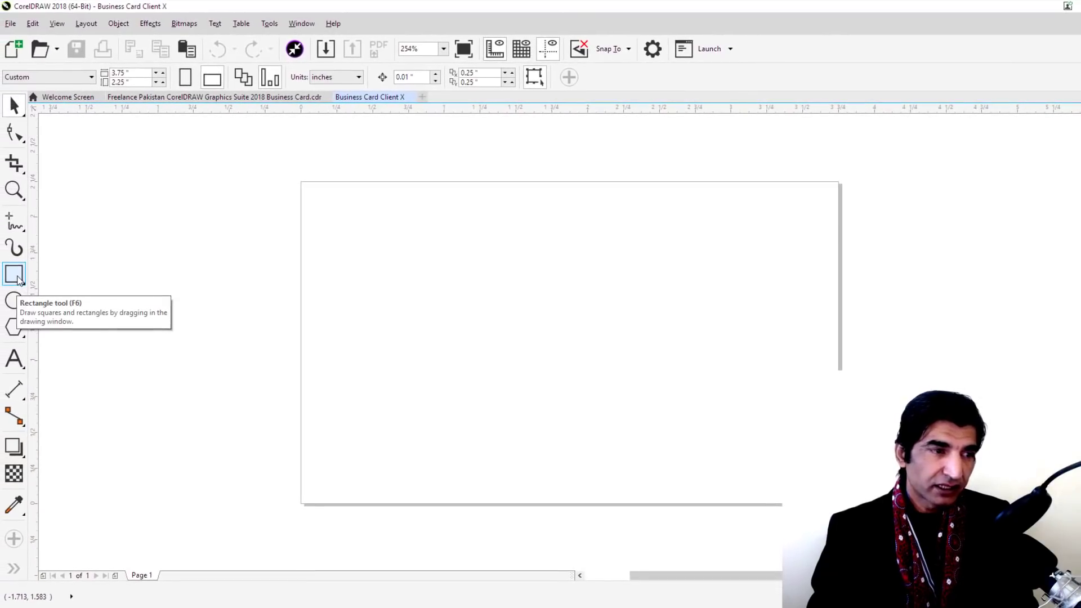
Add a 3.75 × 2.25 inch rectangle covering the whole page via the Rectangle tool
double_click(17, 279)
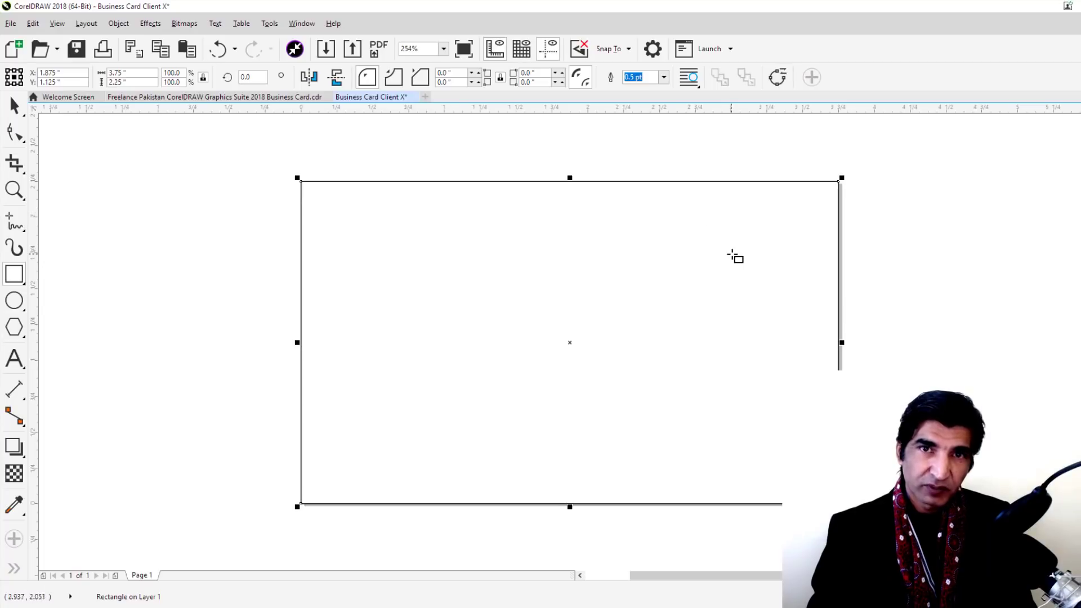
Fill the card rectangle grey and add guides on its left and top edges
click(19, 279)
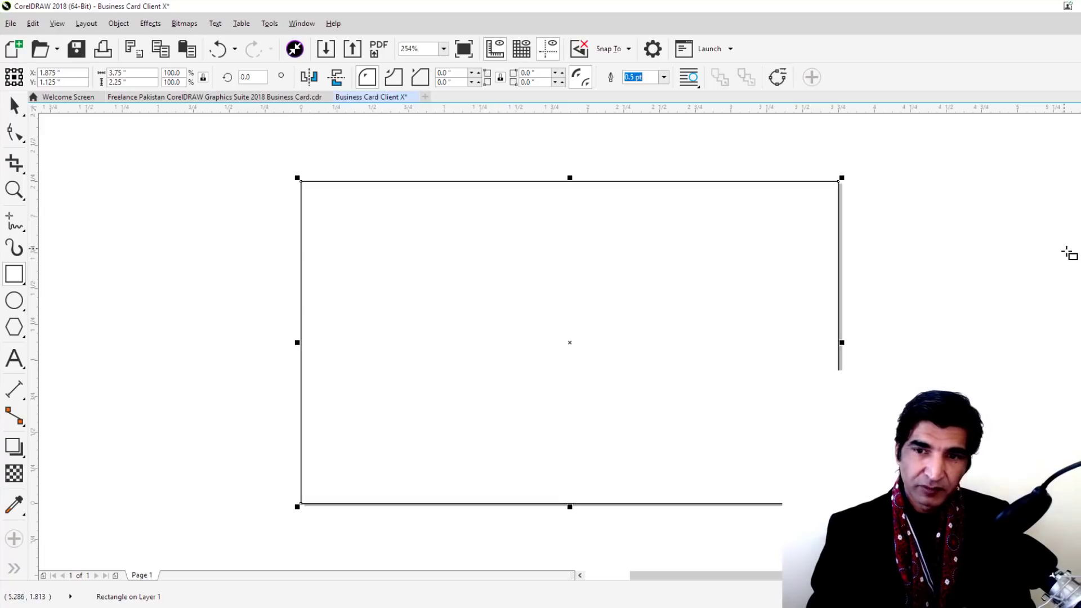
click(1075, 281)
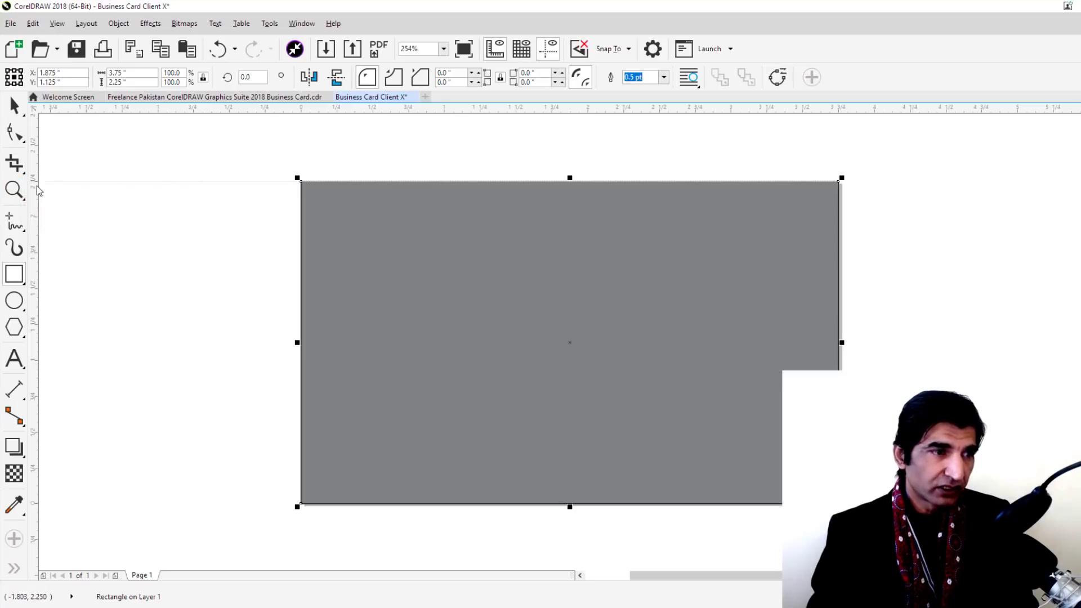
drag(34, 190, 300, 201)
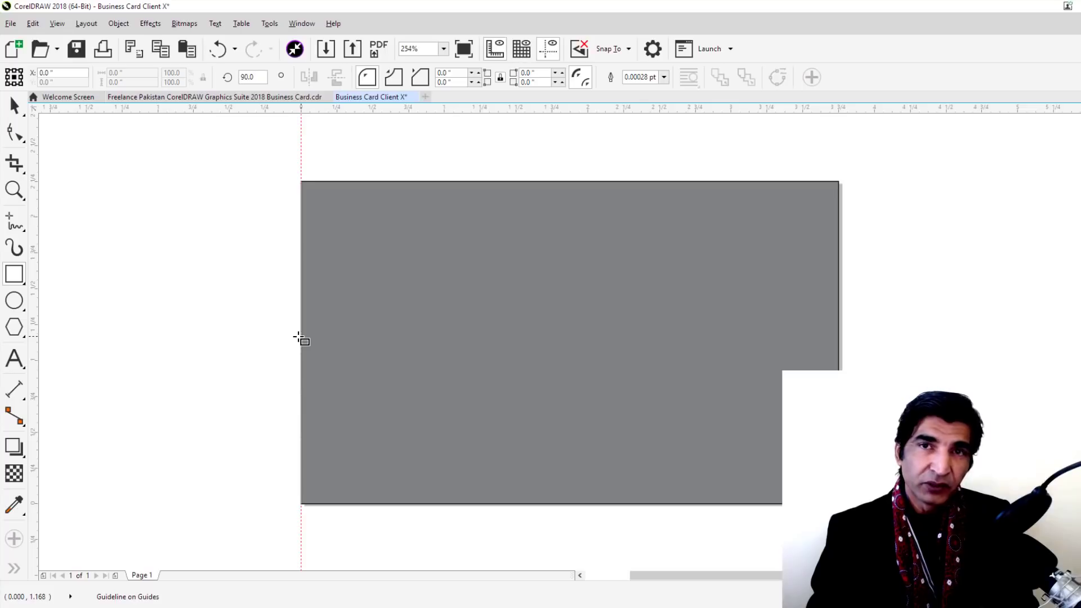
drag(509, 111, 502, 183)
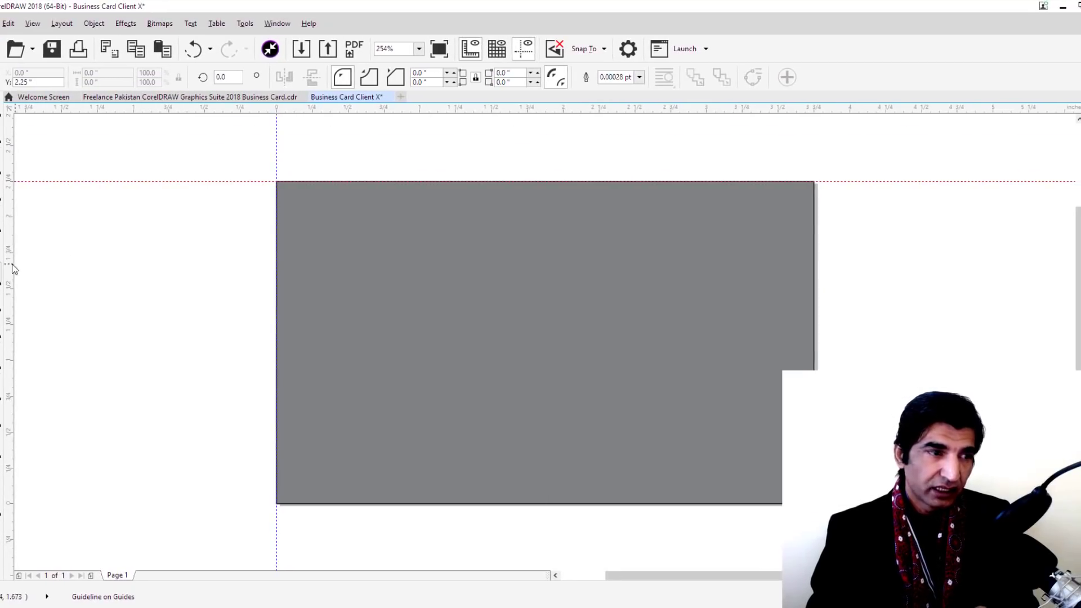
Add guides on the card's right and bottom edges, then return to the Pick tool
drag(228, 301, 797, 310)
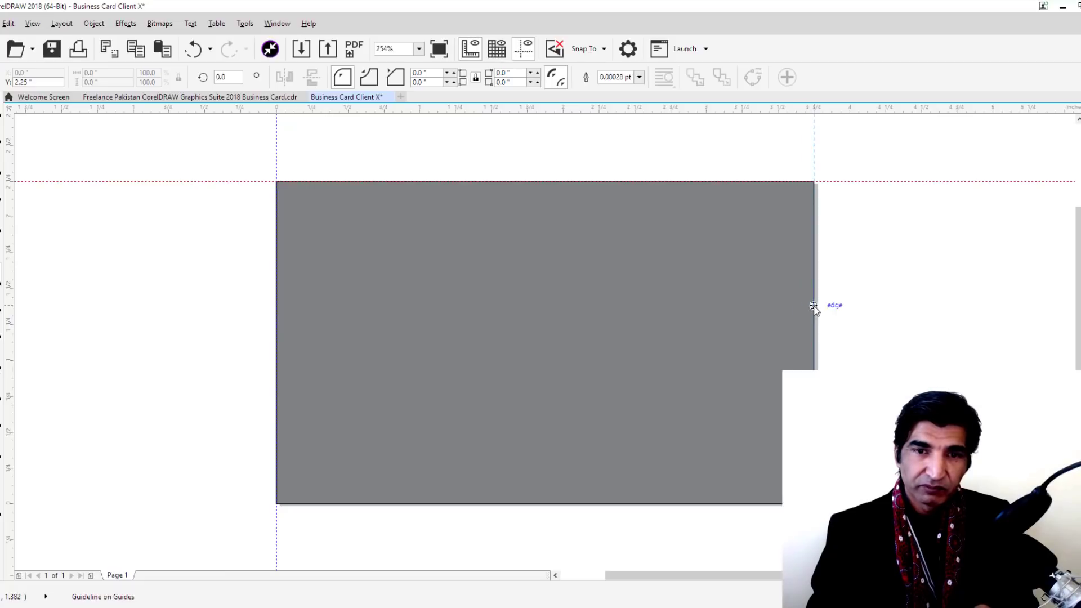
click(814, 306)
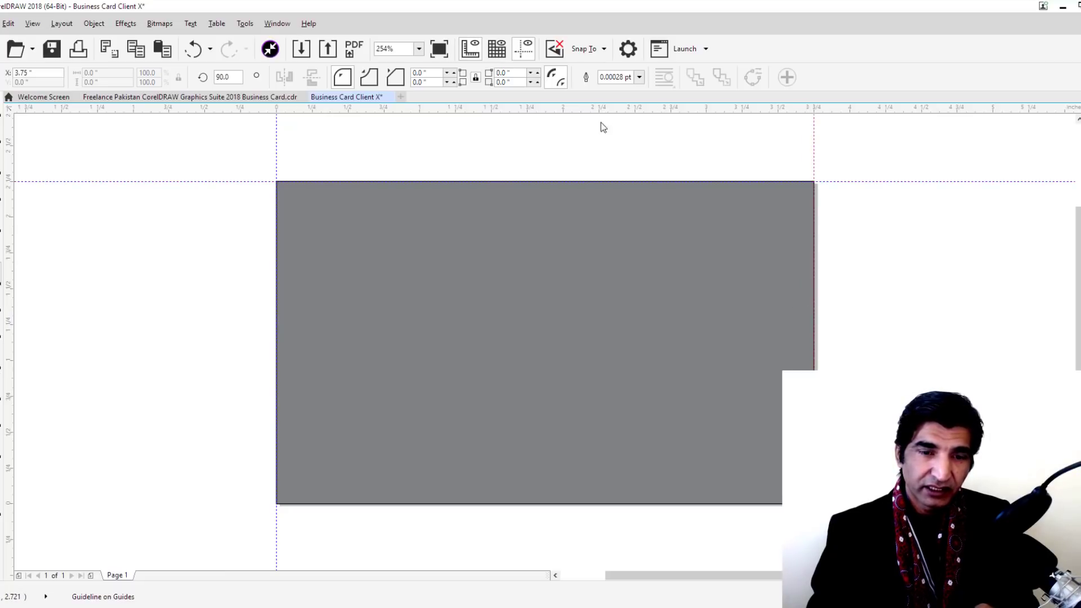
drag(637, 499, 632, 504)
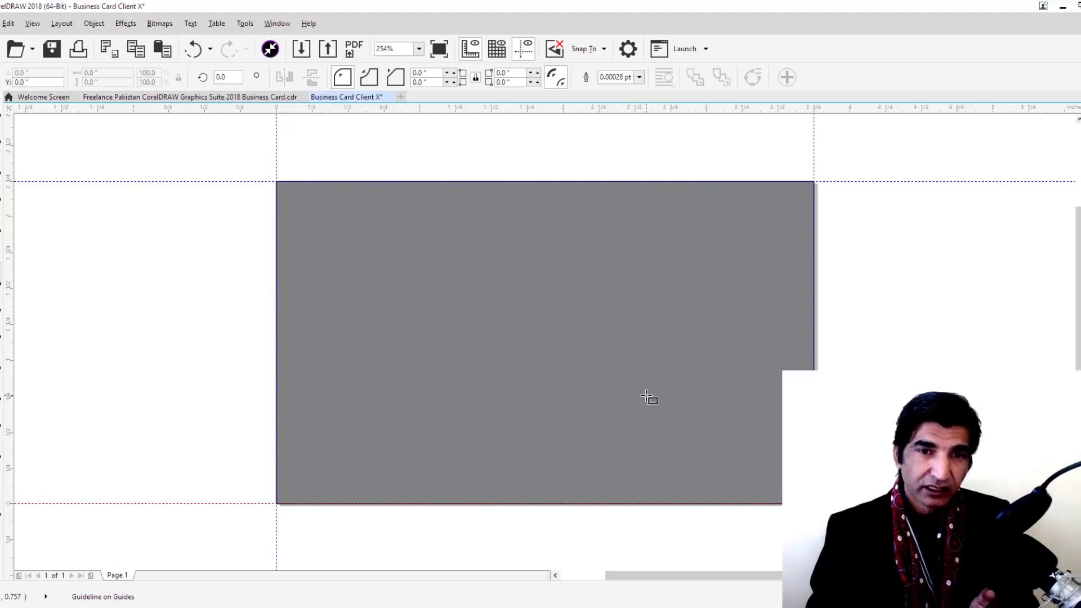
scroll(827, 187, up, 5)
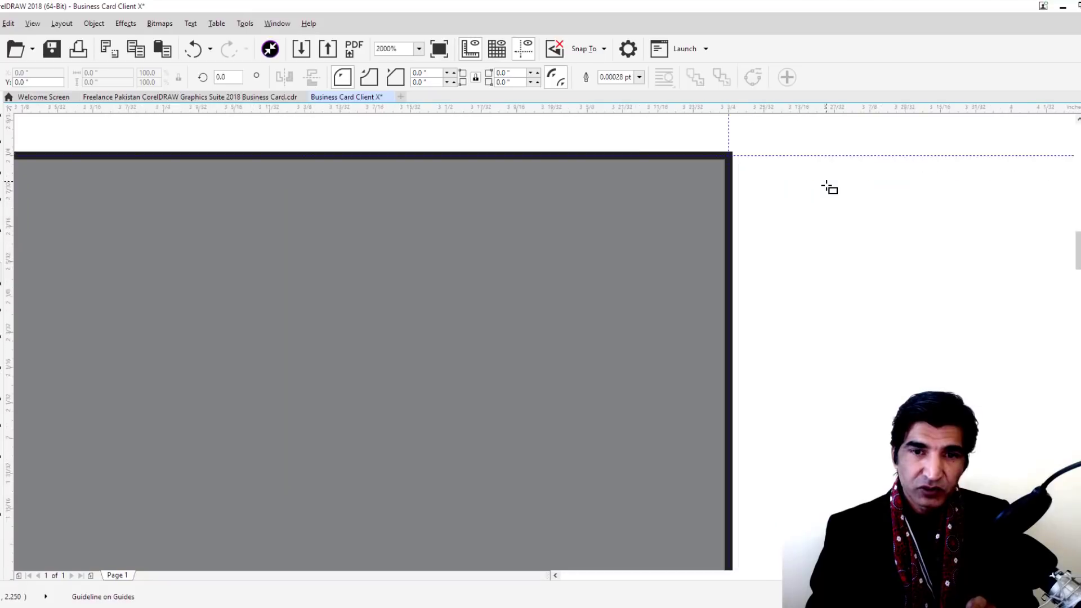
scroll(657, 154, up, 3)
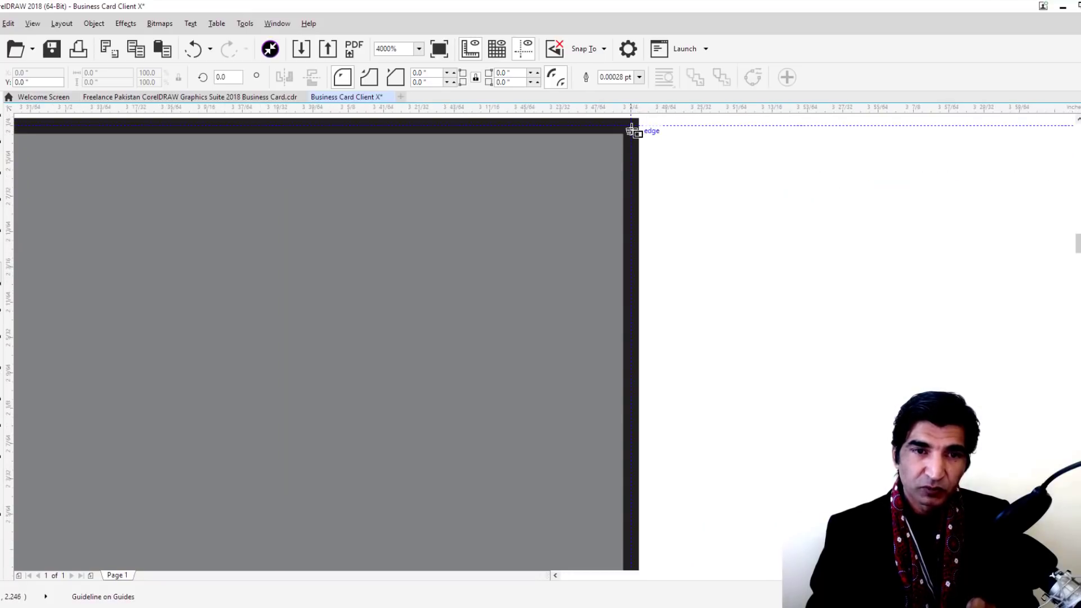
scroll(633, 160, down, 8)
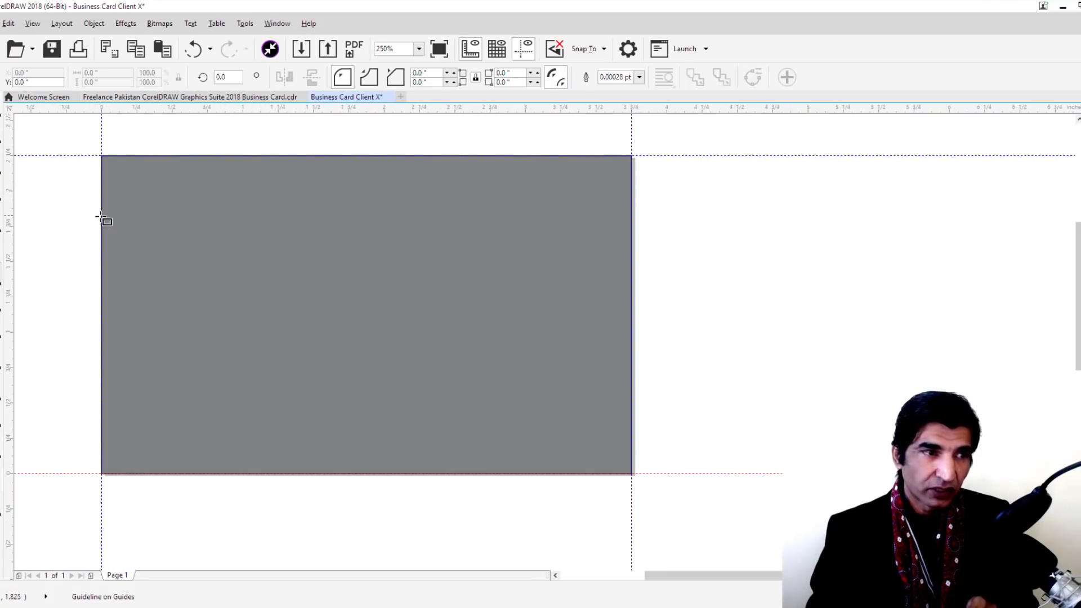
click(3, 121)
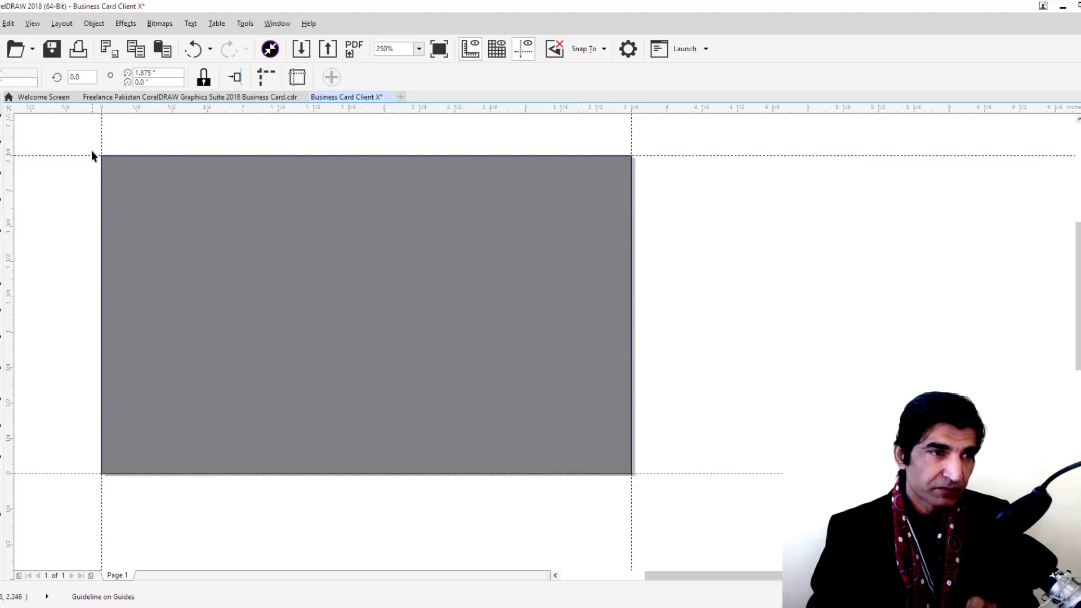
Open the Guidelines docker from a guide and switch it to Horizontal guides
double_click(102, 136)
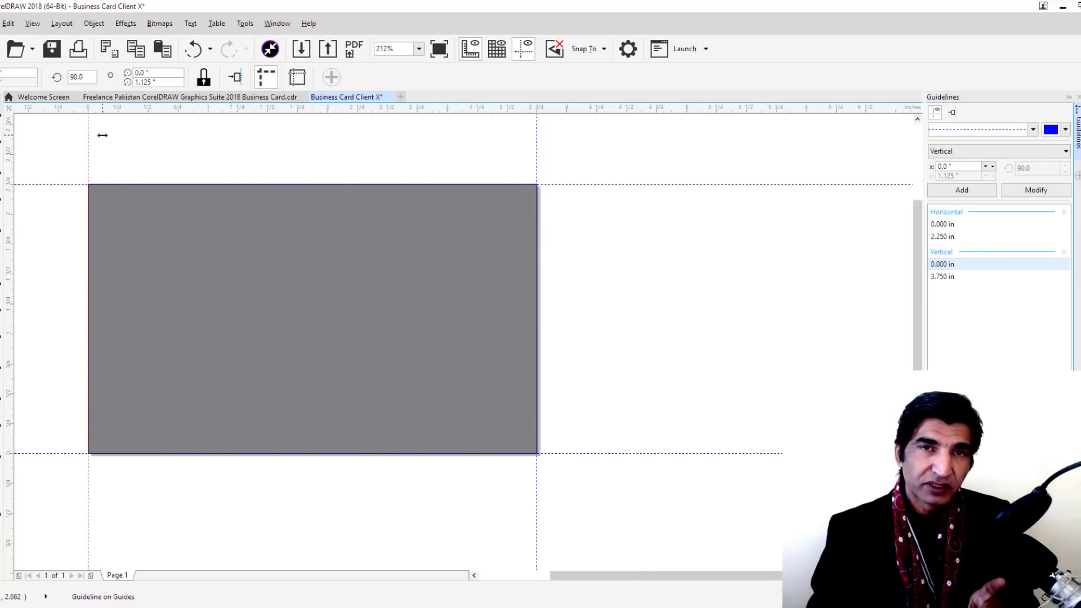
click(989, 151)
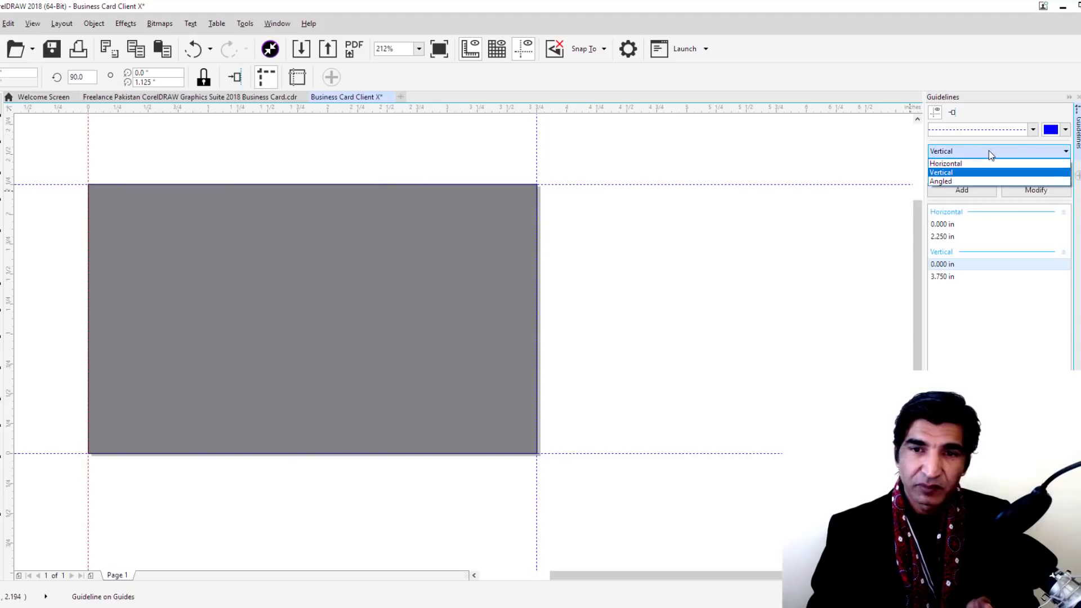
click(974, 163)
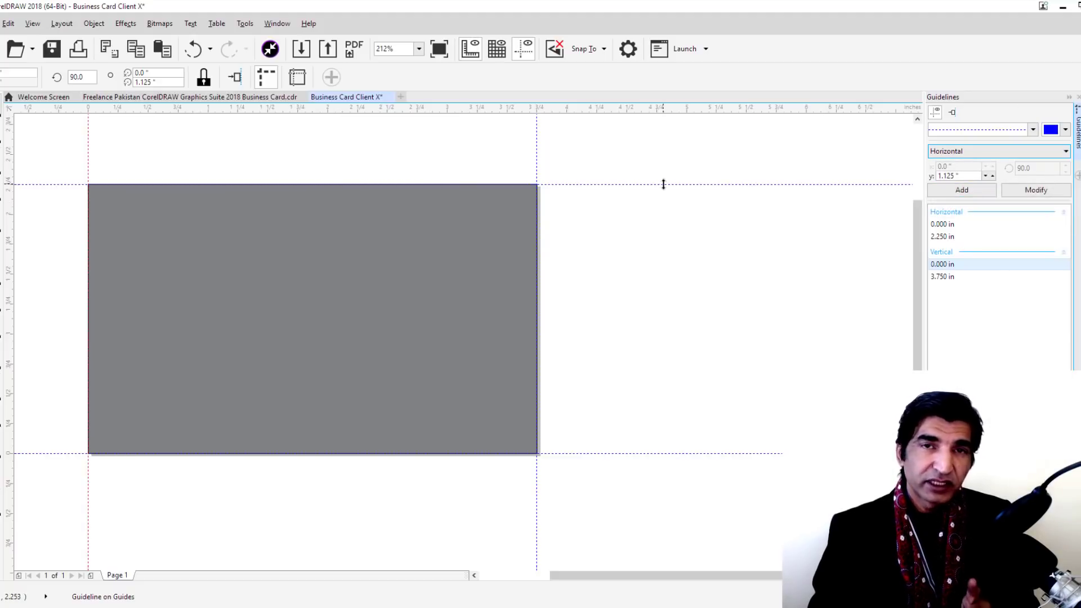
Enable snapping to the document grid, page, objects and guidelines
click(599, 48)
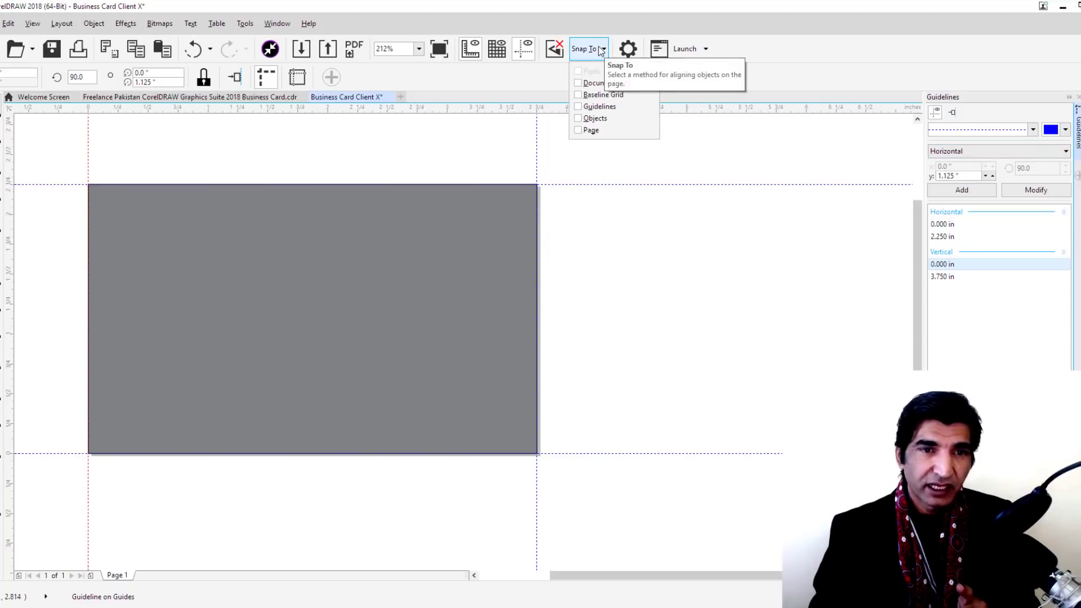
click(578, 83)
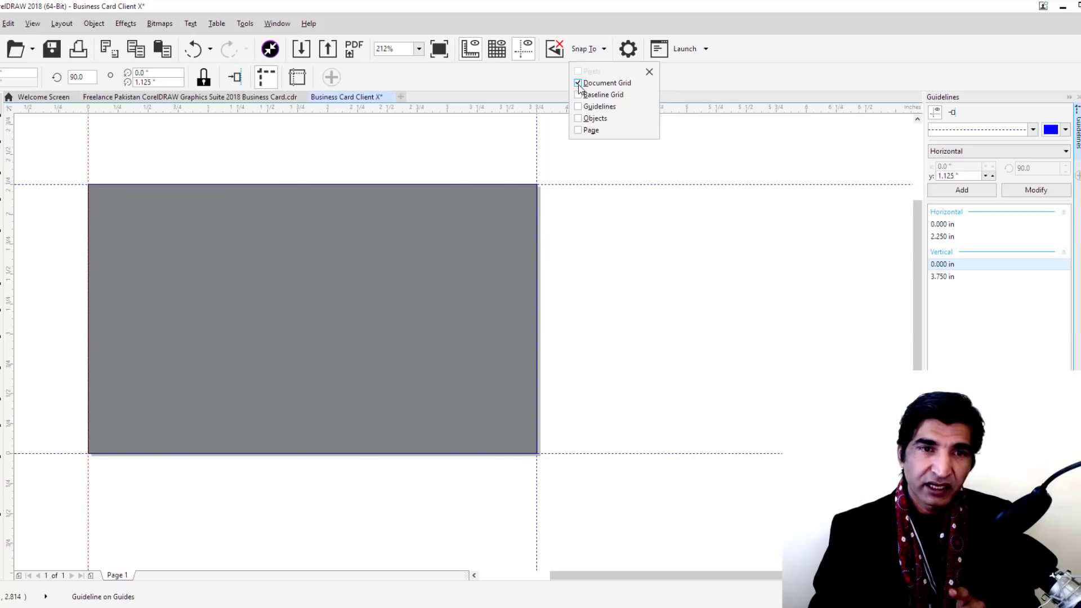
click(579, 131)
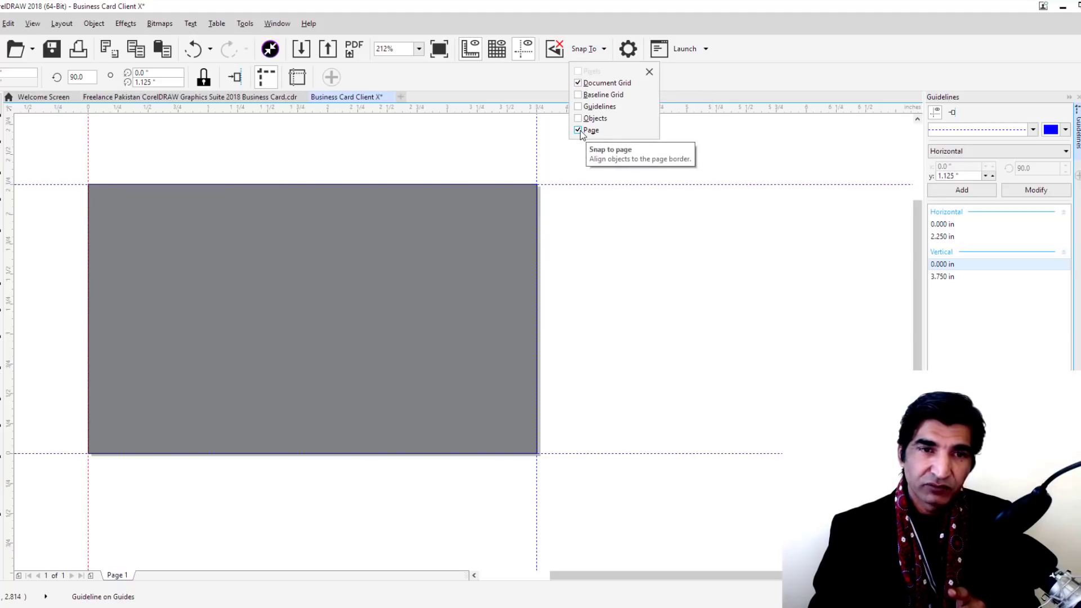
click(578, 118)
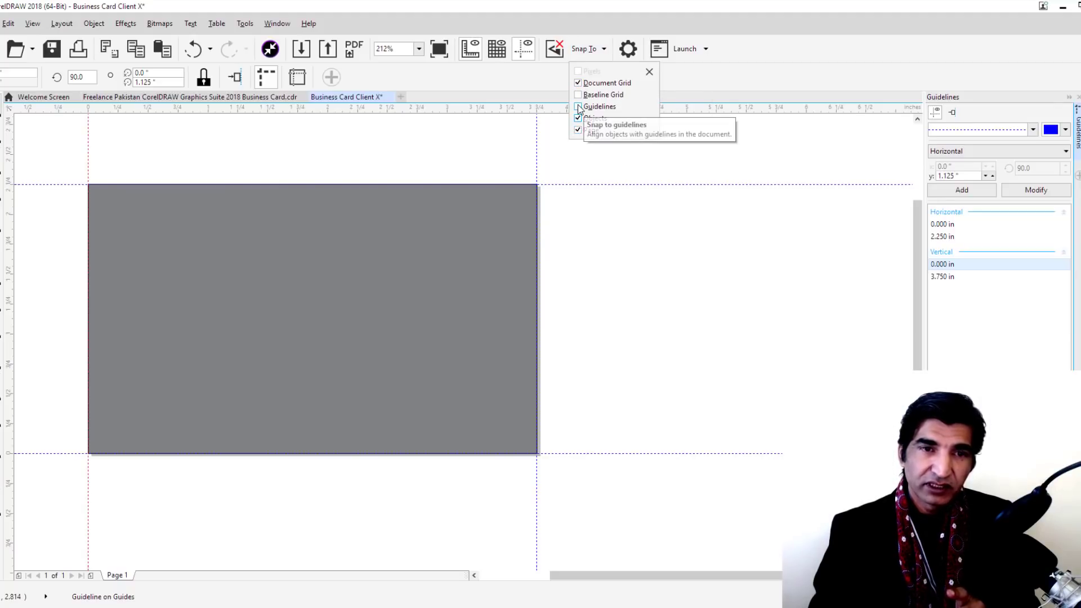
click(579, 107)
click(739, 73)
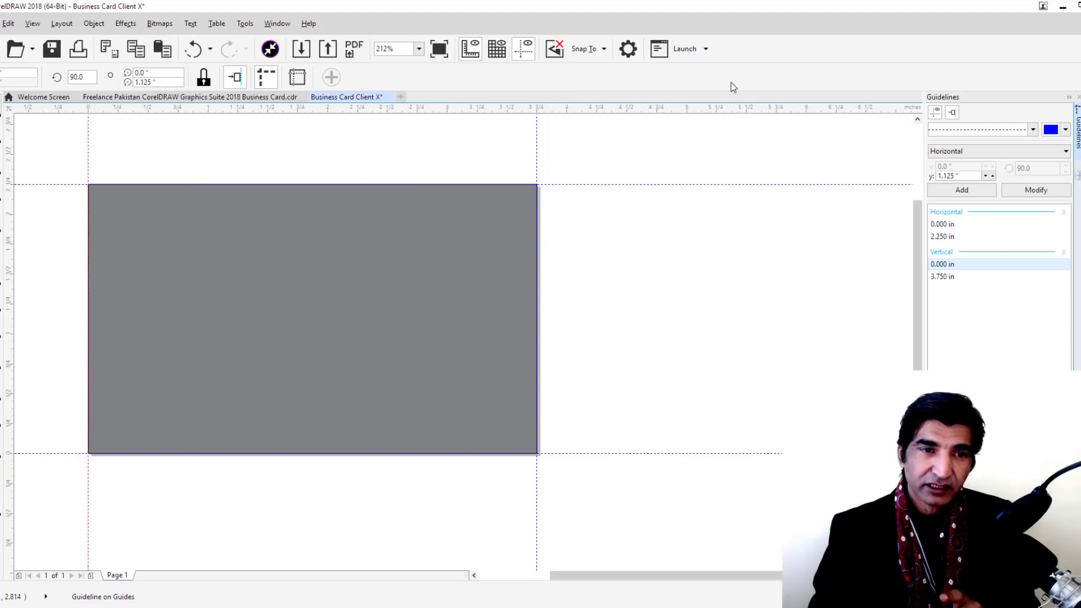
Select the 3.75 in guide value and set the ruler zero point at the card's top-left corner
click(537, 169)
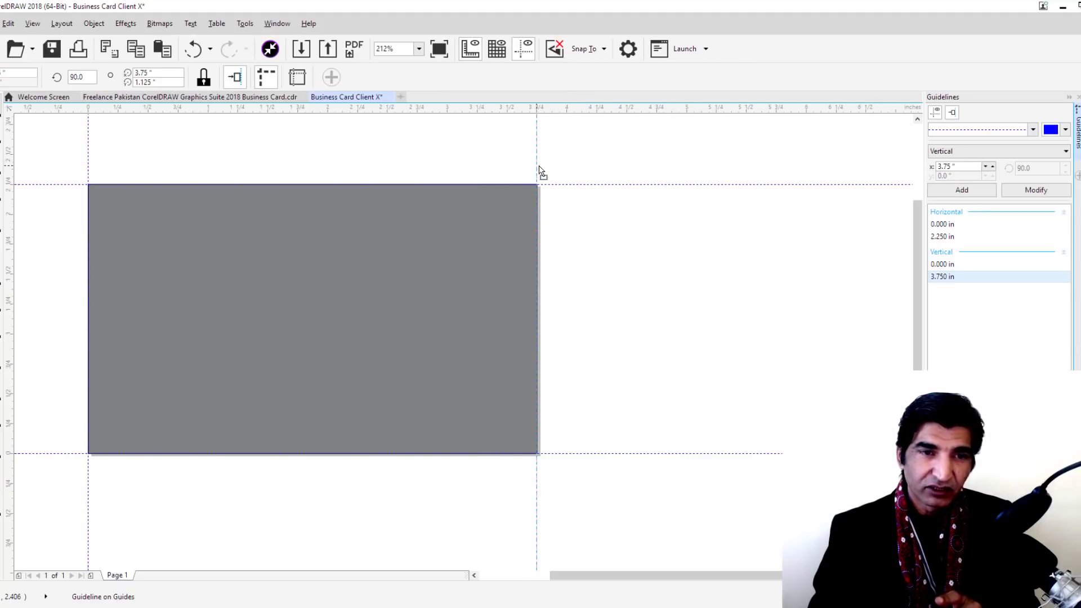
click(536, 165)
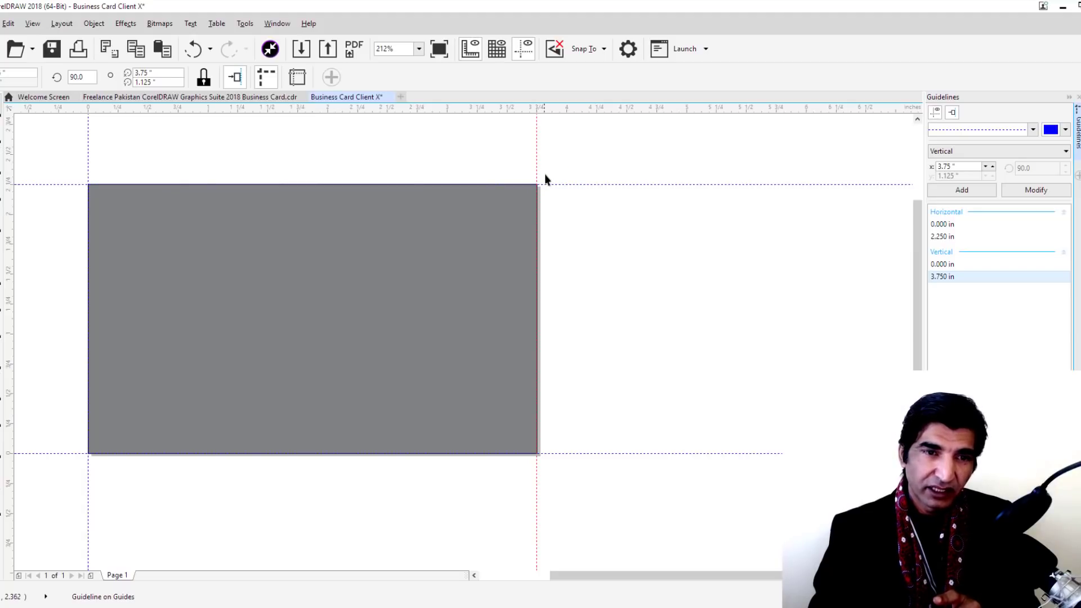
mouse_move(550, 185)
mouse_down()
mouse_move(550, 159)
mouse_move(552, 193)
mouse_move(550, 184)
mouse_up()
click(33, 23)
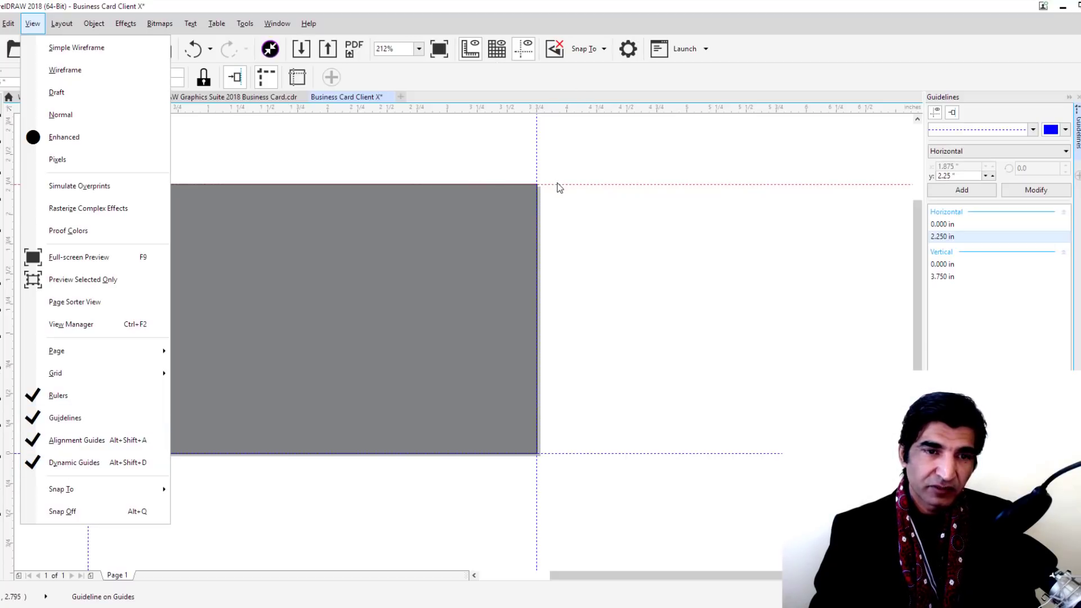
click(536, 161)
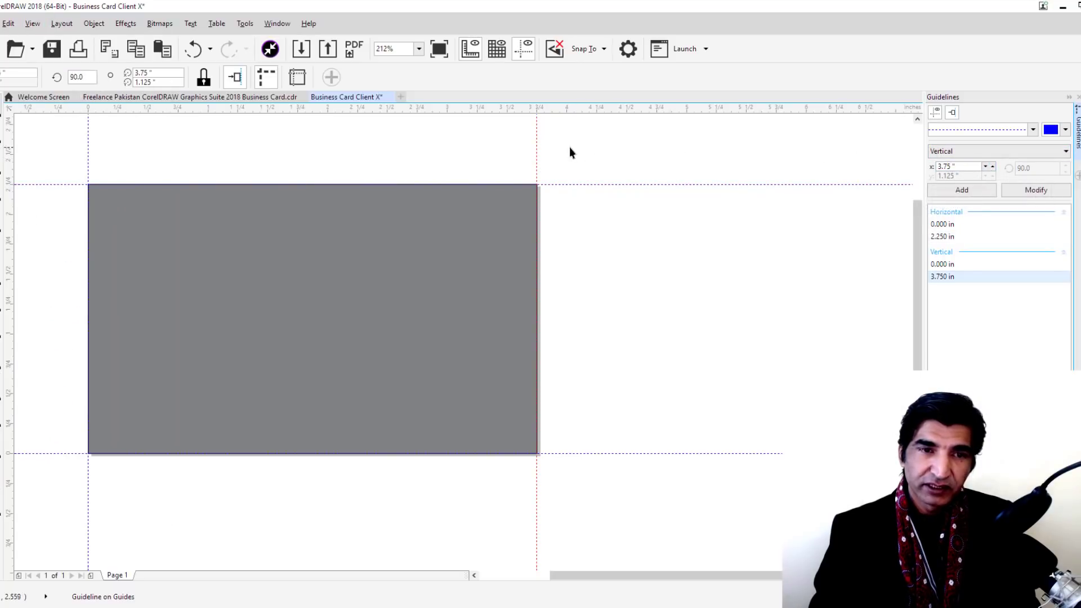
click(948, 167)
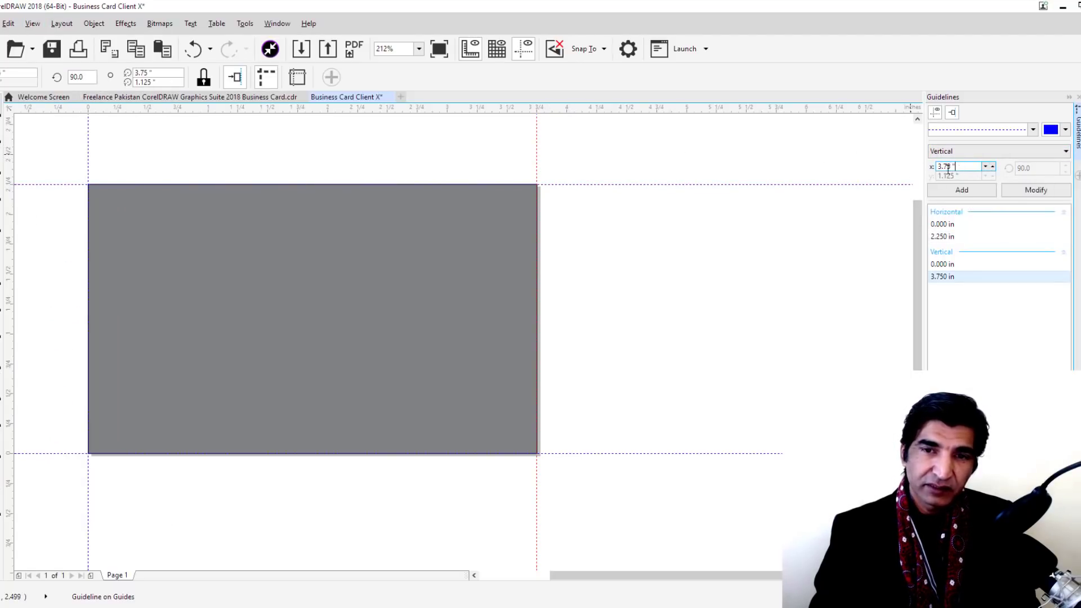
double_click(948, 166)
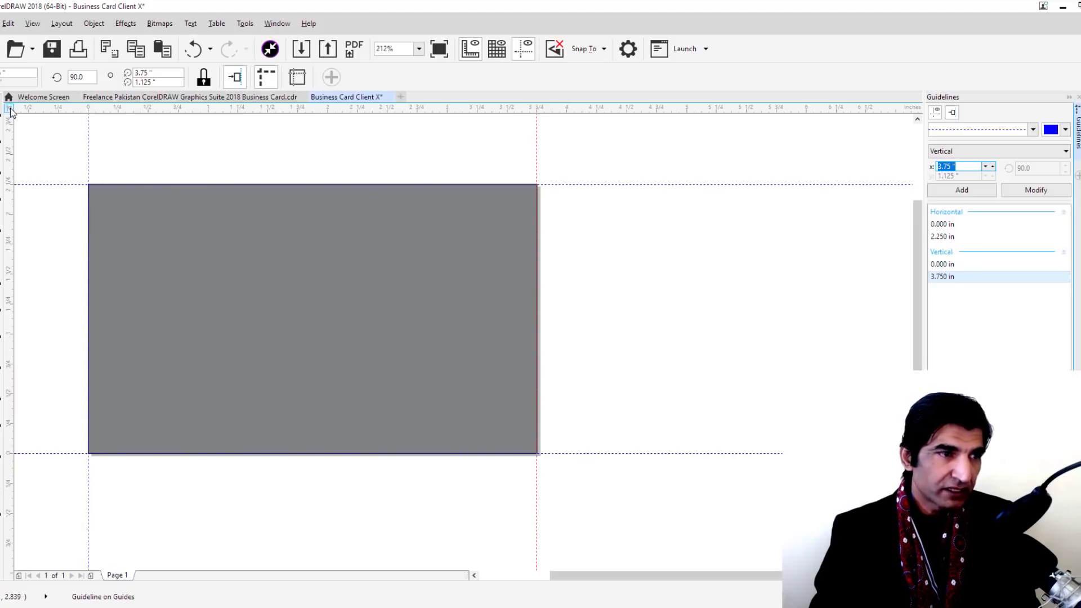
drag(11, 108, 88, 187)
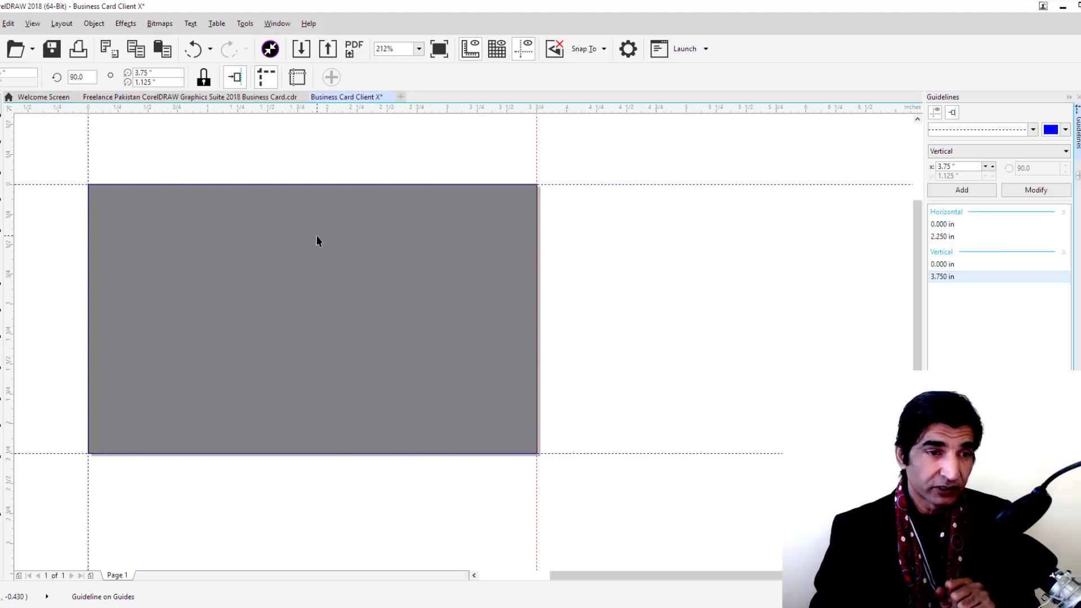
Unlock the ratio and resize the grey rectangle to 3.5 × 2 inches
click(310, 287)
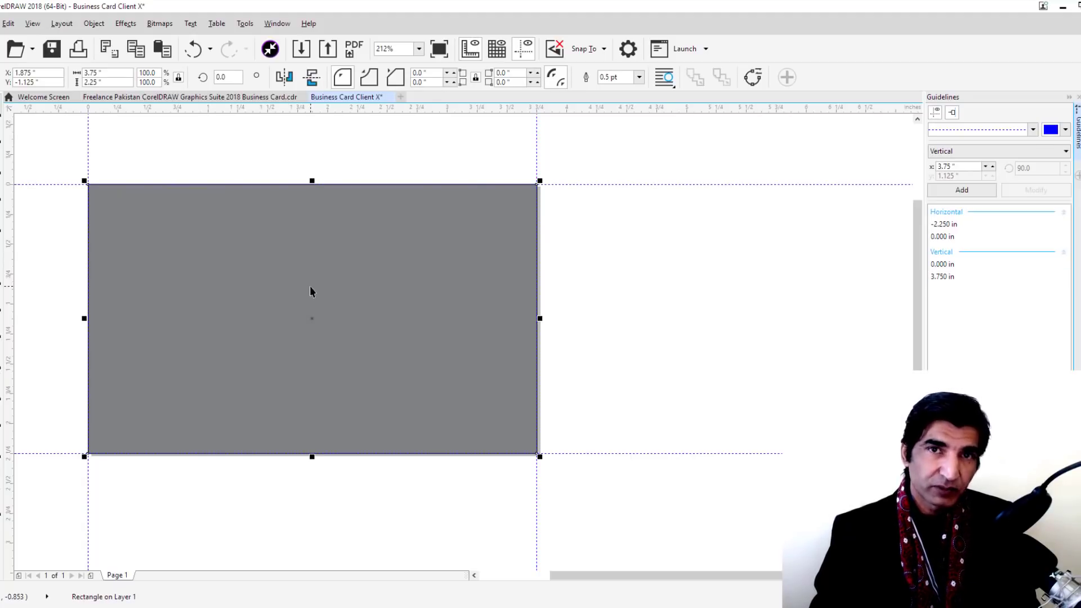
key(ctrl+z)
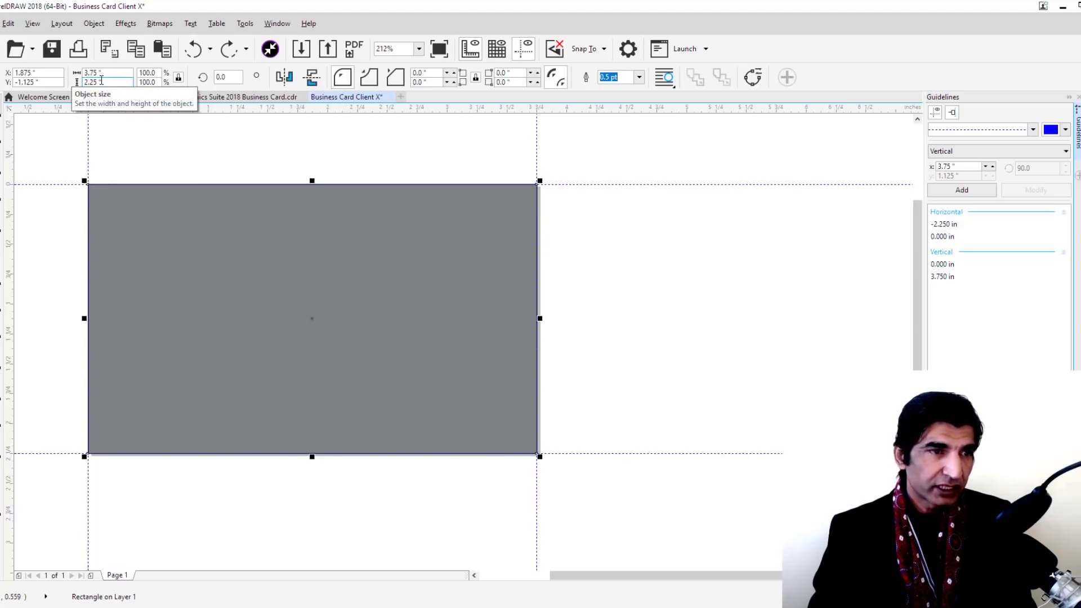
click(178, 79)
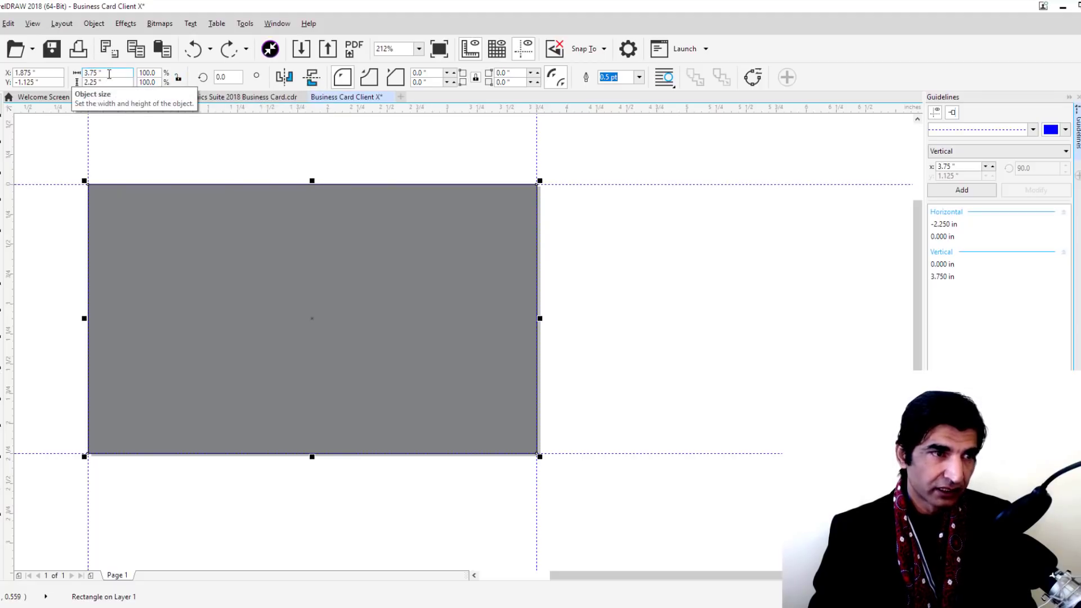
double_click(110, 74)
text(3)
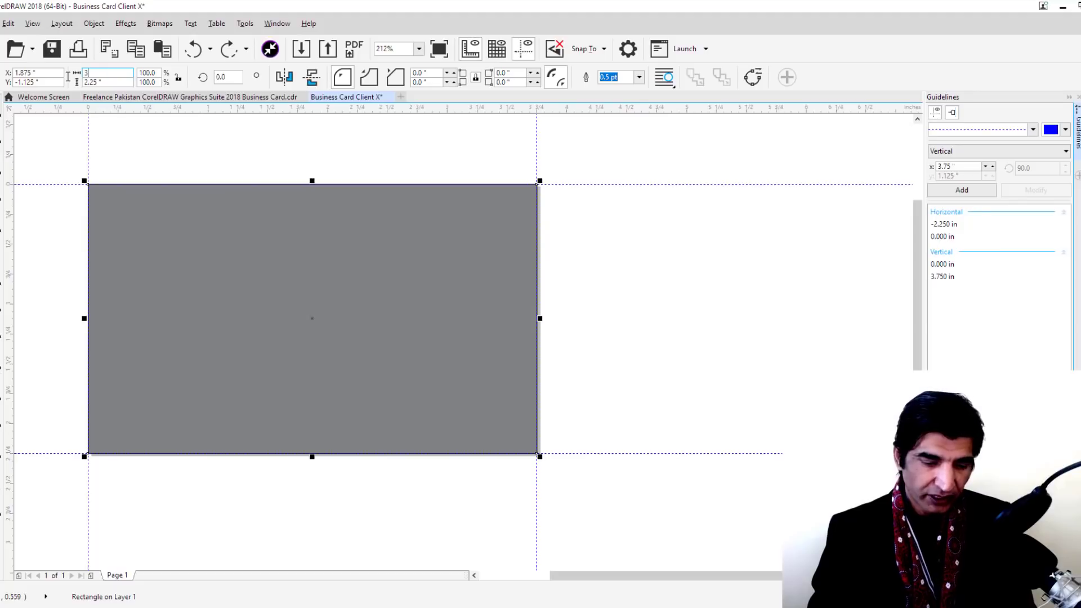
text(.5)
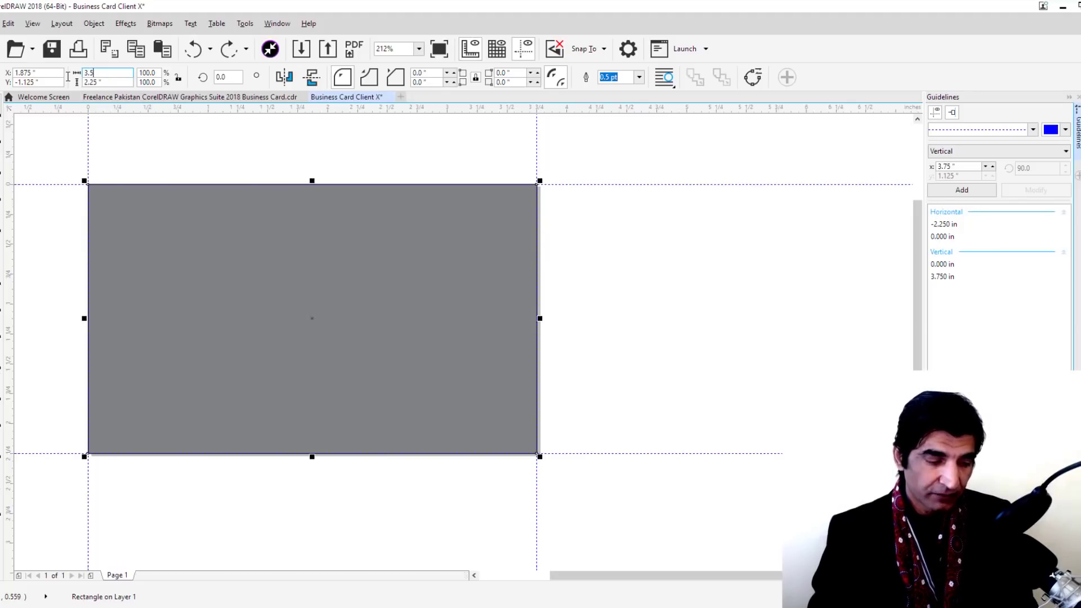
key(Tab)
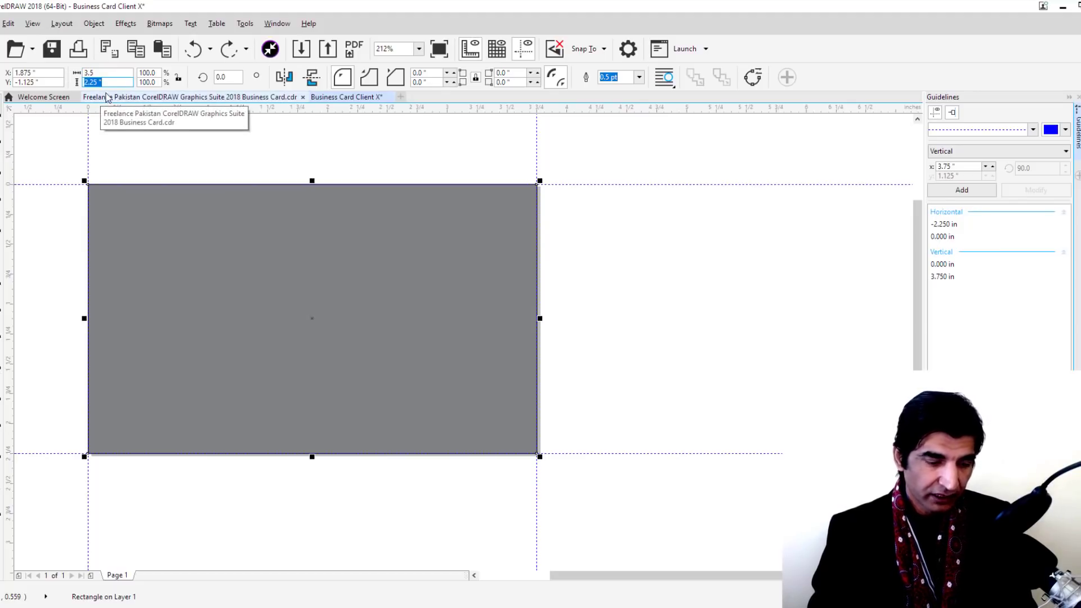
text(2)
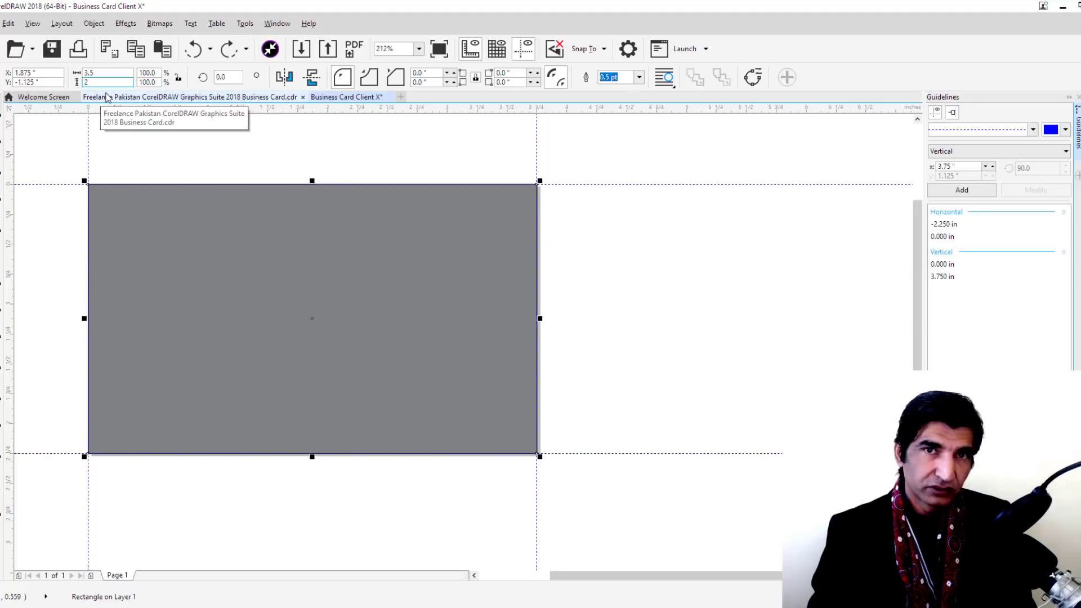
key(Tab)
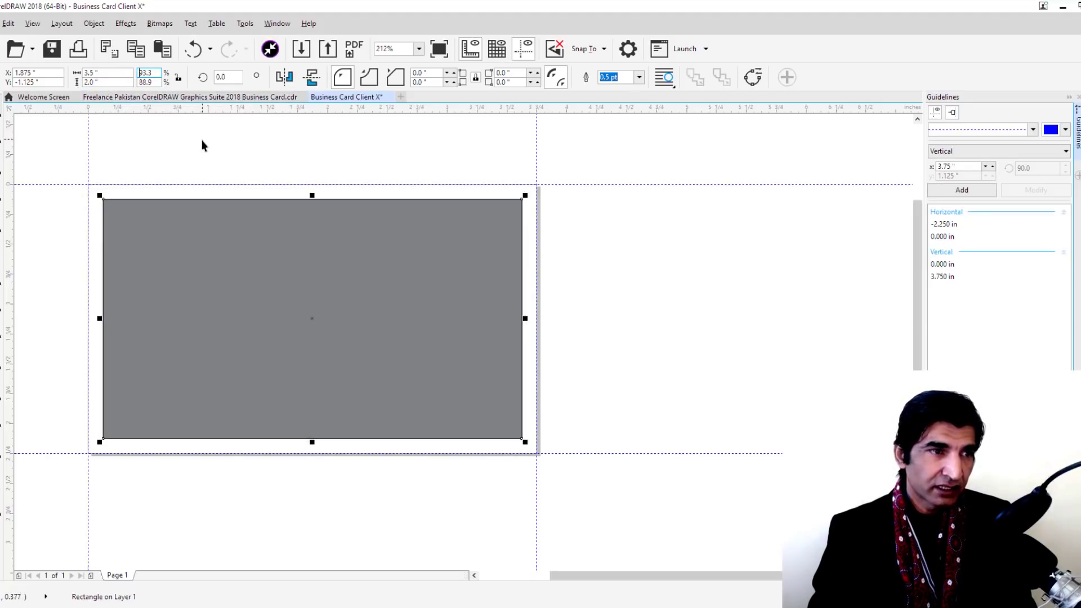
click(203, 143)
click(249, 224)
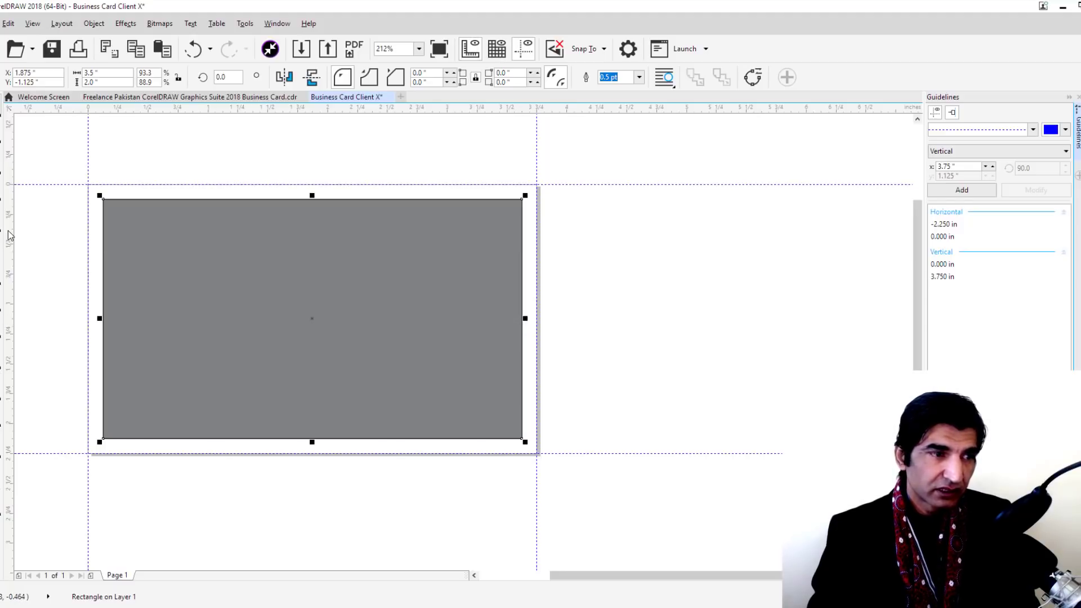
Add guides on all four inset rectangle edges, snapping the top one to -0.125 in
drag(8, 235, 103, 259)
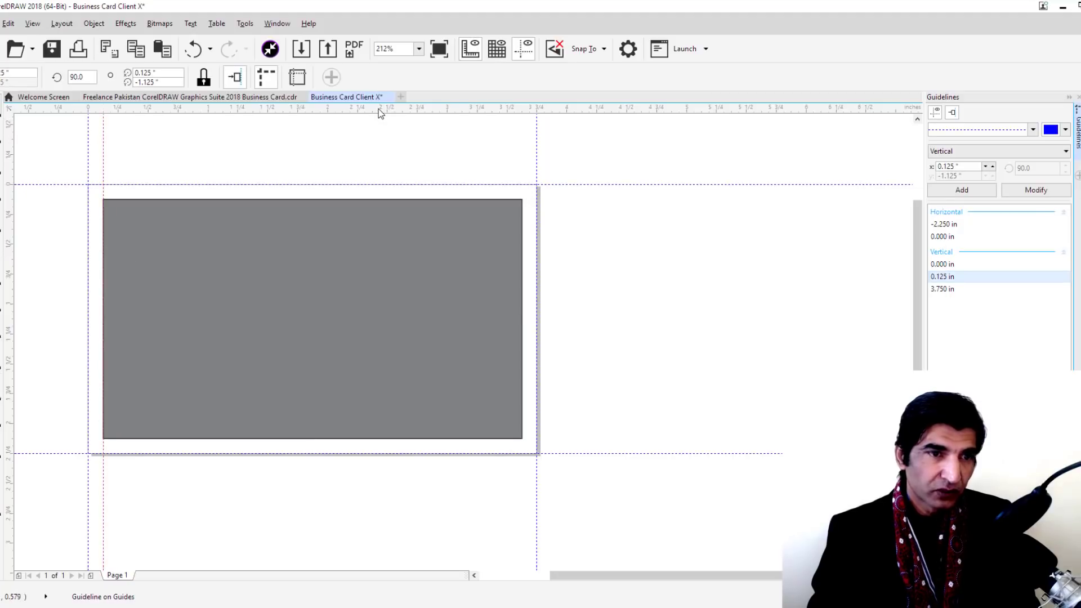
drag(378, 112, 378, 201)
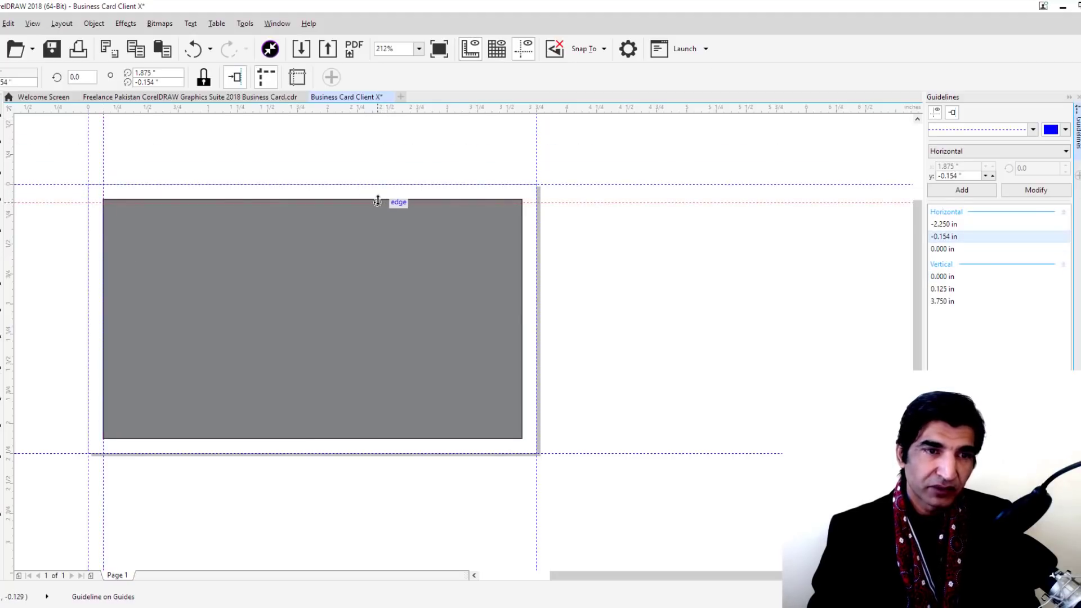
drag(398, 112, 370, 437)
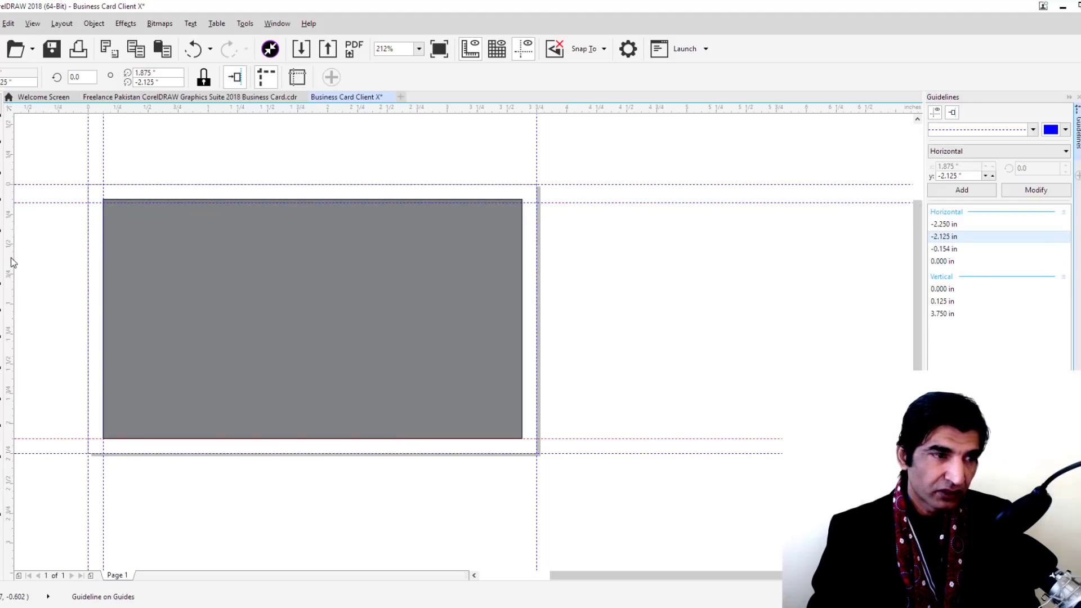
drag(12, 262, 522, 302)
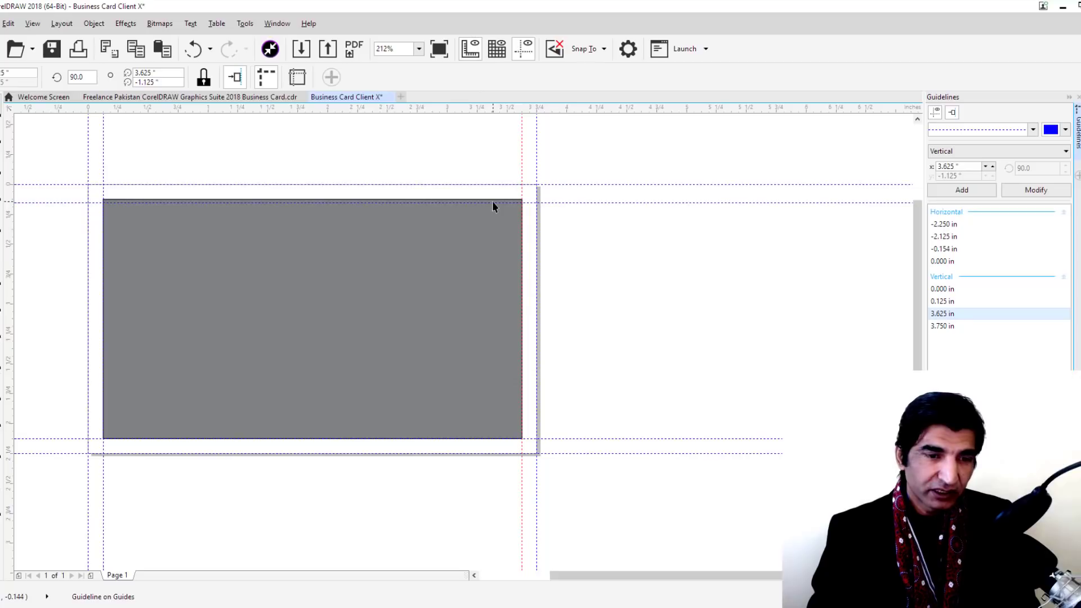
scroll(492, 201, up, 6)
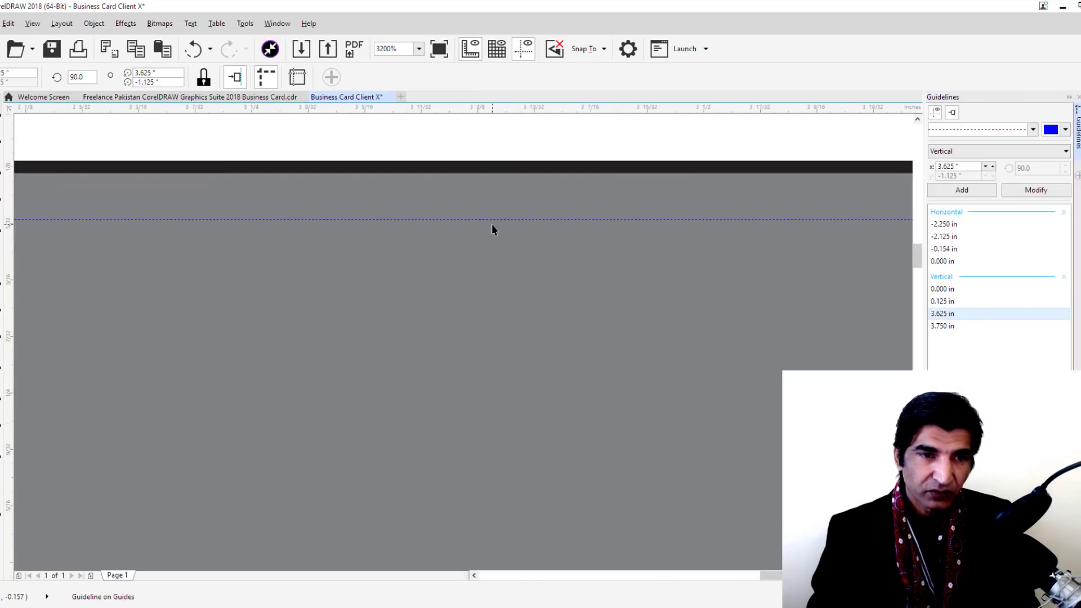
drag(490, 220, 487, 166)
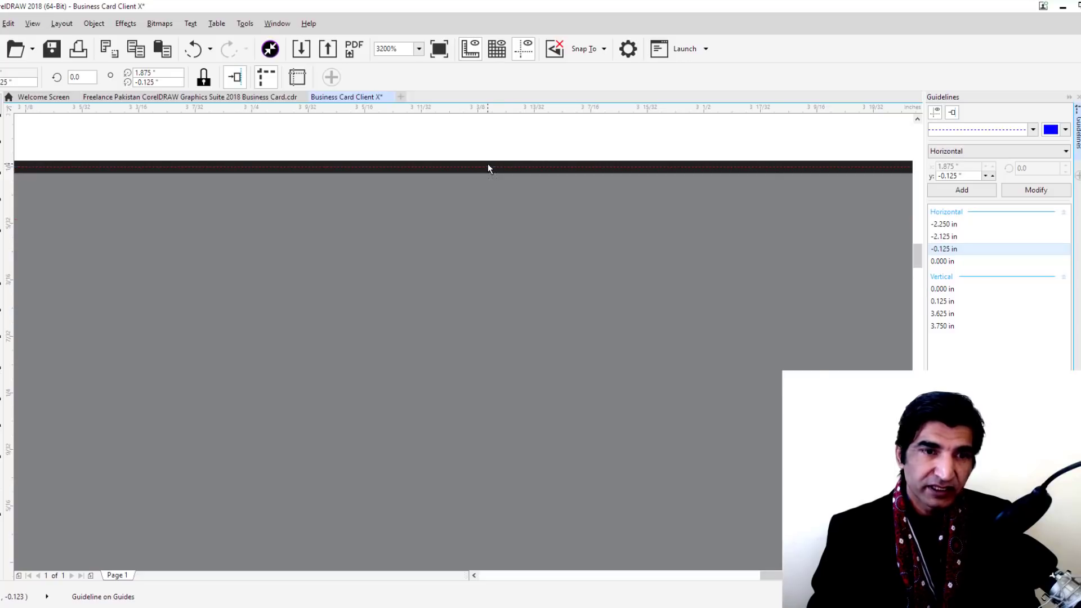
scroll(488, 208, down, 4)
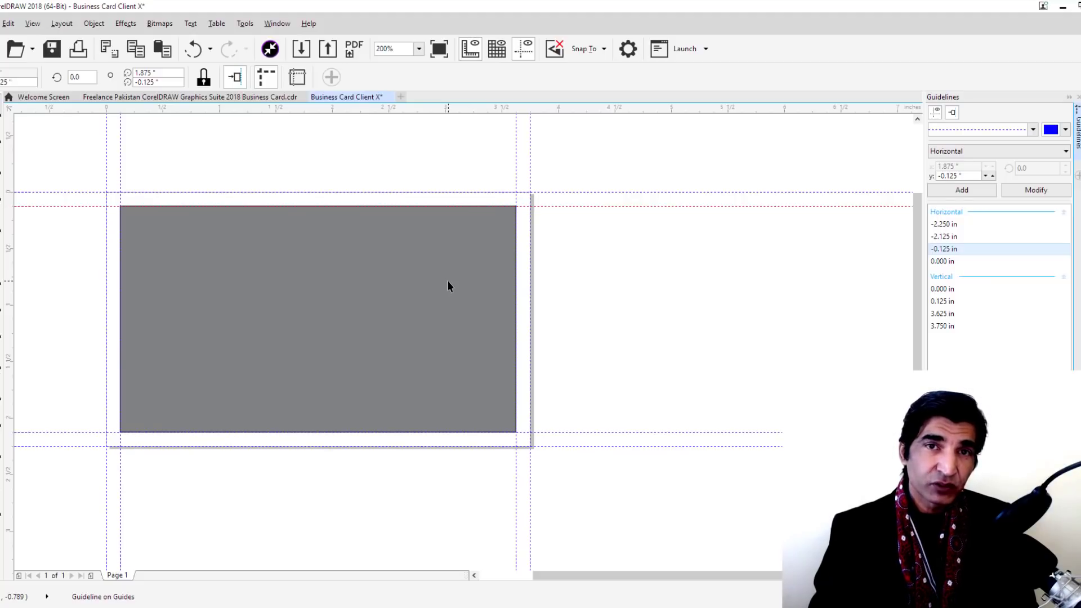
Resize the grey rectangle to 3.25 × 1.75 inches in the property bar size fields
click(343, 303)
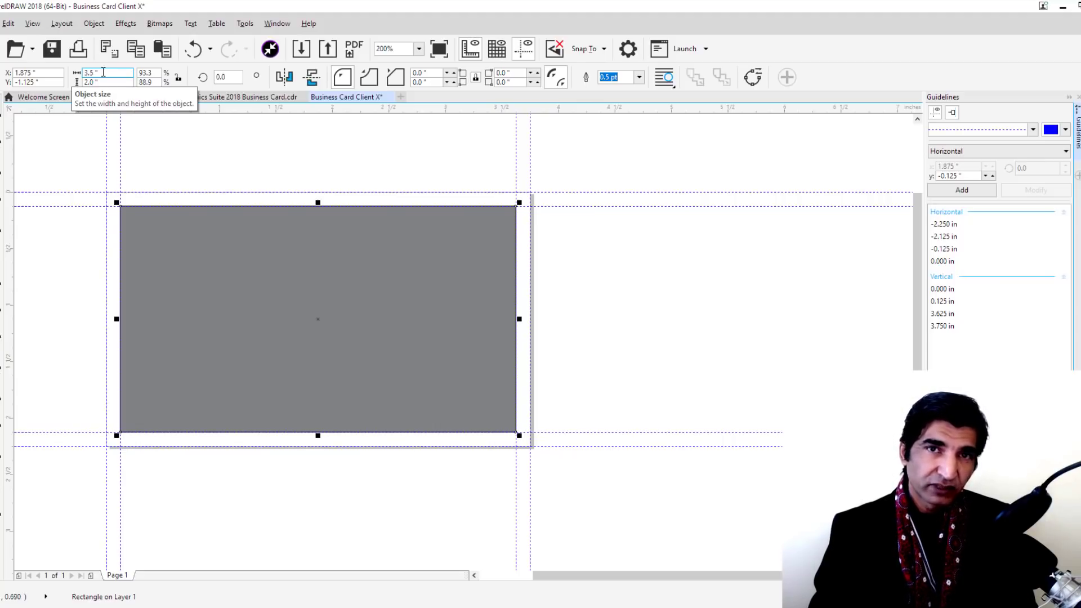
drag(103, 72, 75, 76)
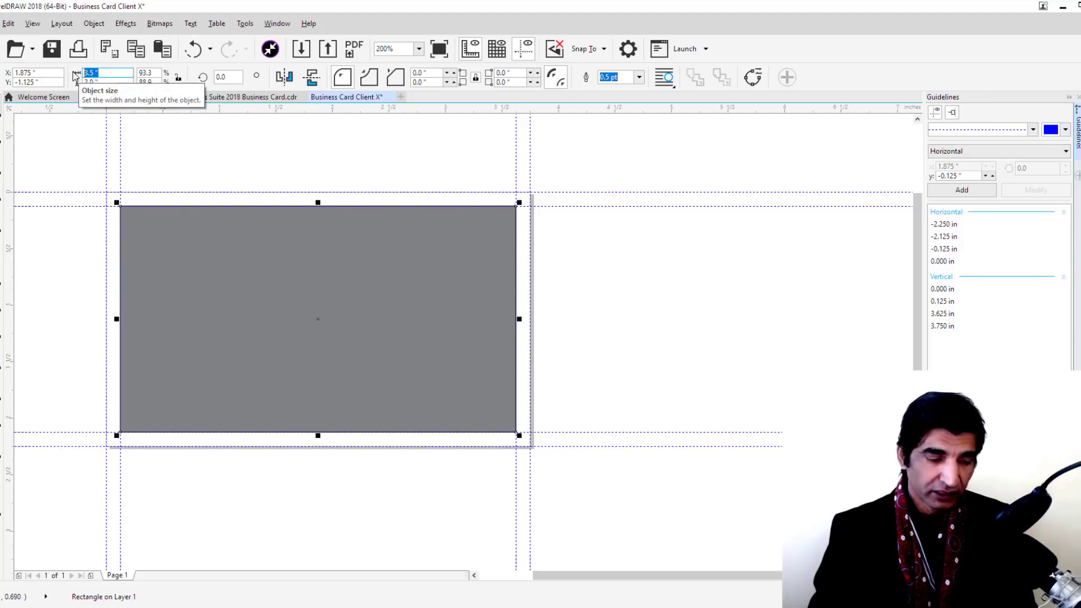
text(3.25)
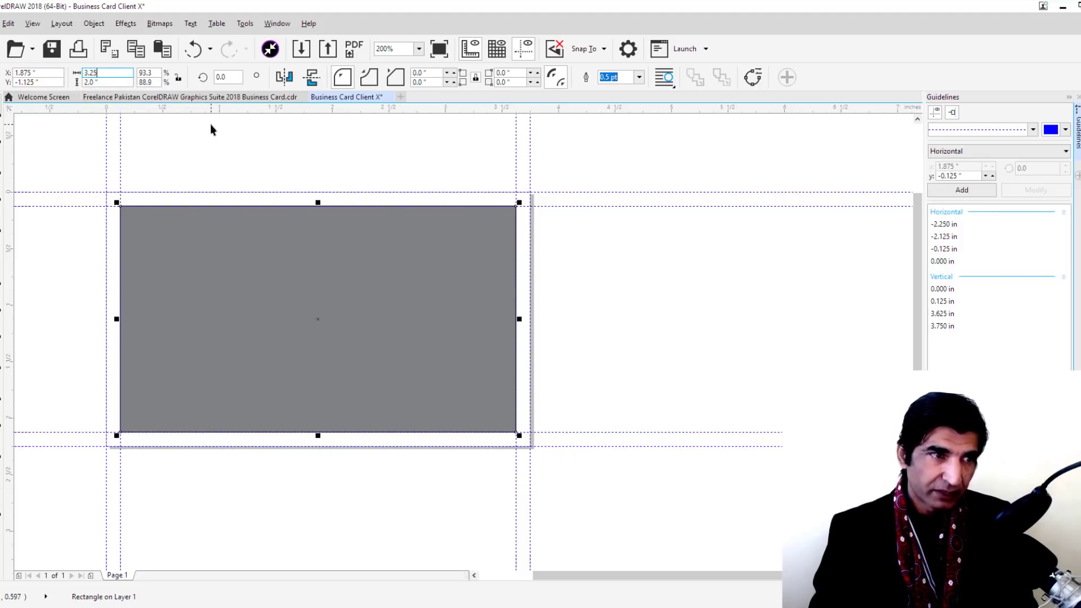
key(Tab)
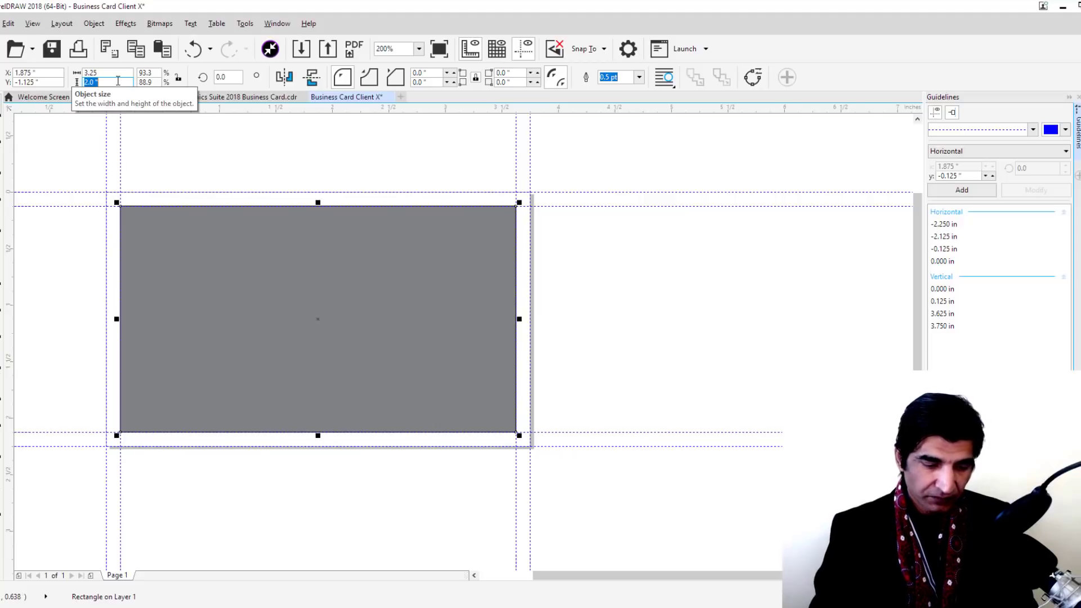
text(1.75)
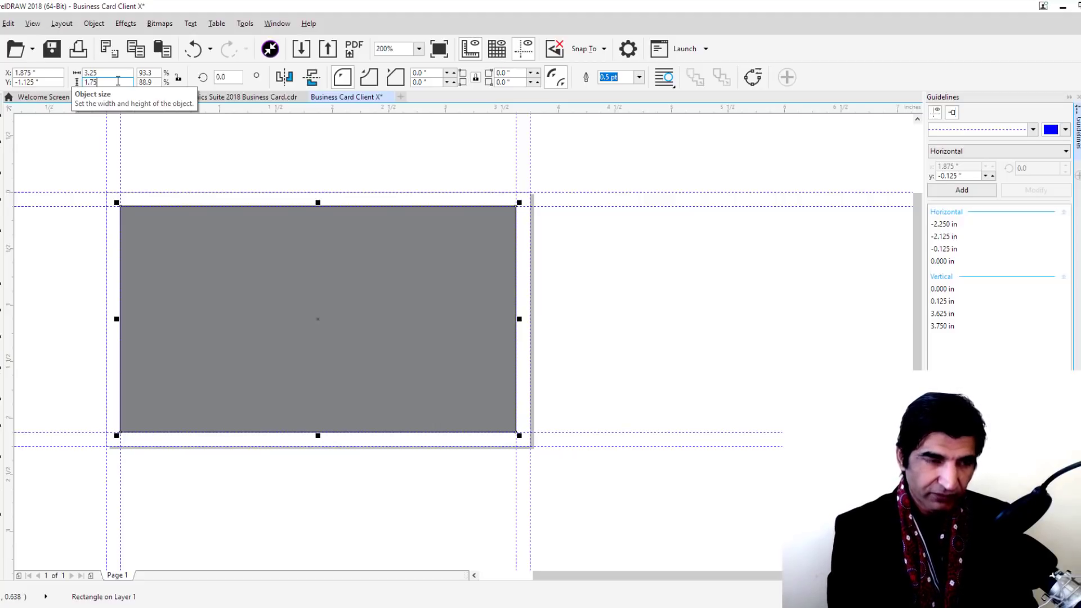
key(Tab)
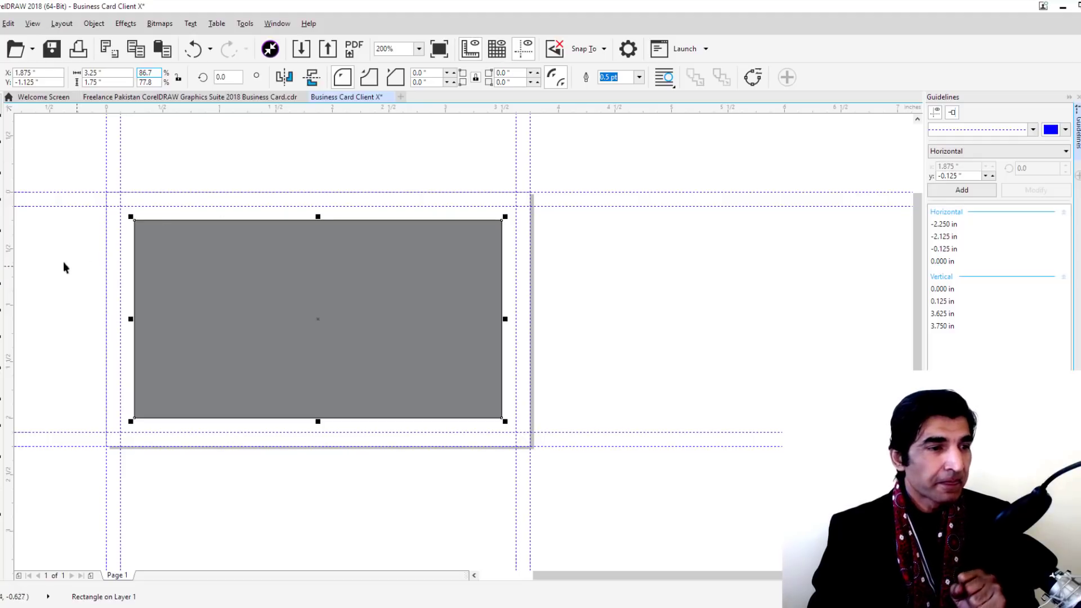
Add guidelines on all four edges of the rectangle at the 0.25 in inset, then delete it
drag(8, 230, 137, 283)
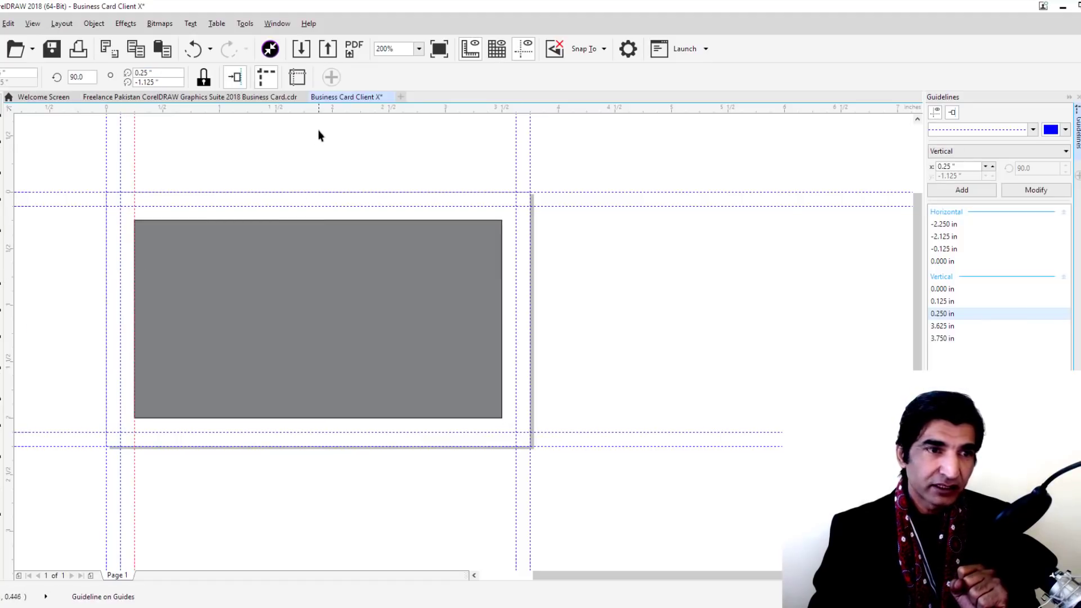
drag(323, 111, 292, 222)
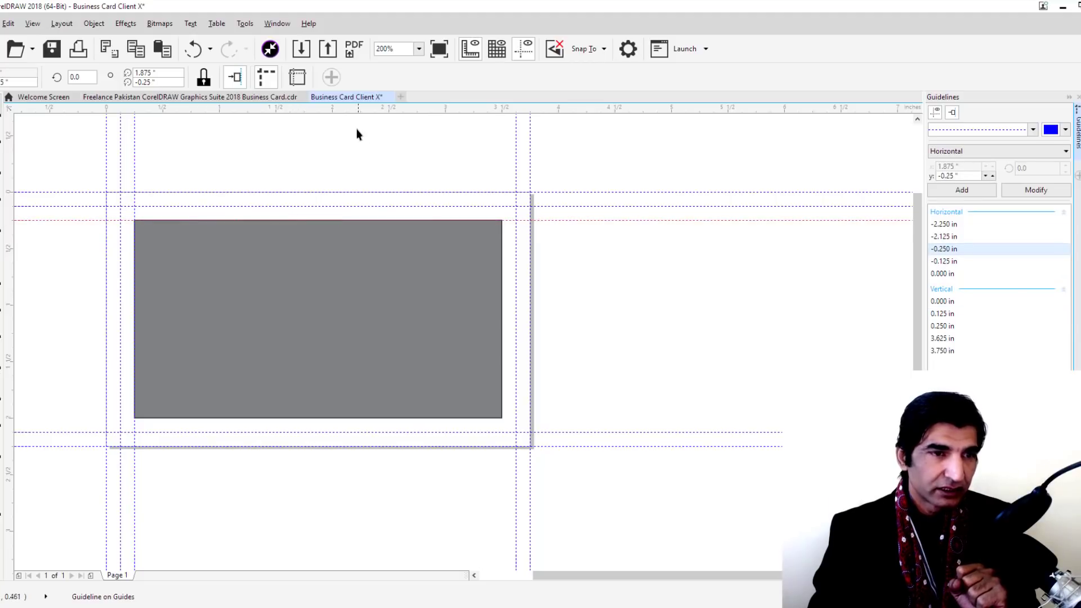
drag(354, 116, 360, 418)
drag(8, 251, 501, 319)
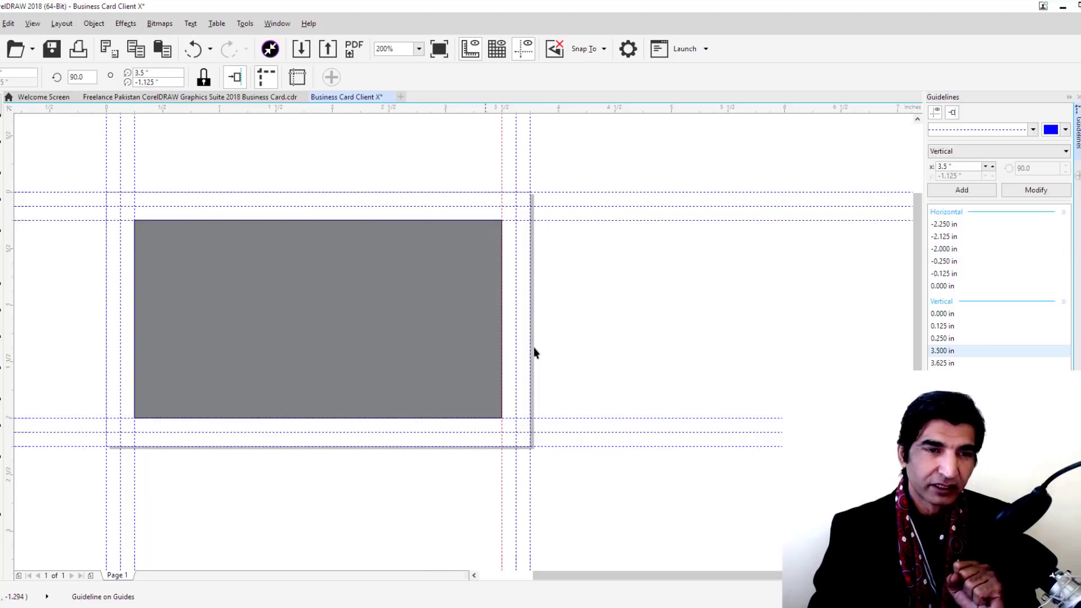
click(459, 304)
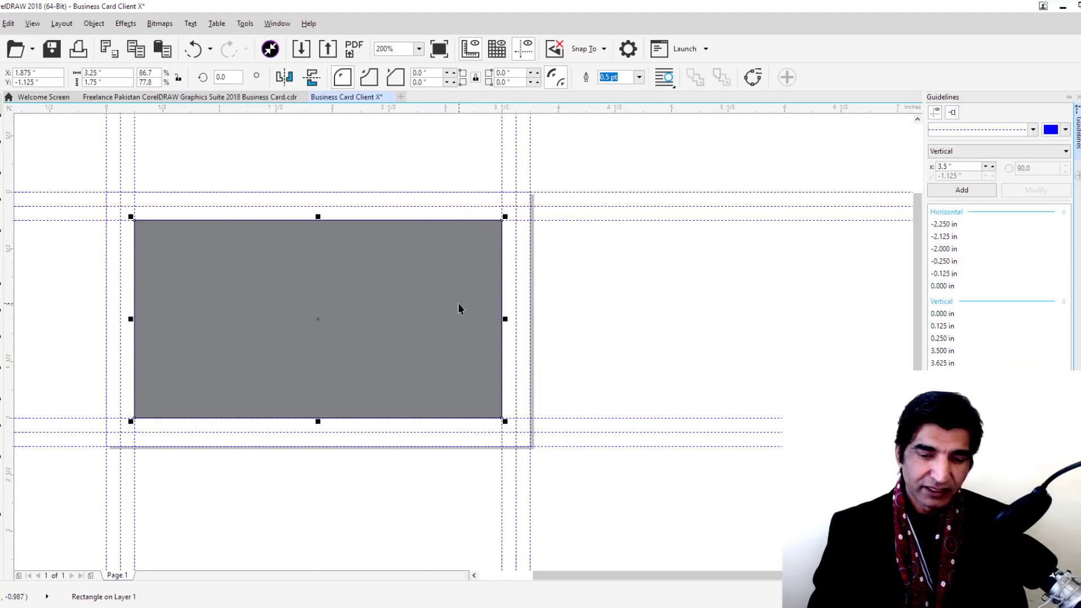
key(Delete)
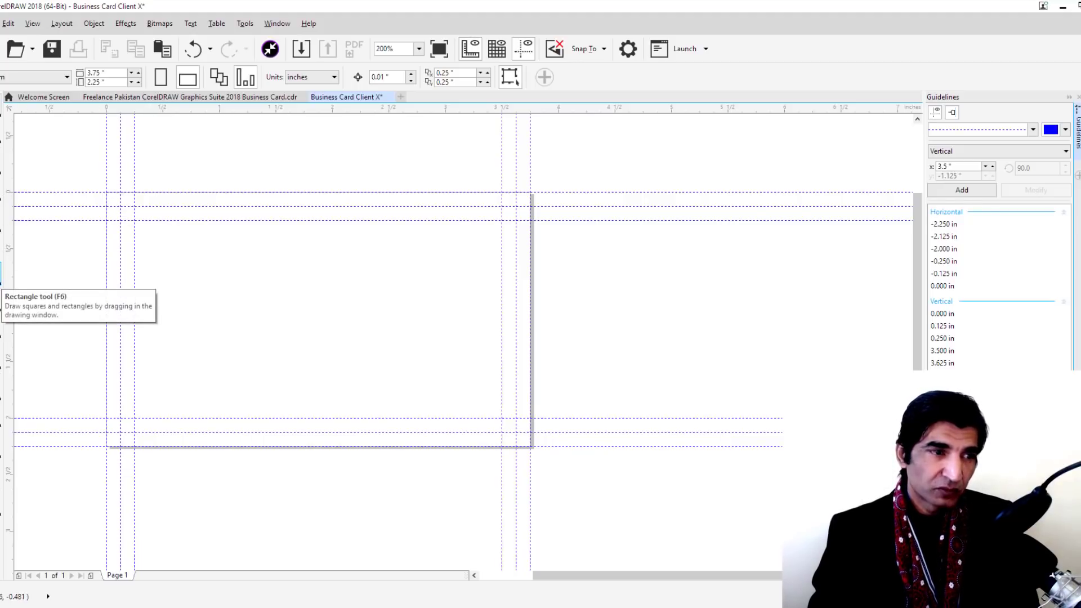
Create a page-sized 3.75 × 2.25 in rectangle and fill it with 30% Black
double_click(0, 275)
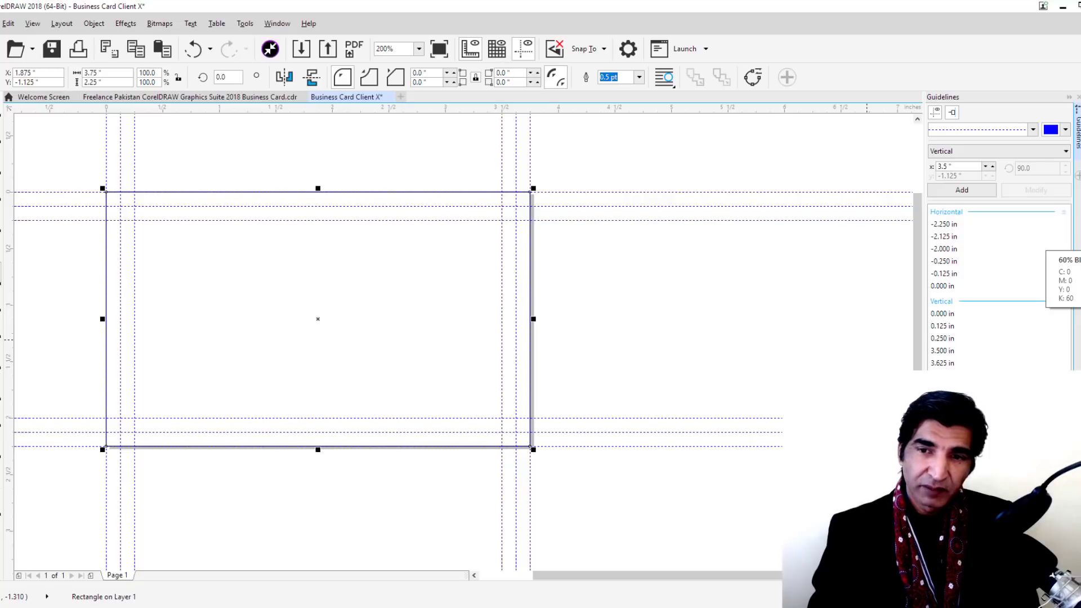
click(1078, 306)
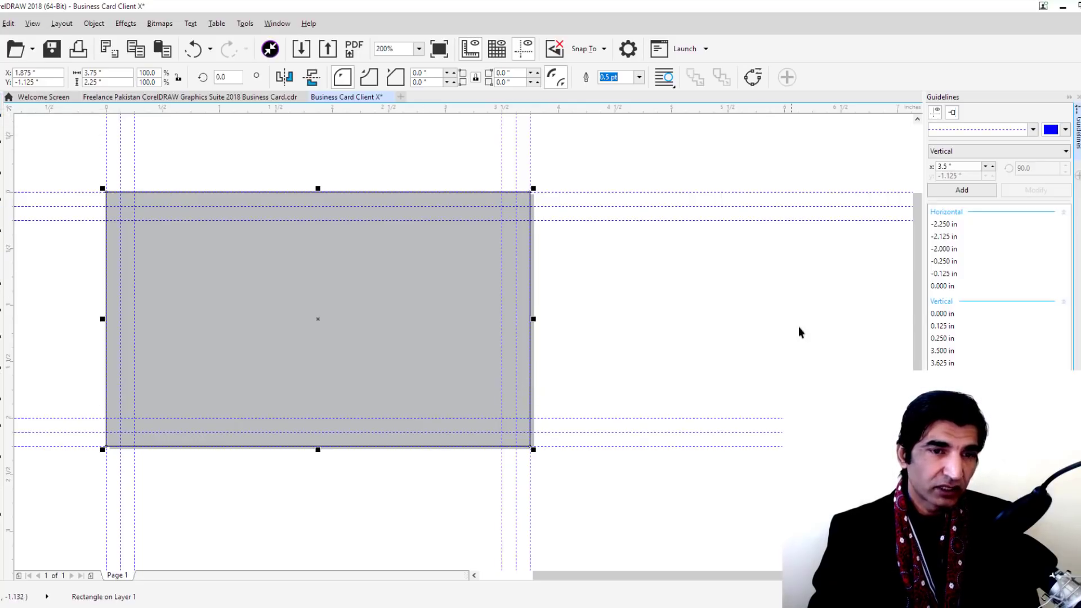
click(751, 306)
click(391, 313)
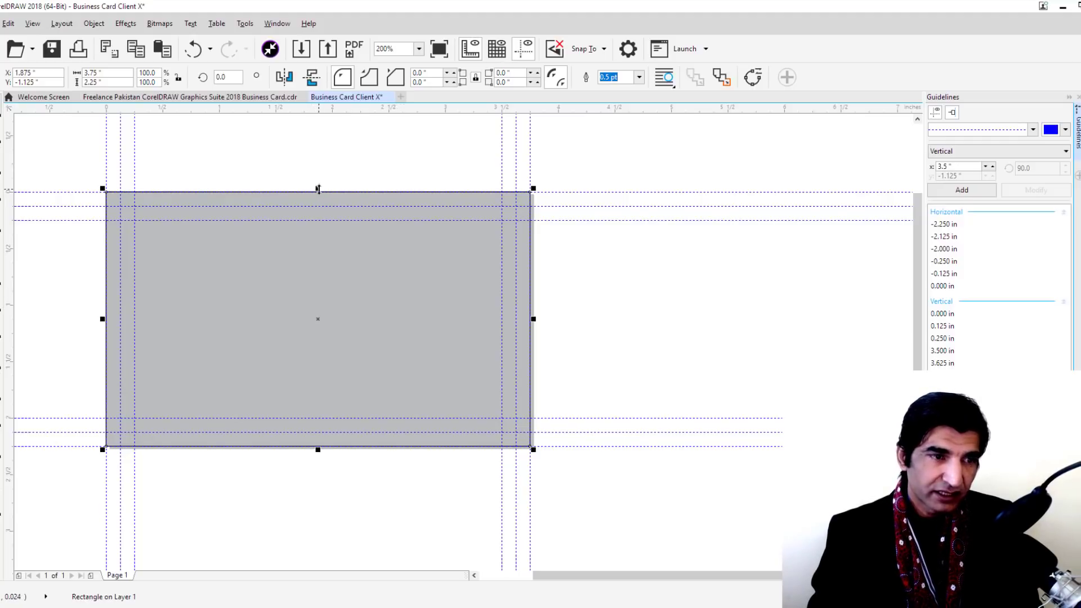
Pull the rectangle's four edges in to the inner guidelines and fill it with 70% Black
drag(318, 188, 304, 206)
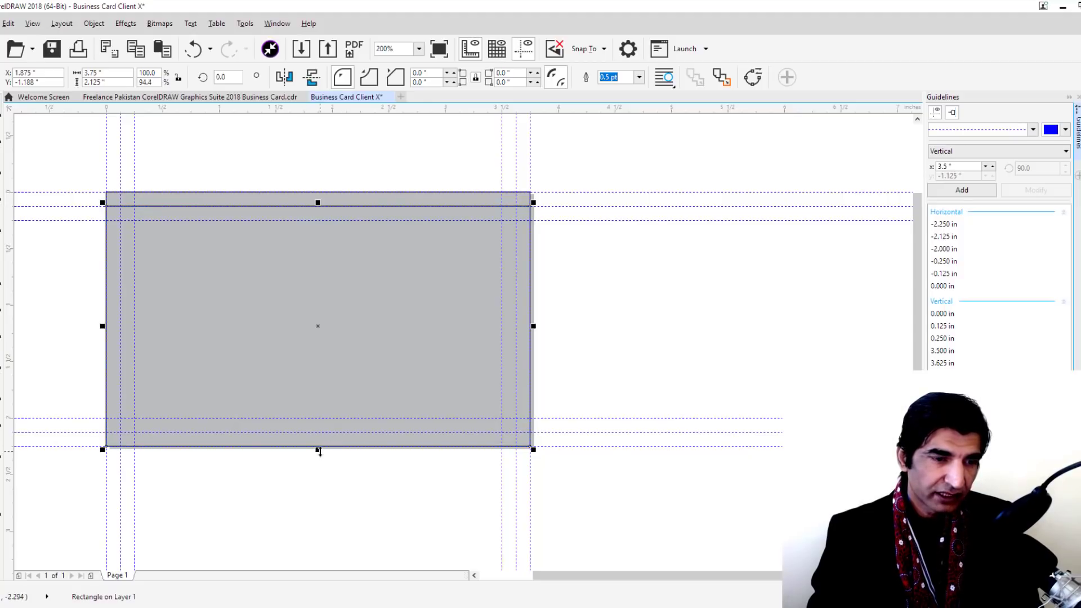
drag(318, 450, 314, 434)
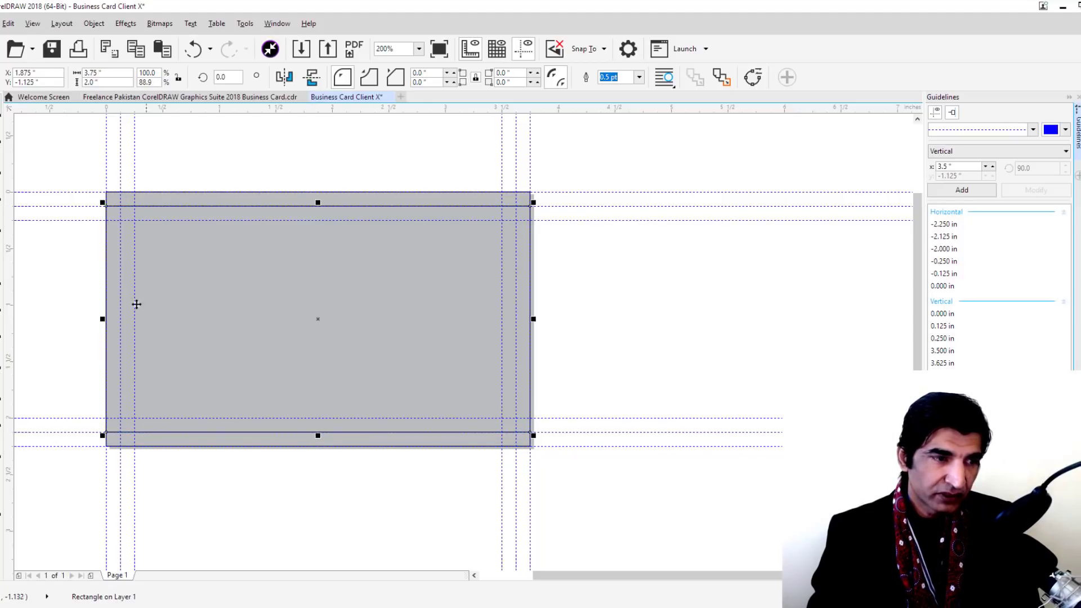
drag(99, 318, 119, 319)
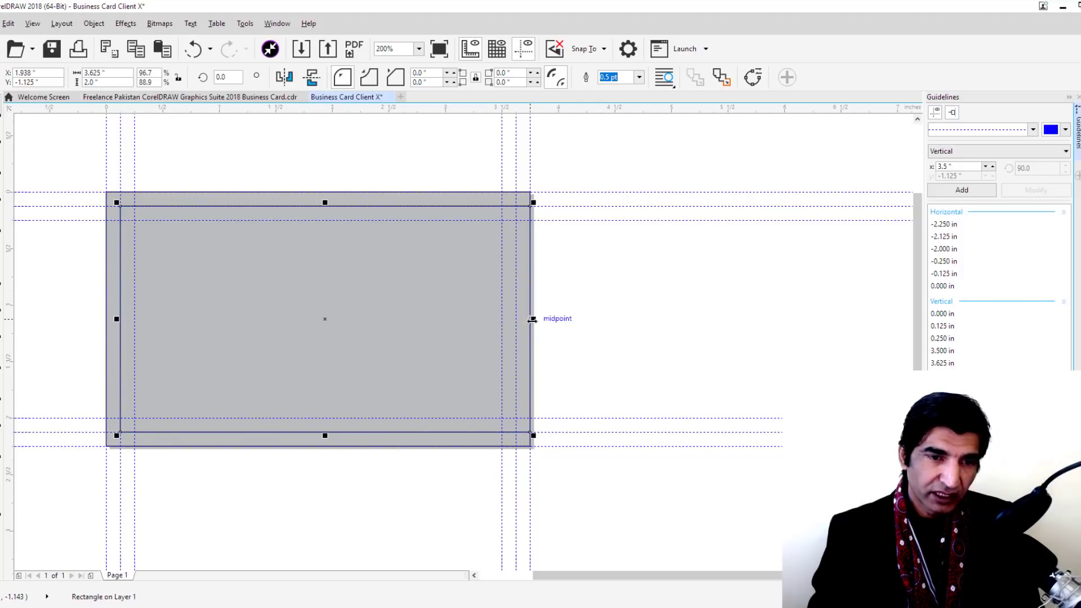
drag(533, 319, 516, 319)
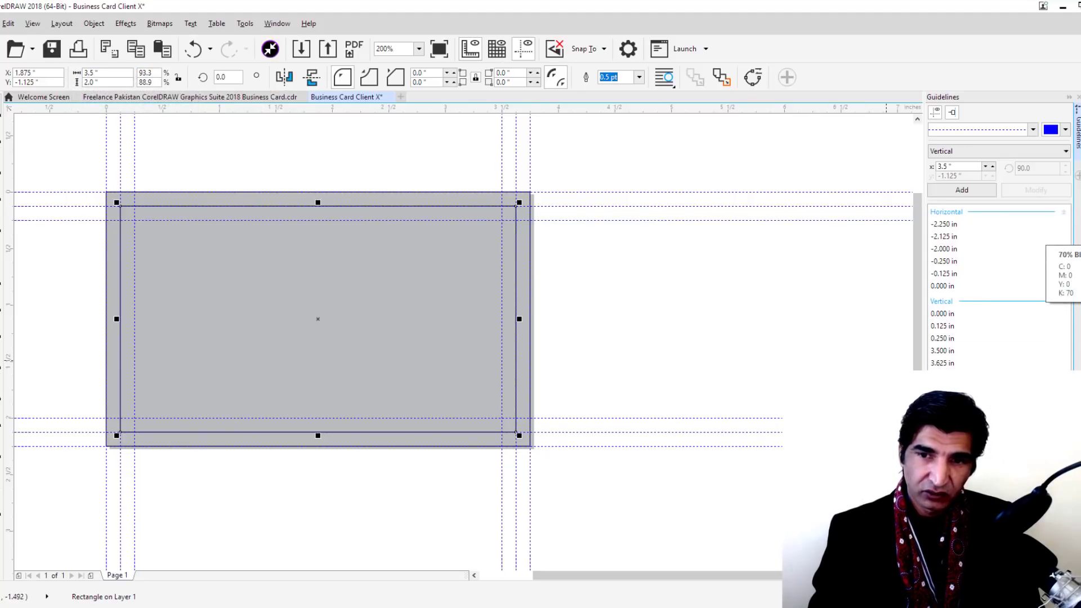
click(1077, 238)
click(713, 280)
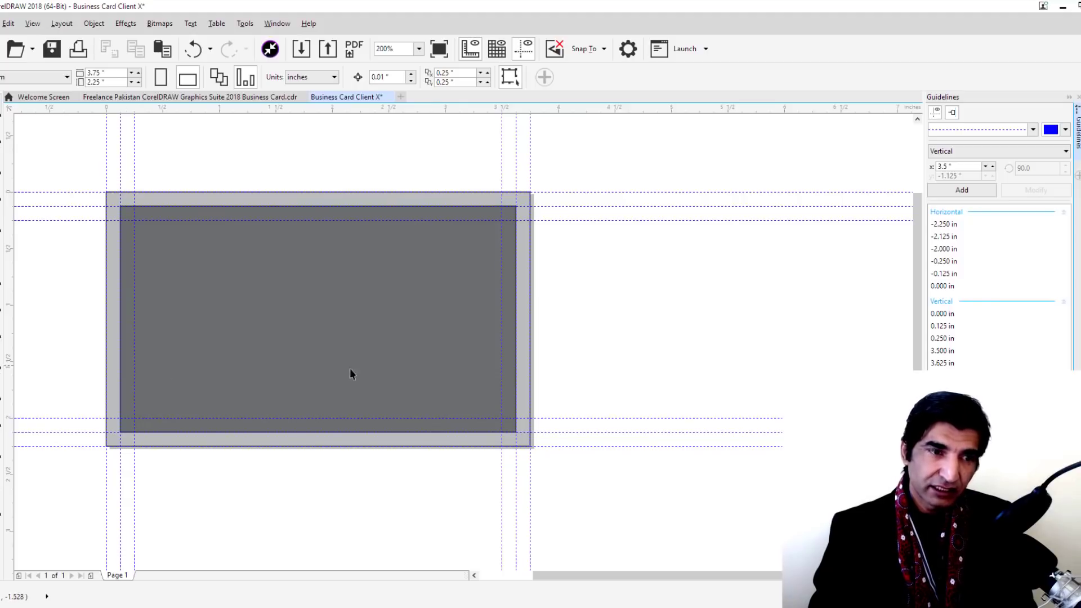
Size the inner rectangle to 3.25 × 1.75 inches and fill it black
click(371, 320)
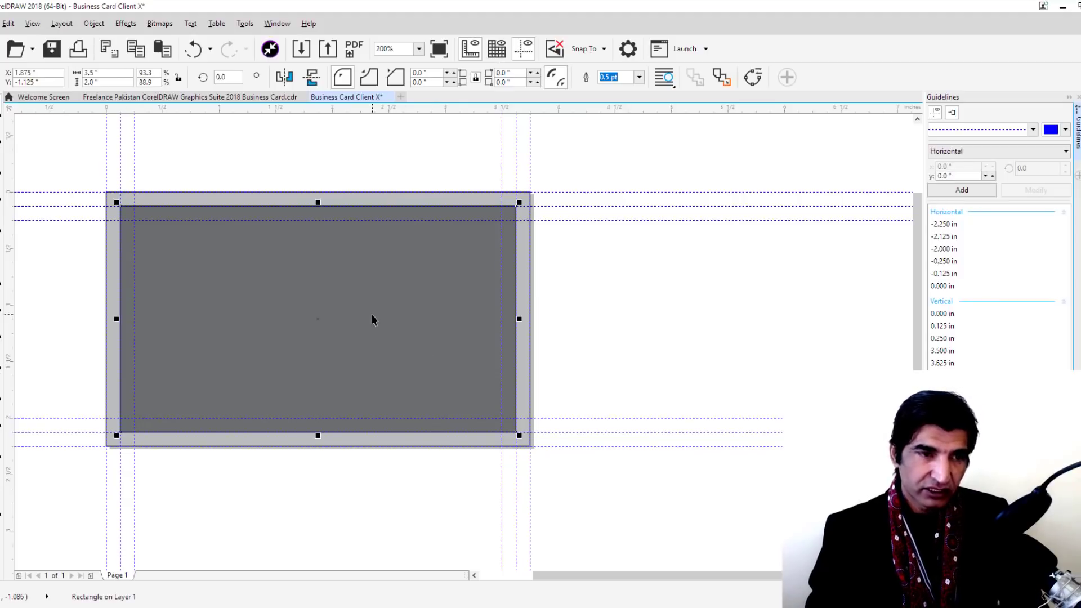
double_click(119, 72)
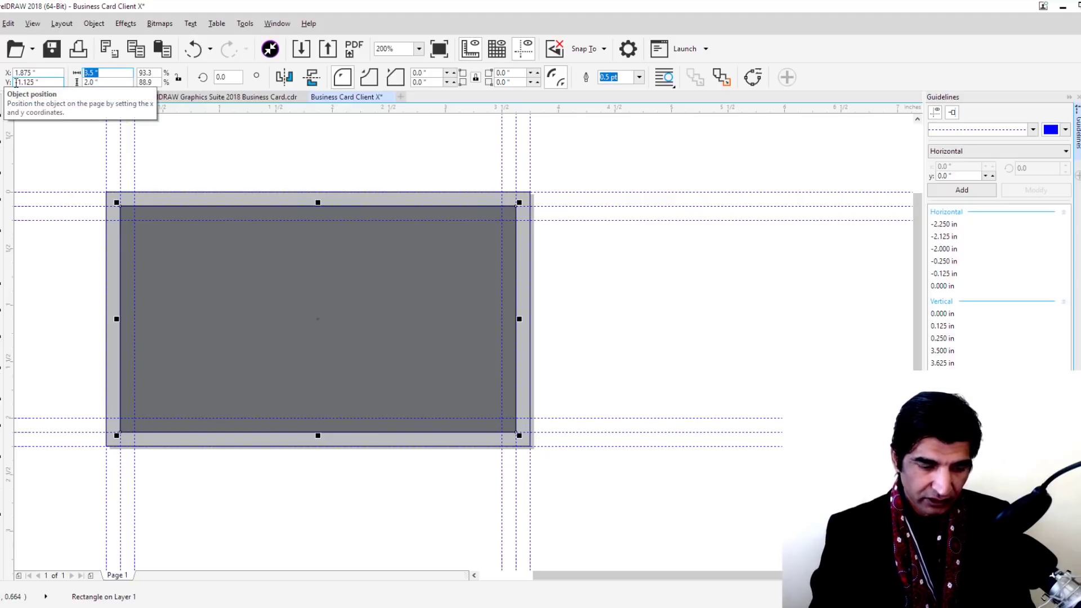
text(2)
key(BackSpace)
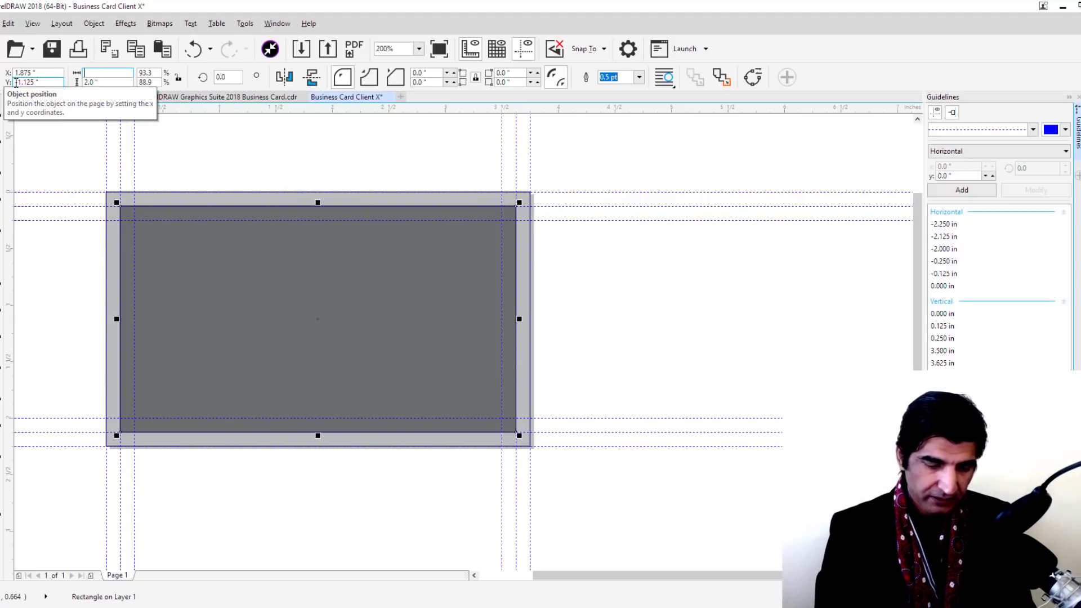
text(3.2)
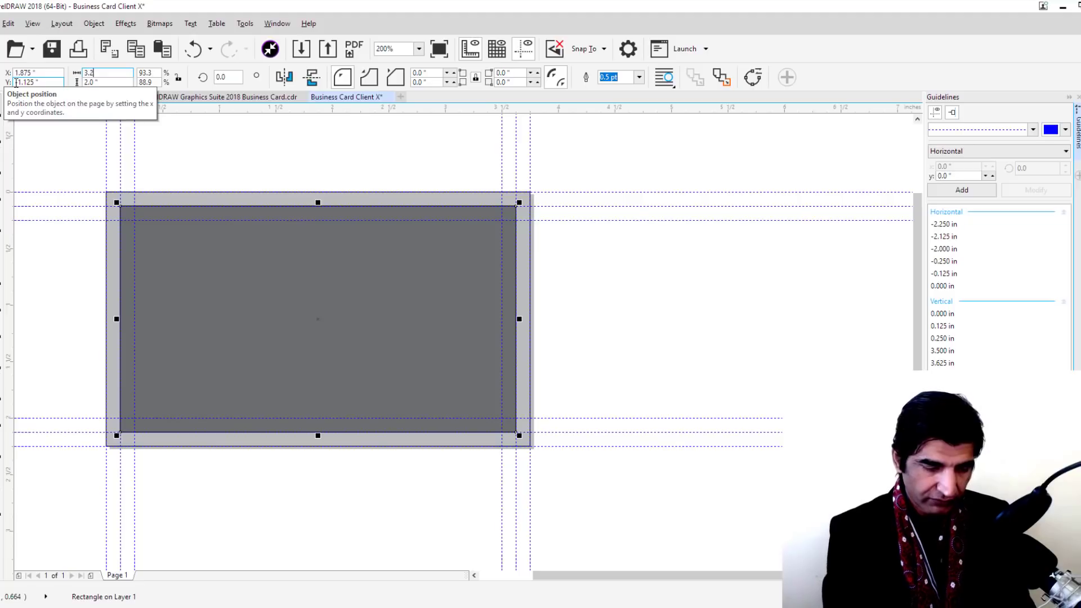
text(5)
key(Tab)
text(1)
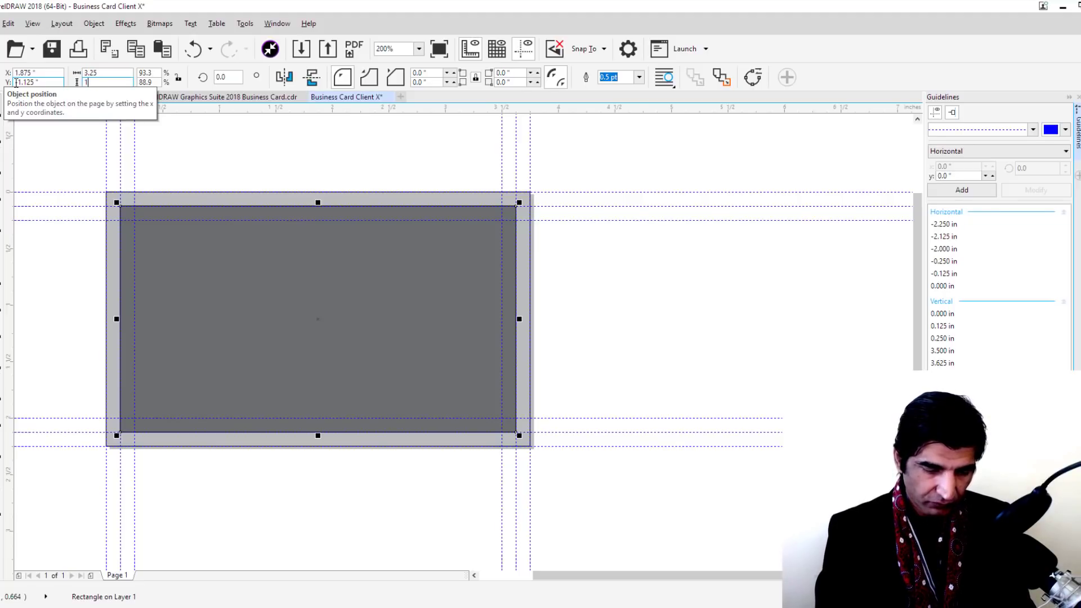
text(.75)
key(Return)
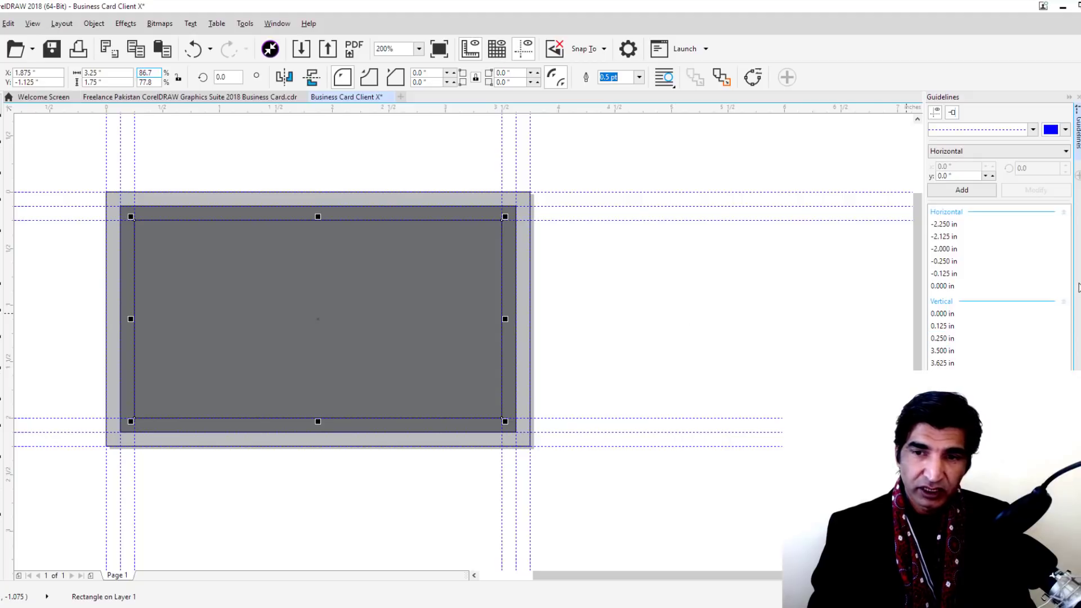
click(1076, 188)
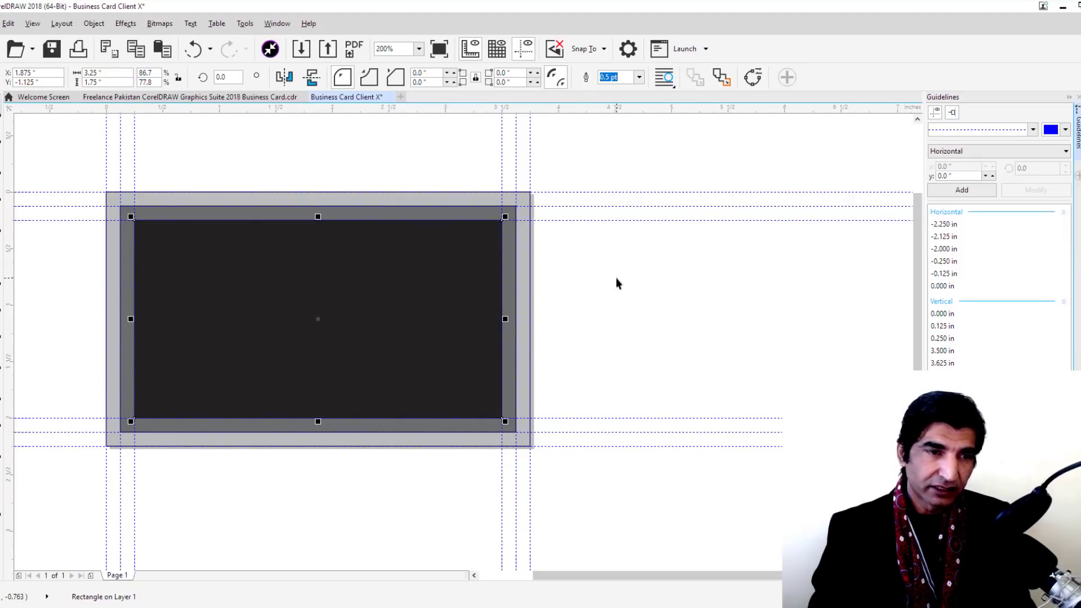
click(618, 278)
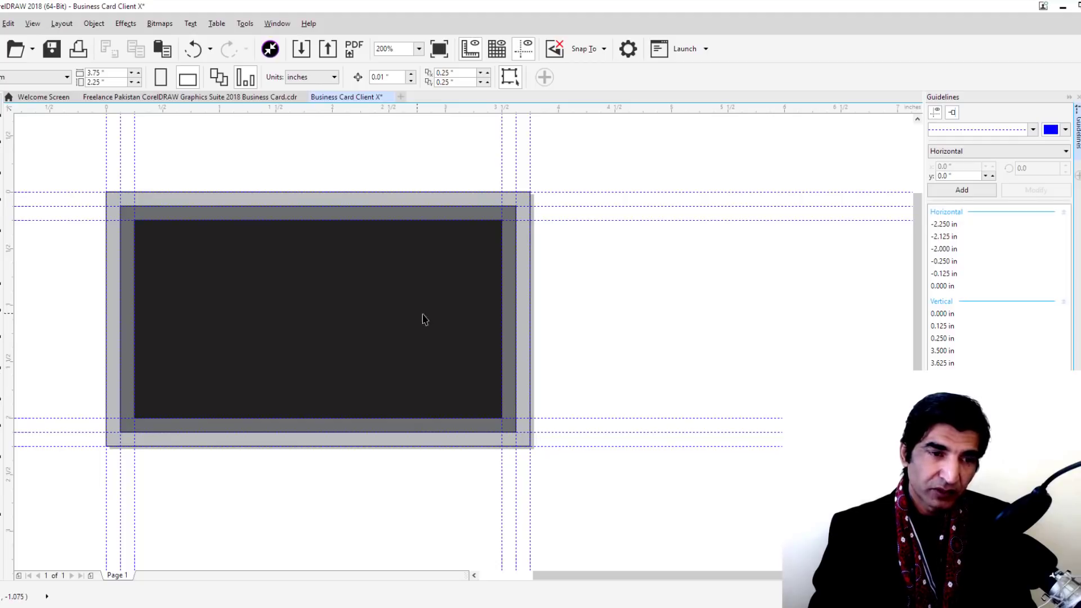
click(204, 269)
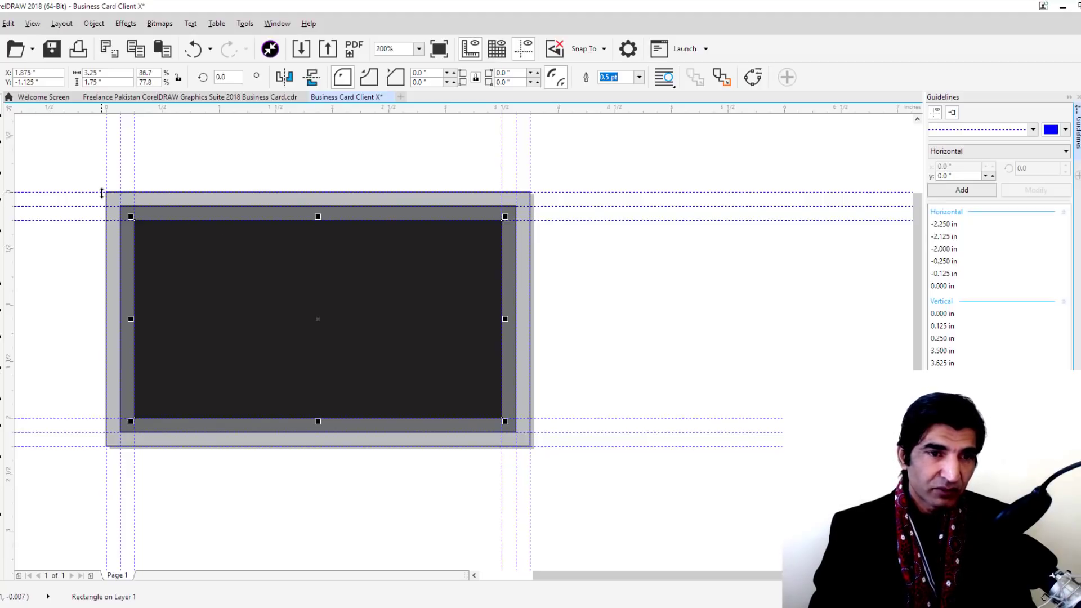
click(238, 172)
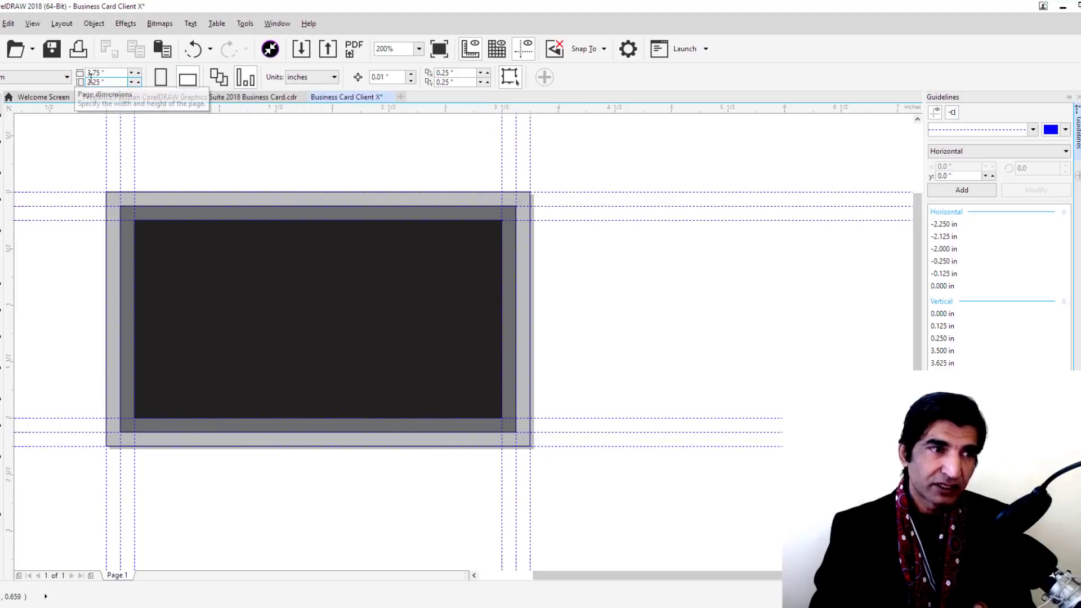
click(161, 79)
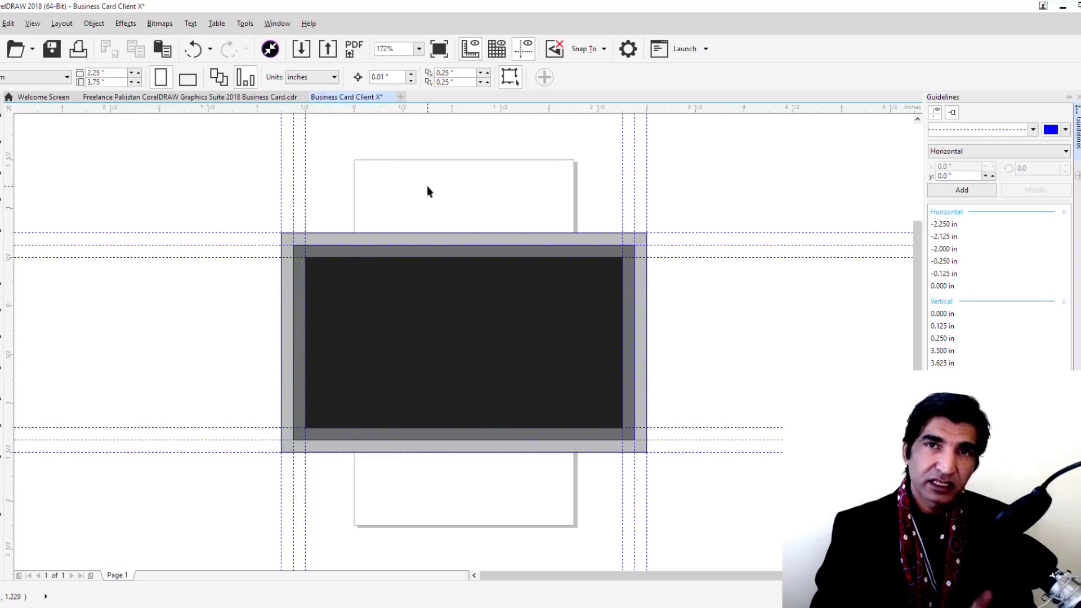
click(192, 83)
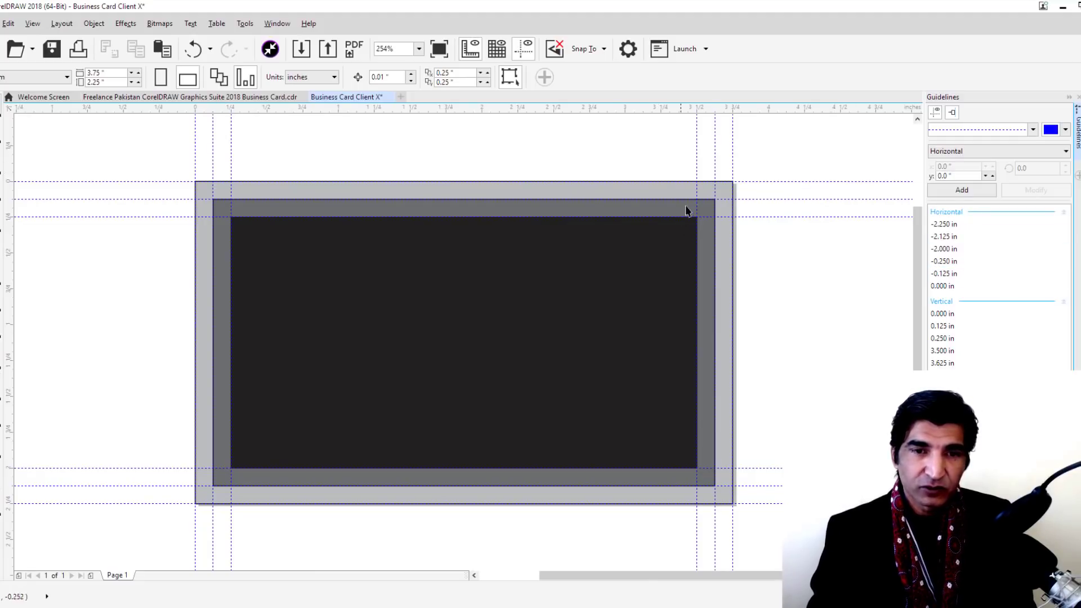
Marquee-select all three nested card rectangles
scroll(695, 206, up, 5)
scroll(702, 201, down, 6)
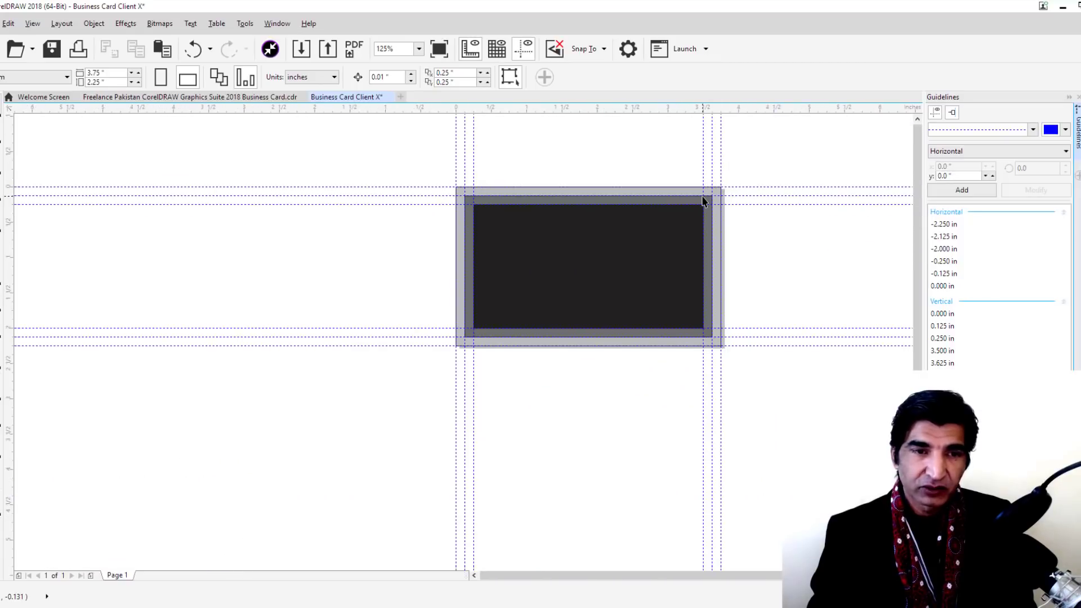
scroll(702, 201, up, 3)
scroll(702, 200, down, 3)
drag(147, 149, 763, 554)
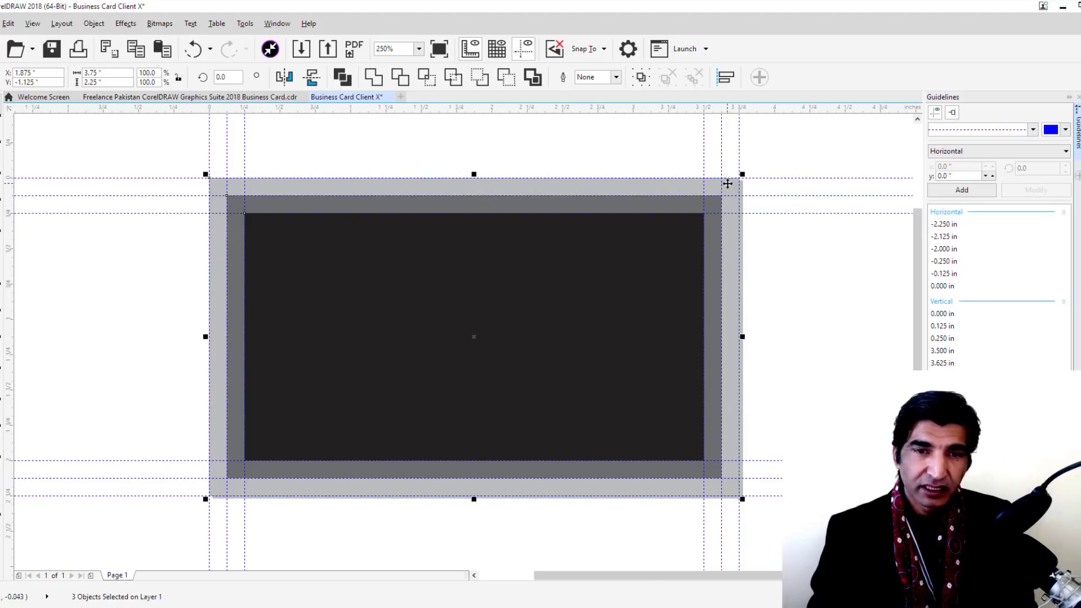
scroll(726, 184, up, 6)
scroll(716, 188, up, 7)
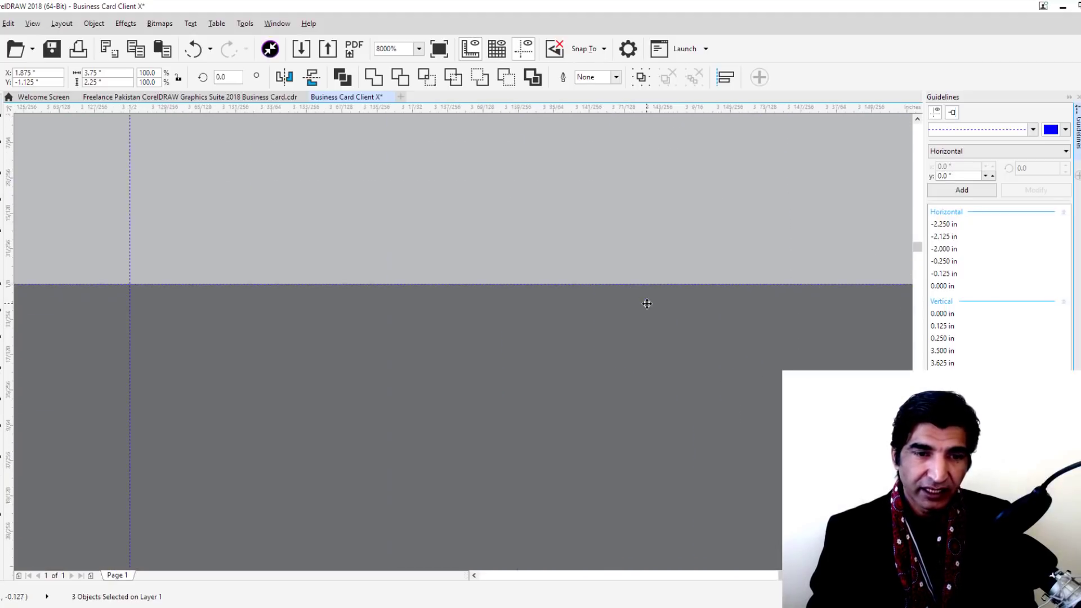
scroll(647, 304, up, 5)
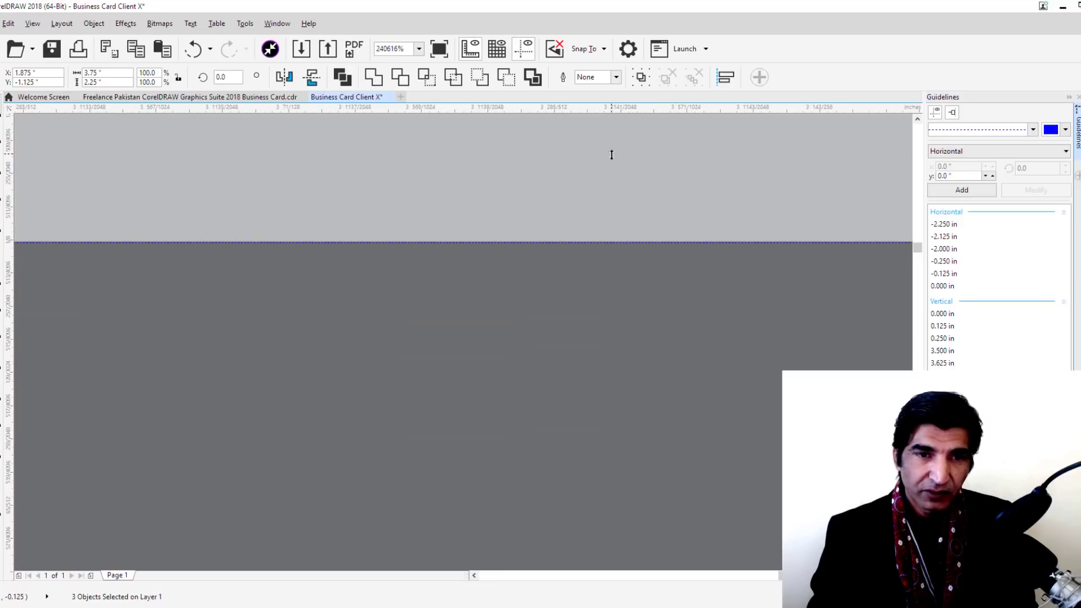
scroll(602, 267, down, 12)
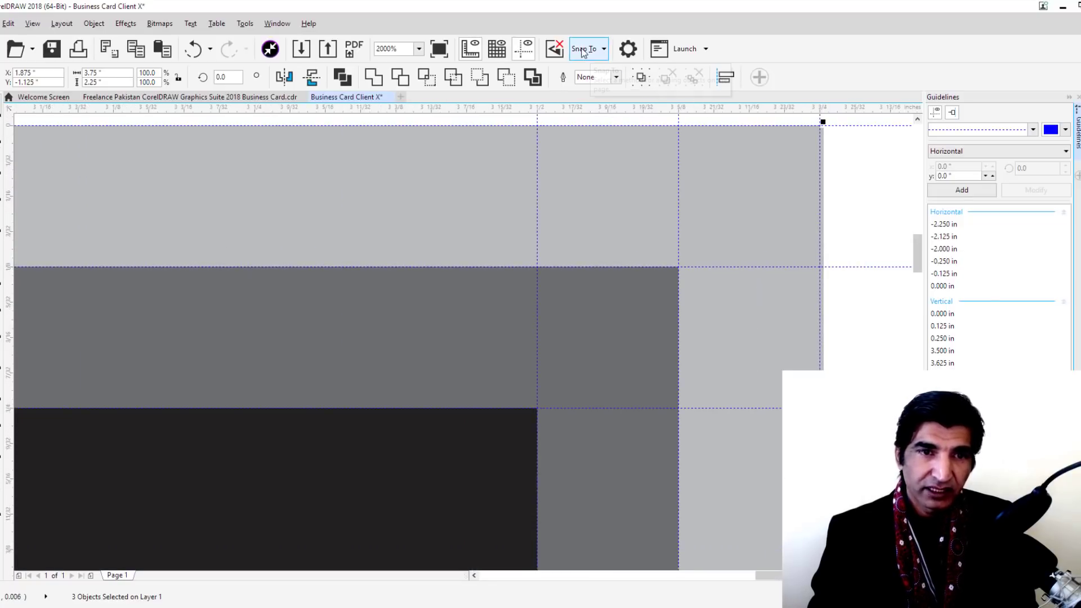
Check the Snap To options and zoom to the selected card with Shift+F2
click(602, 49)
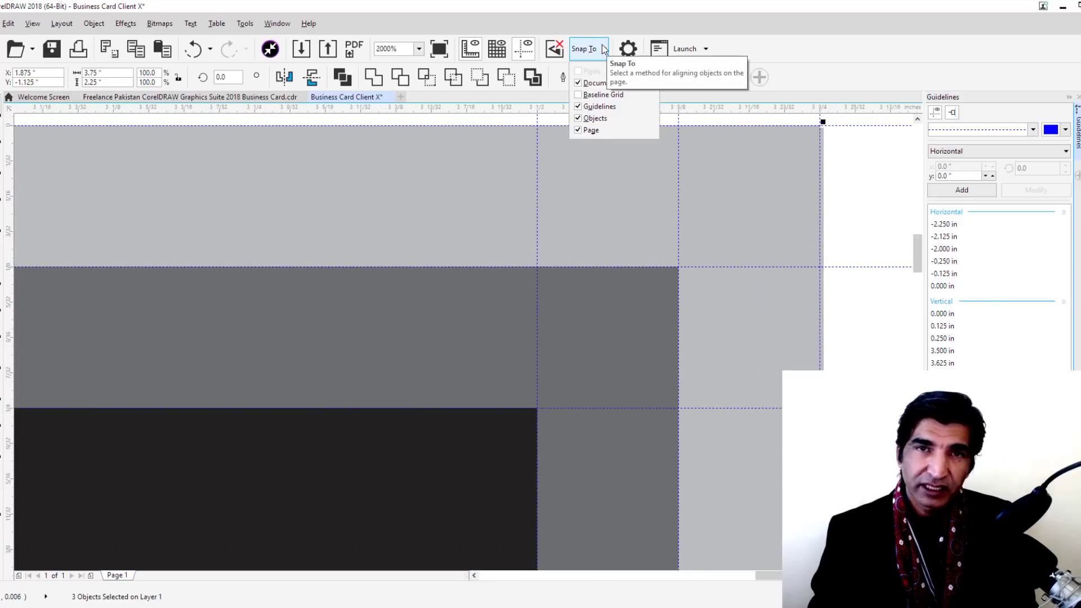
click(603, 48)
scroll(839, 134, up, 6)
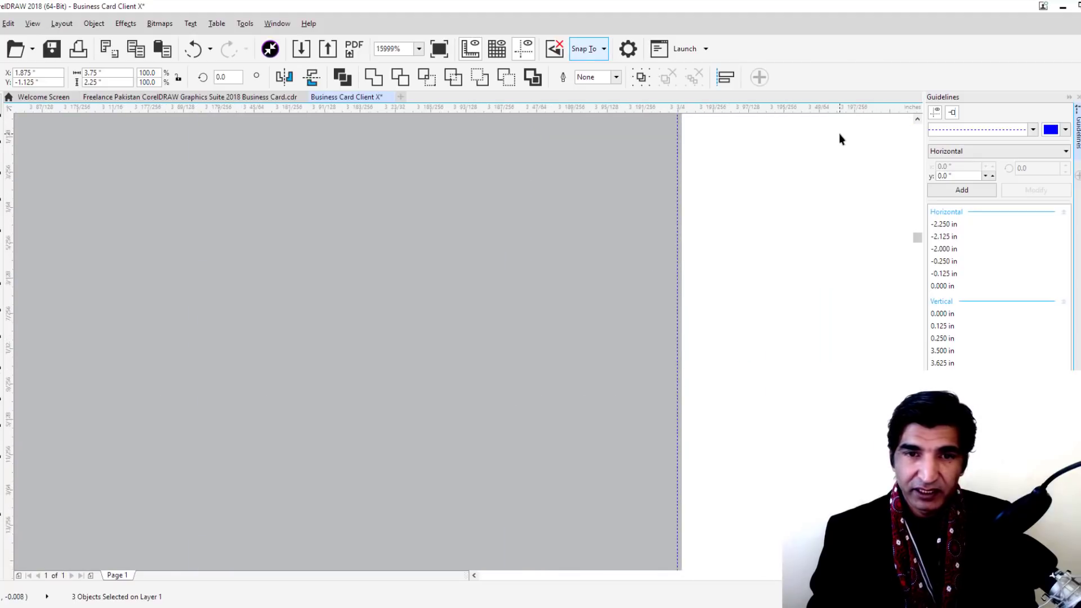
scroll(693, 140, up, 6)
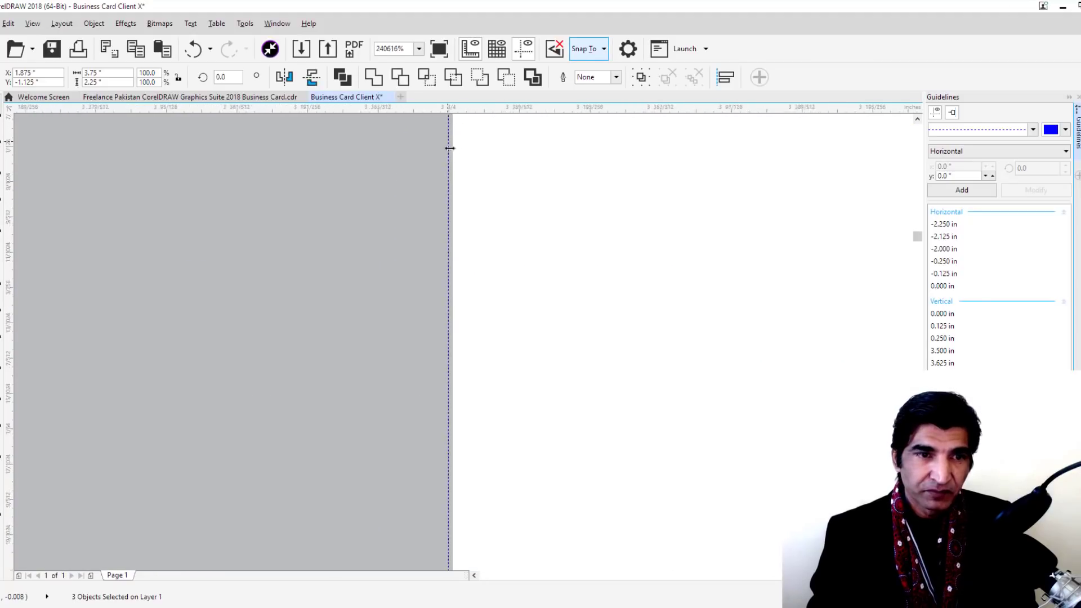
scroll(401, 144, down, 4)
scroll(297, 128, down, 3)
scroll(363, 456, down, 2)
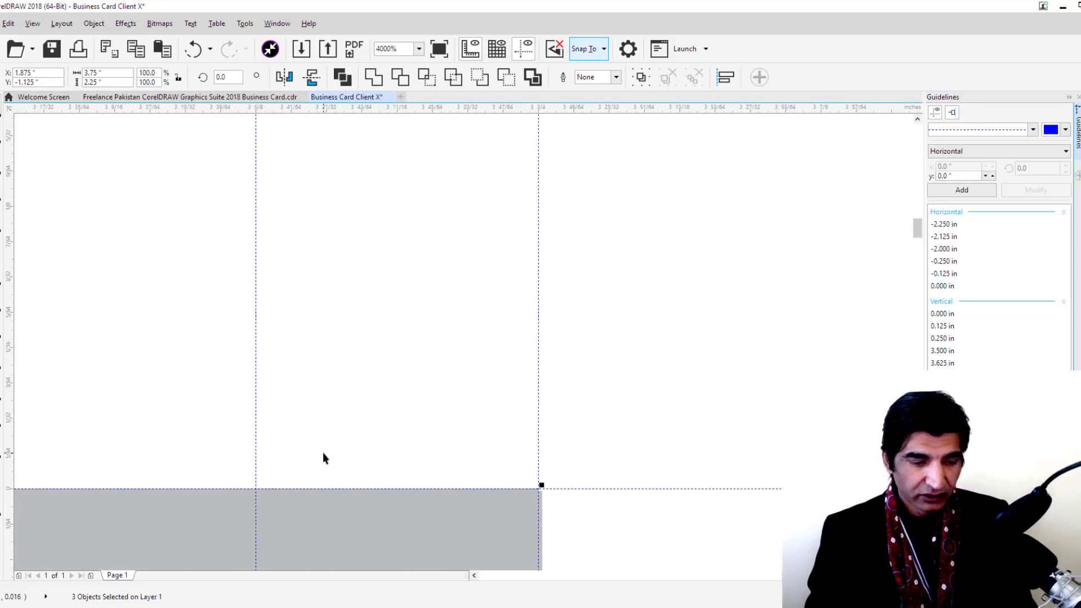
key(shift+F2)
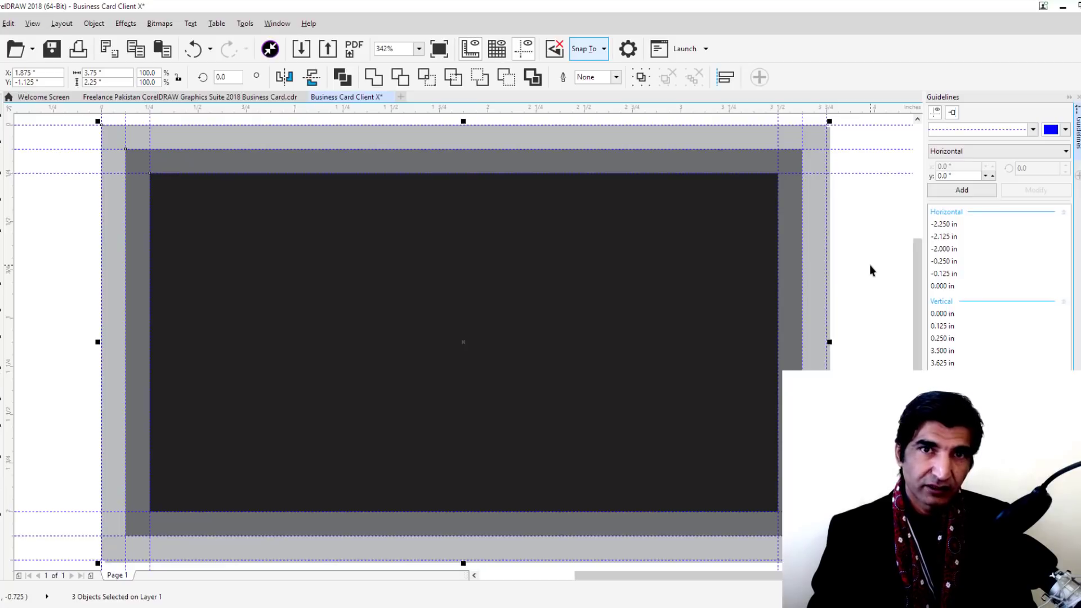
click(869, 265)
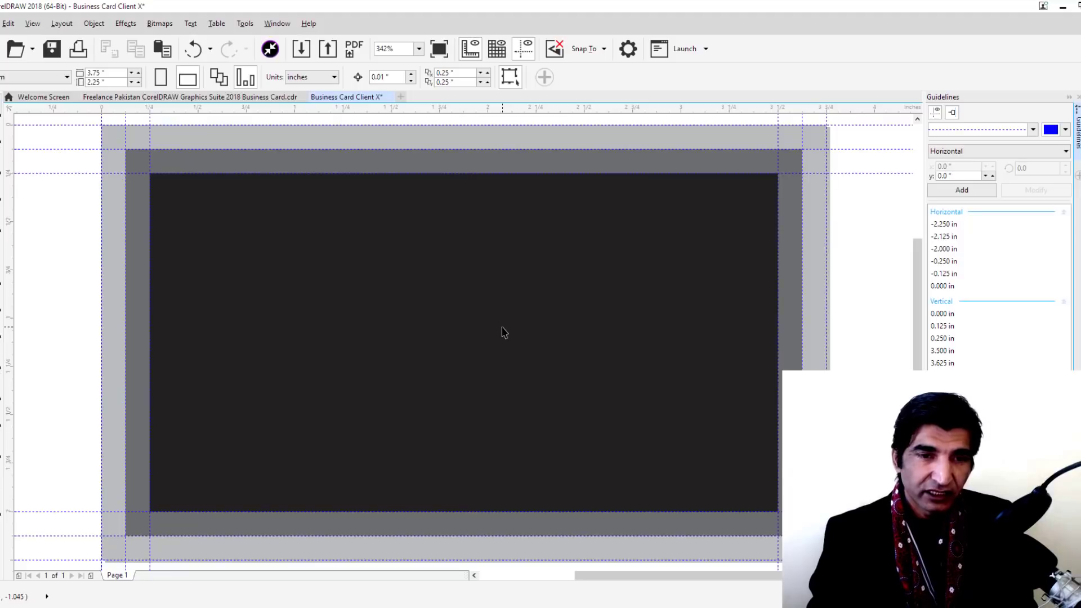
Open the Import dialog with Ctrl+I
key(ctrl+i)
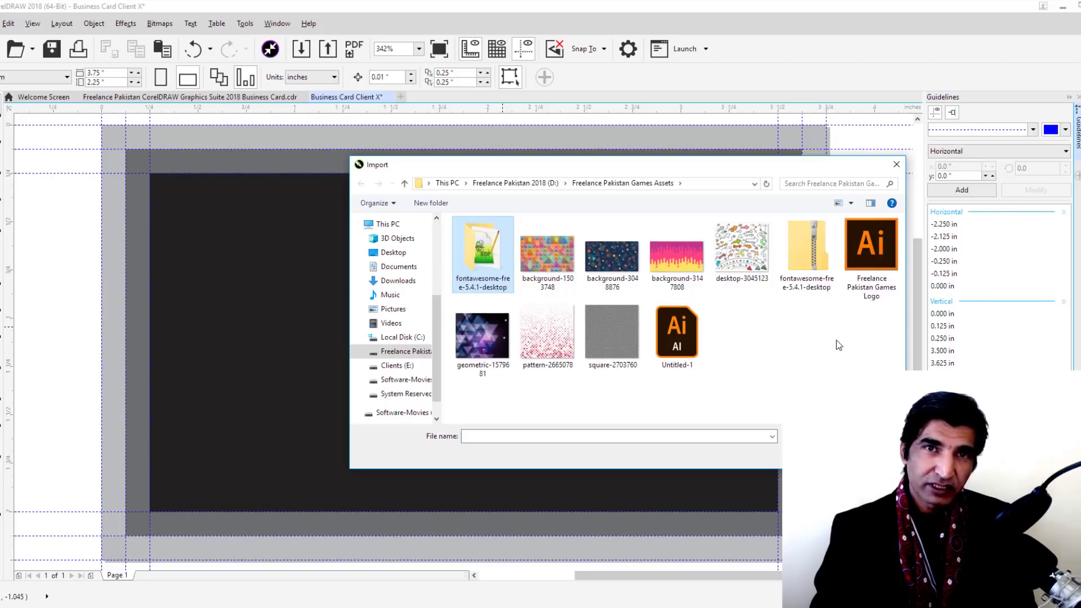
Import Freelance Pakistan Games Logo.eps as editable and place it at the card's upper left
click(866, 245)
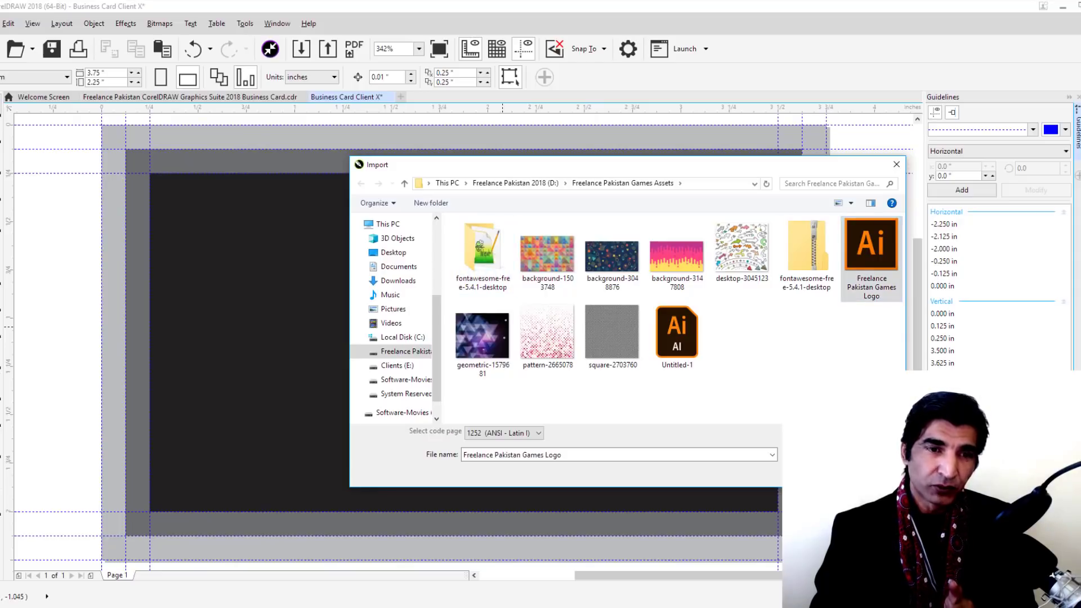
key(Return)
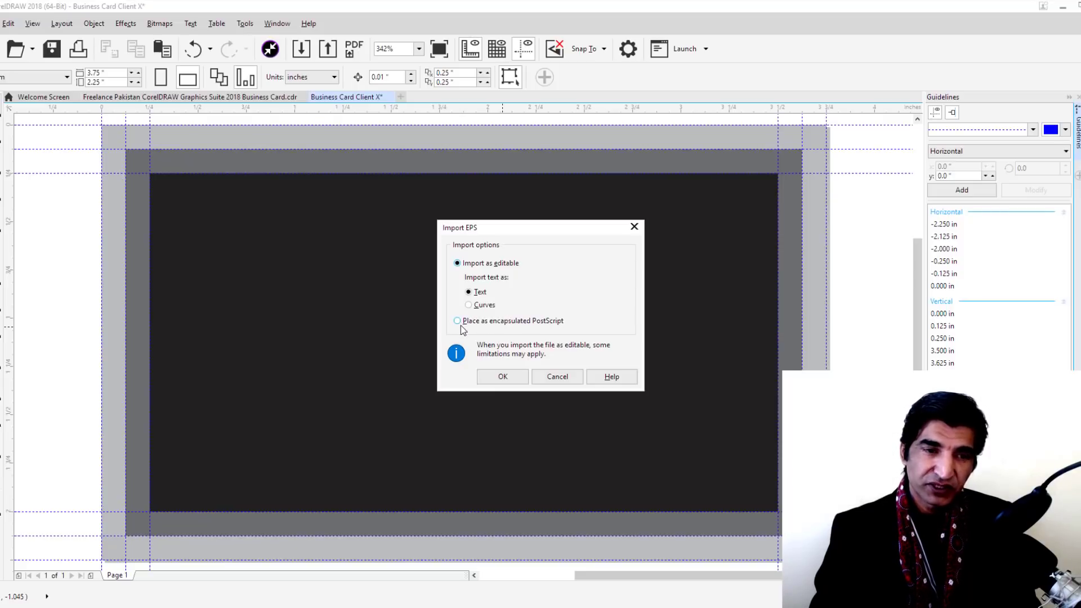
click(503, 377)
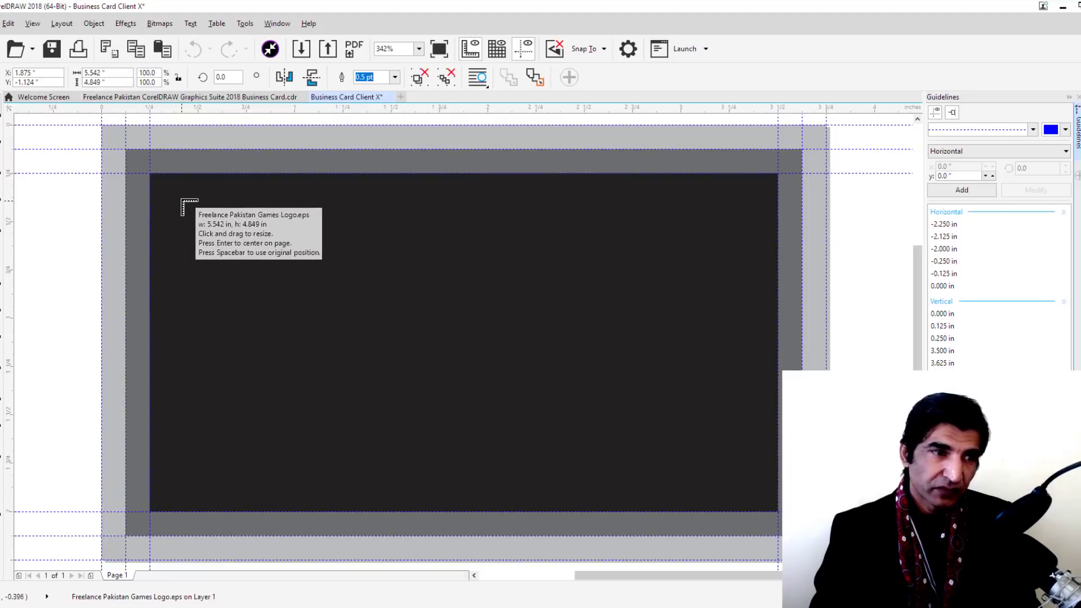
drag(160, 199, 414, 511)
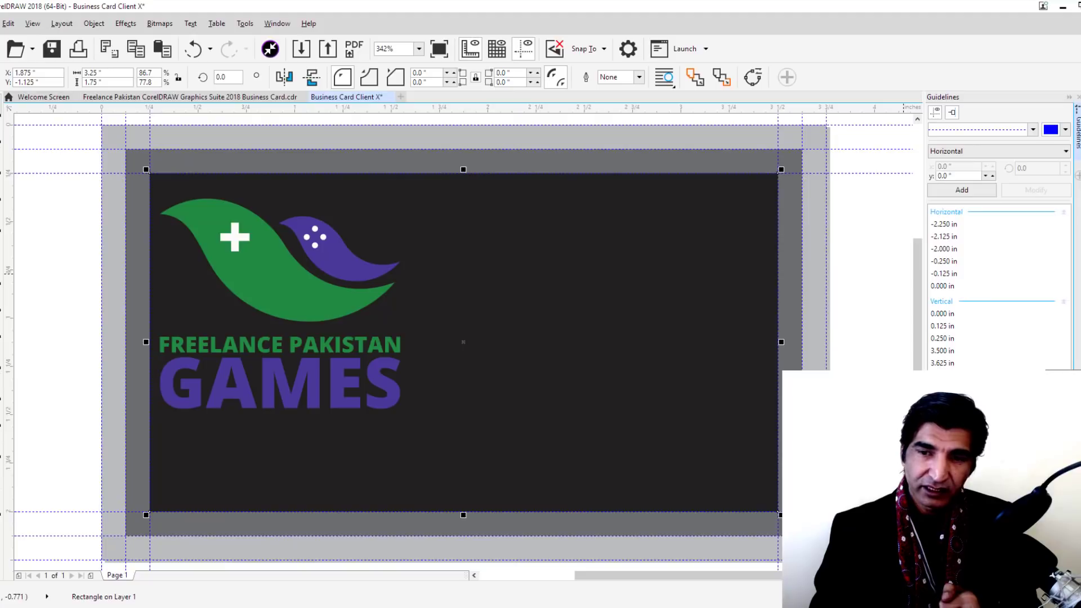
Fill the innermost rectangle white and nudge the logo just inside the left margin
click(1077, 285)
key(Escape)
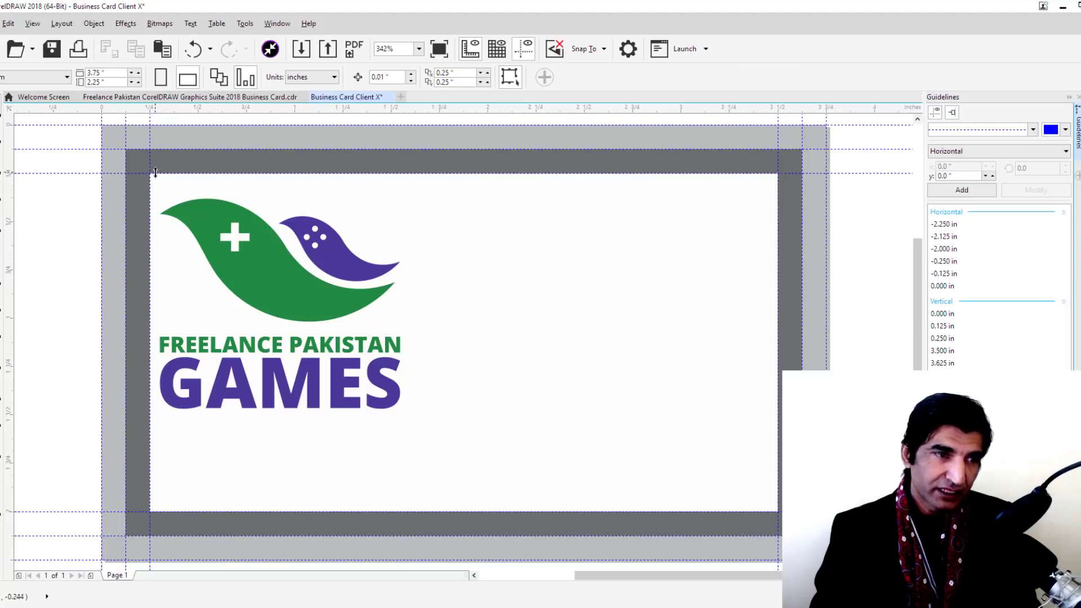
drag(273, 295, 246, 304)
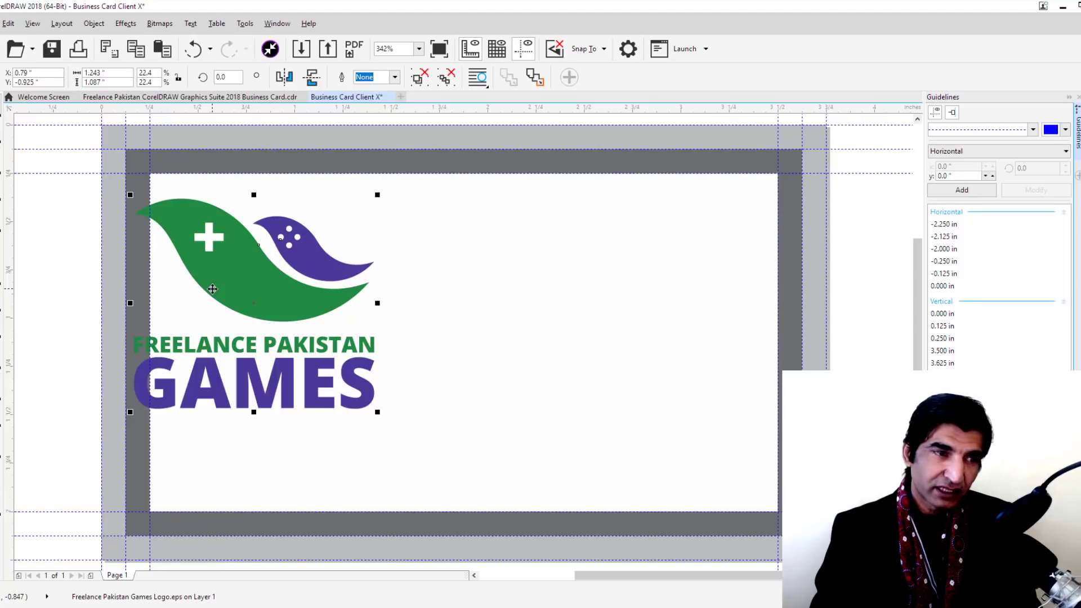
drag(212, 290, 209, 293)
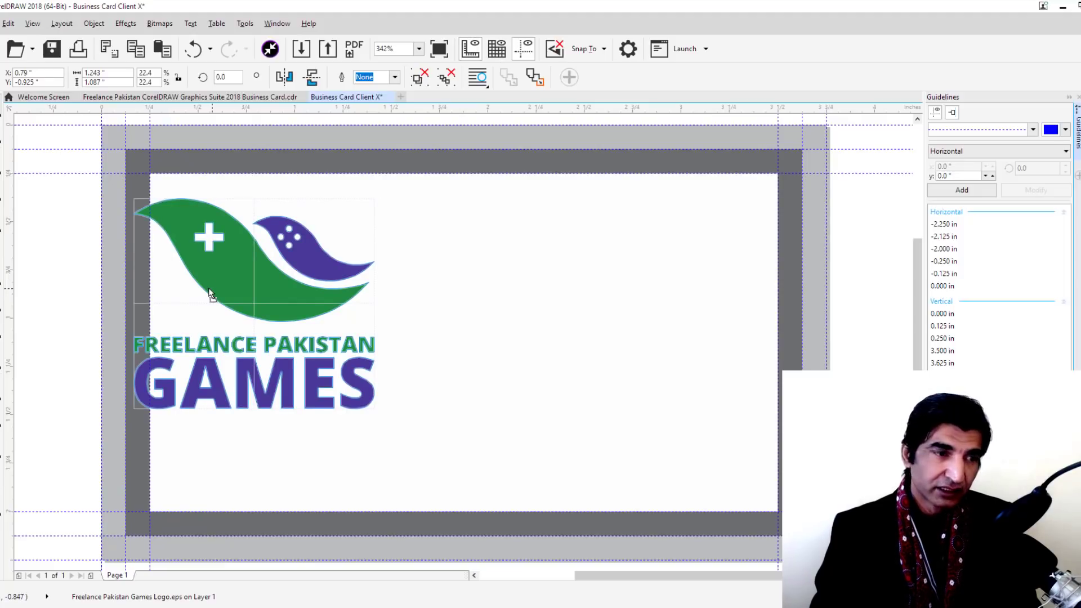
drag(209, 292, 250, 313)
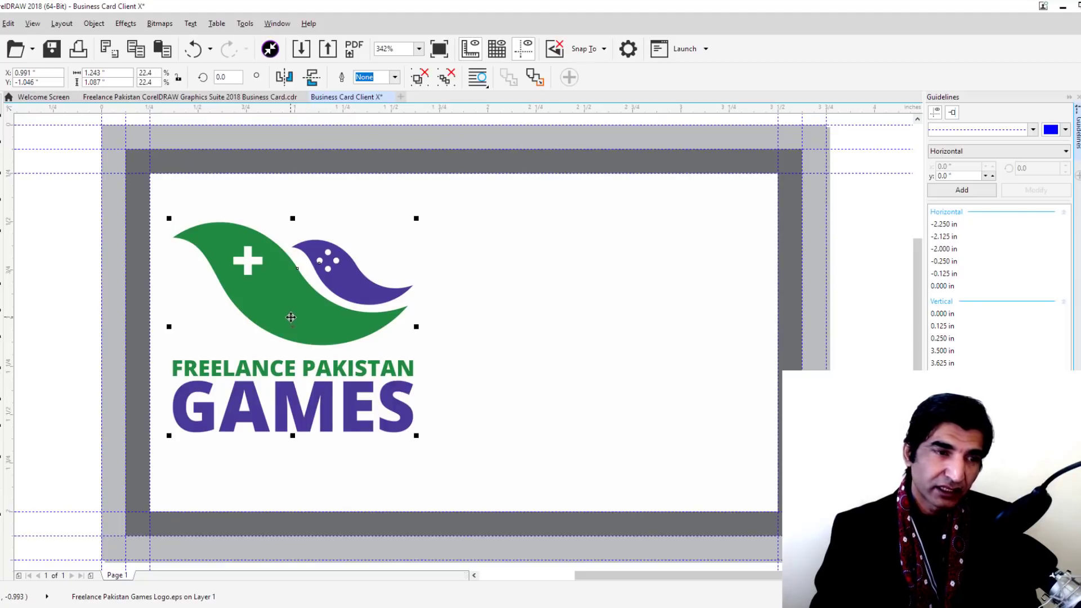
drag(290, 315, 281, 320)
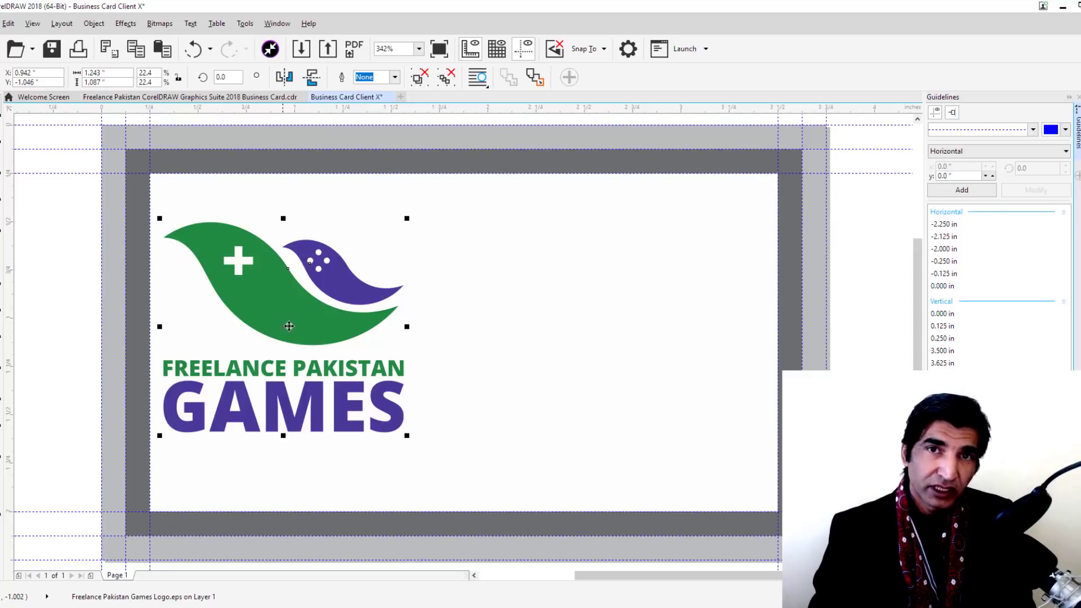
drag(289, 330, 300, 329)
click(583, 223)
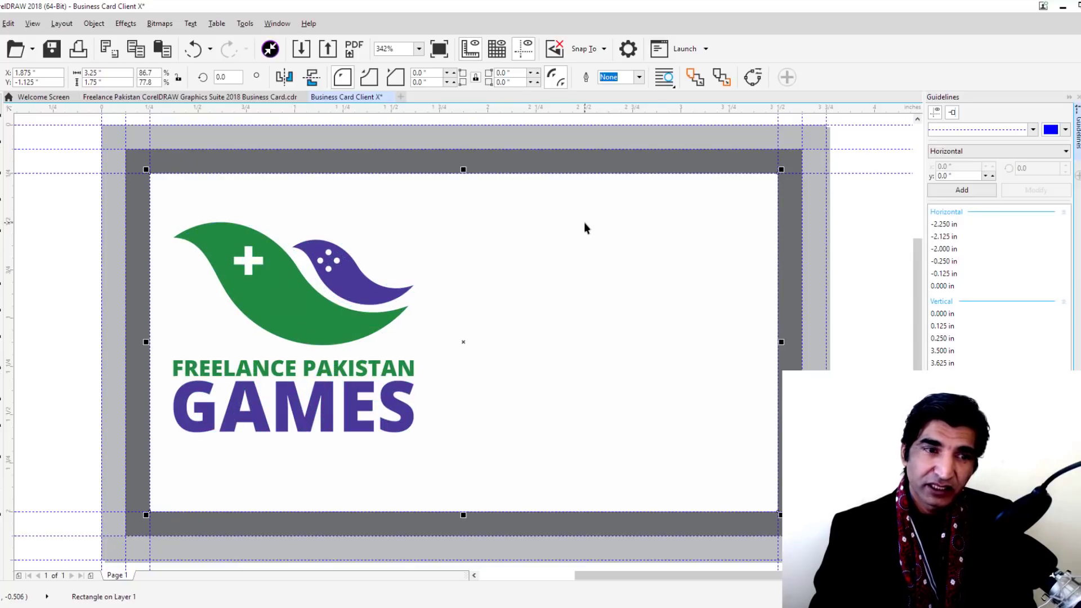
click(10, 344)
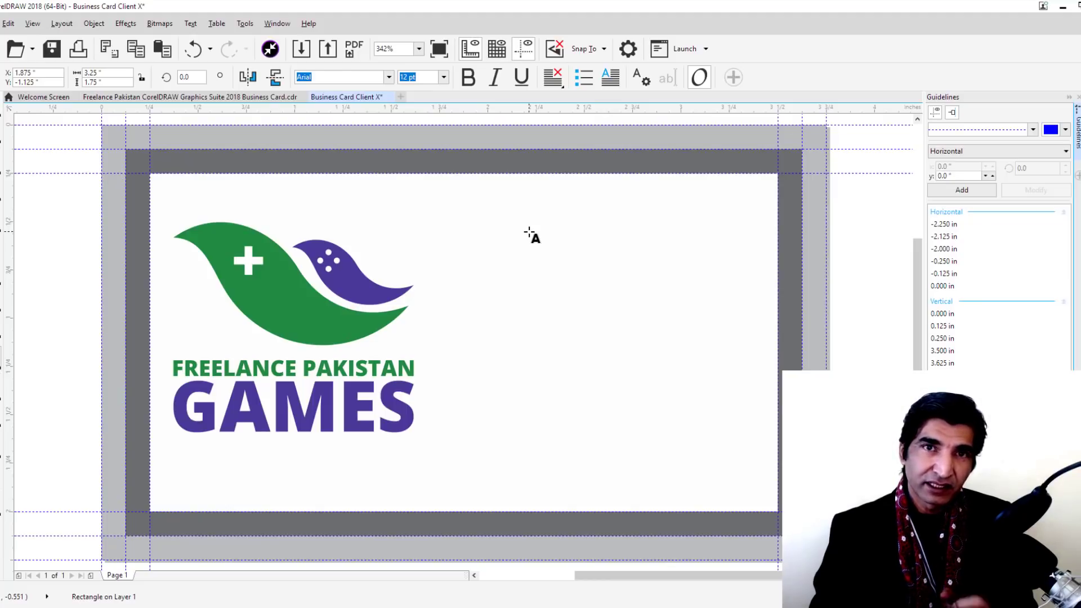
click(5, 127)
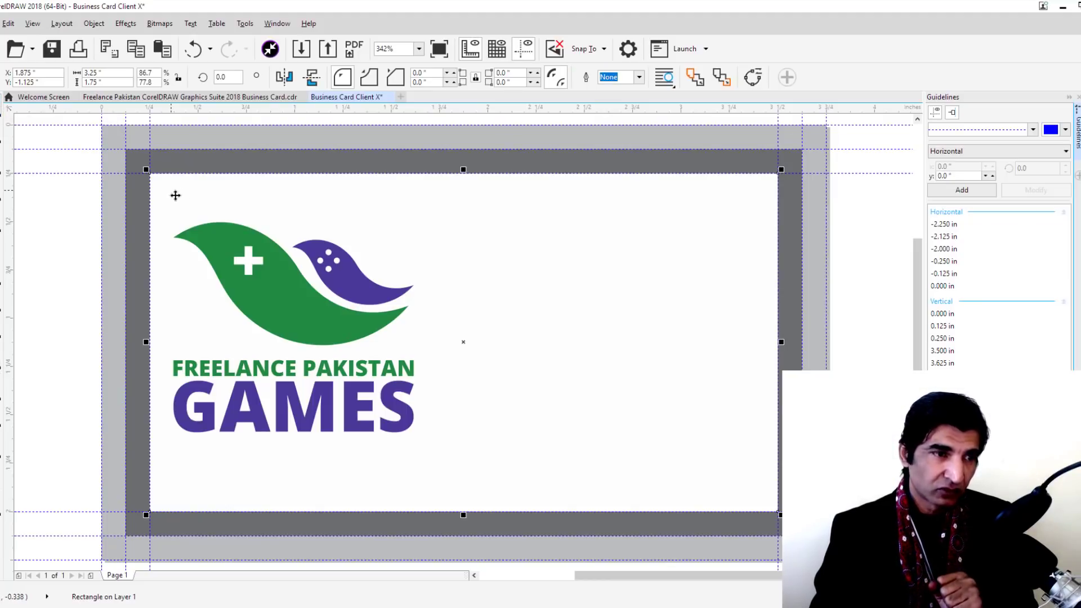
click(80, 289)
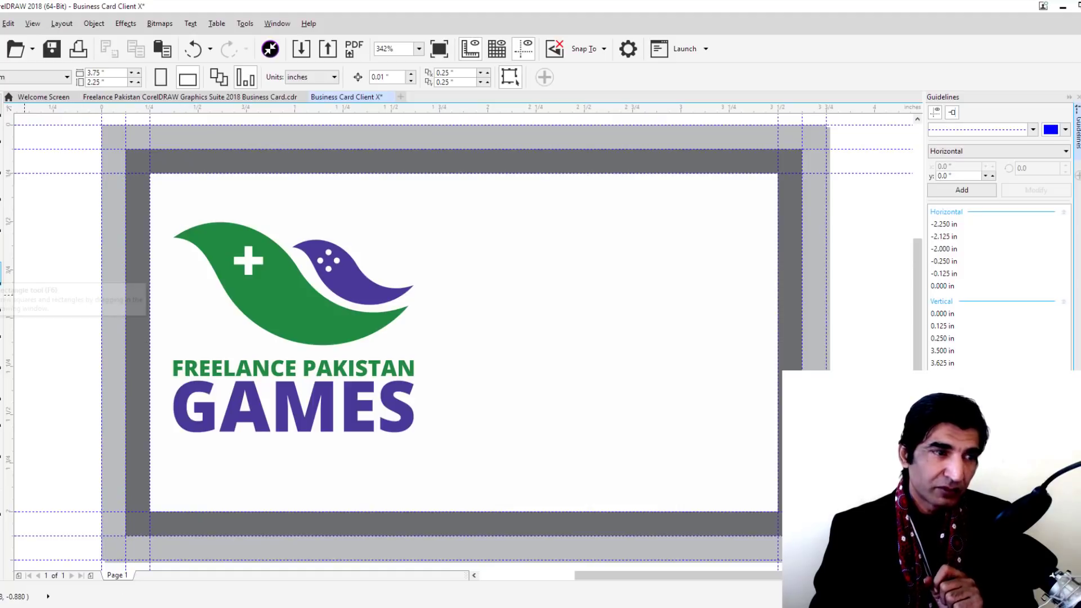
click(113, 315)
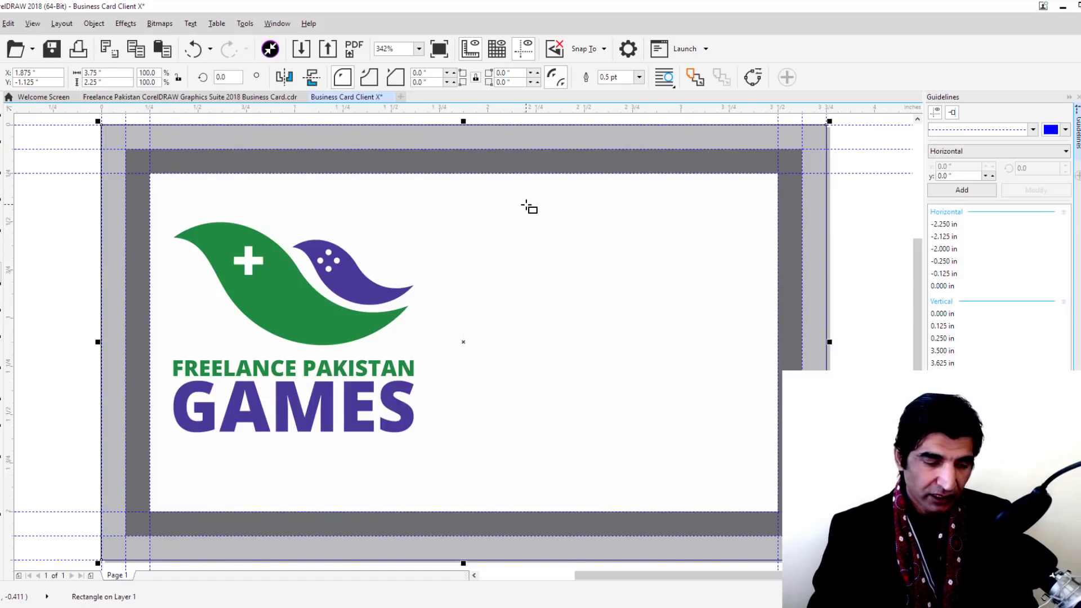
Convert the outer rectangle to curves and drag its top-right node left into a diagonal
key(ctrl+q)
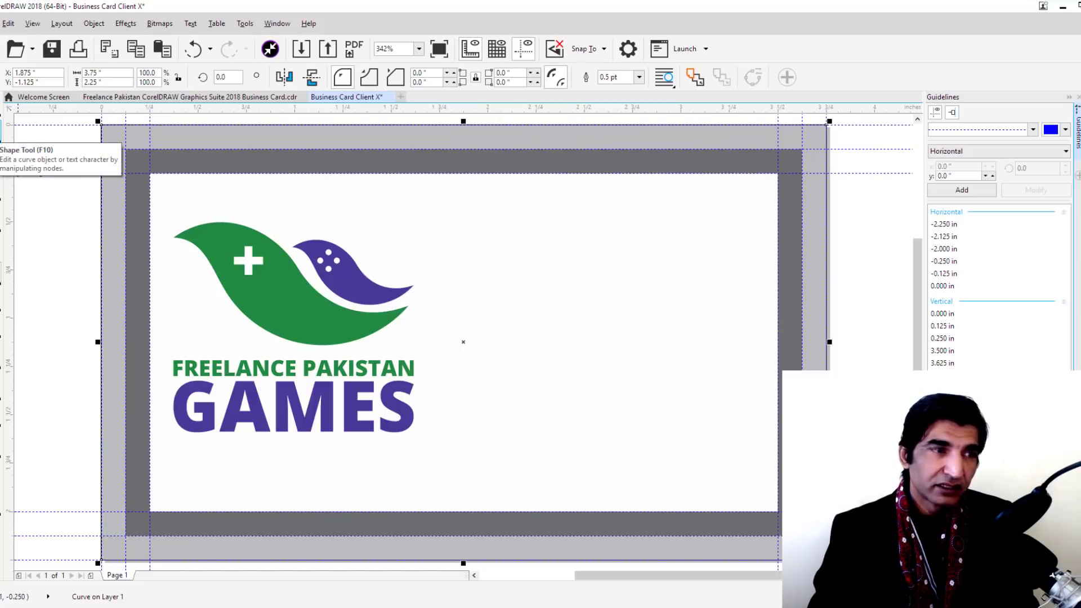
key(F10)
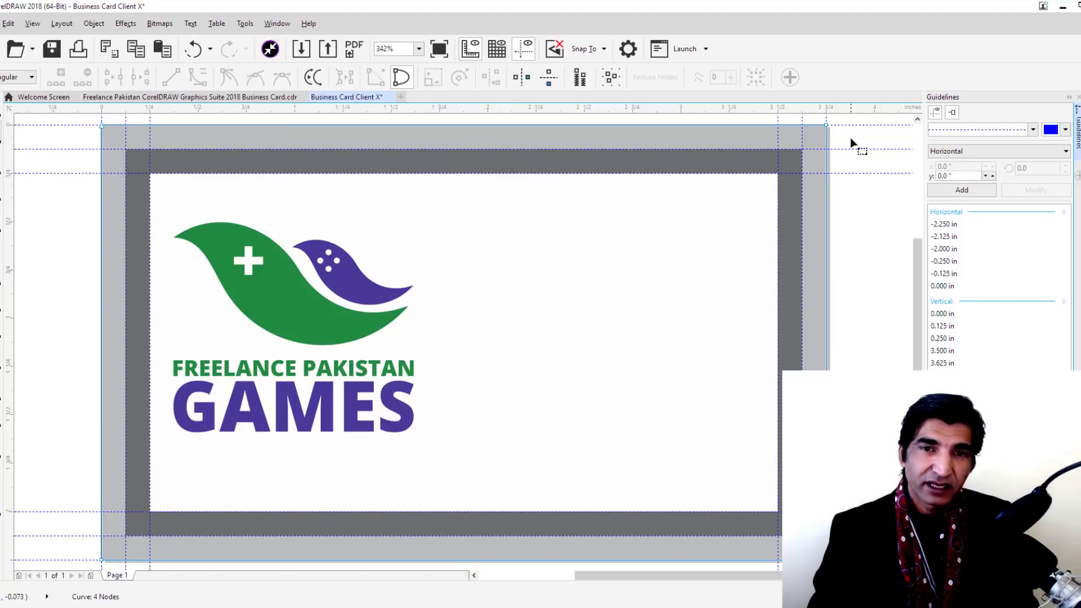
click(825, 123)
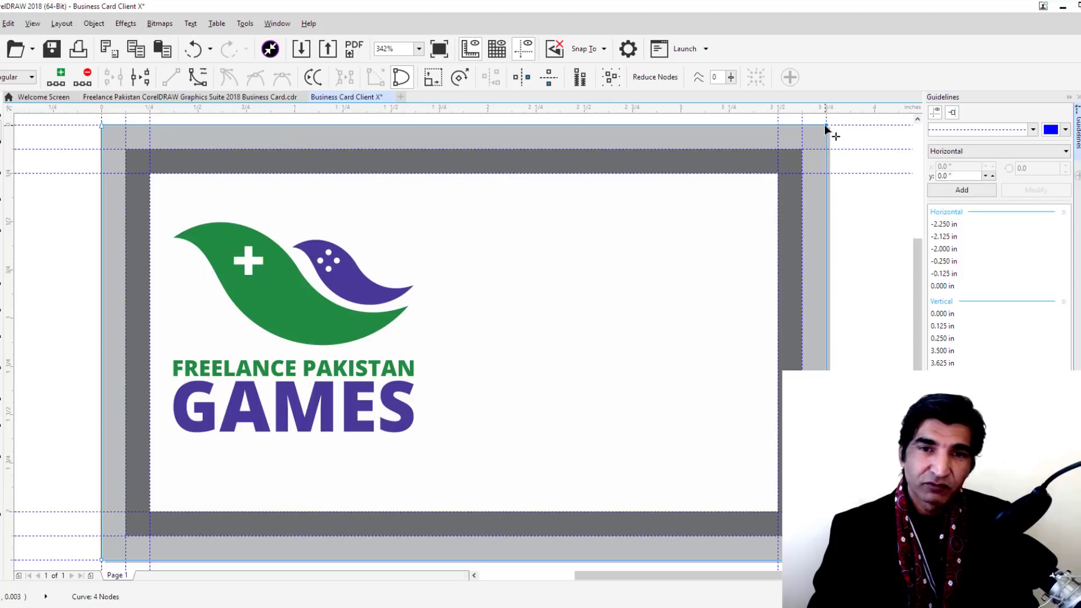
drag(824, 124, 383, 124)
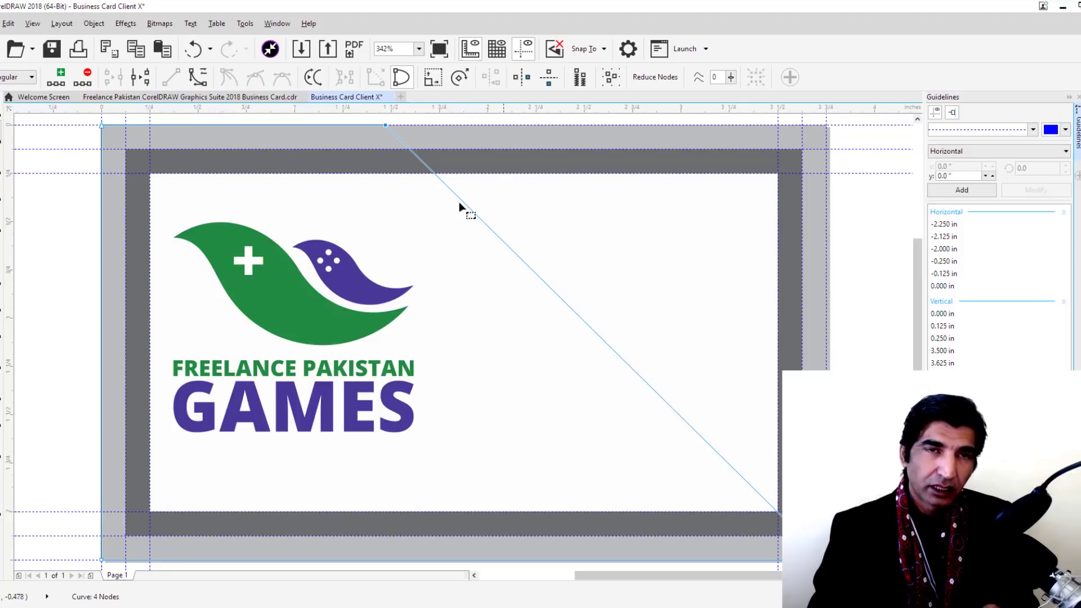
click(3, 112)
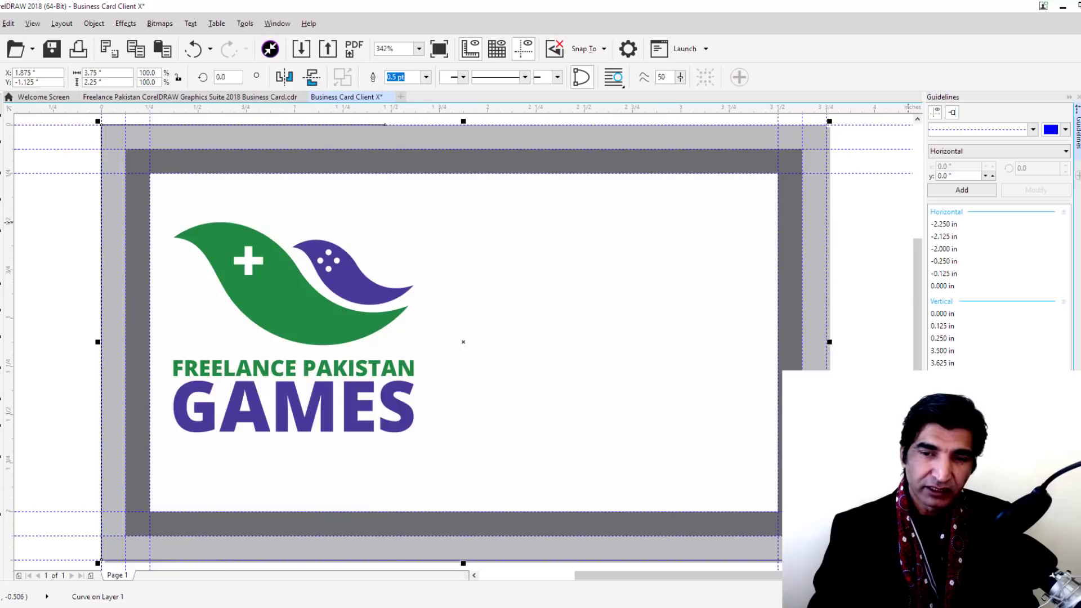
key(ctrl+z)
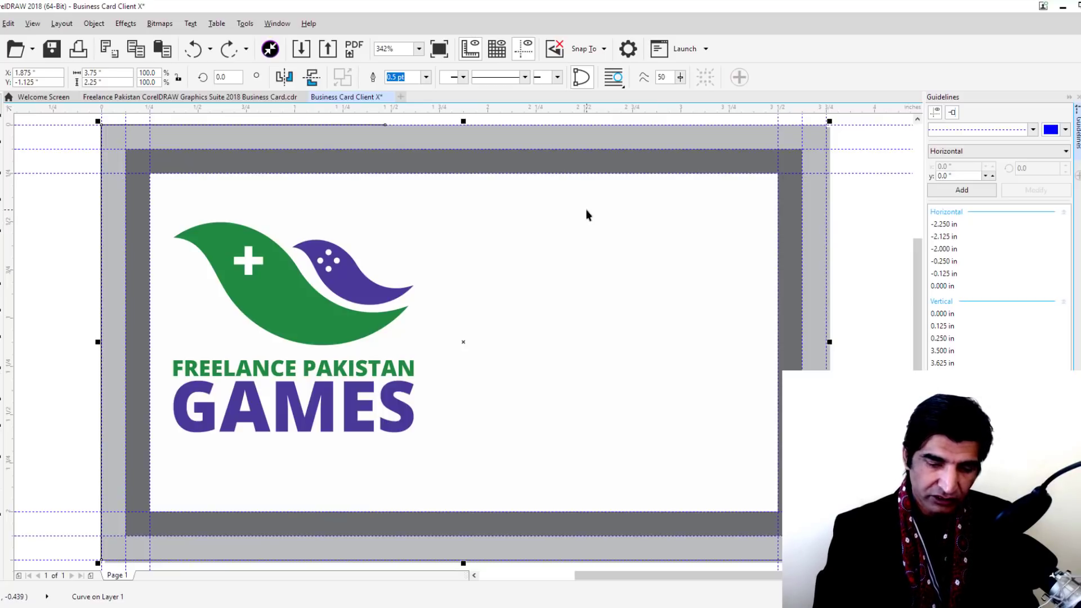
Restore the diagonal shape and set its outline width to none
key(ctrl+shift+z)
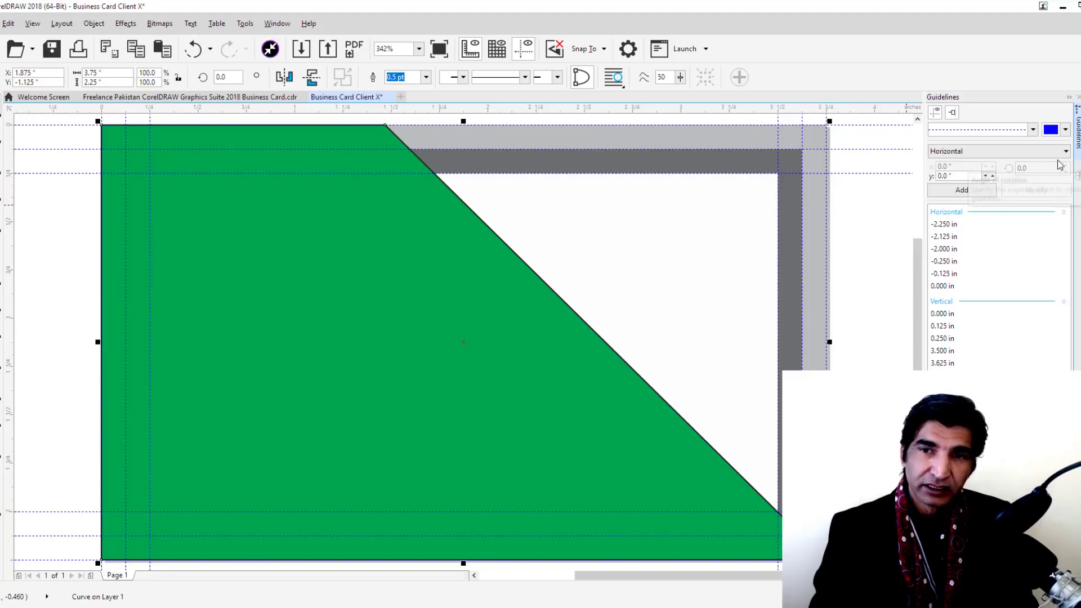
text(0)
key(Return)
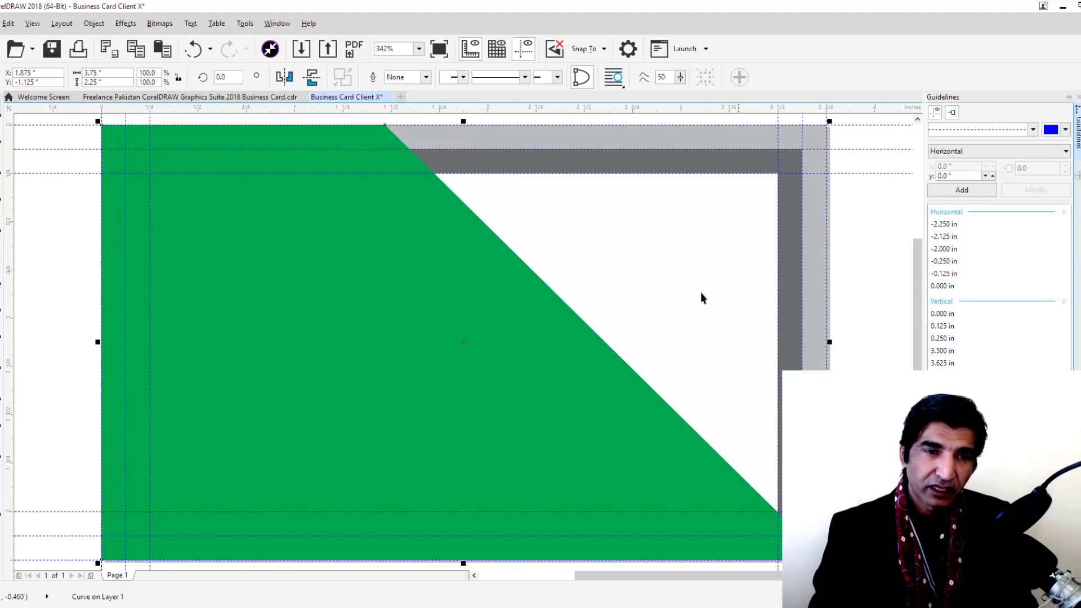
click(531, 399)
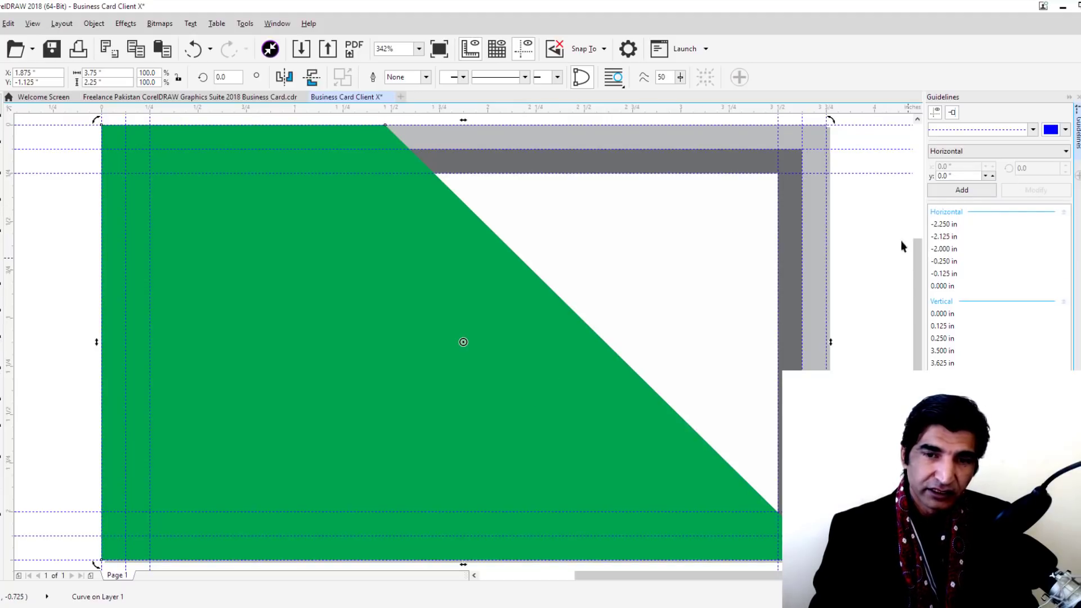
click(525, 325)
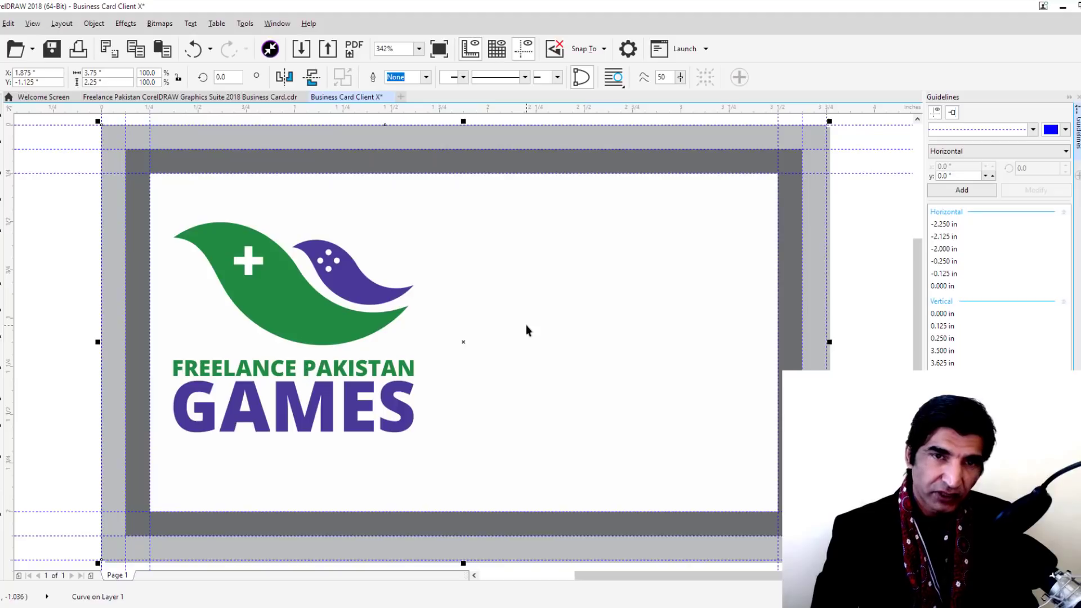
Move the diagonal shape to the front, then back behind the logo, and fill it white
key(shift+Page_Up)
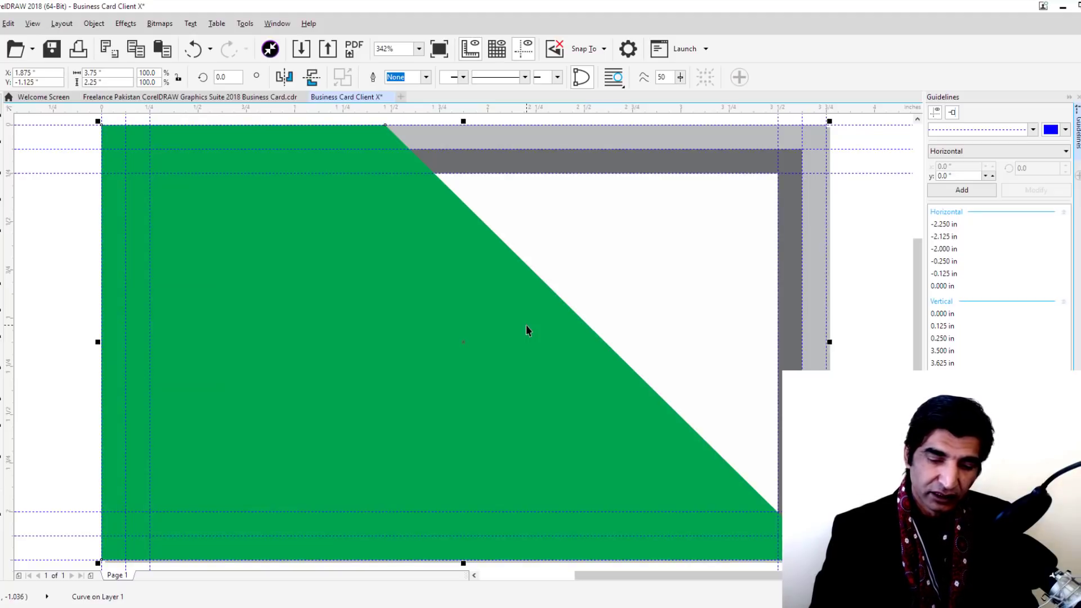
key(ctrl+Page_Down)
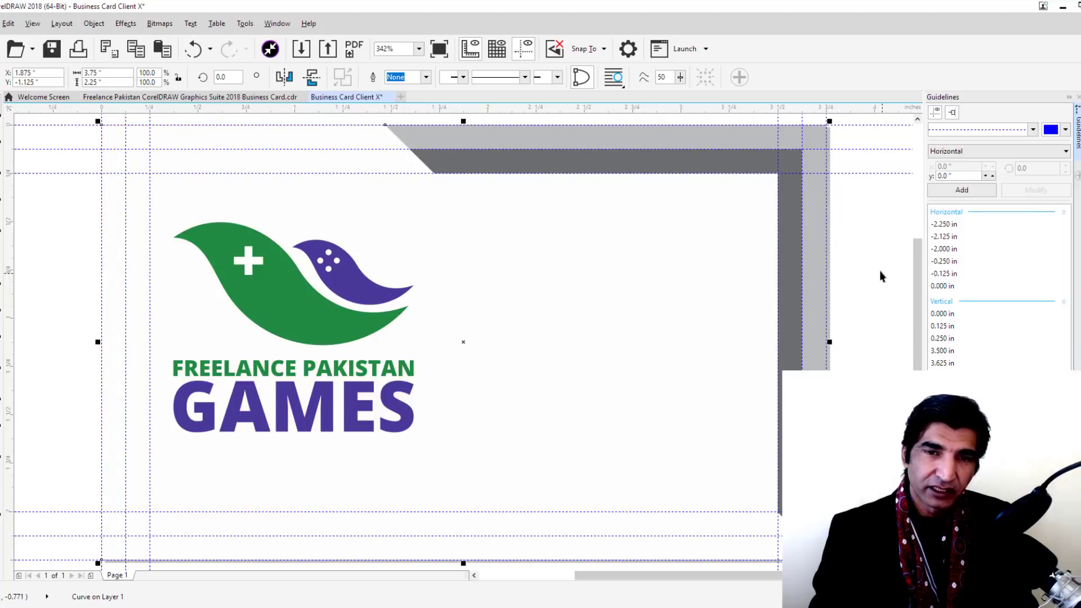
click(880, 269)
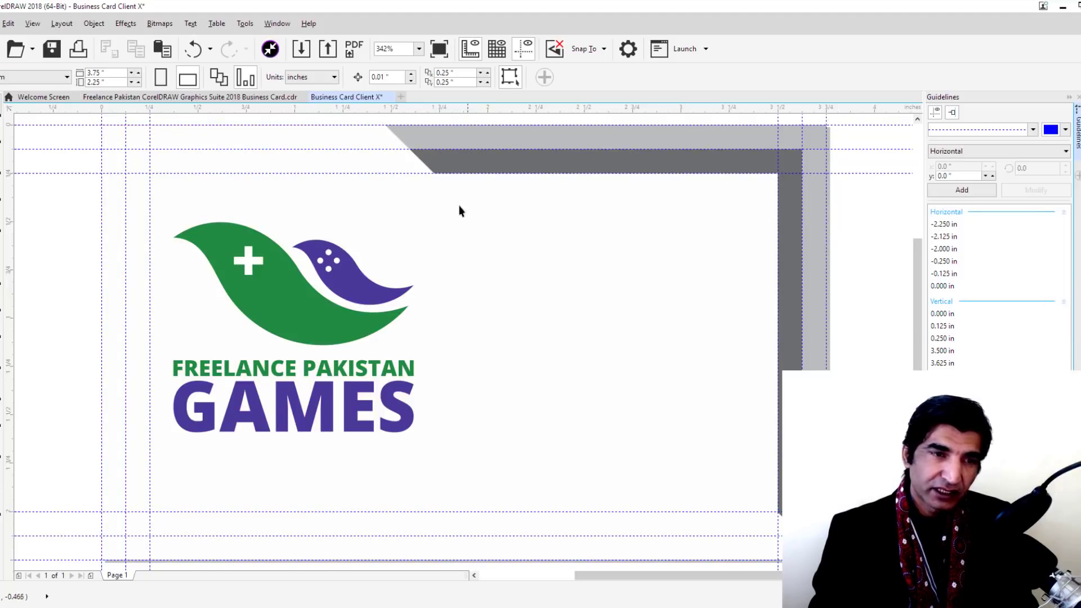
click(365, 163)
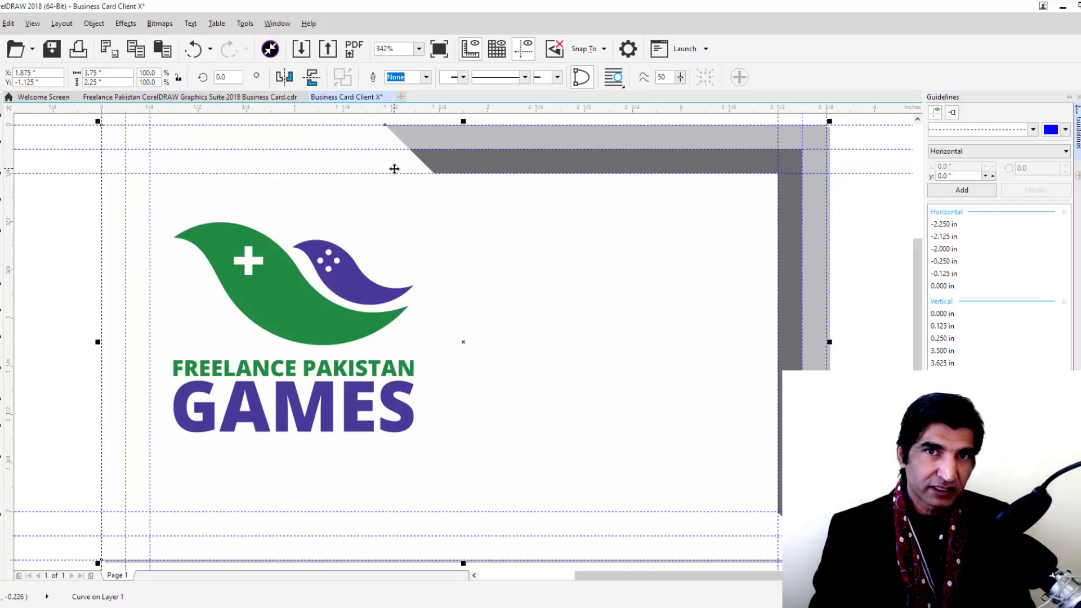
Give the white diagonal shape a drop shadow with opacity lowered to 44
key(ctrl+z)
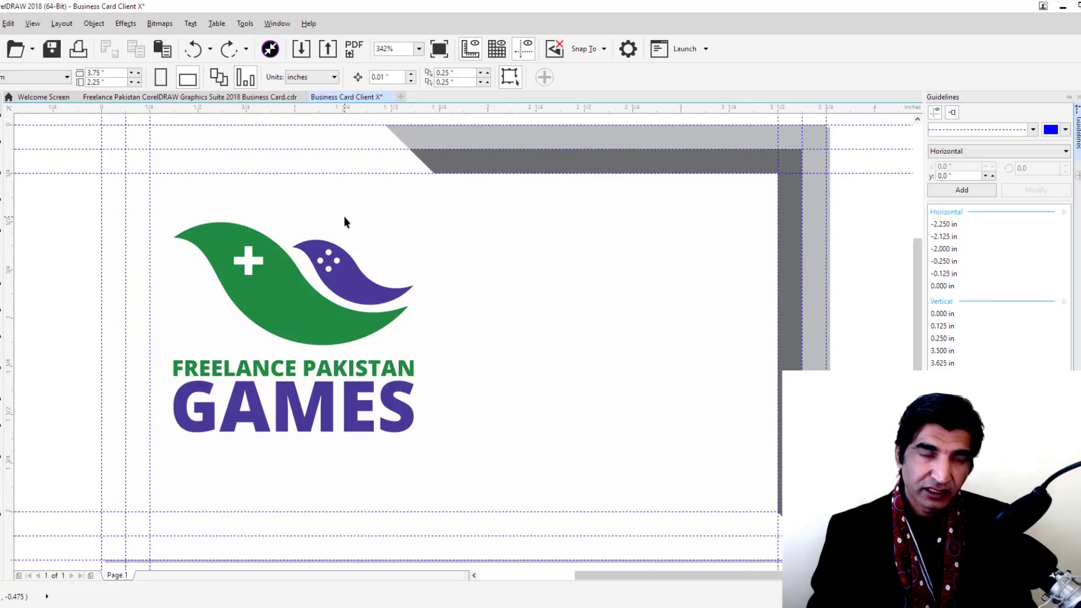
key(ctrl+z)
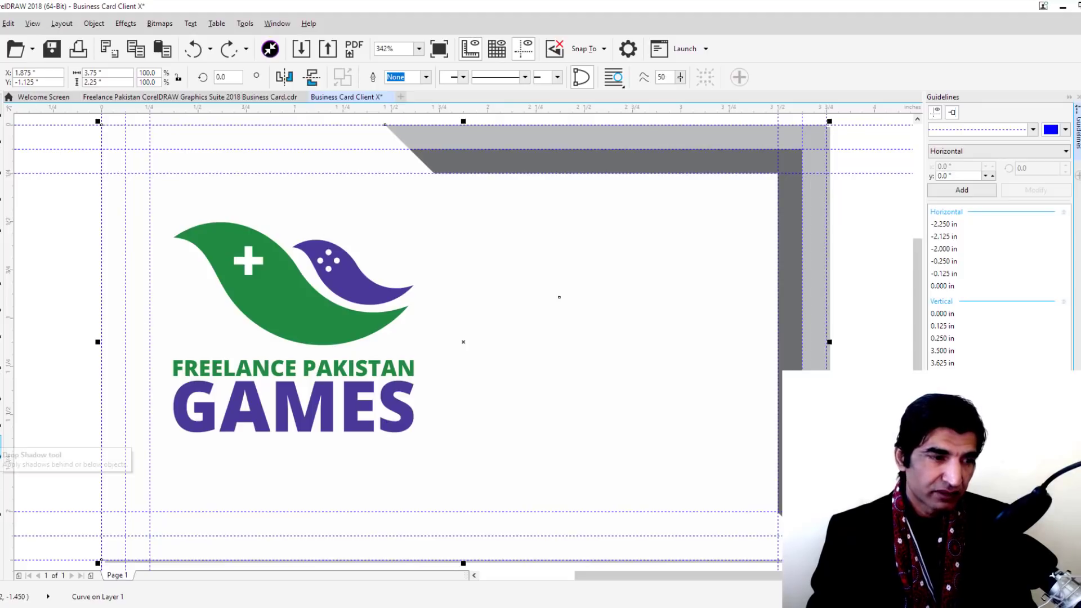
click(2, 447)
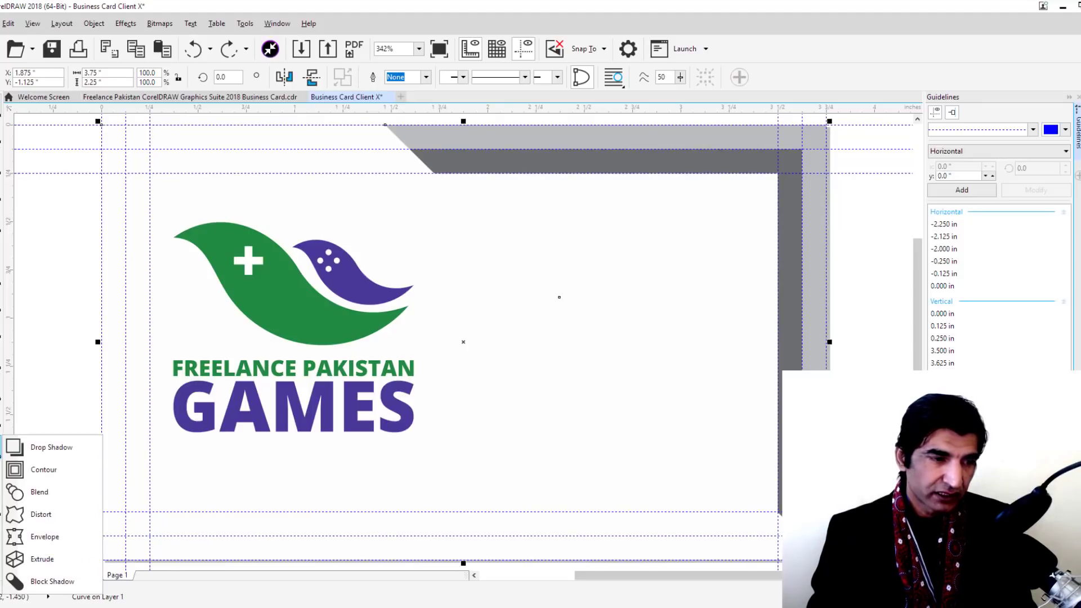
click(17, 447)
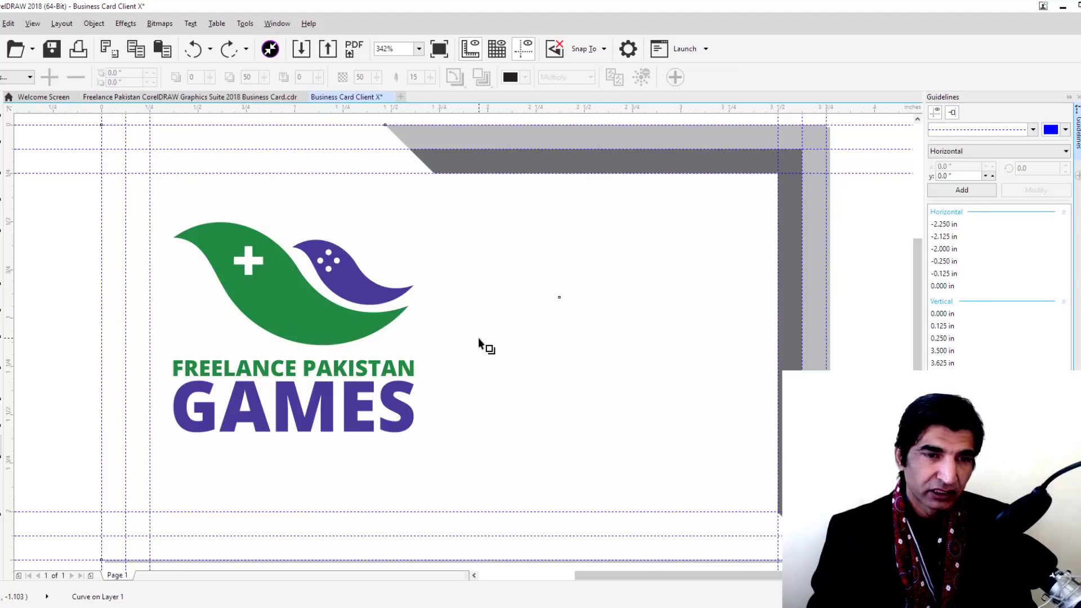
drag(463, 343, 611, 298)
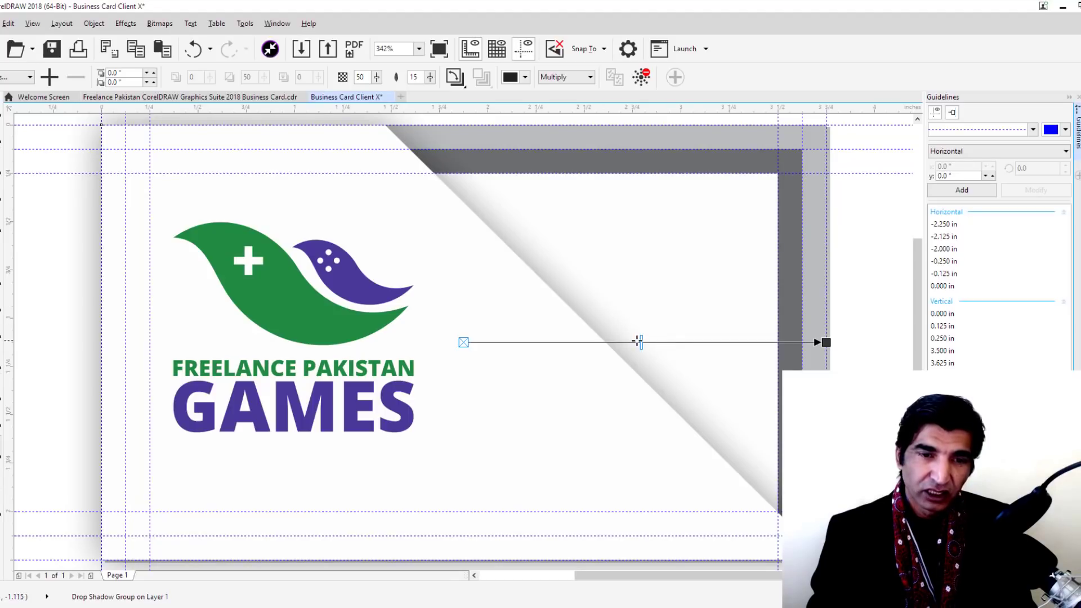
drag(642, 342, 620, 342)
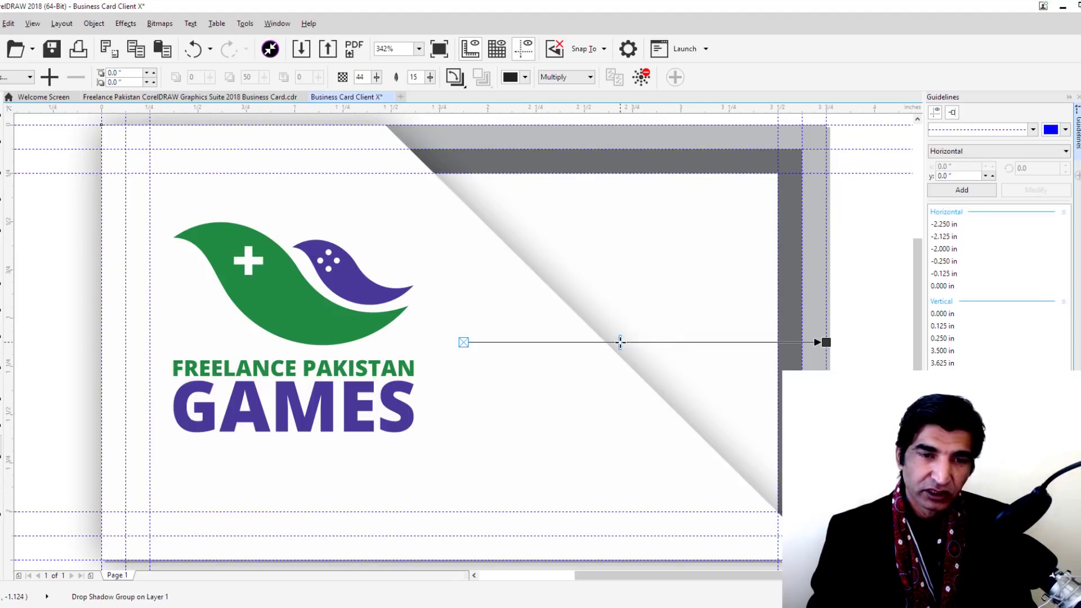
click(2, 113)
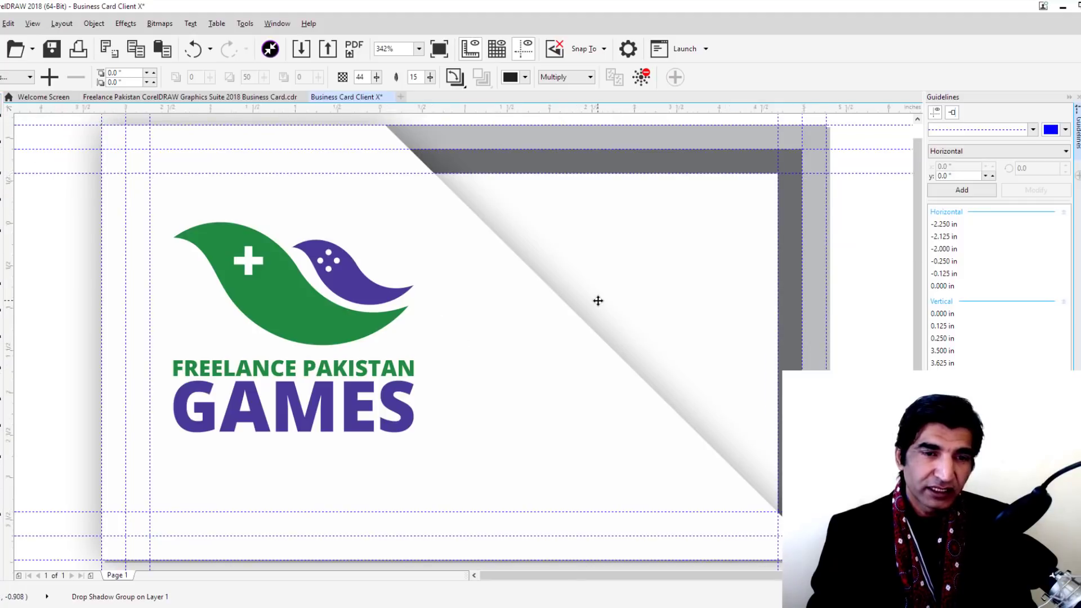
Zoom out to the whole card and start a text entry at its upper right
click(598, 299)
scroll(598, 299, down, 5)
scroll(701, 292, up, 4)
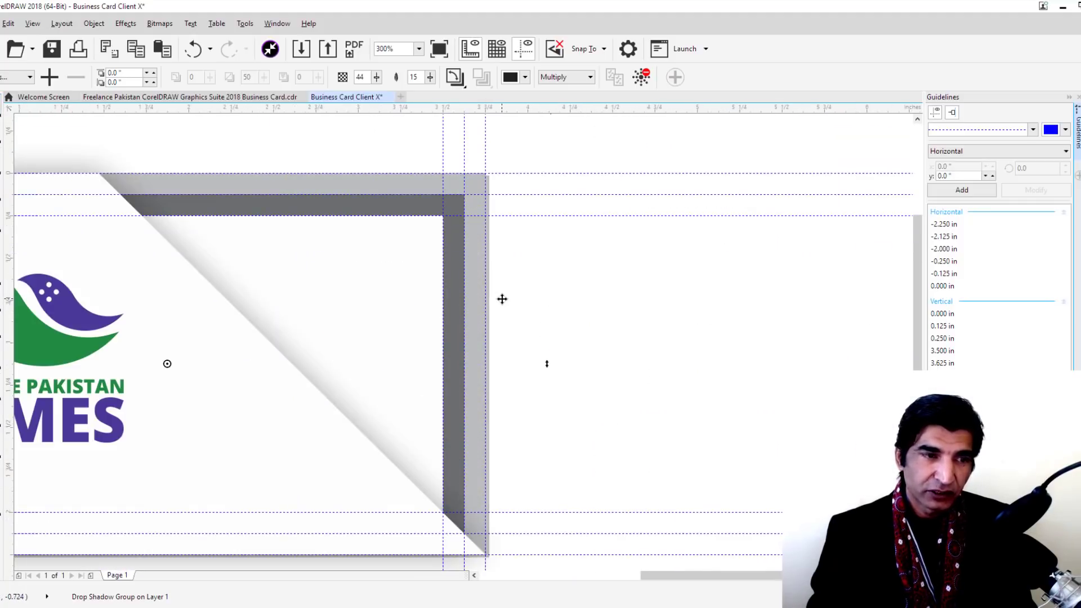
scroll(502, 296, down, 2)
scroll(489, 307, up, 2)
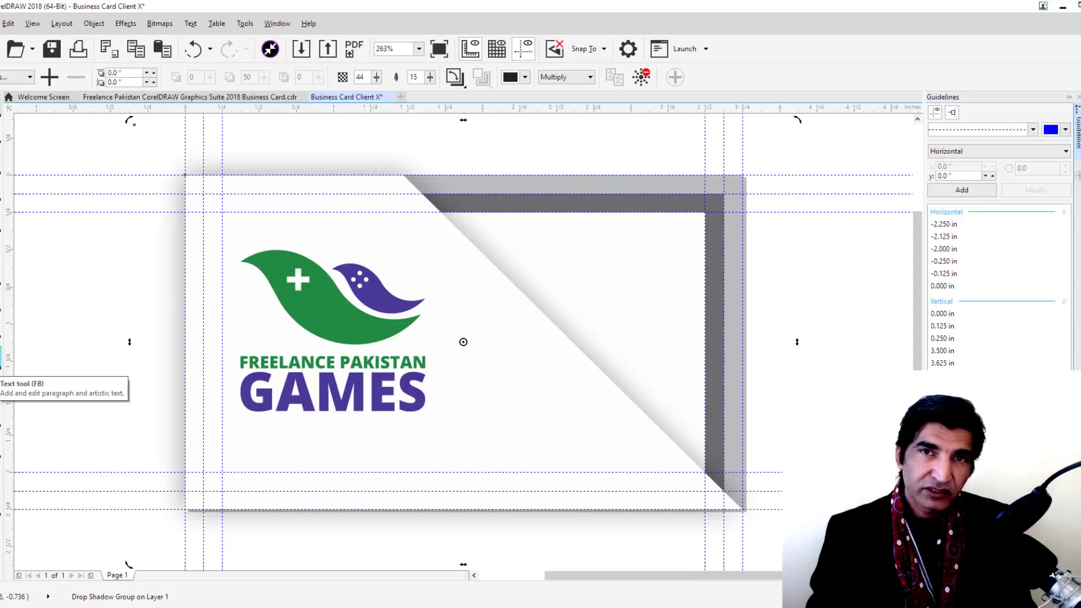
click(7, 358)
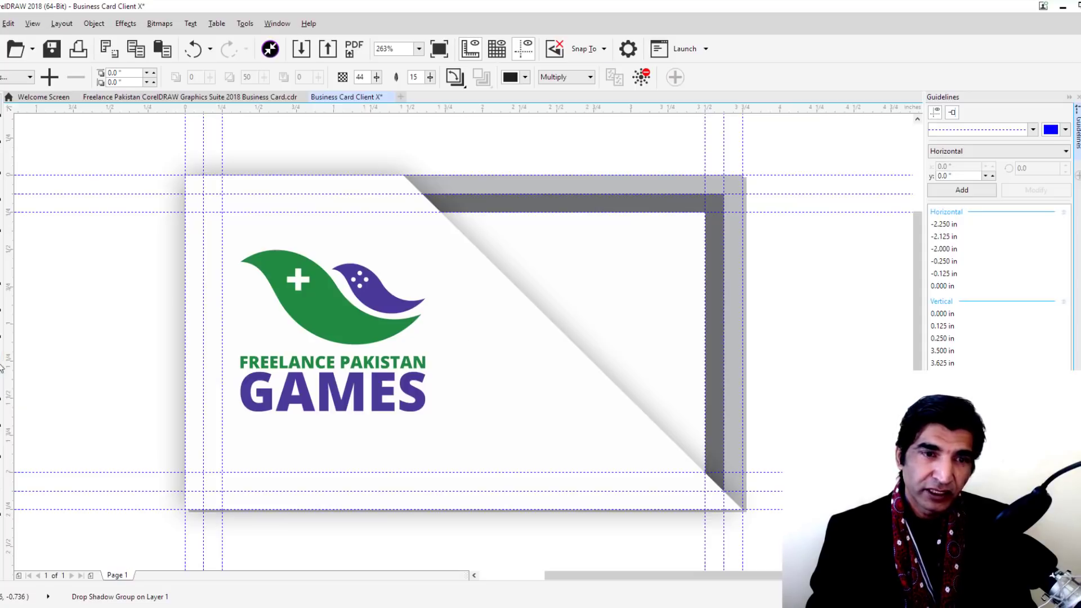
click(526, 242)
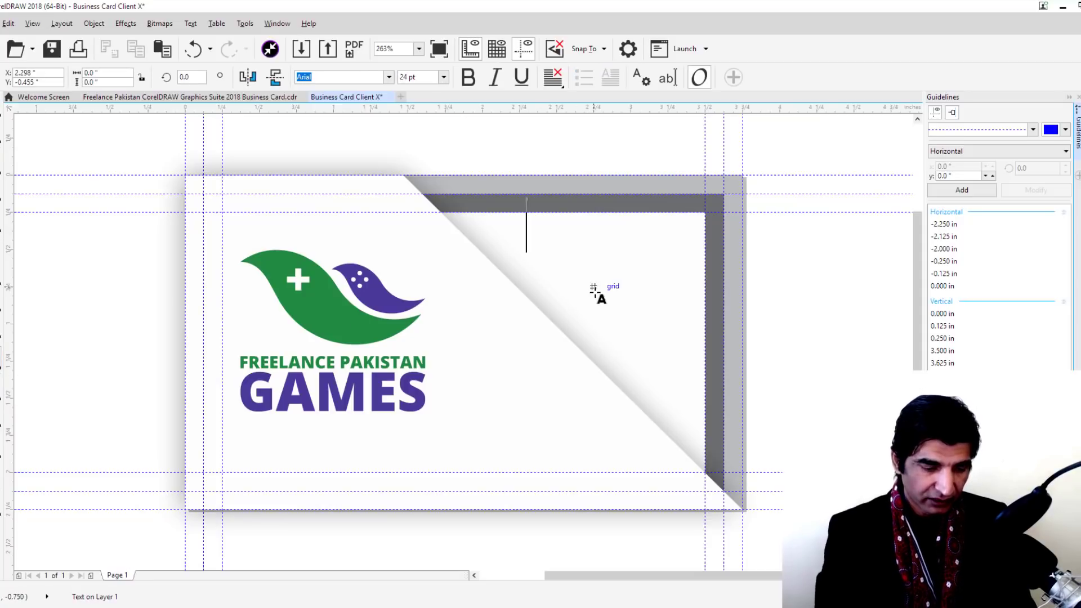
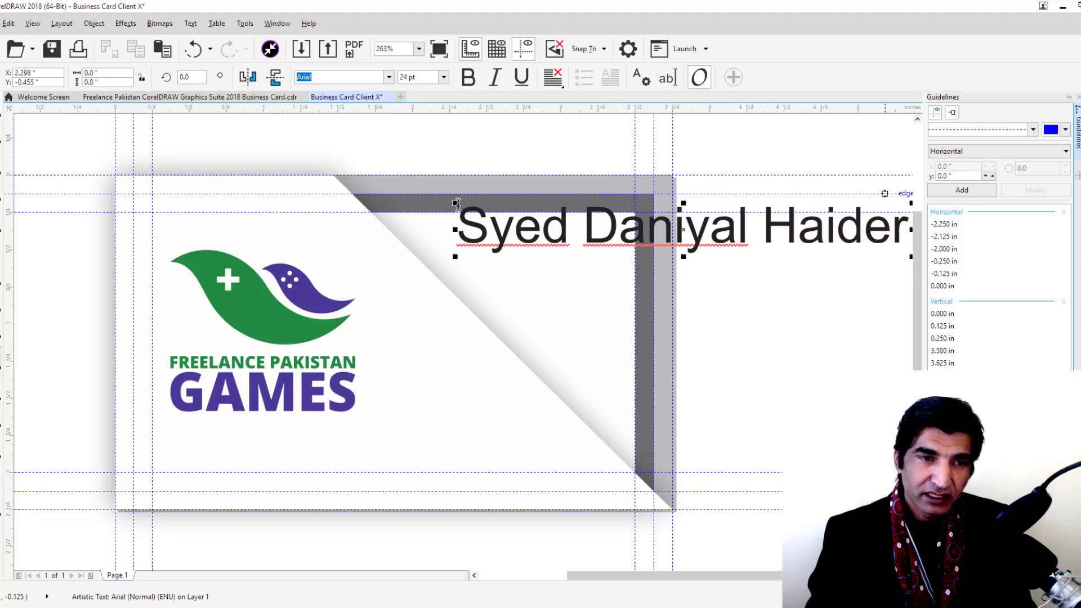
Type the person's full name, then scale and move it onto the card's upper right
drag(456, 203, 688, 218)
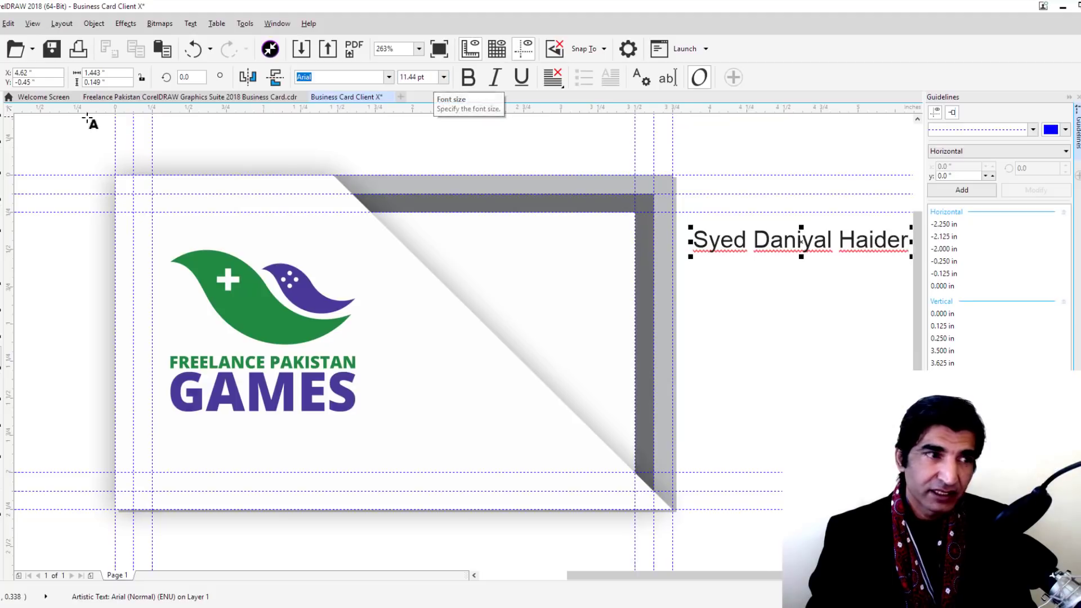
drag(814, 254, 539, 251)
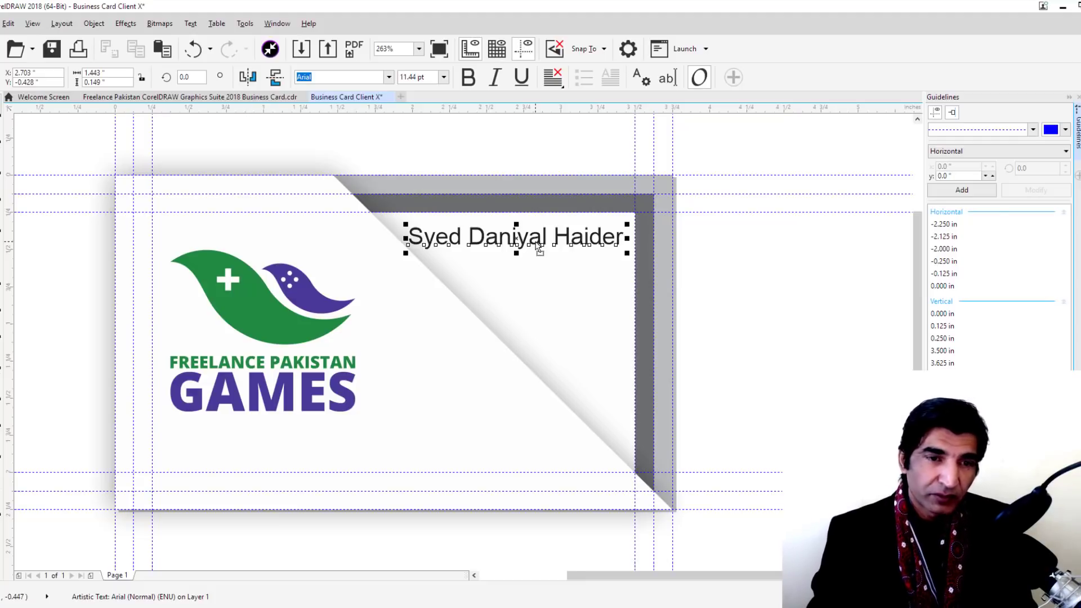
Set the name text to 13 pt and pick the white shape for node editing
click(434, 77)
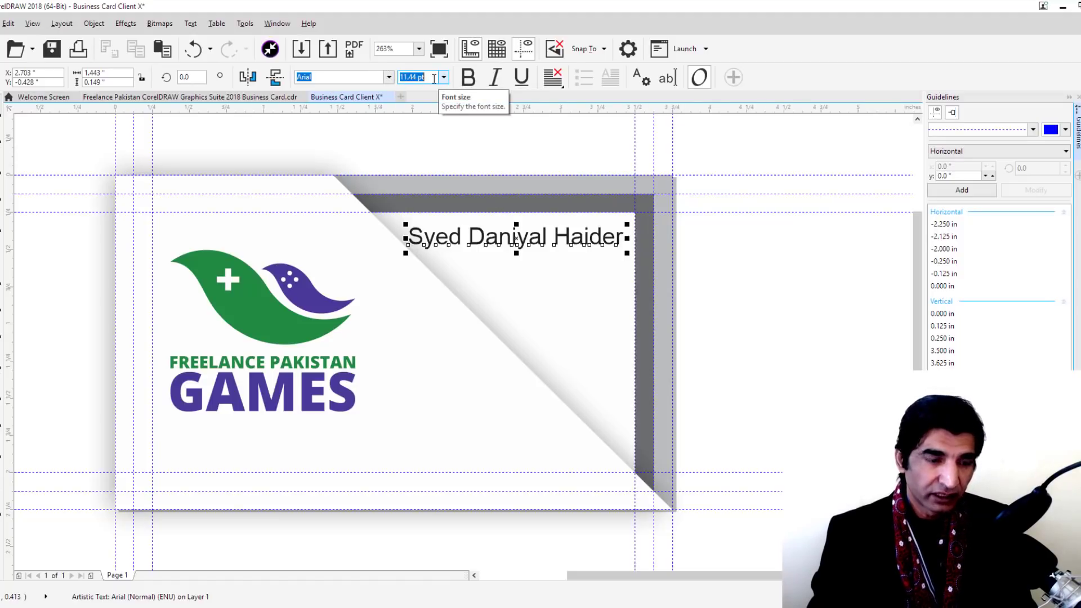
text(13)
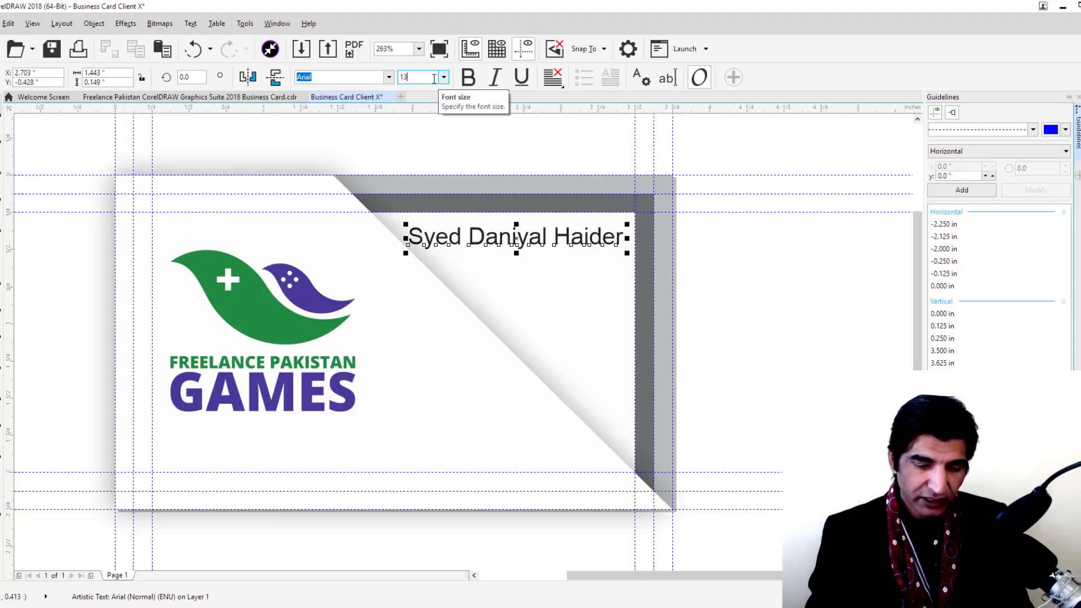
key(Return)
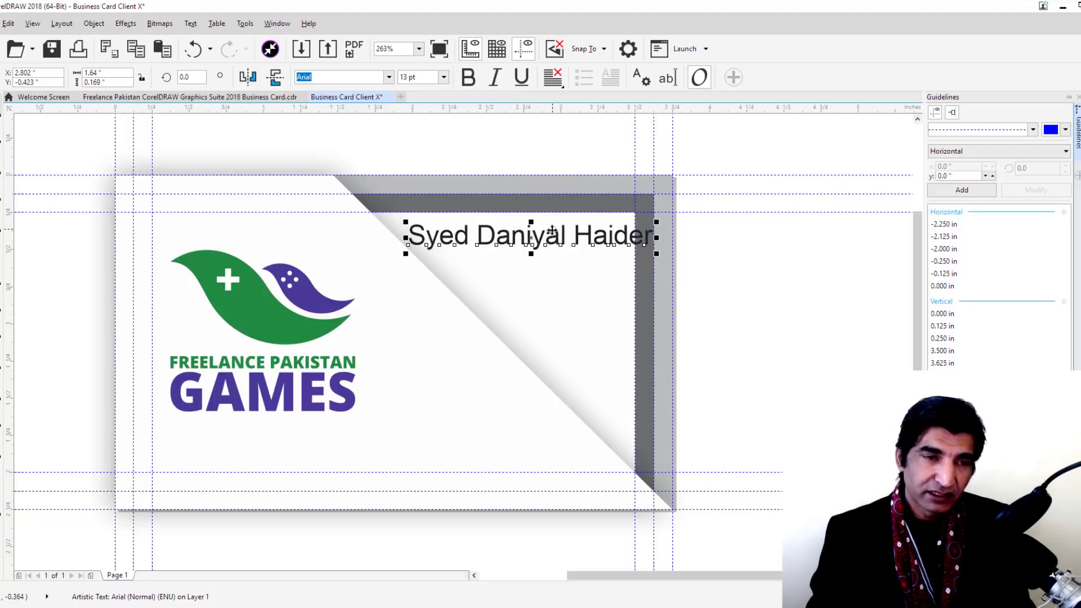
key(F10)
click(579, 289)
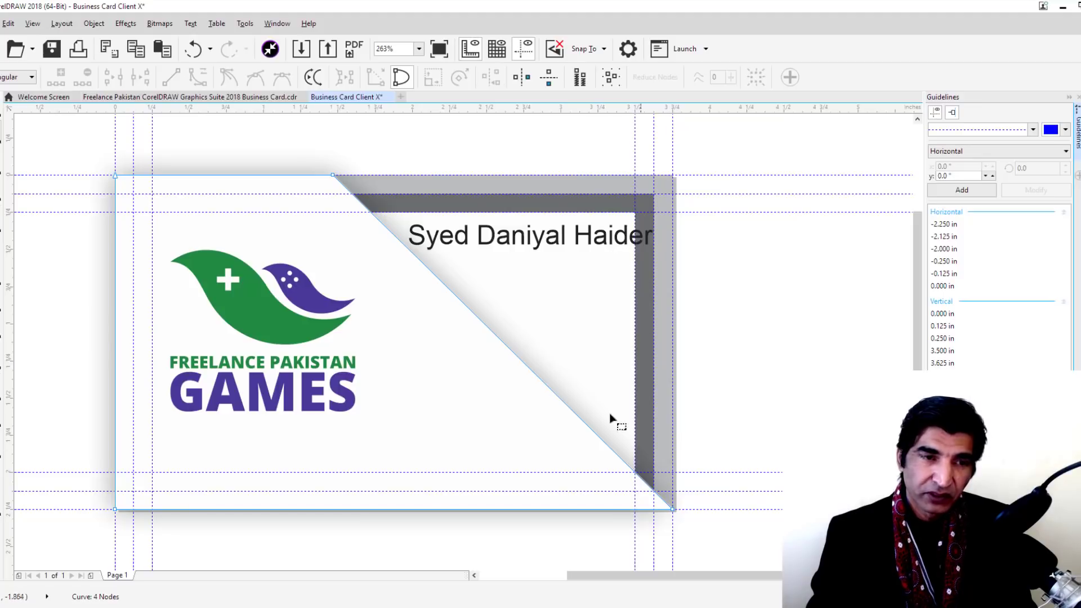
Nudge the fold's top and bottom nodes 0.25 in to the left
click(332, 174)
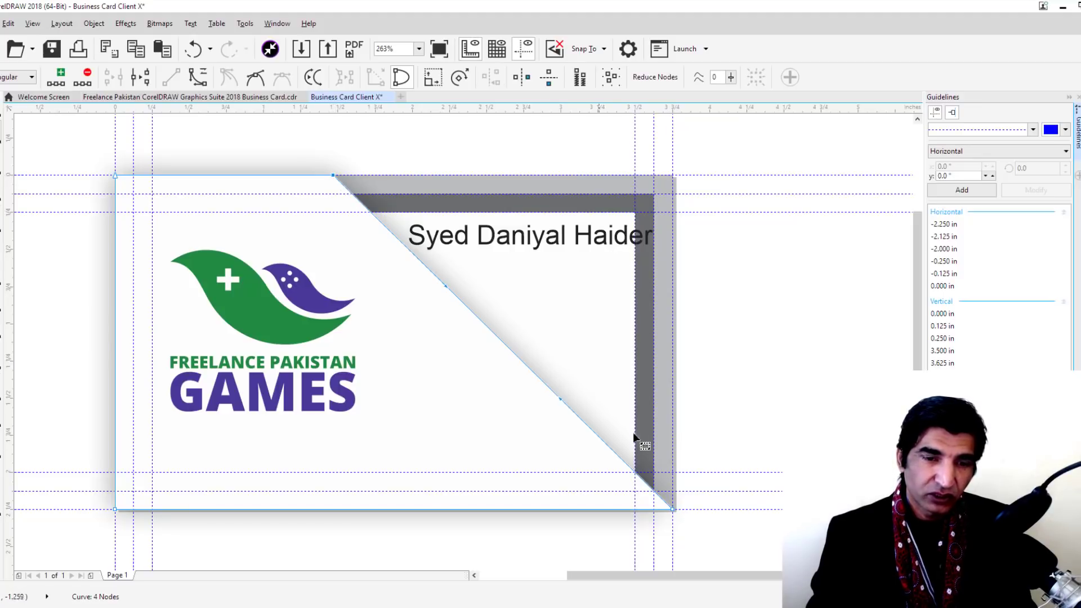
click(673, 511)
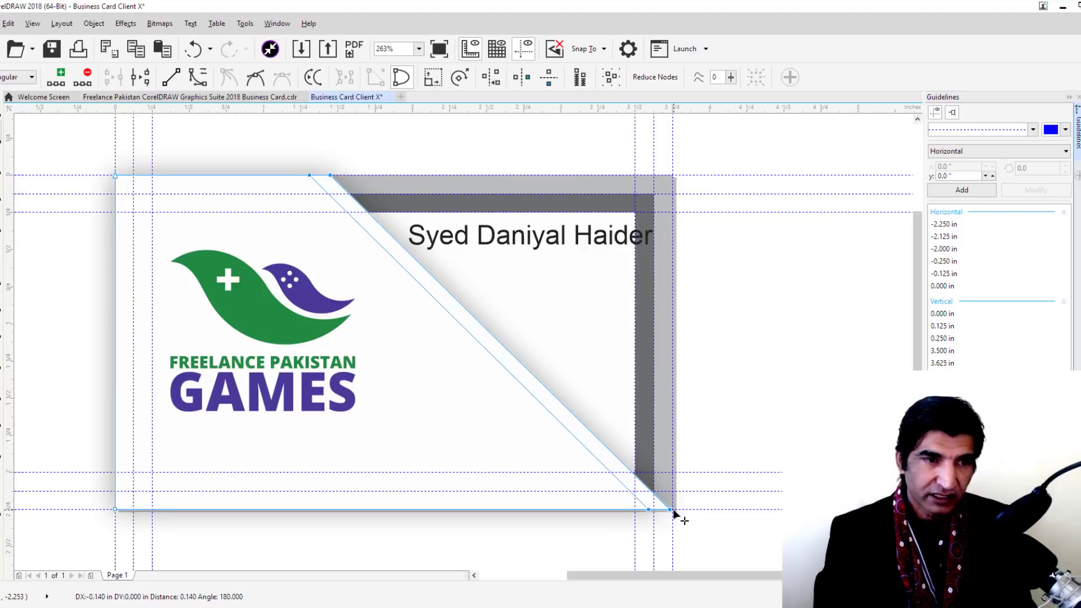
key(Left)
key(Left)
key(Left)
key(Left)
key(Left)
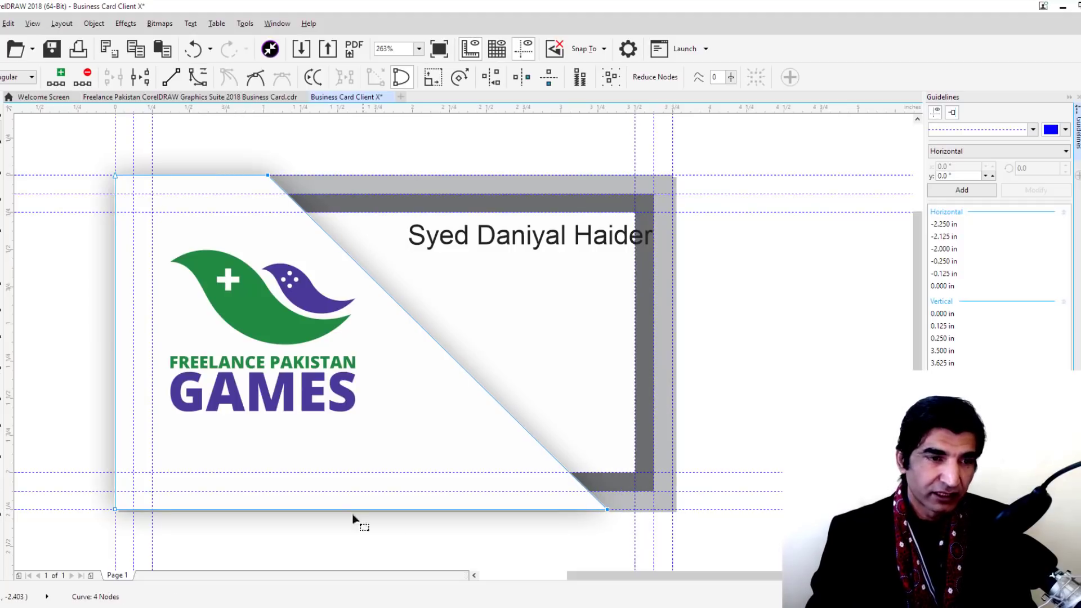
click(2, 117)
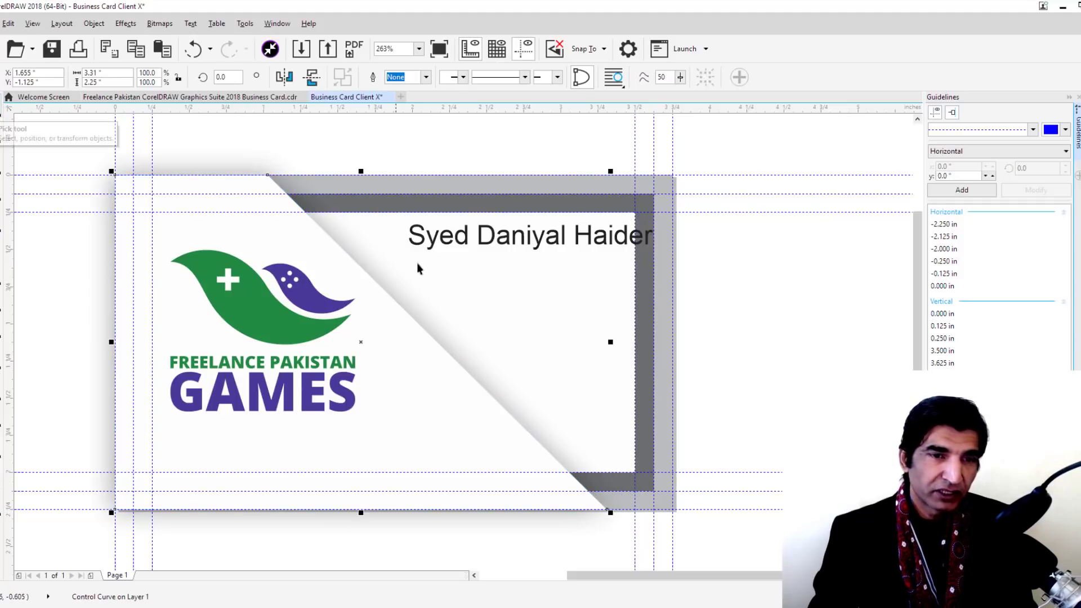
click(816, 269)
Set the name in Open Sans Semibold and nudge it left inside the right margin
click(553, 242)
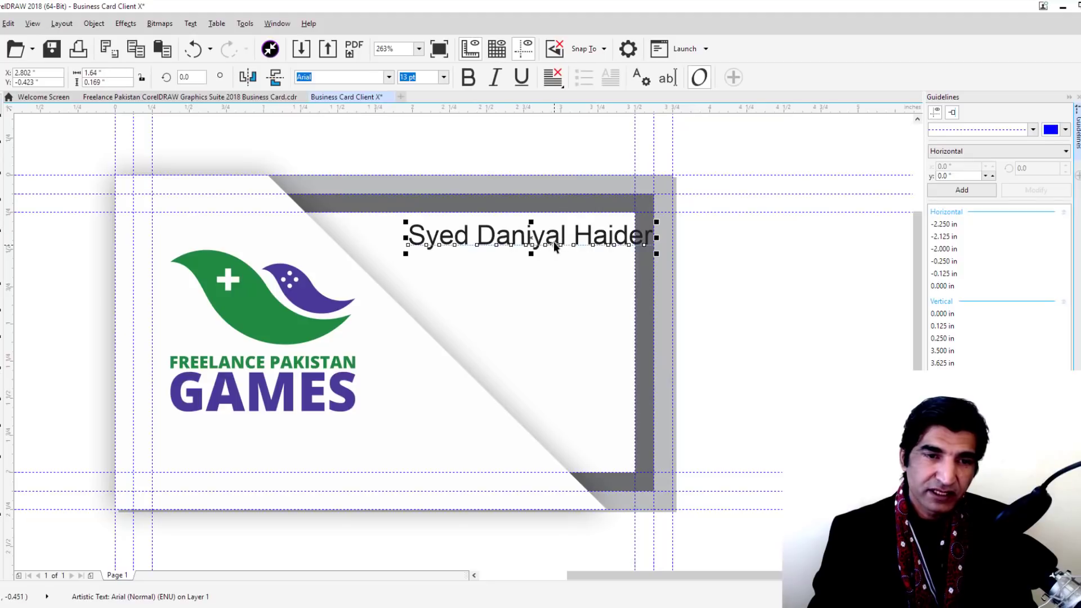
mouse_move(553, 241)
mouse_down()
mouse_move(514, 242)
mouse_move(535, 247)
mouse_up()
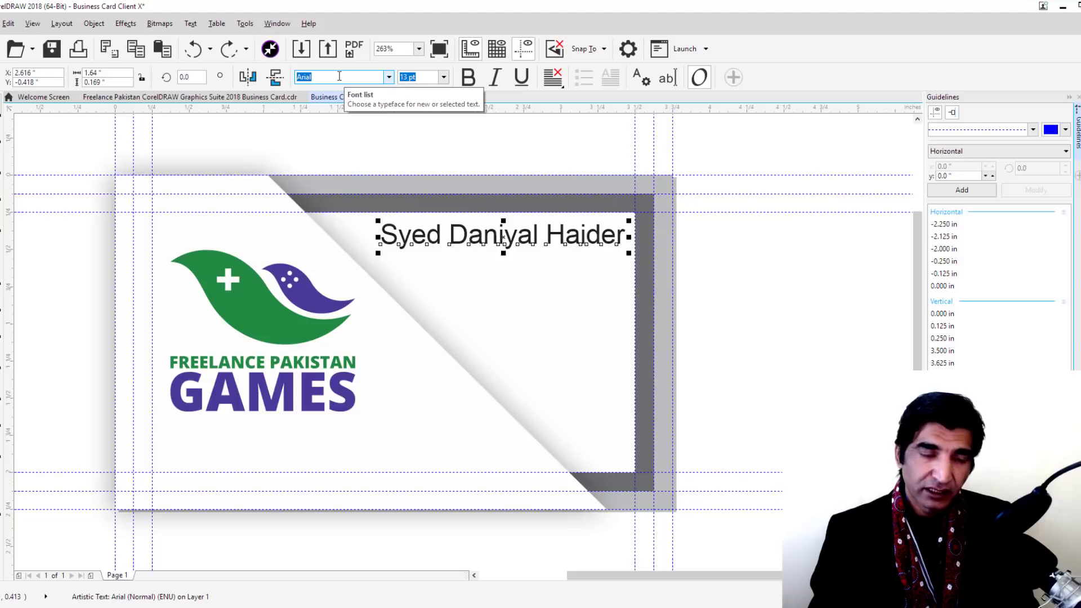
text(Open)
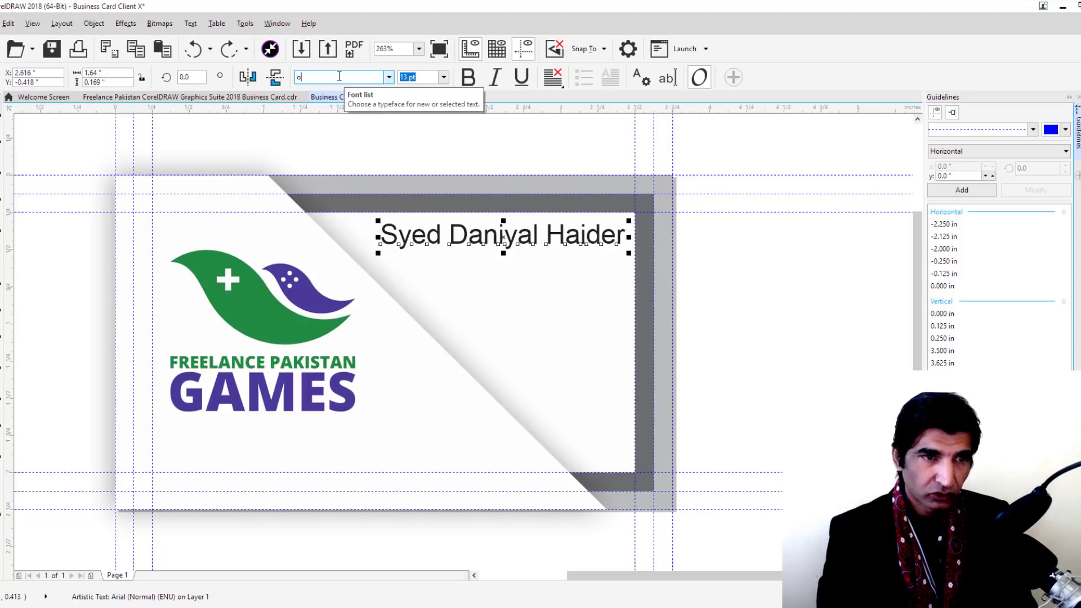
text( Sans)
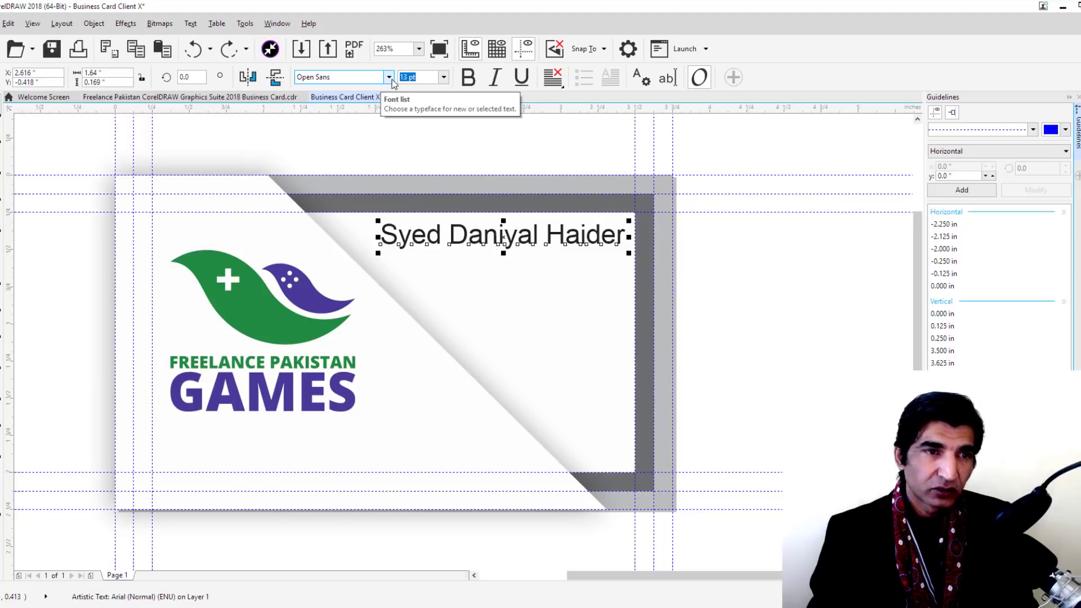
click(390, 79)
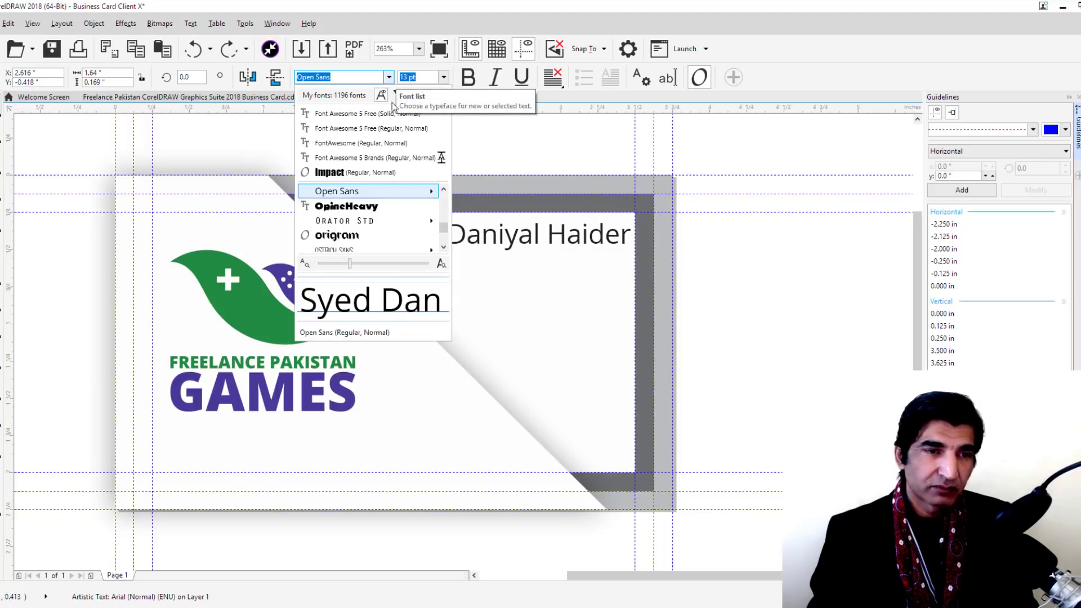
mouse_move(426, 194)
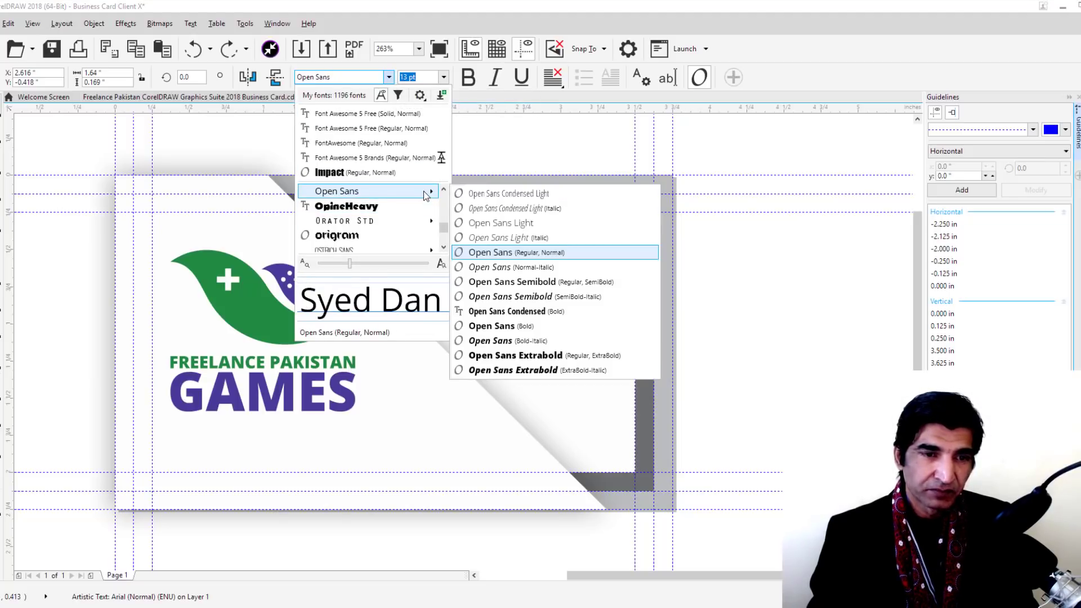
click(538, 285)
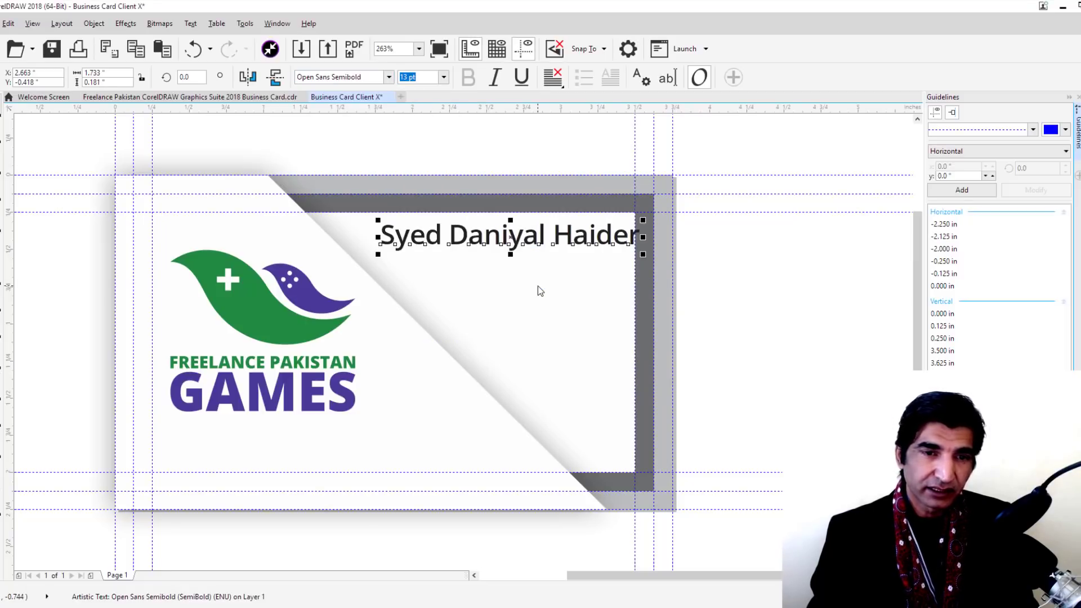
key(Left)
key(Left)
key(Left)
key(Left)
key(Left)
key(Left)
key(Left)
key(Left)
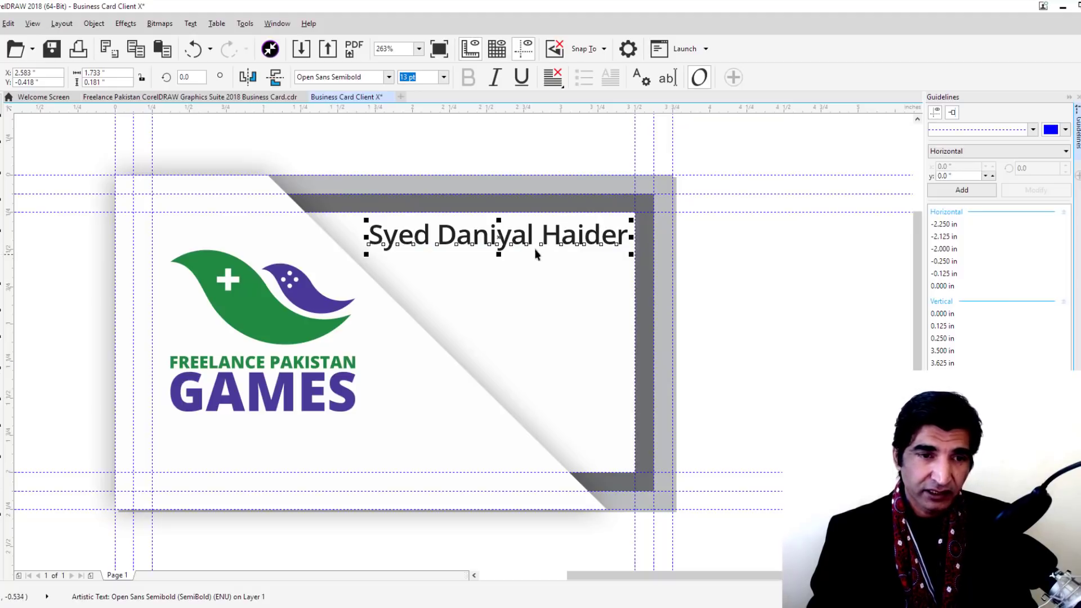
click(714, 259)
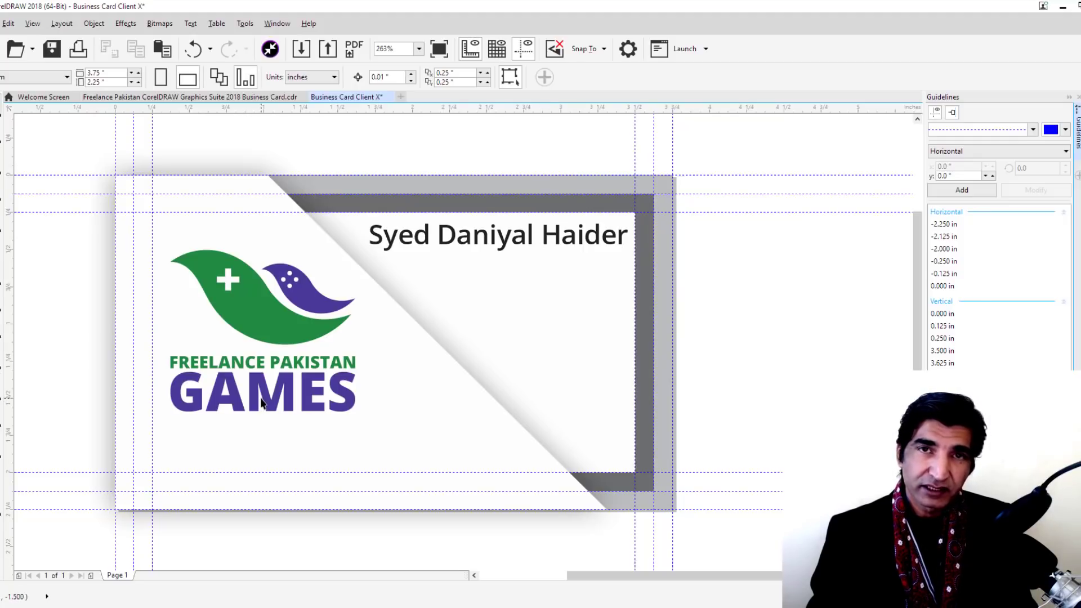
Duplicate the name line just below and set the copy in Open Sans Light
click(503, 243)
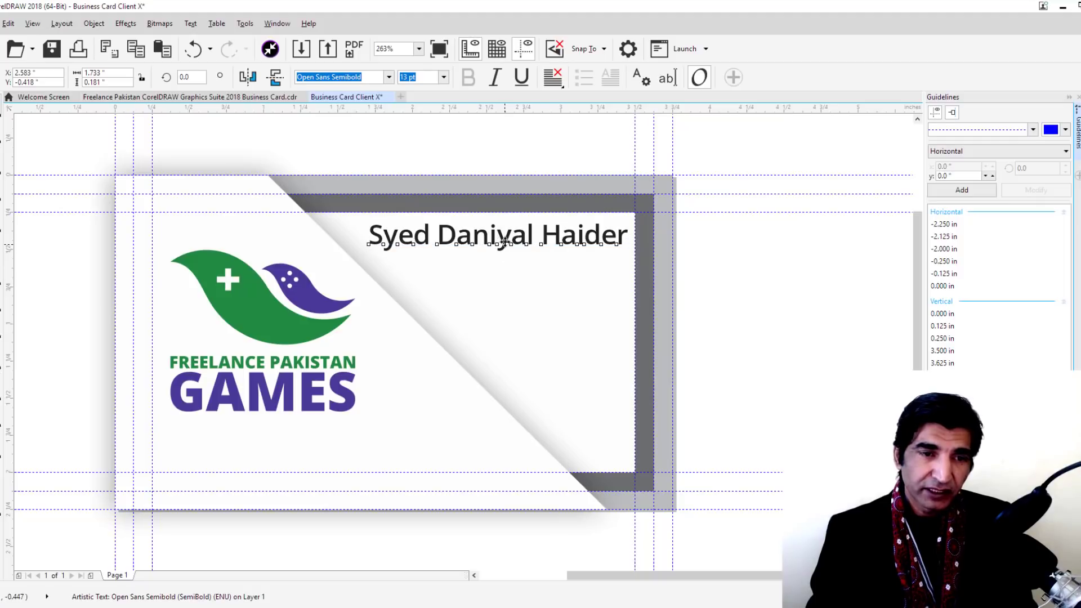
drag(503, 242, 501, 277)
right_click(502, 277)
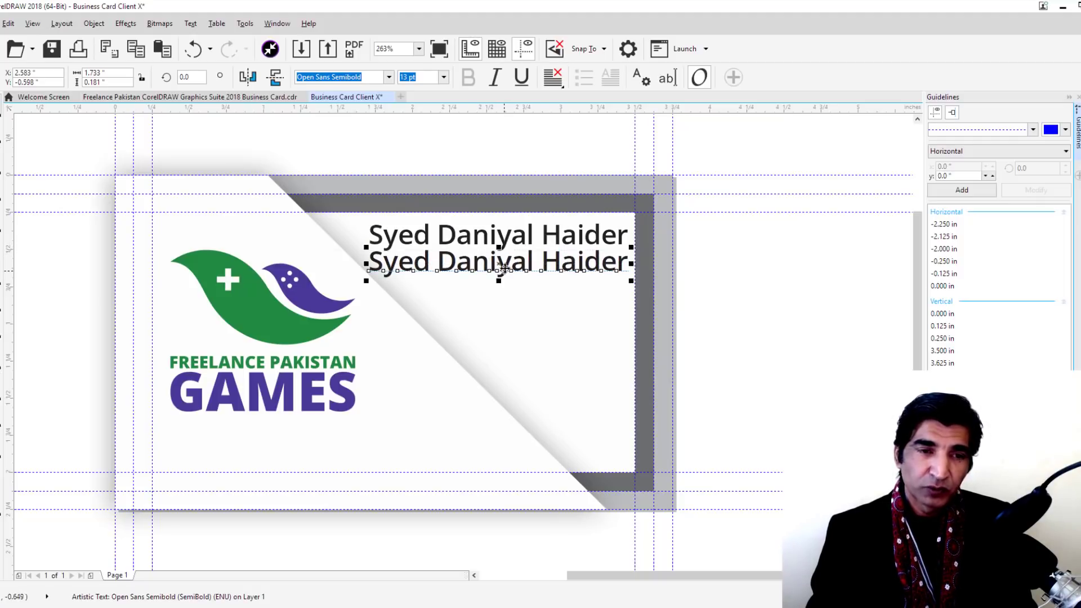
double_click(505, 264)
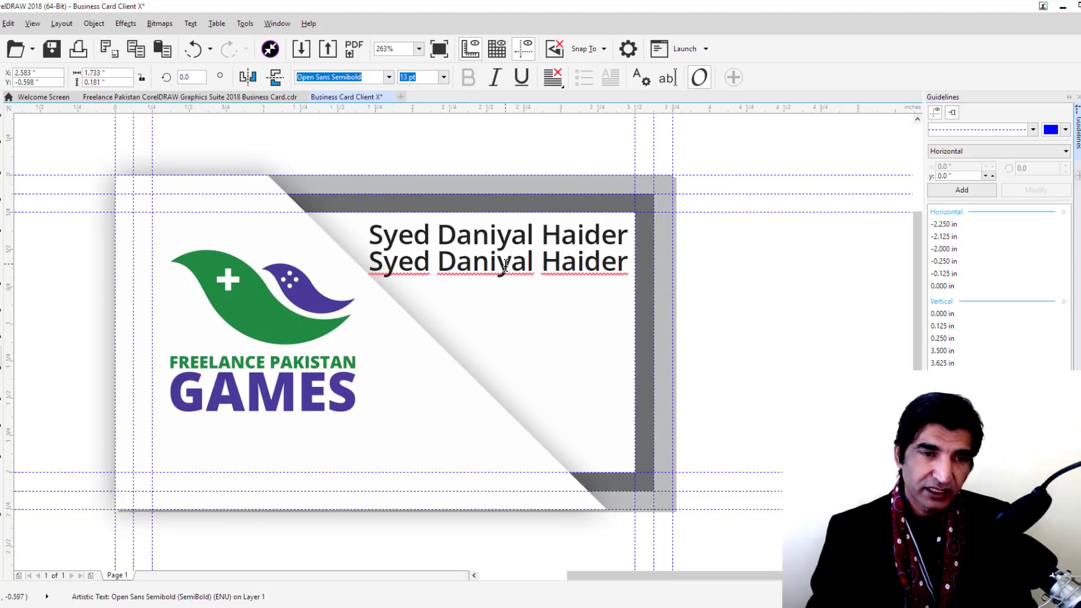
key(ctrl+a)
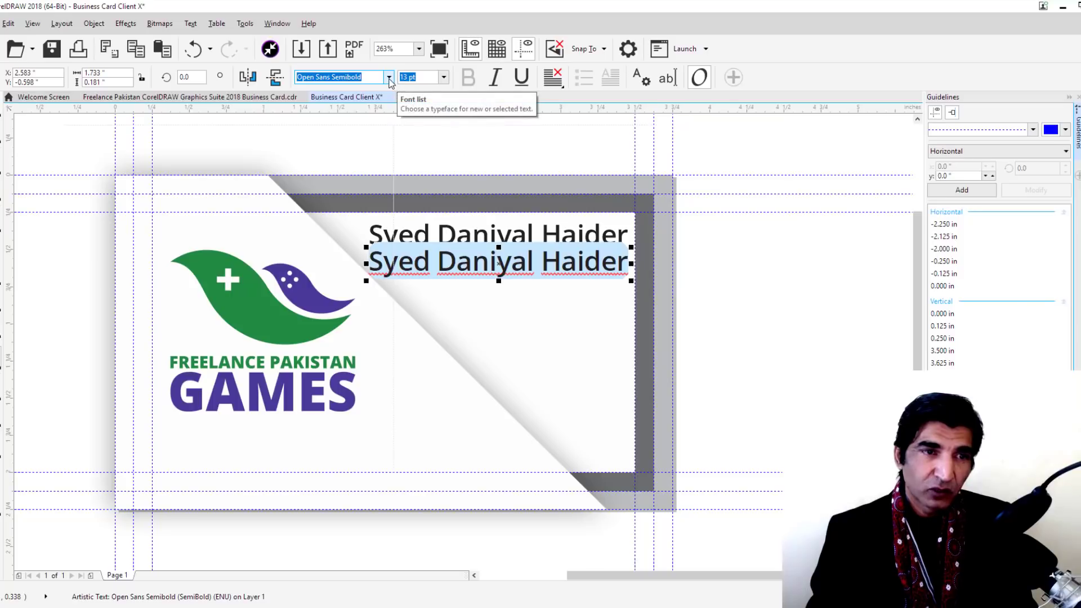
click(389, 77)
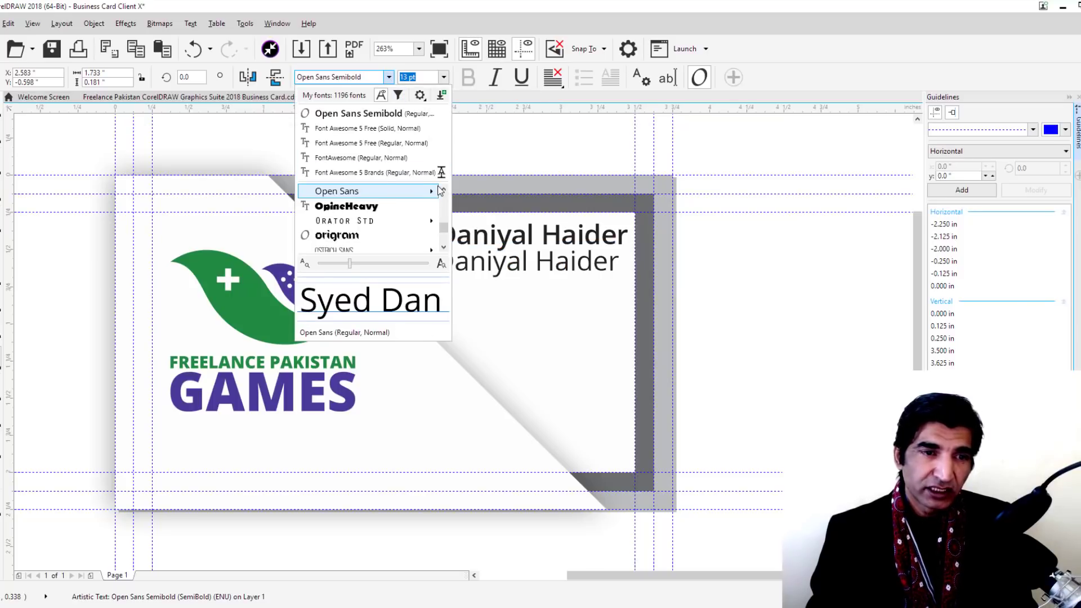
mouse_move(434, 193)
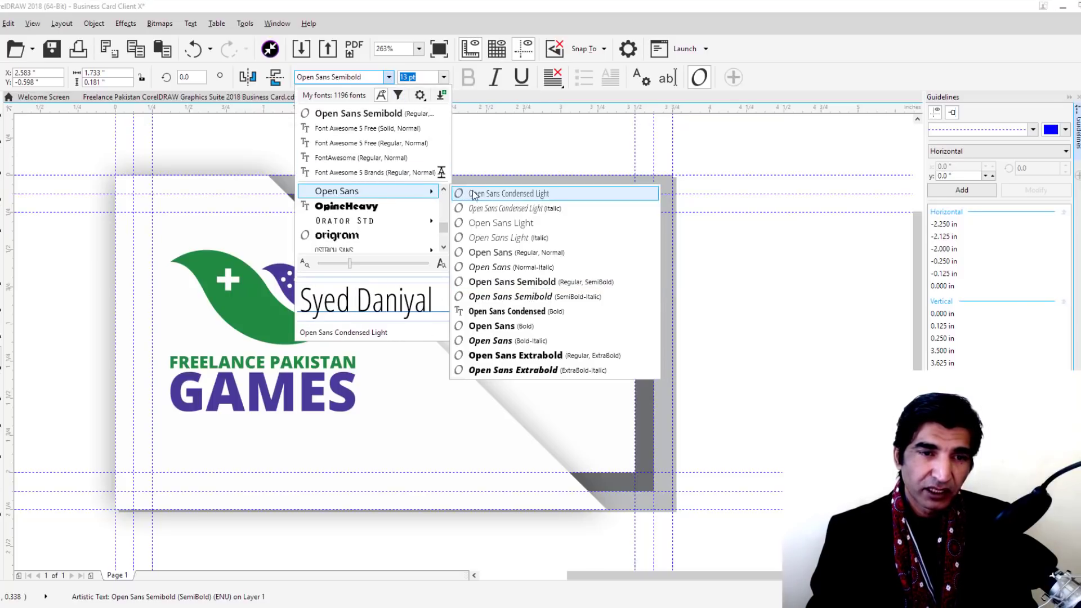
click(488, 224)
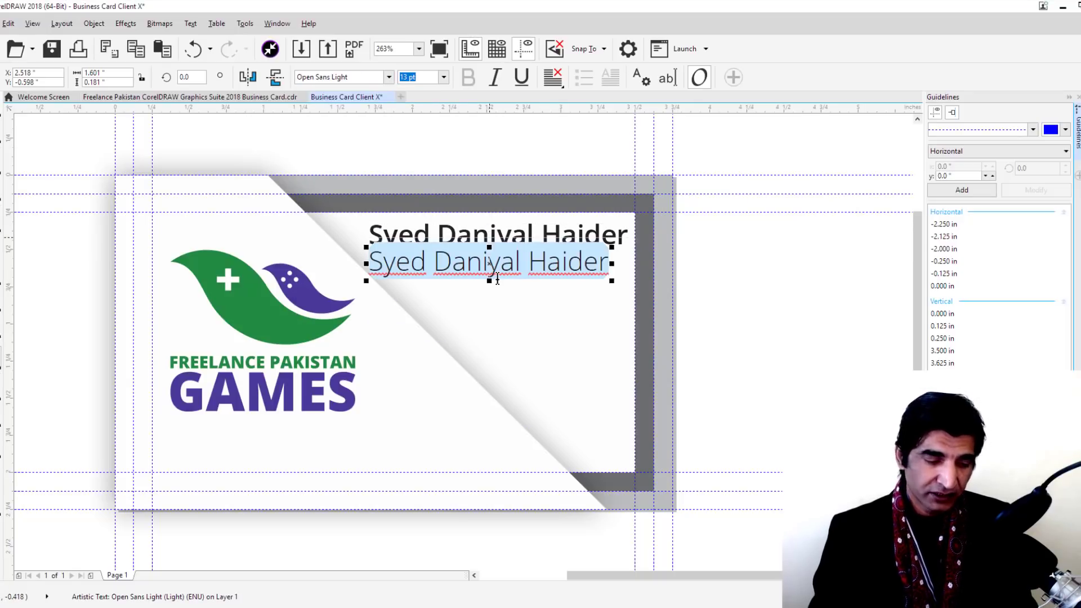
Replace the copy's text with 'Game Developer' and size it to 10 pt
text(Game)
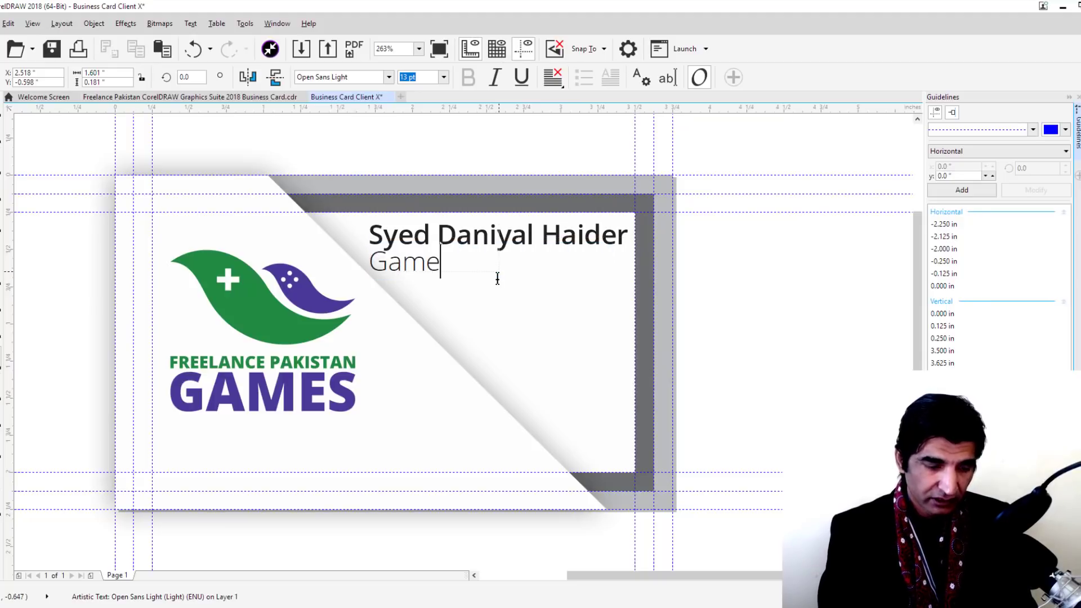
text( Developer)
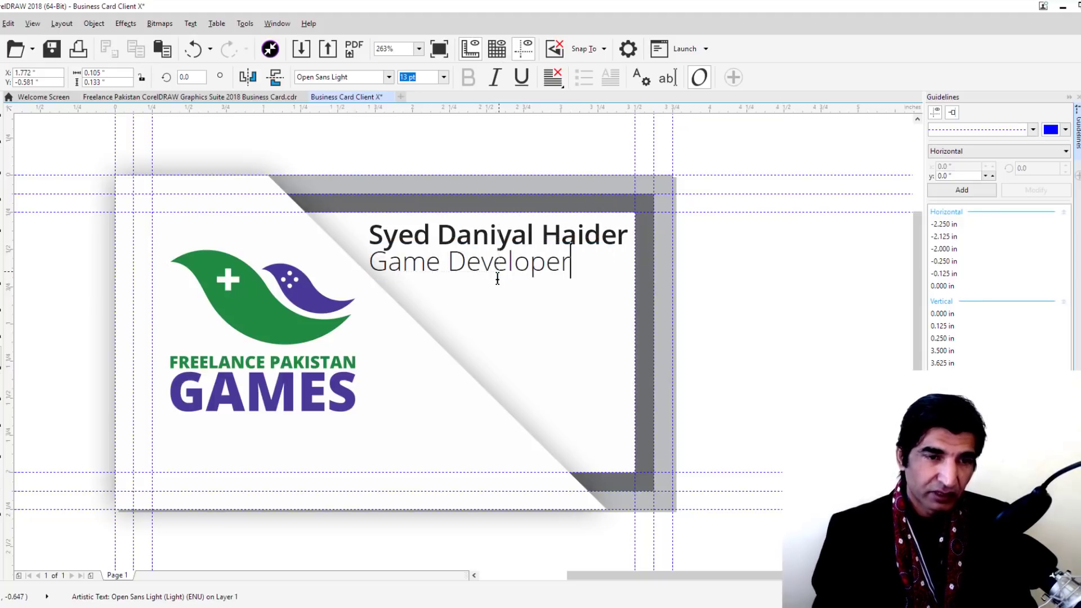
key(ctrl+a)
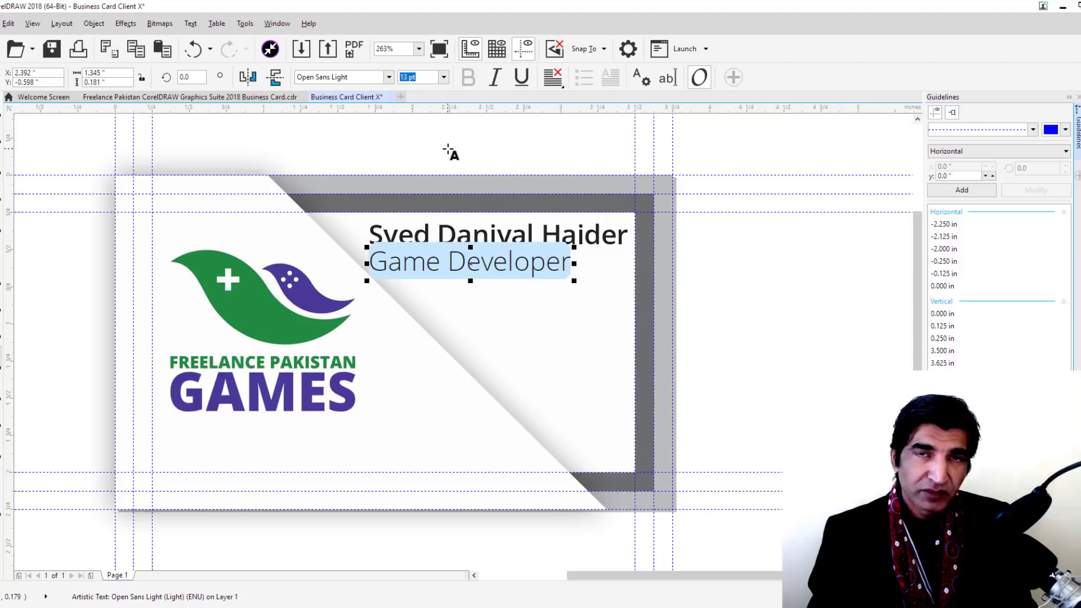
click(444, 79)
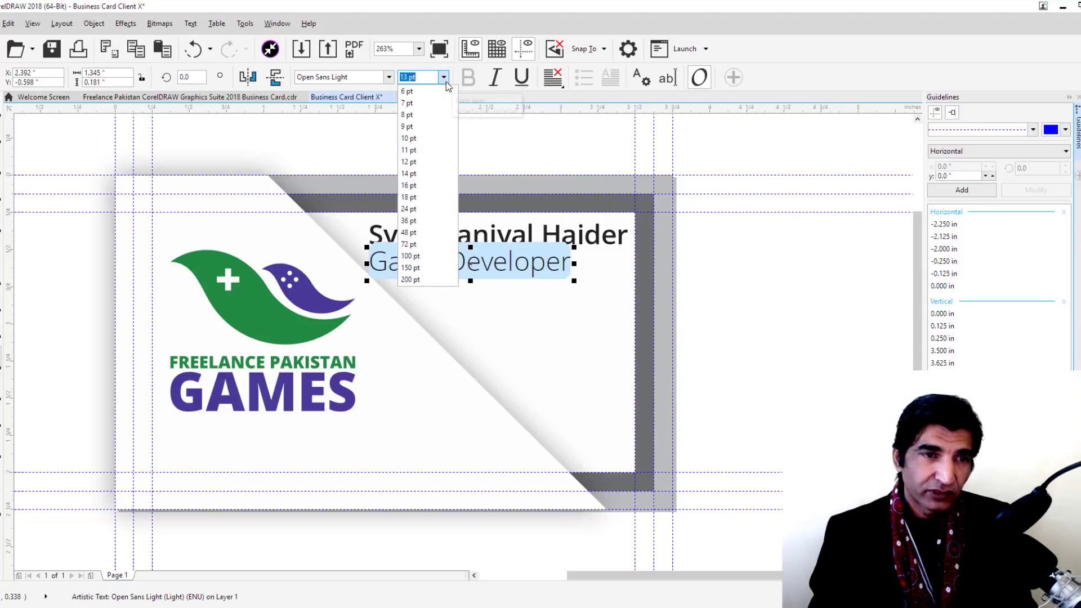
click(423, 138)
click(715, 269)
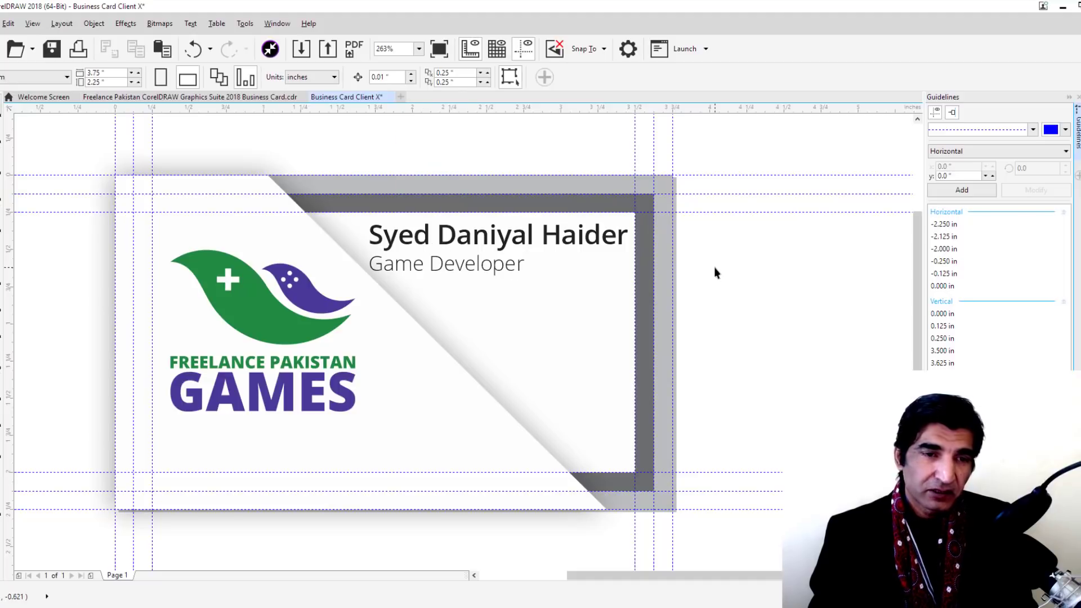
Align the Game Developer line's right edge with the name line
click(505, 268)
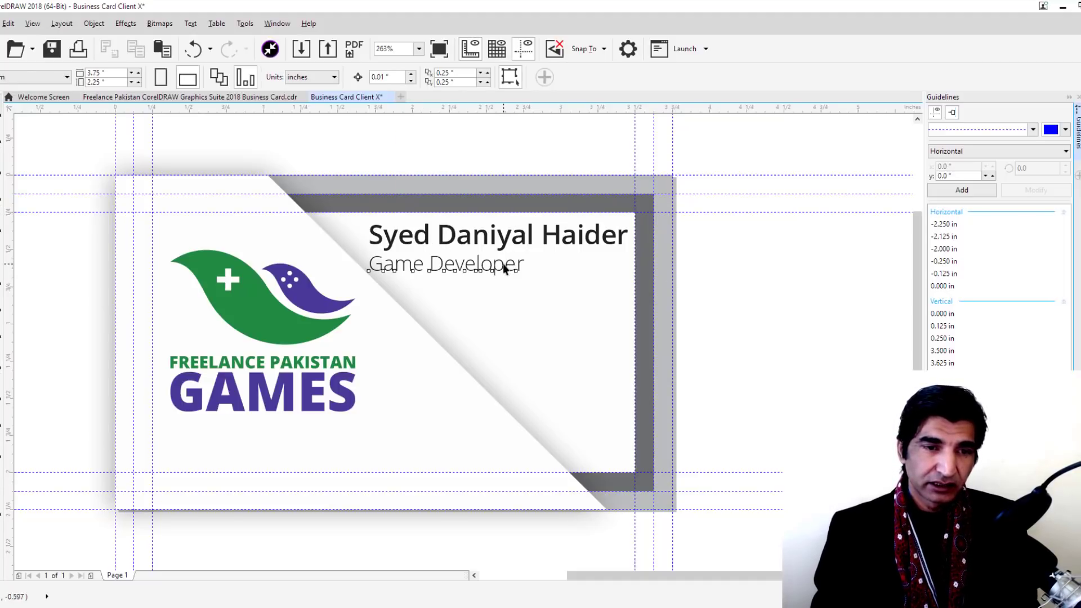
key(space)
shift+click(500, 236)
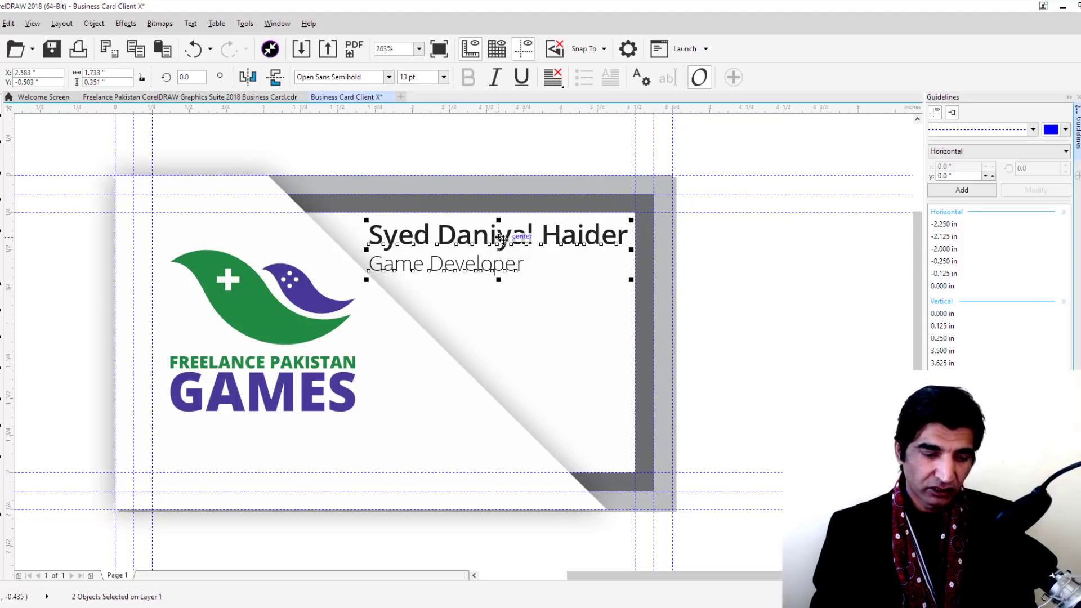
key(r)
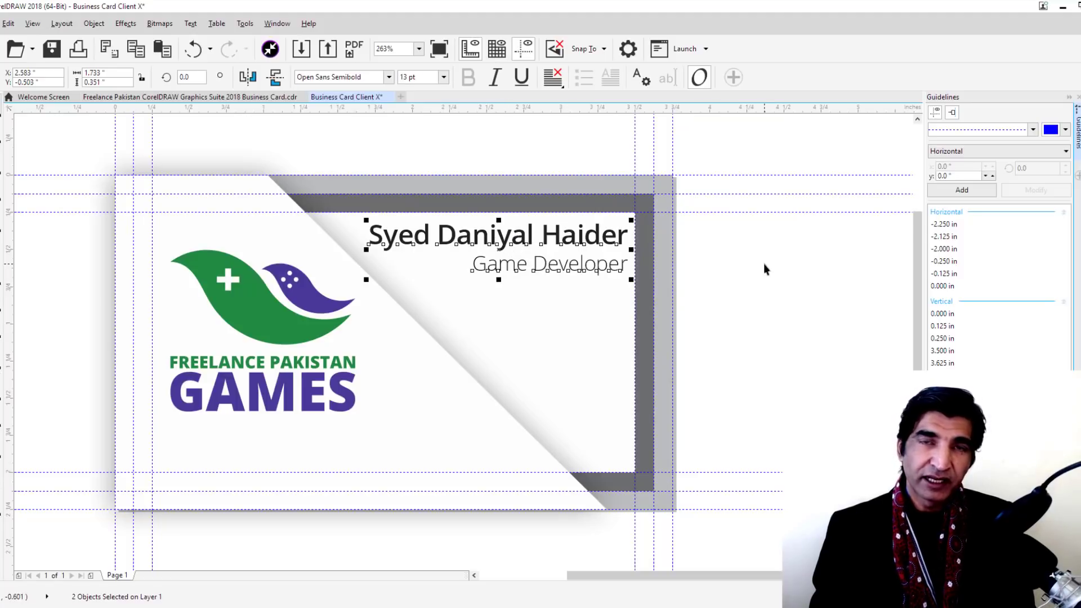
click(764, 263)
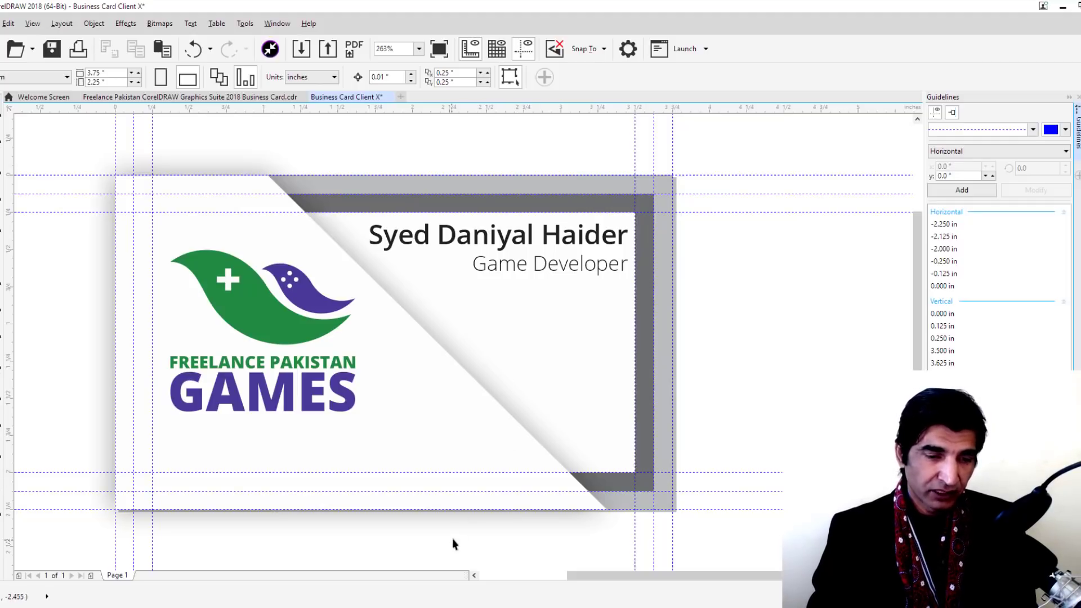
Download the free Font Awesome 5.4.1 desktop zip from fontawesome.com and confirm it completed
click(445, 586)
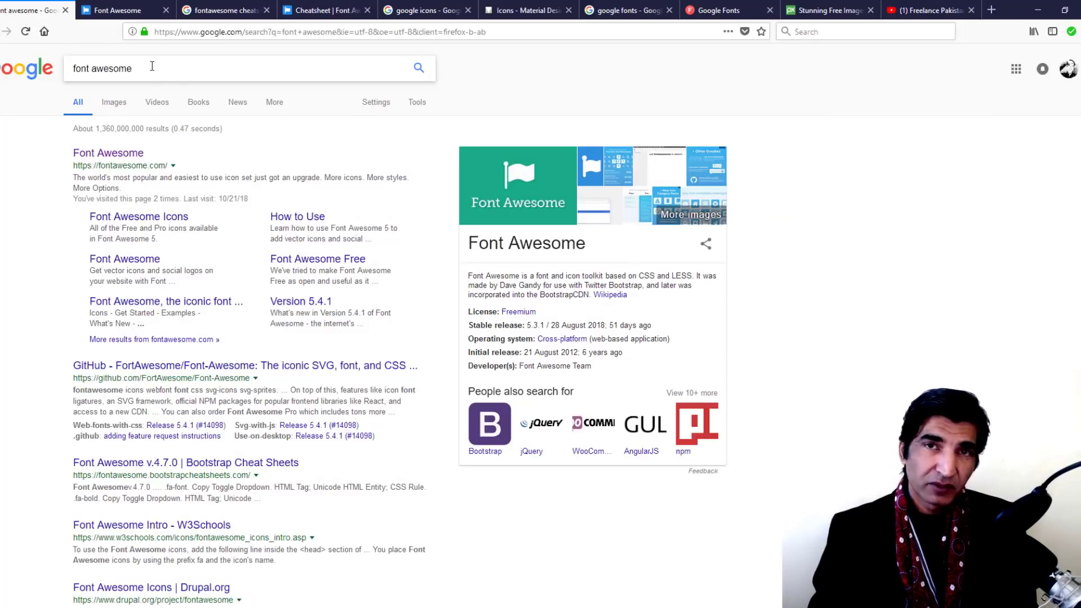
click(152, 66)
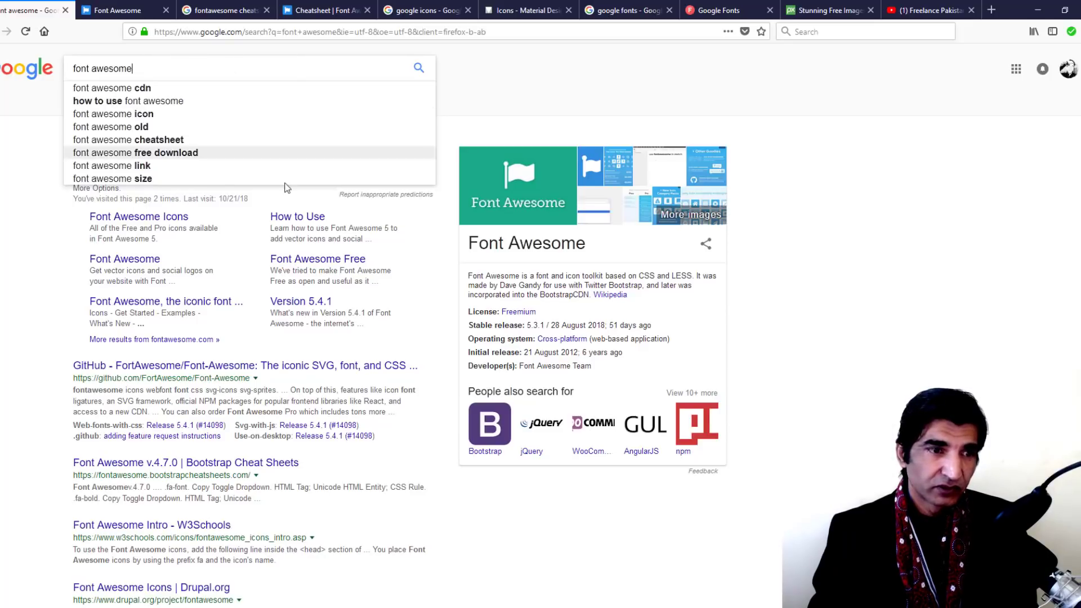
click(424, 258)
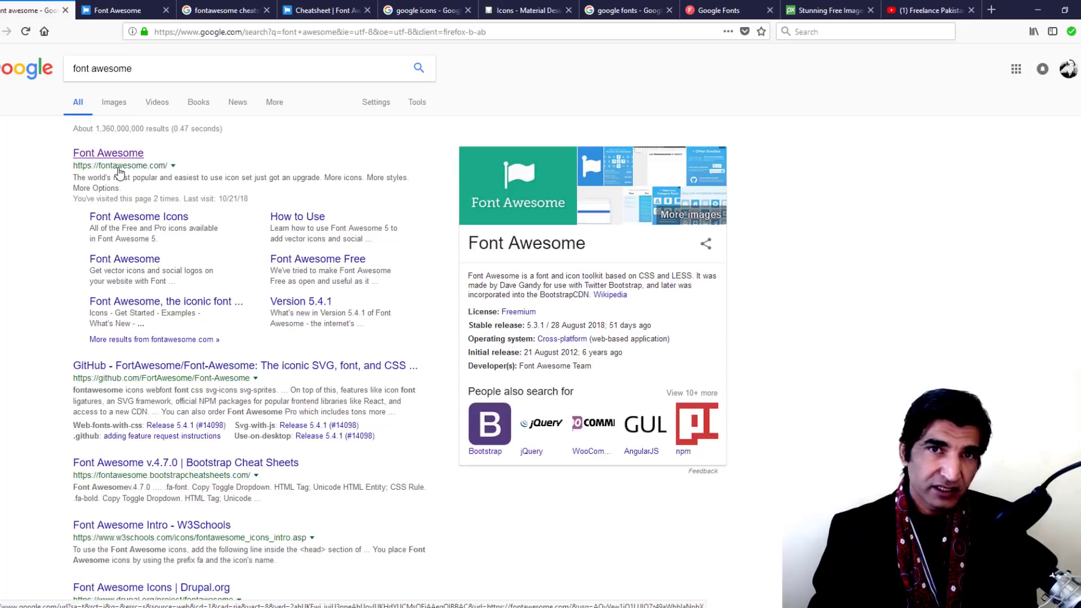
click(125, 7)
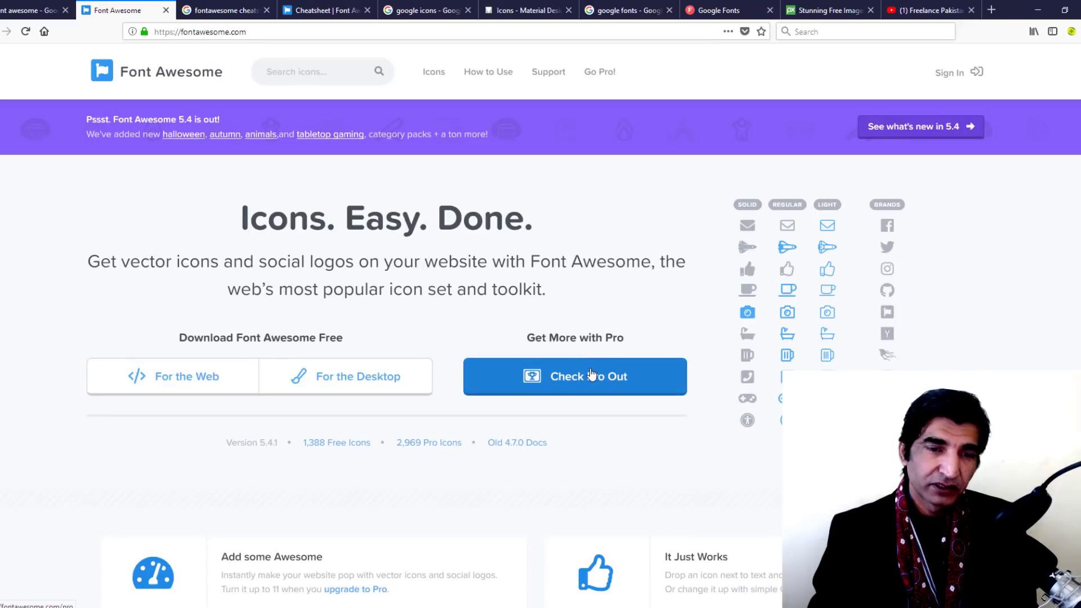
click(366, 381)
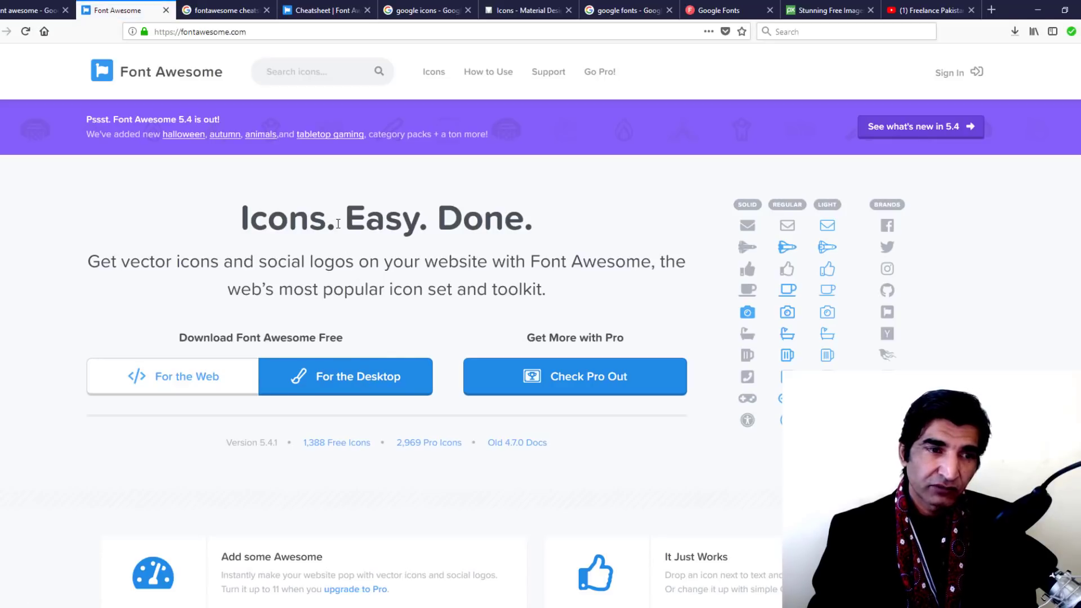
click(1015, 32)
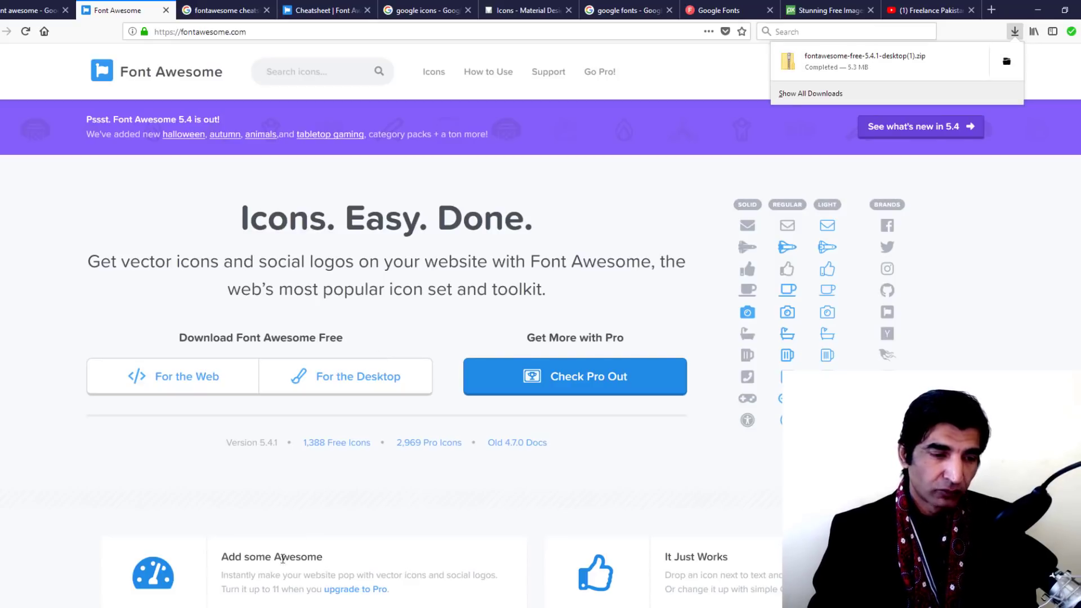
Open the extracted fontawesome-free-5.4.1-desktop folder and its otfs subfolder
mouse_move(251, 602)
click(254, 579)
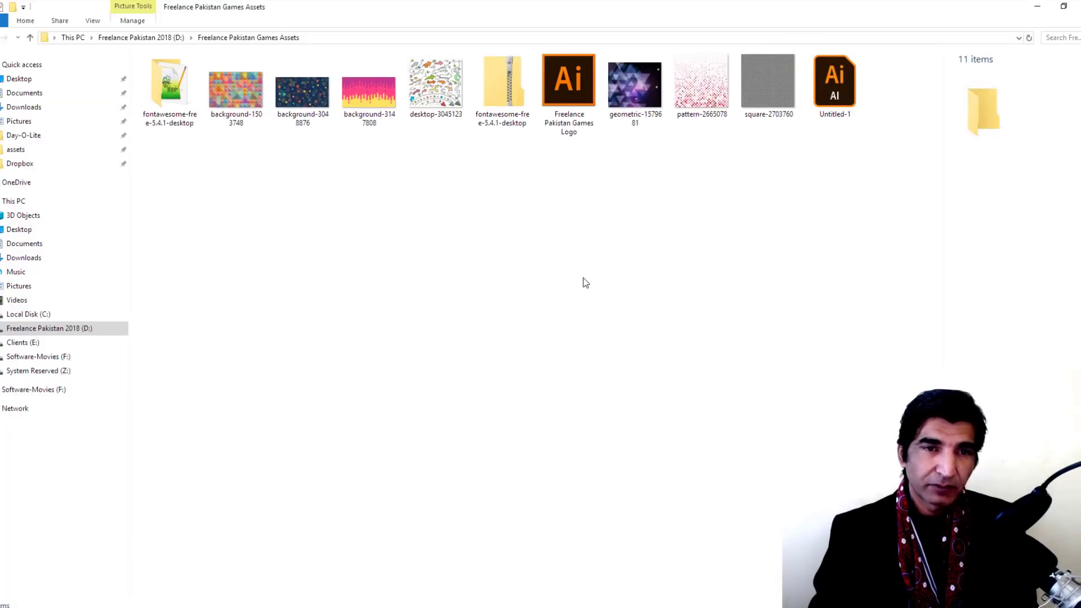
click(509, 83)
right_click(509, 83)
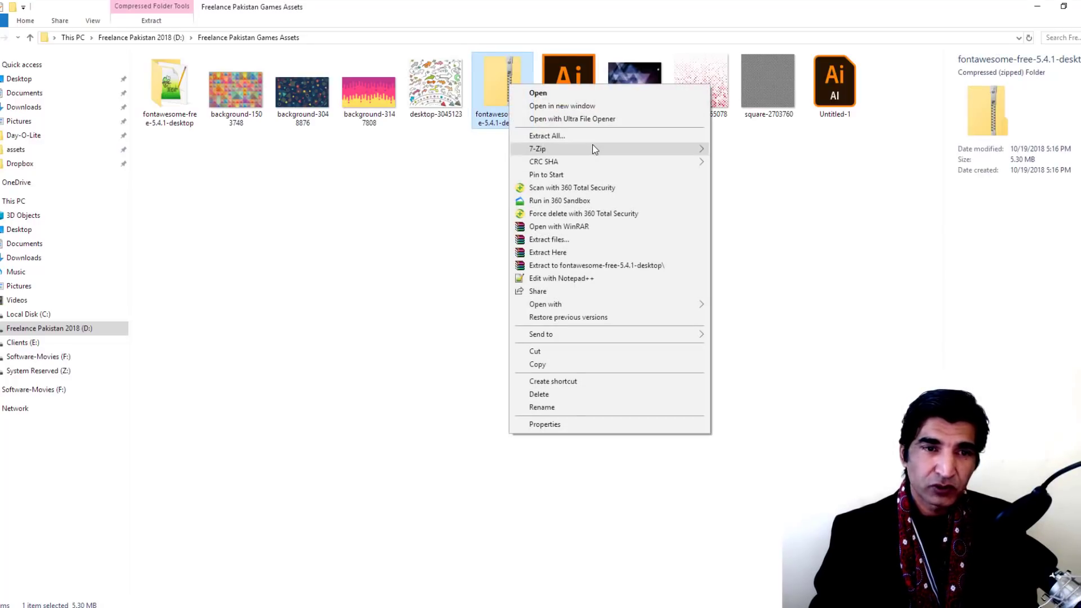
mouse_move(592, 149)
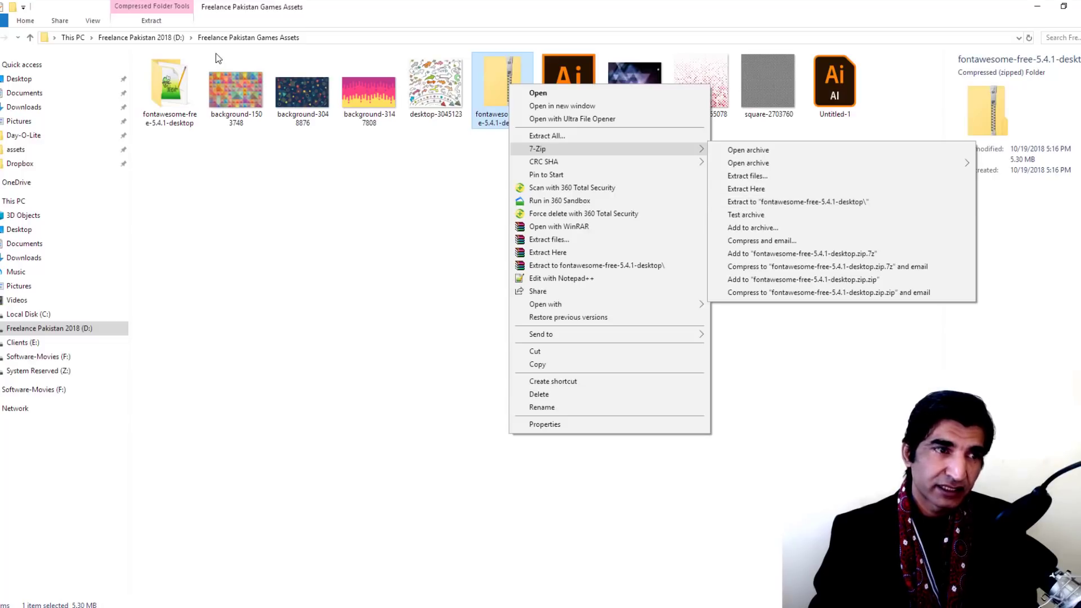
click(164, 89)
double_click(164, 89)
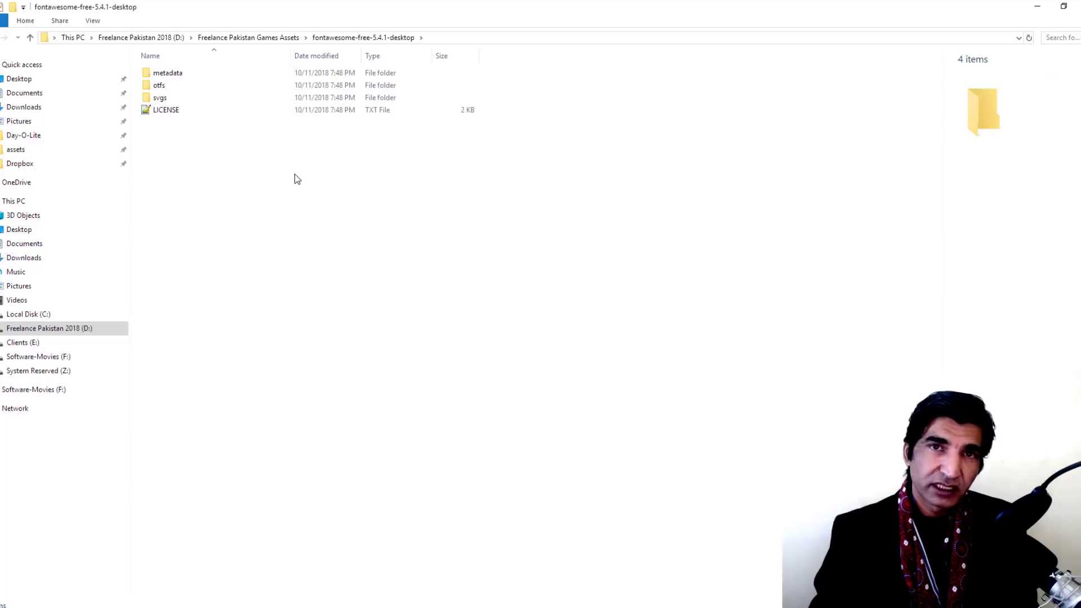
double_click(157, 88)
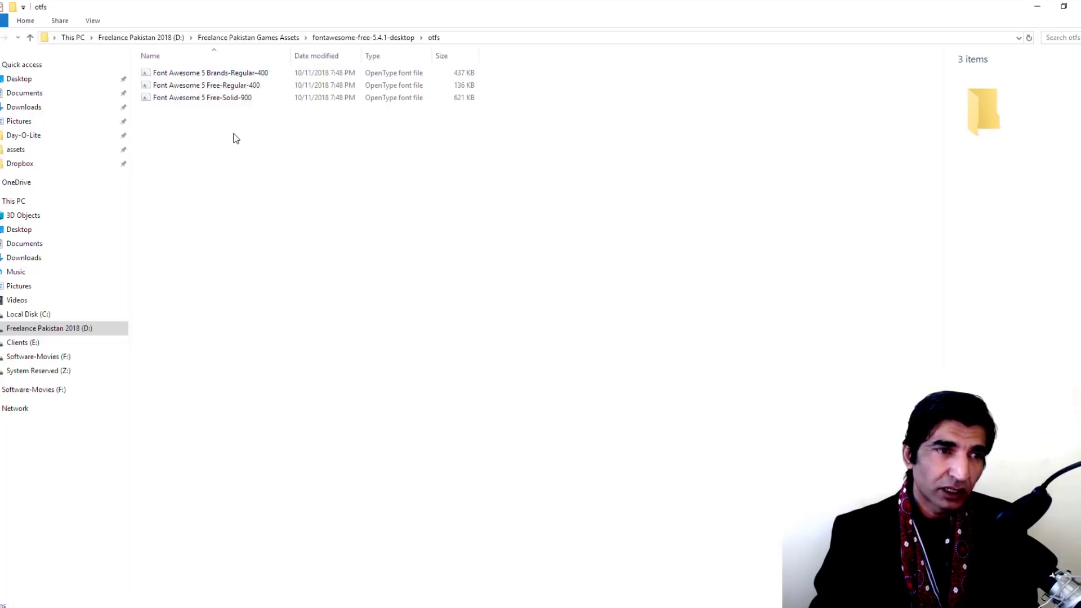
Install the three Font Awesome OTF fonts, replacing the existing copies for all items
drag(234, 134, 140, 65)
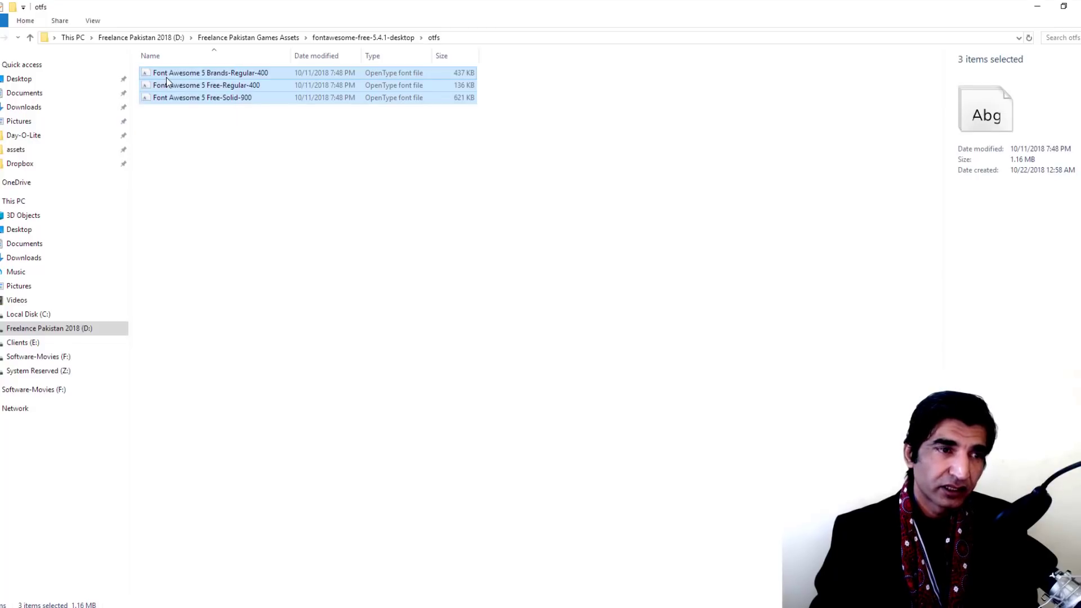
right_click(167, 77)
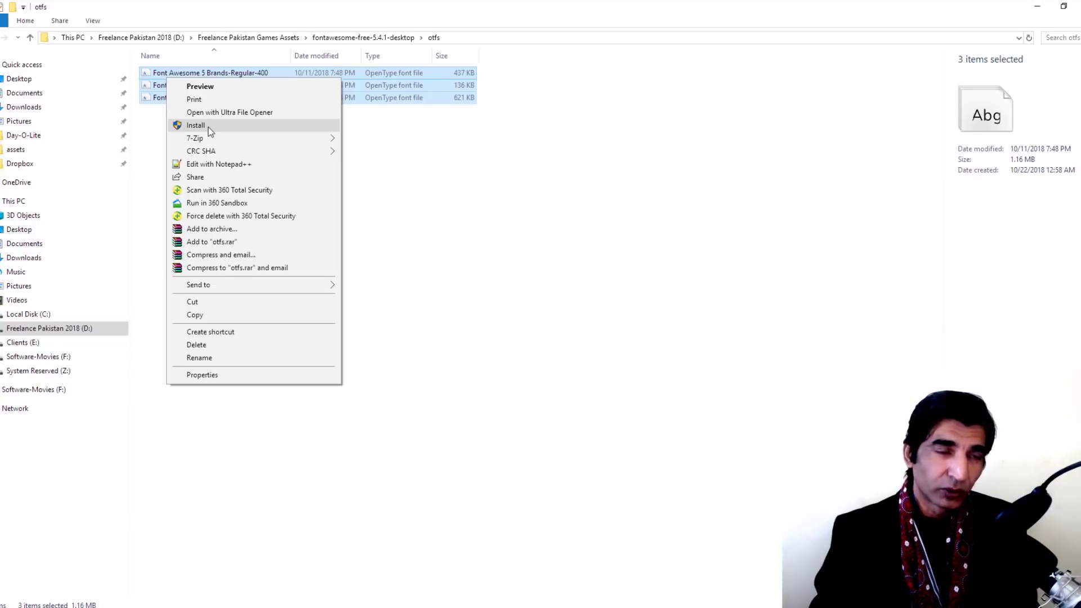
click(208, 129)
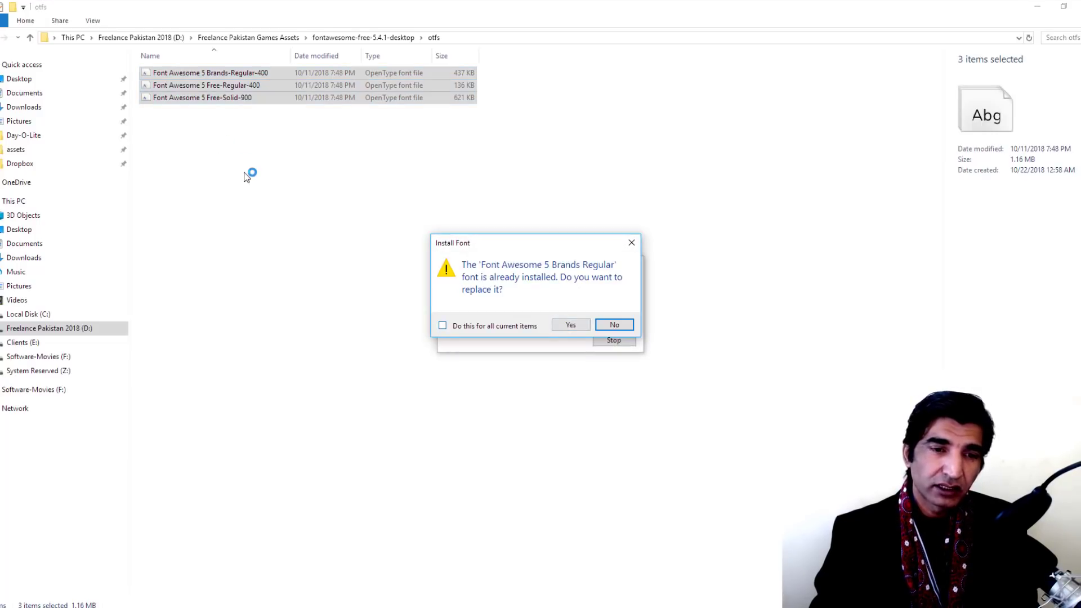
key(alt+d)
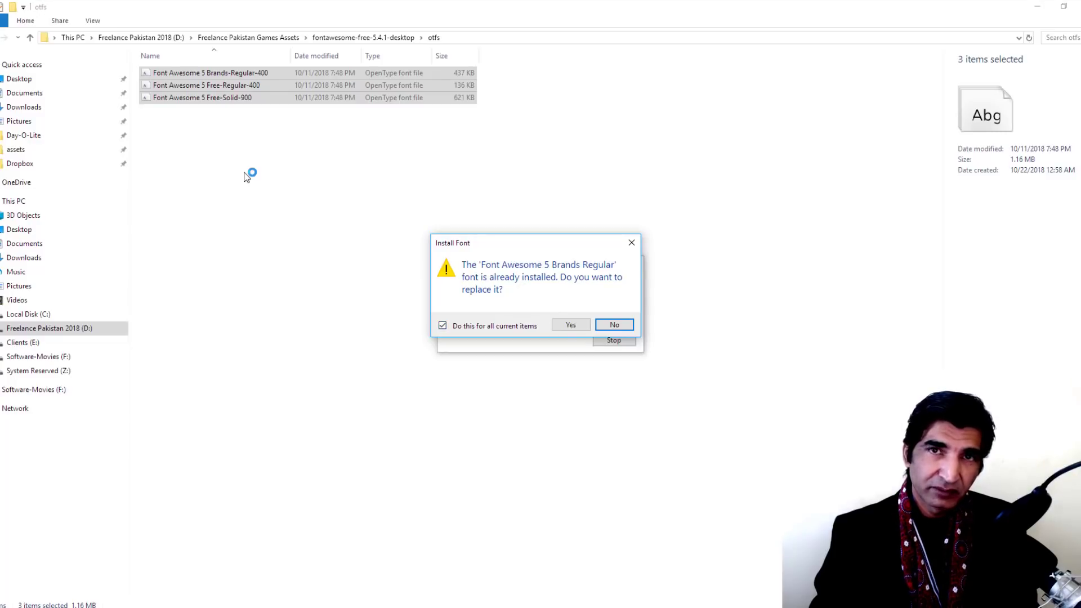
key(alt+y)
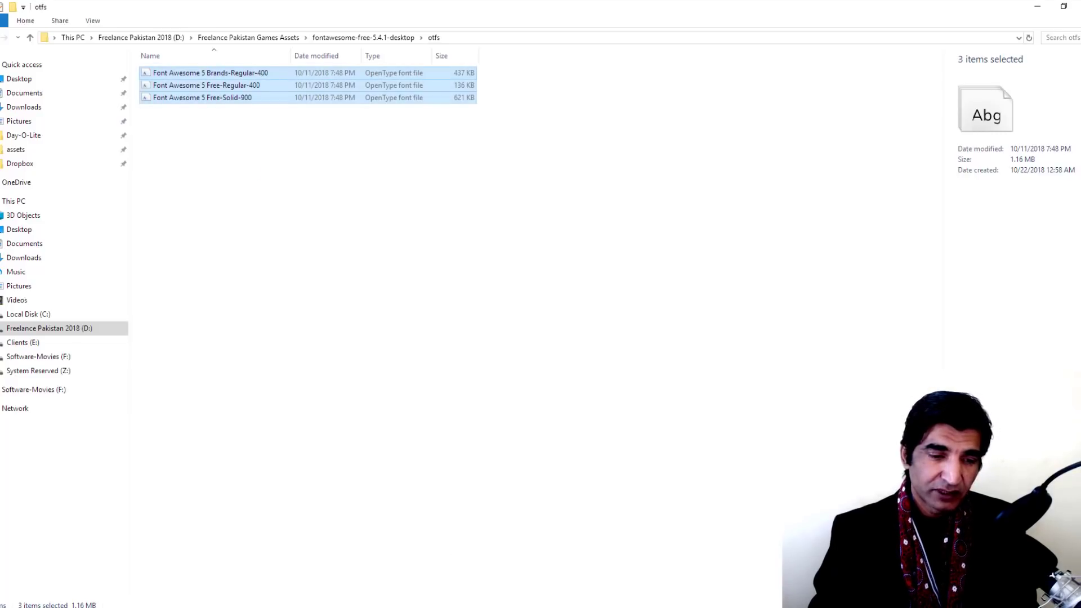
click(425, 607)
Bring the Business Card Client X document in CorelDRAW back to the front
click(490, 554)
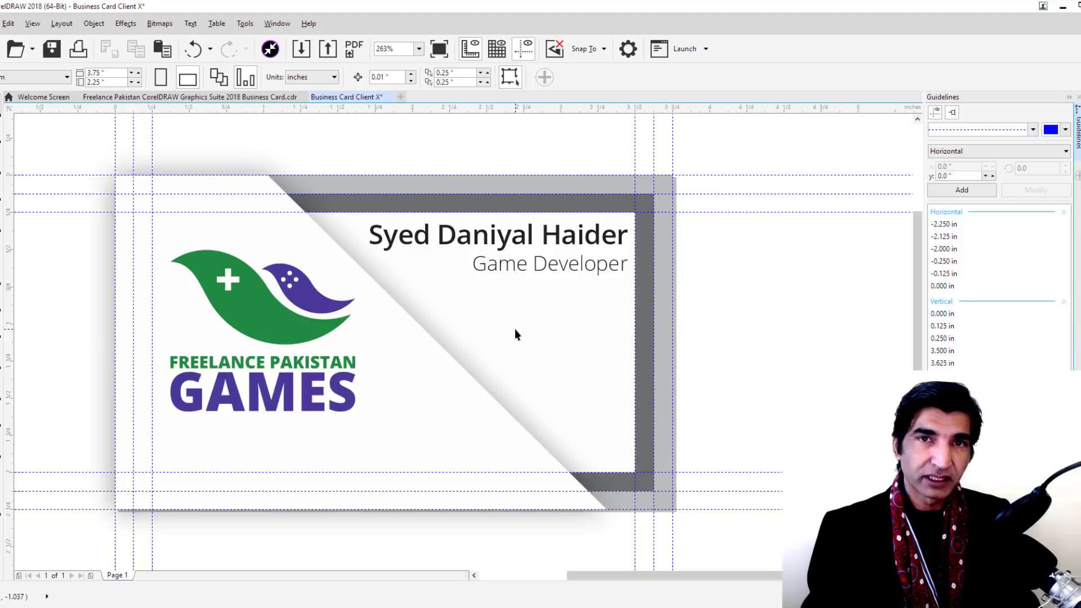
mouse_move(448, 603)
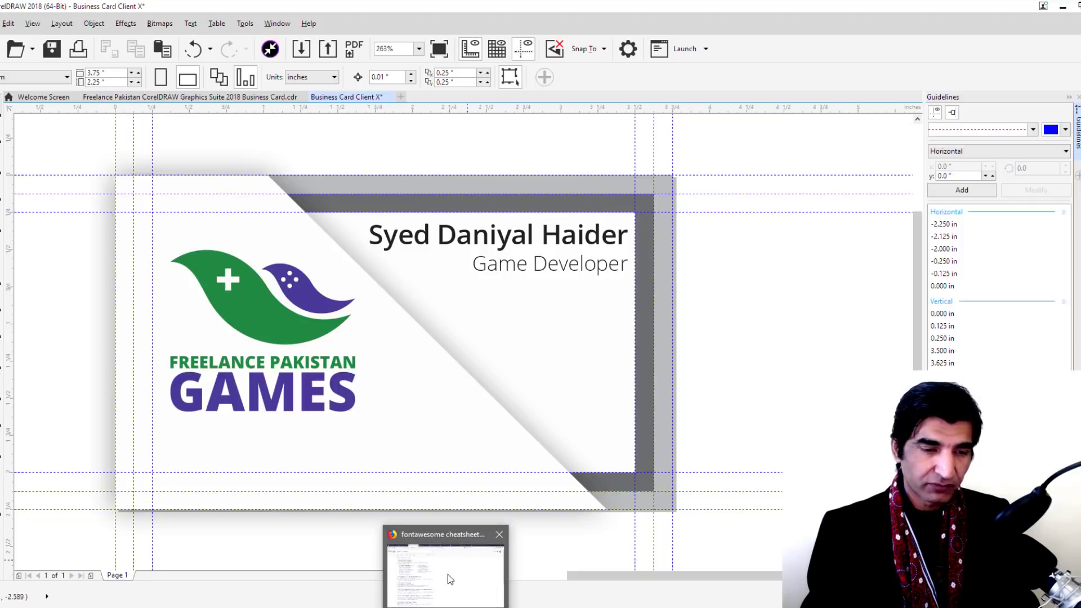
click(447, 569)
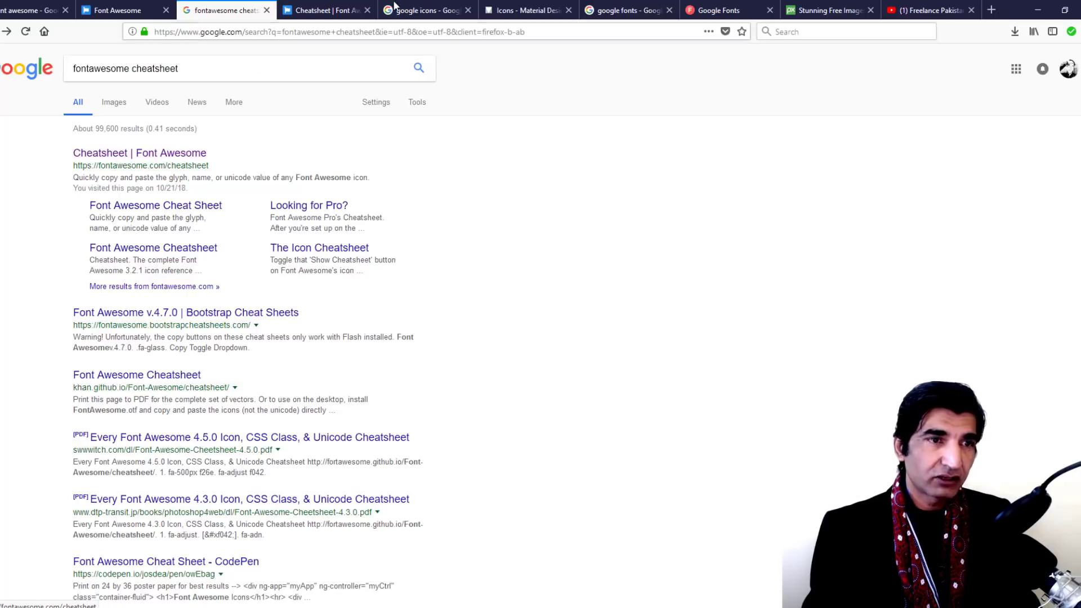
Browse the Font Awesome cheatsheet at fontawesome.com/cheatsheet and bring up Firefox's find bar
click(326, 12)
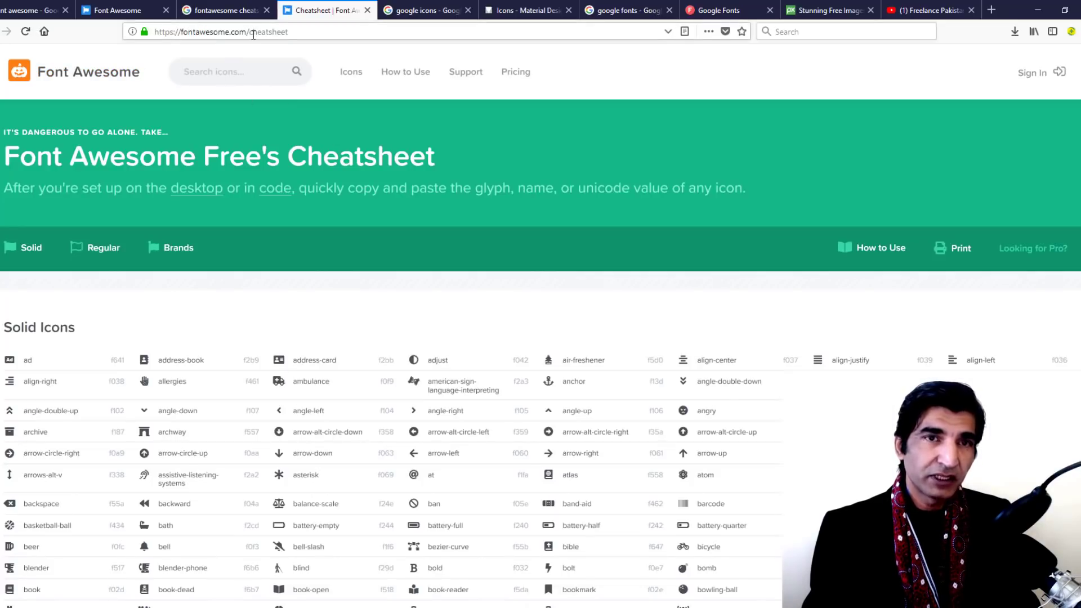
scroll(345, 247, down, 15)
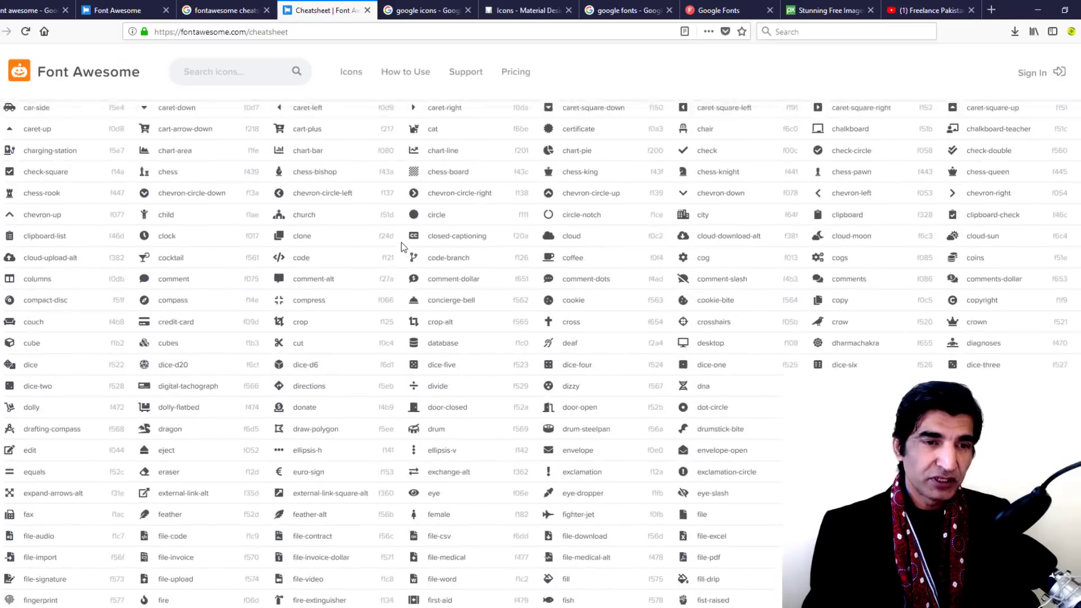
scroll(402, 246, up, 15)
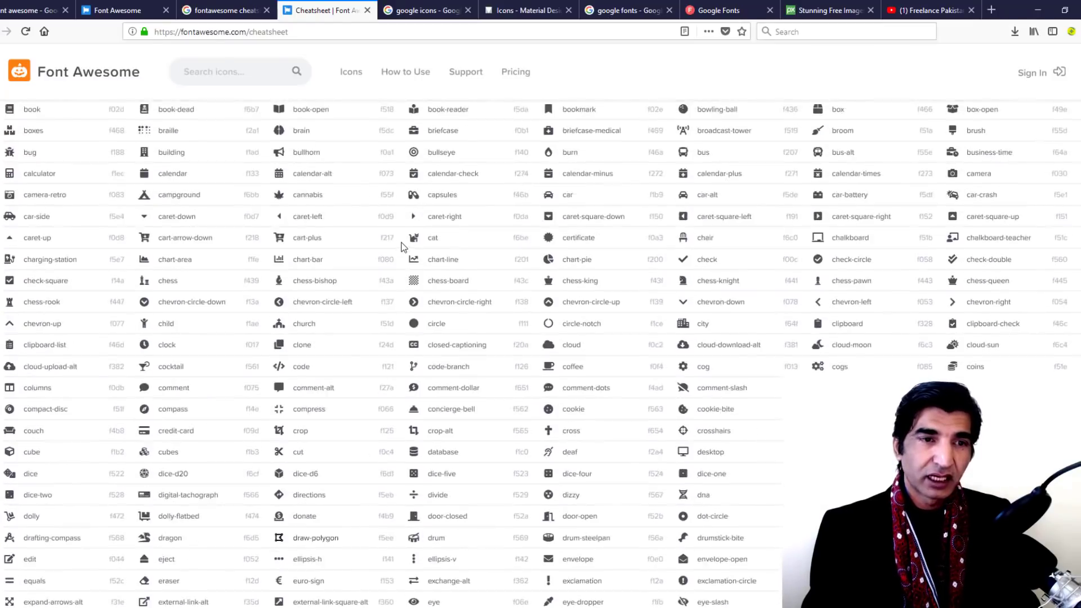
scroll(402, 246, up, 2)
scroll(402, 246, down, 5)
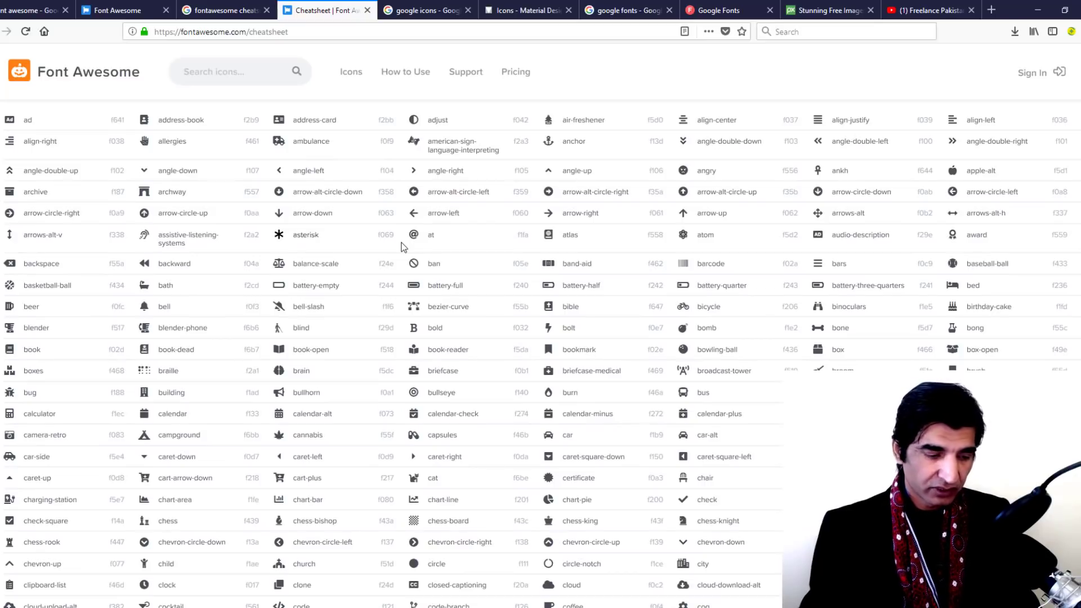
key(ctrl+f)
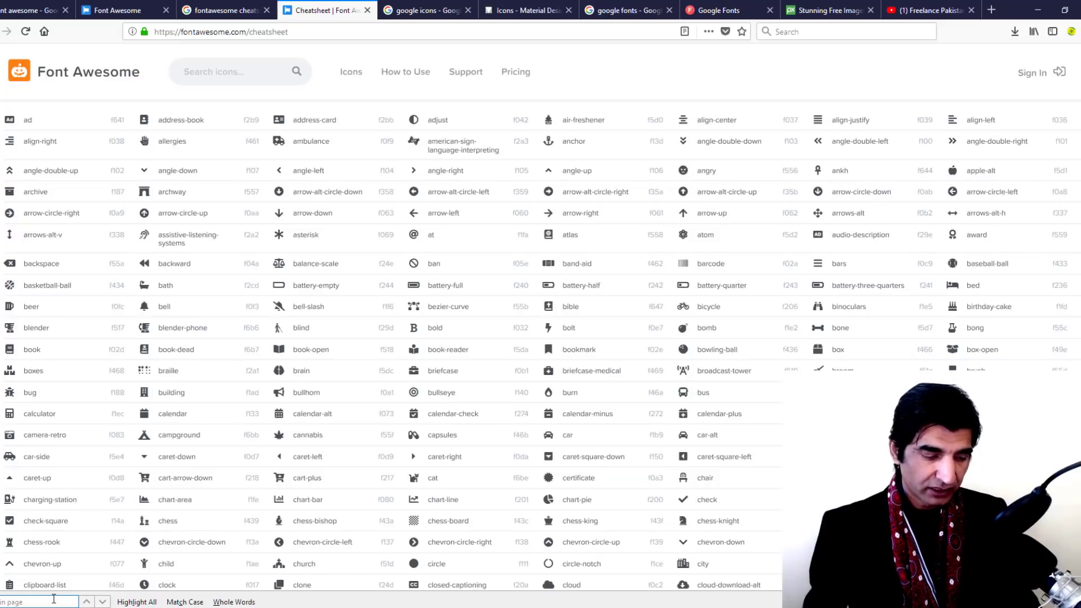
Search the cheatsheet for 'phone' and step past the microphone matches to the phone icon (f095)
text(phone)
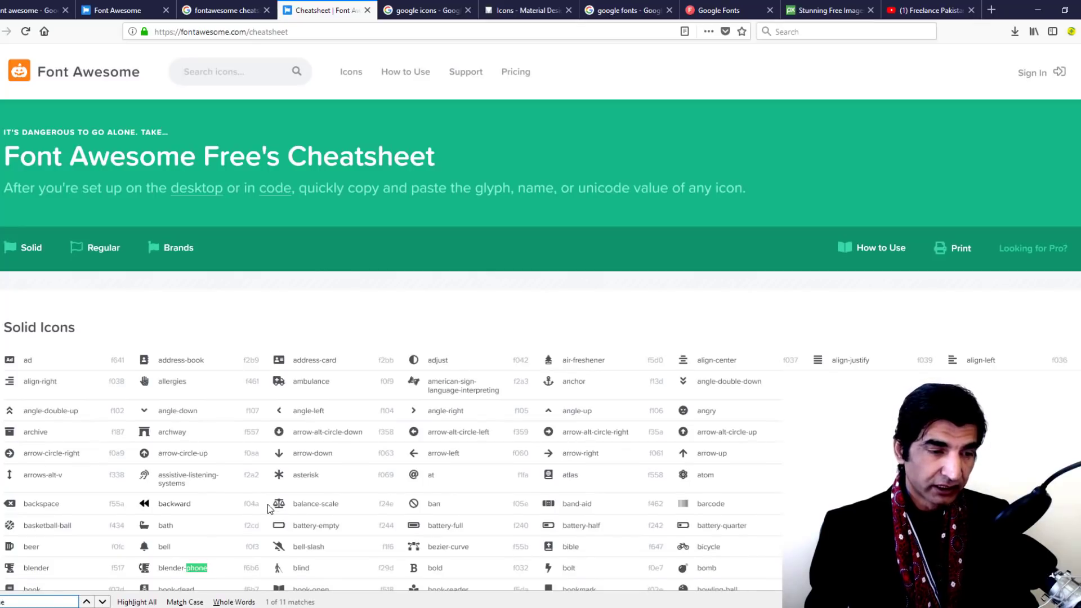
scroll(192, 506, down, 2)
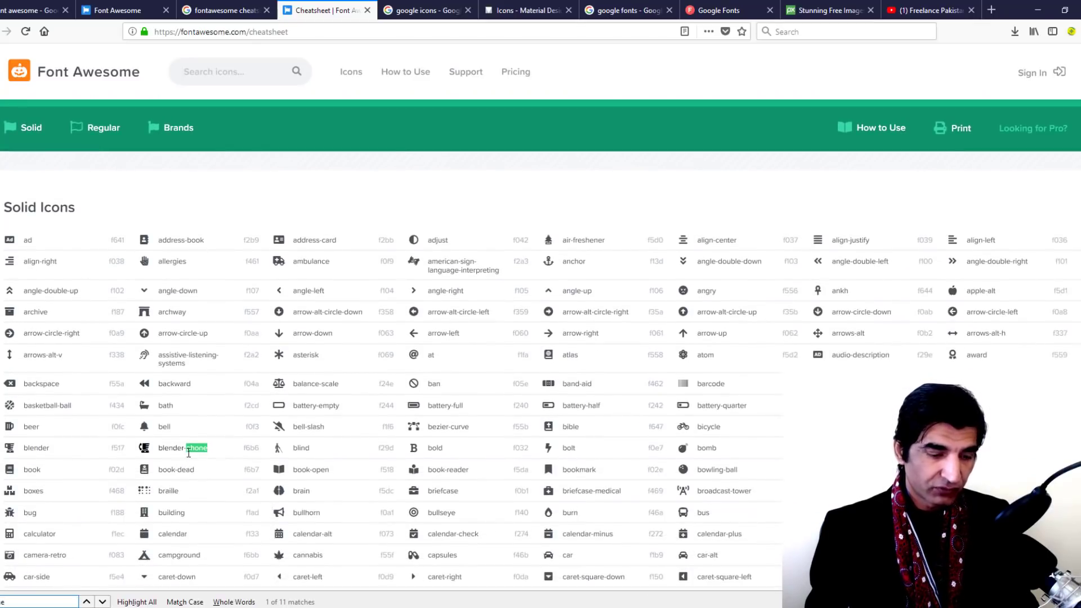
key(Return)
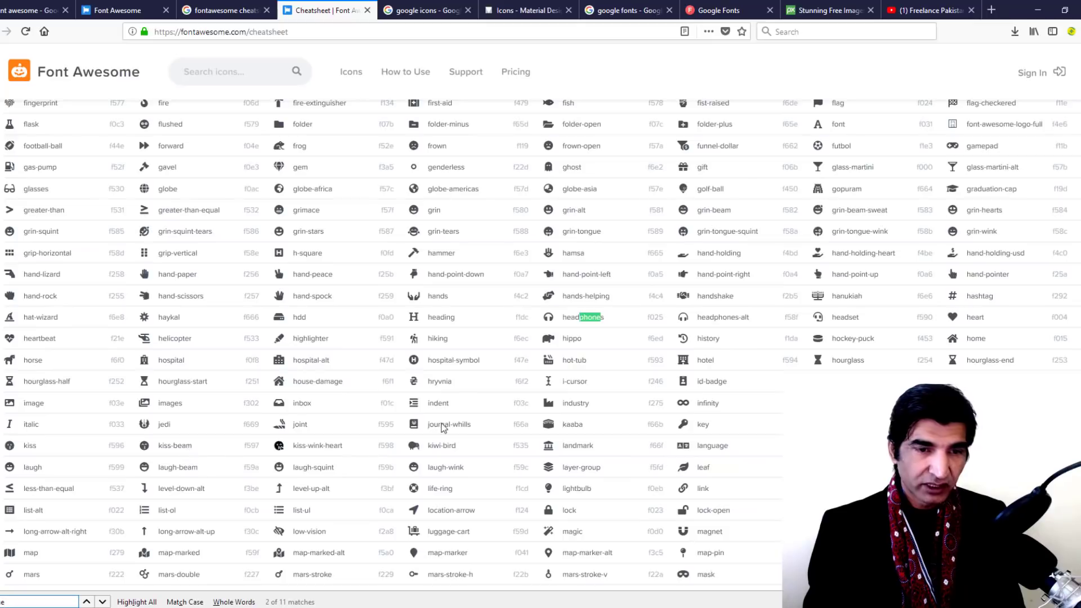
key(Return)
key(Return)
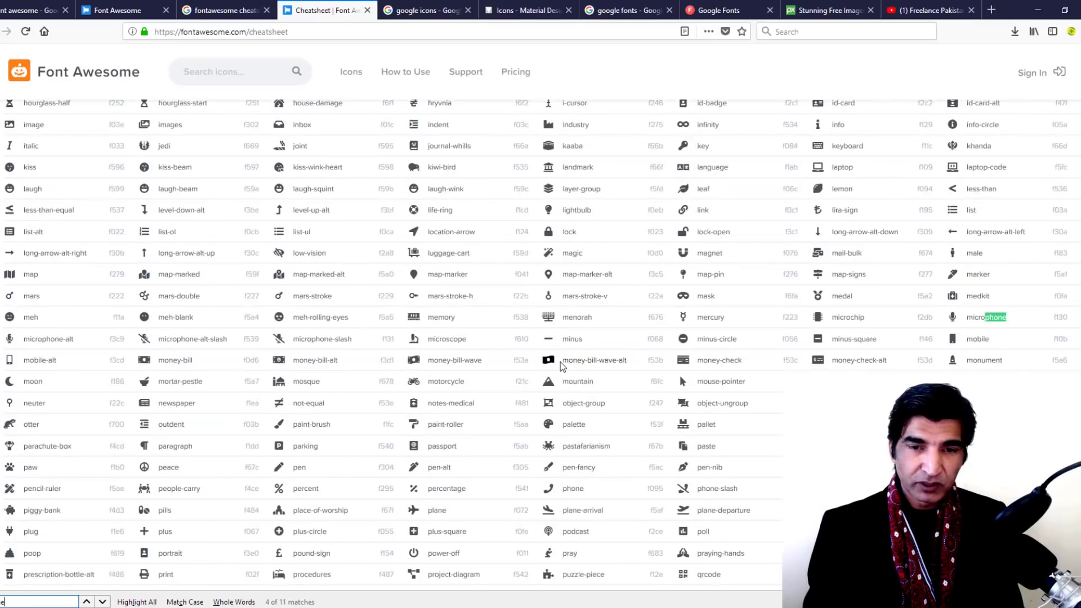
key(Return)
key(Return)
key(Return)
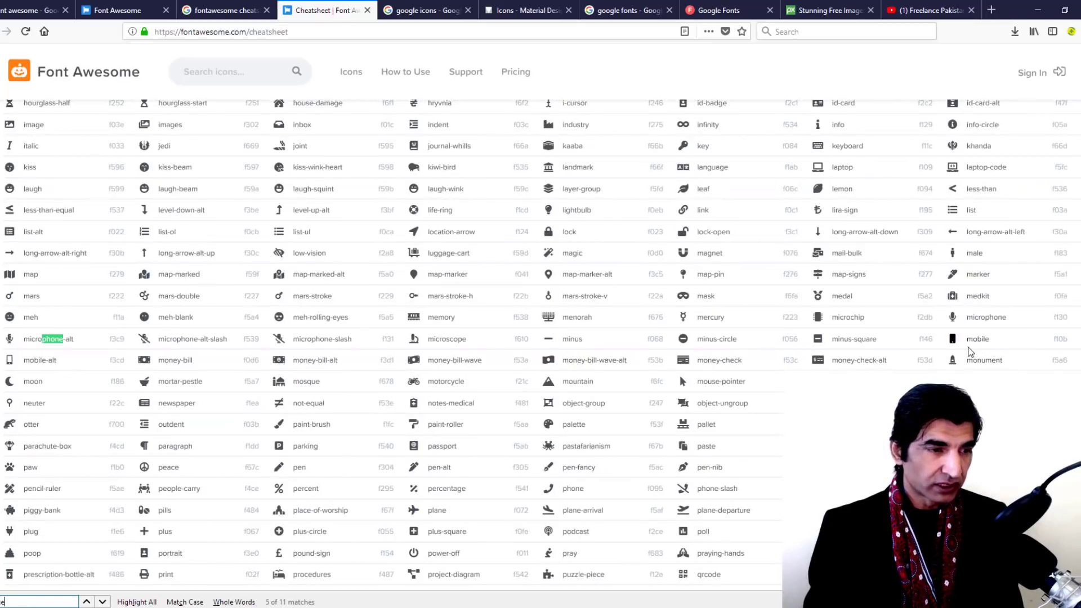
key(Return)
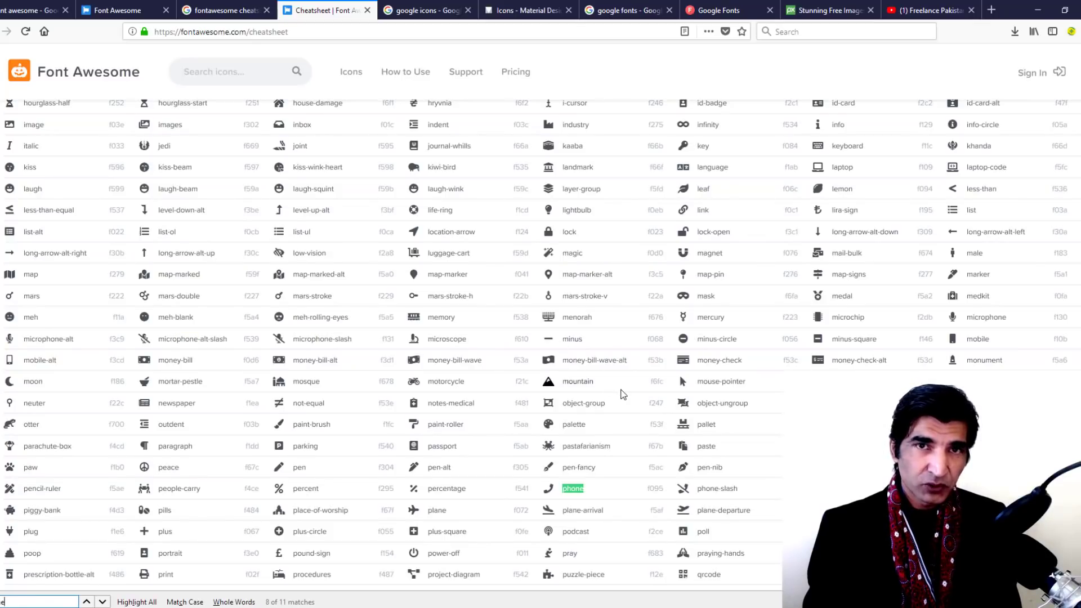
key(Return)
key(Return)
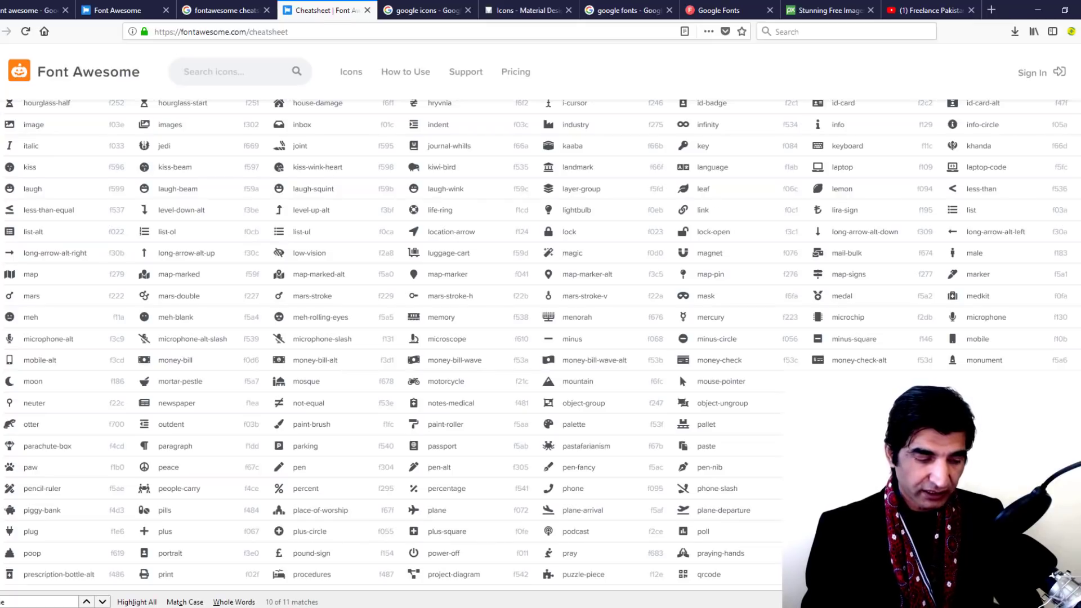
Back in the business card, start a new text object just below the Game Developer title
mouse_move(425, 601)
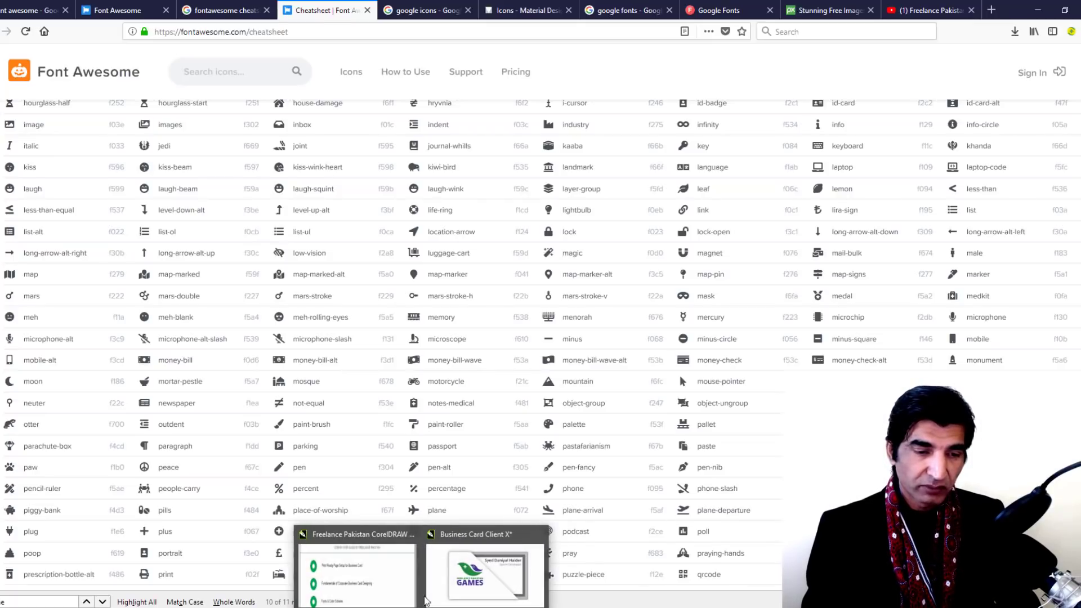
click(485, 574)
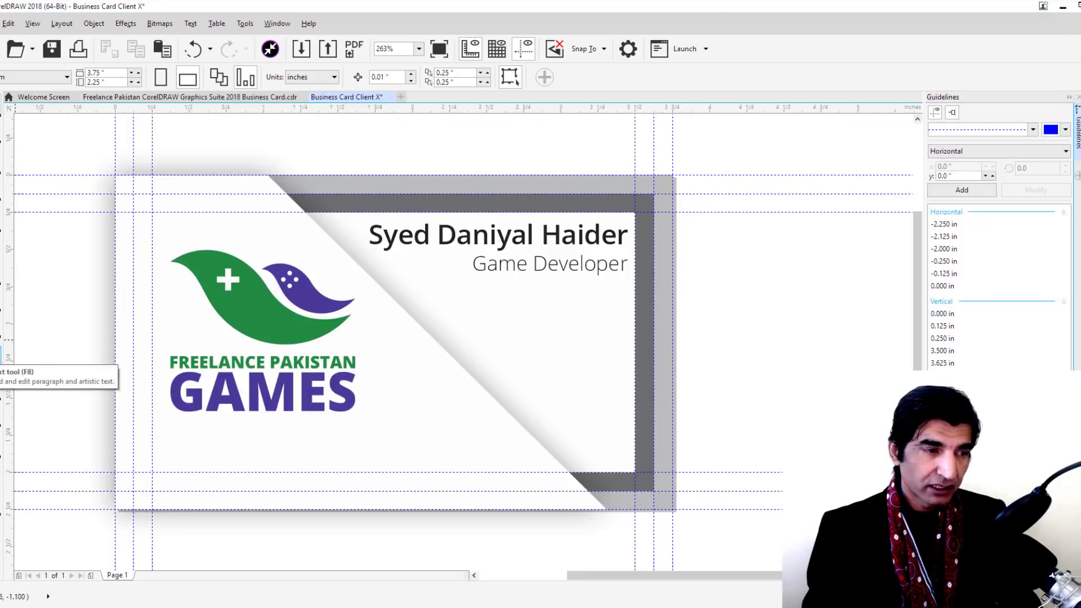
click(8, 355)
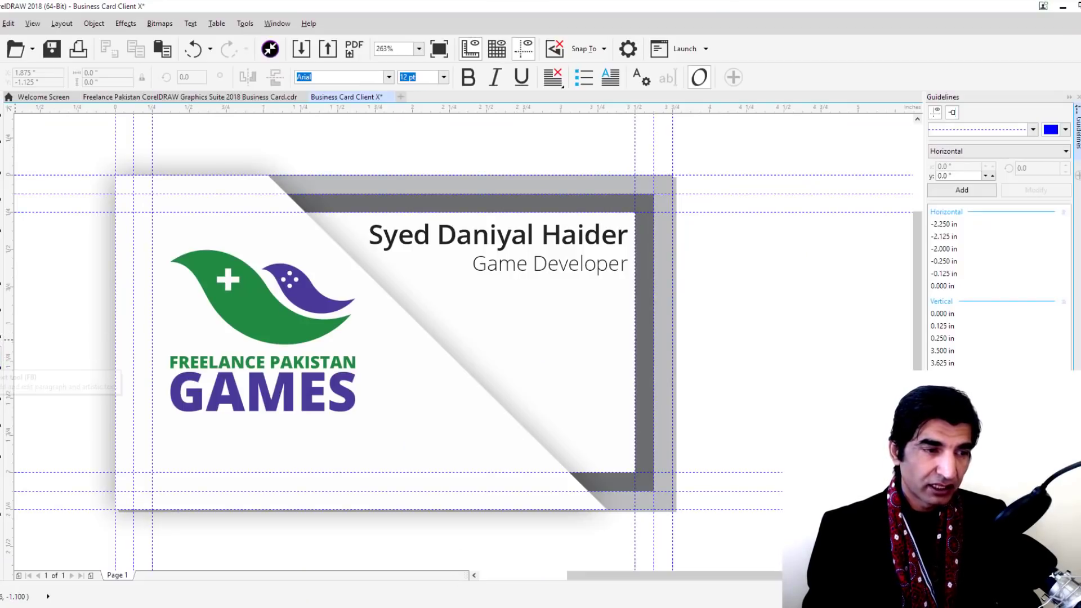
click(476, 319)
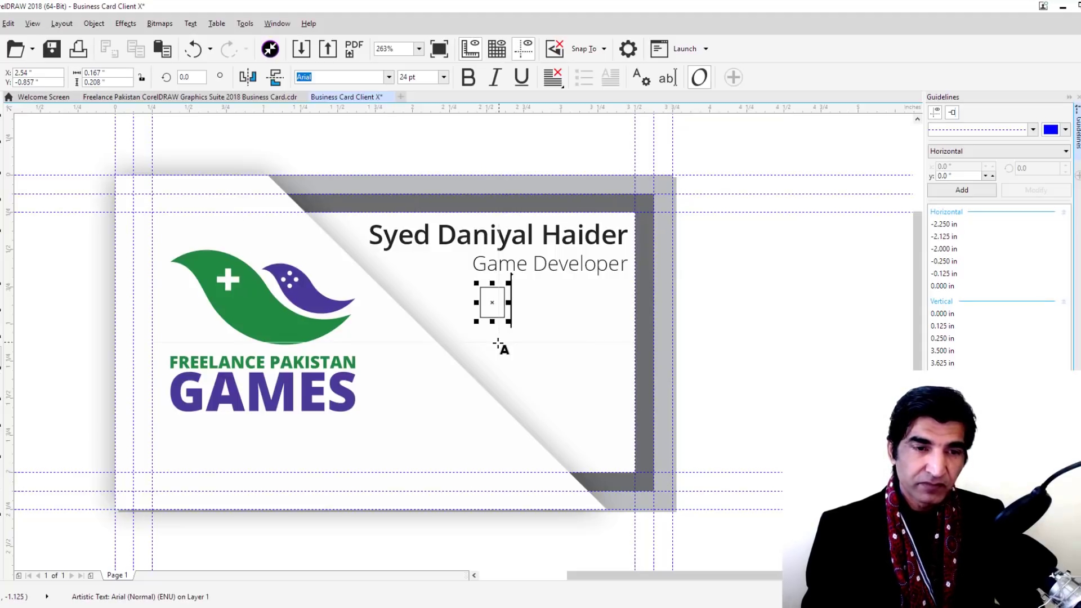
Switch the new character's font from Arial to FontAwesome so the icon glyph appears
double_click(494, 301)
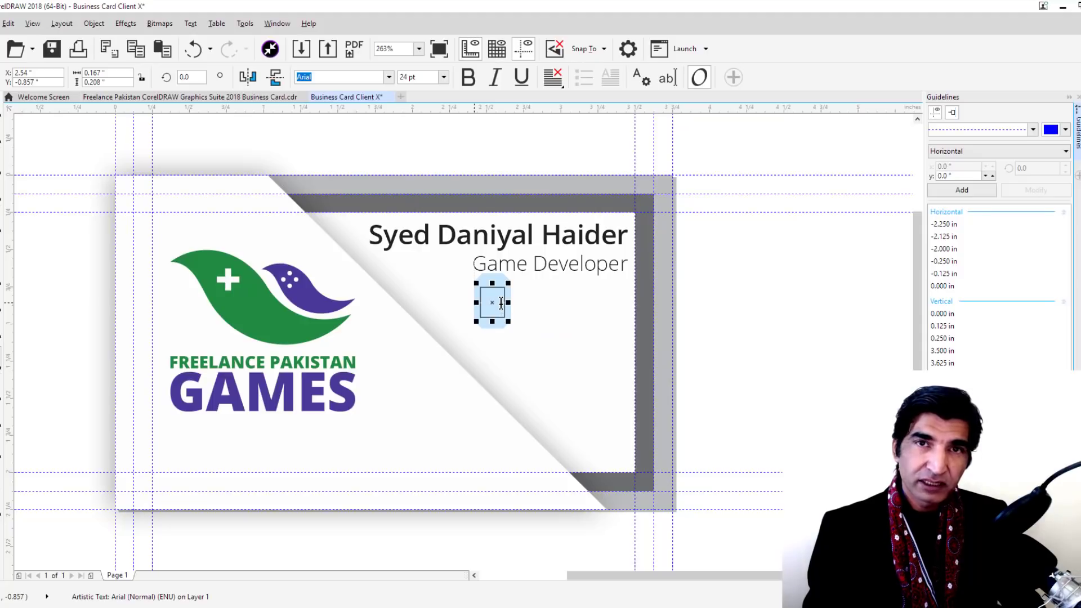
click(335, 76)
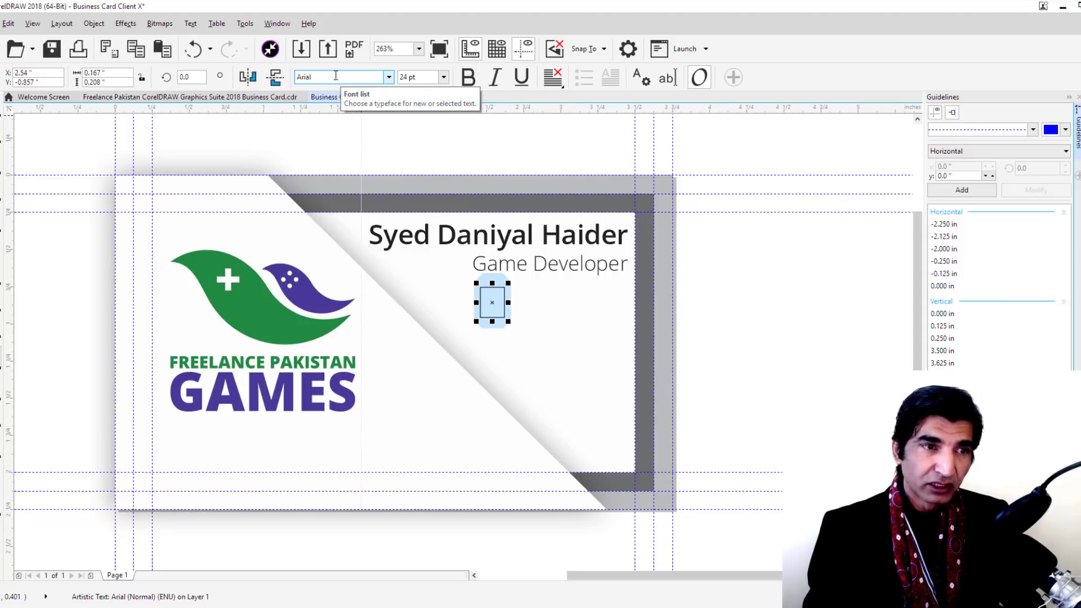
drag(335, 76, 291, 78)
text(Font Awesome 5 Brands)
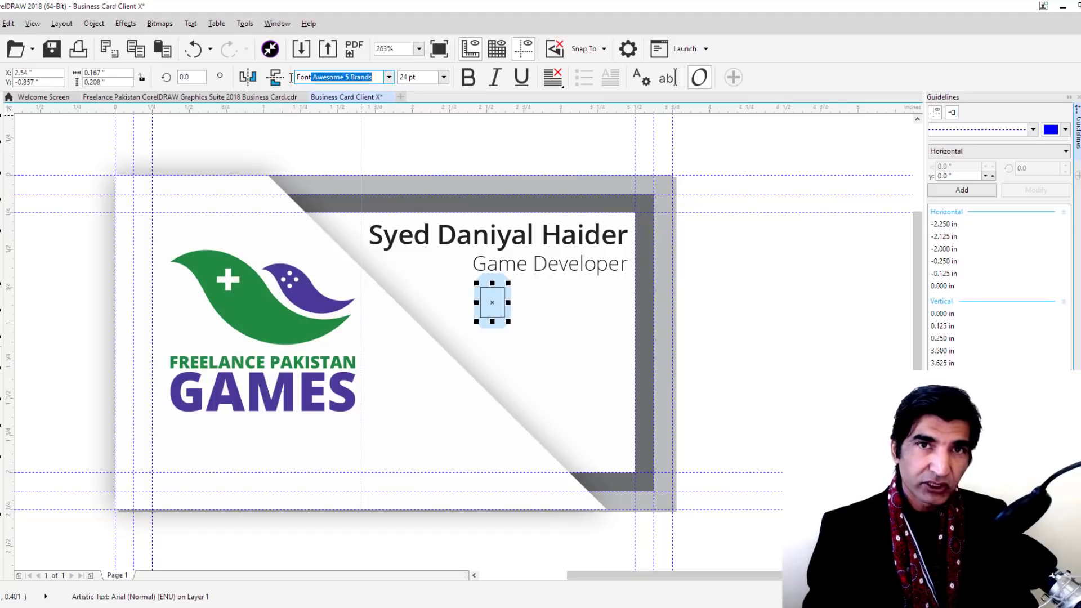
click(388, 78)
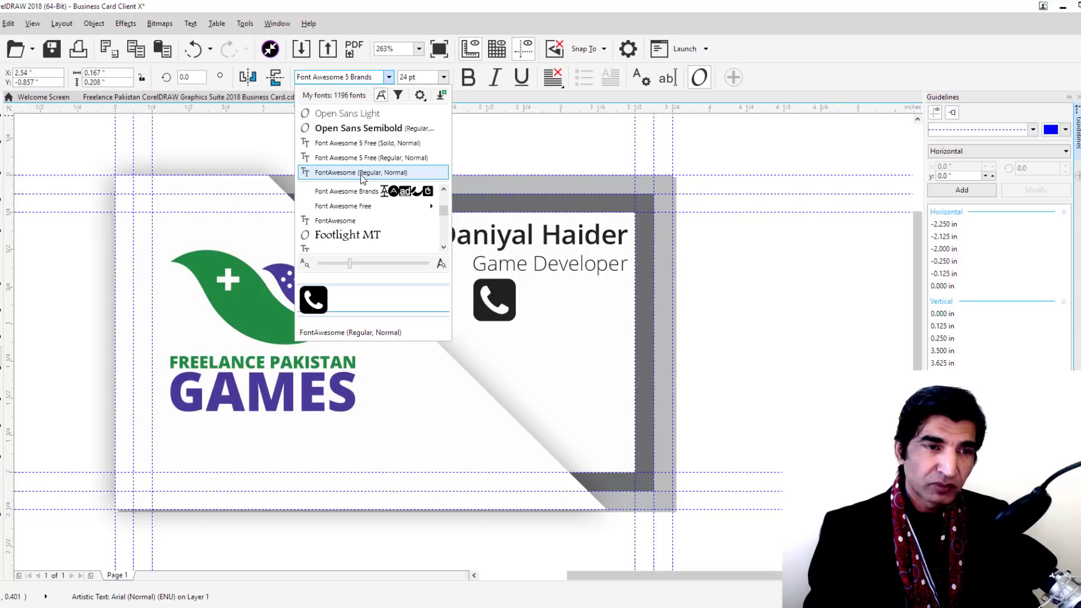
click(360, 175)
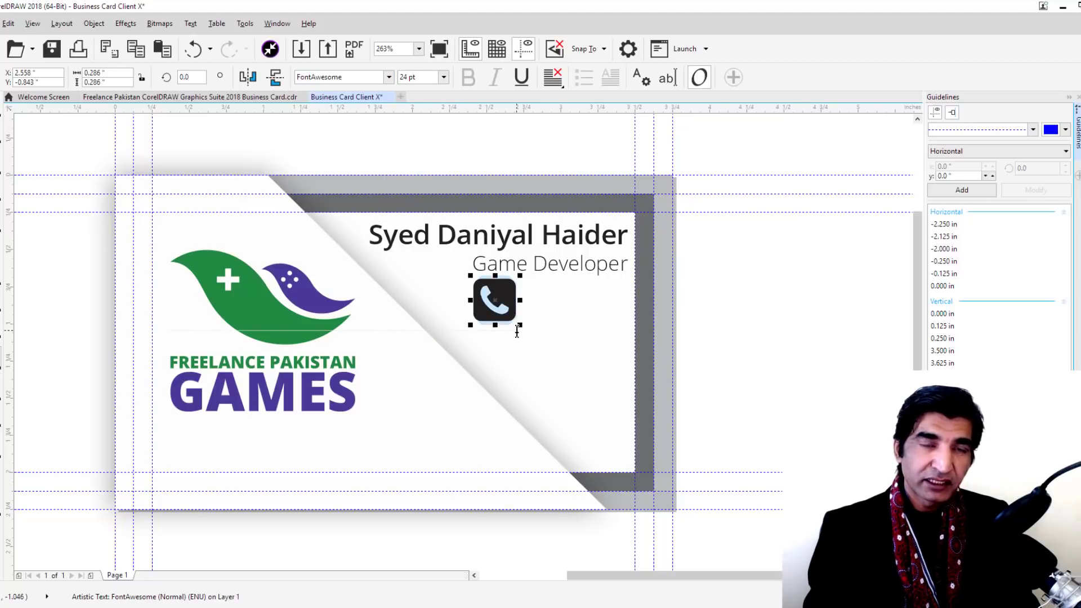
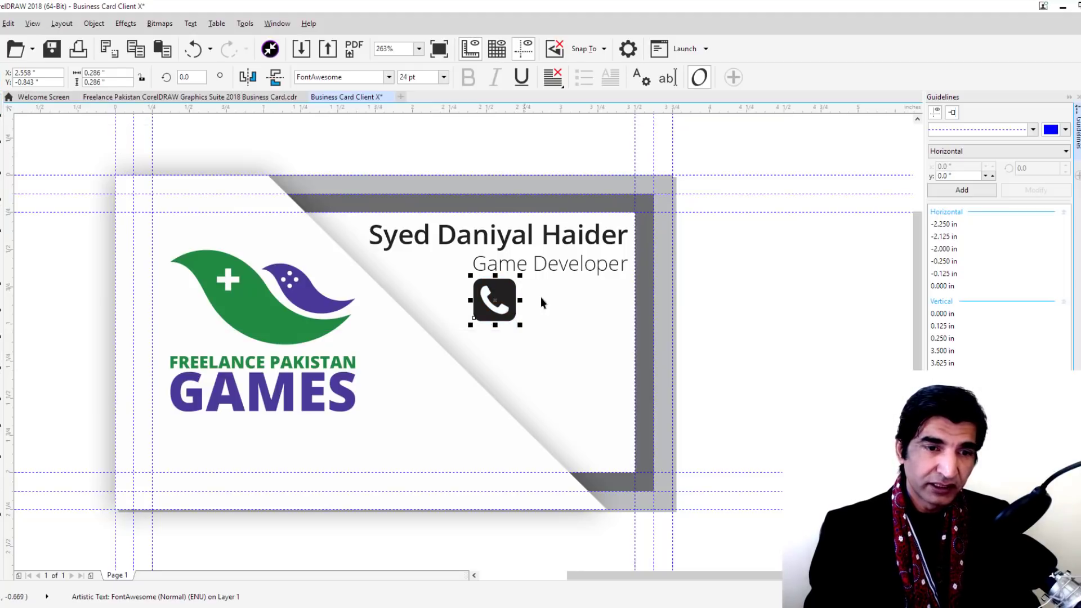
Search the Font Awesome cheatsheet for 'elop' and copy the envelope icon
click(543, 301)
click(506, 310)
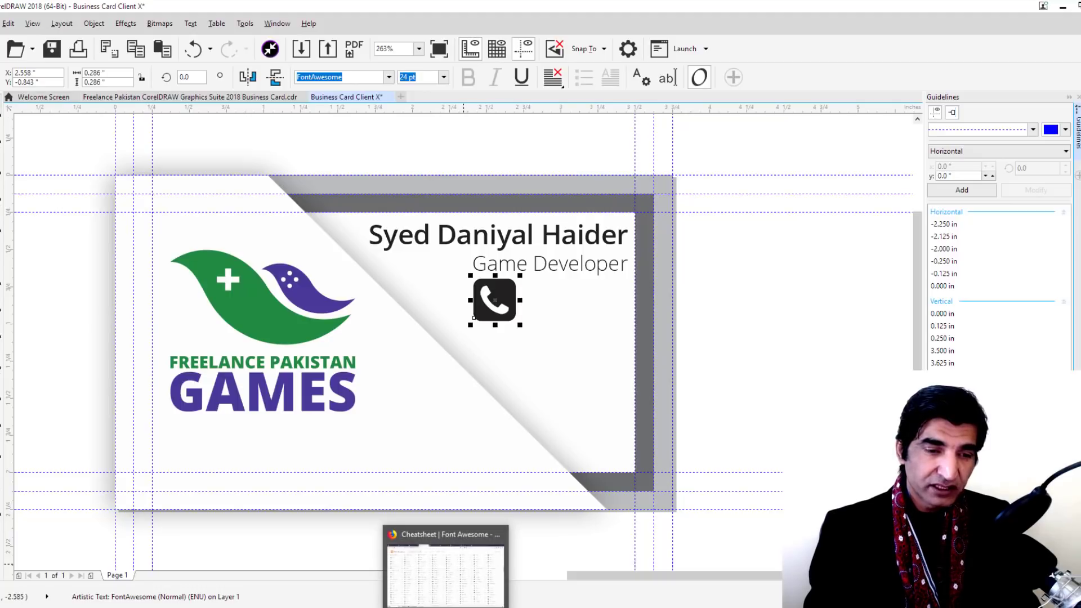
click(444, 570)
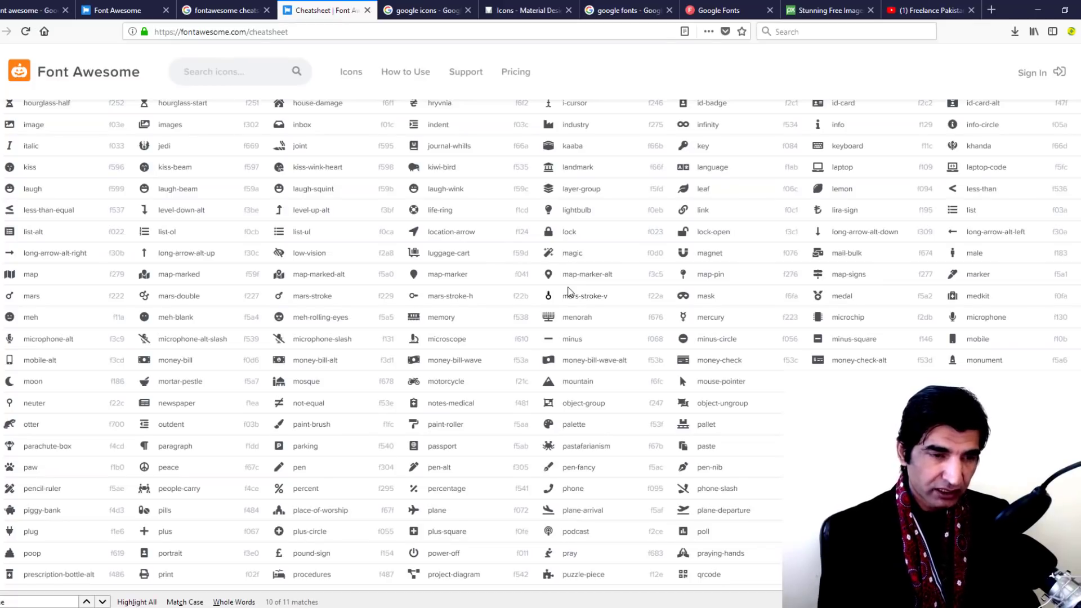
key(ctrl+f)
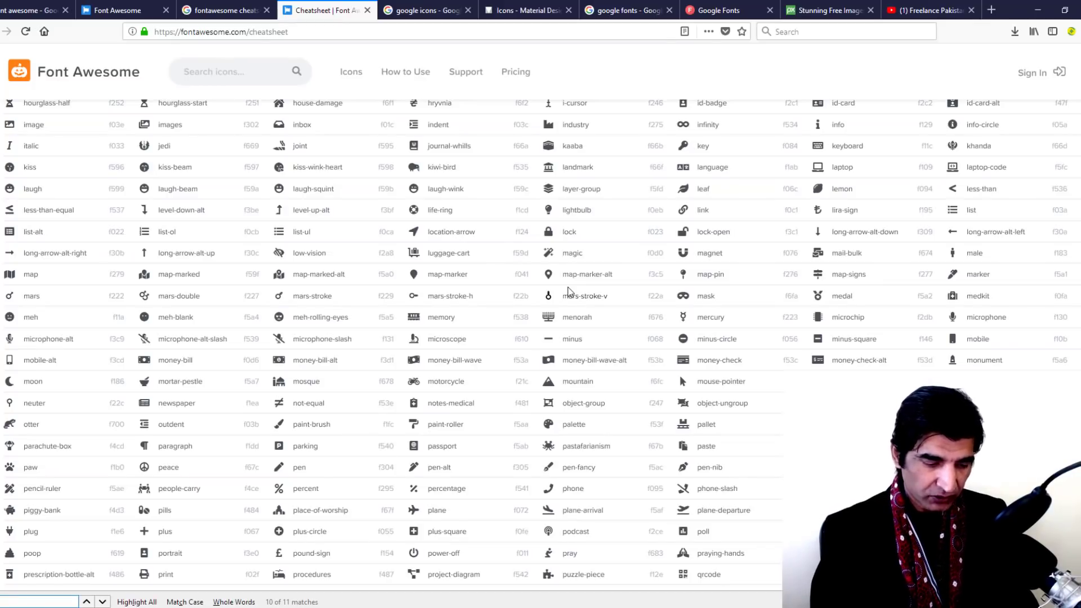
text(envelo)
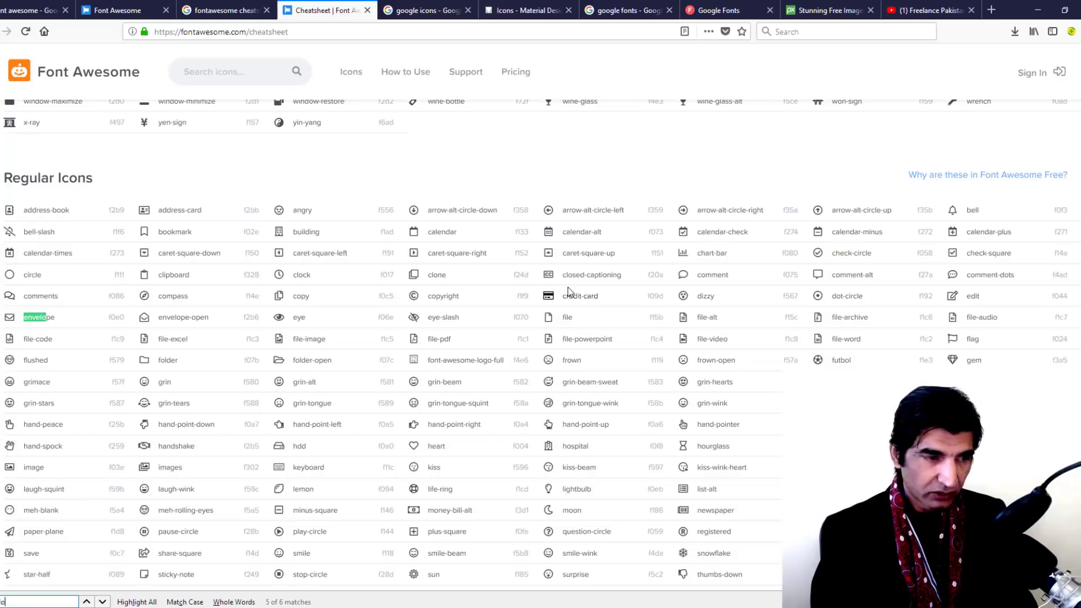
text(p)
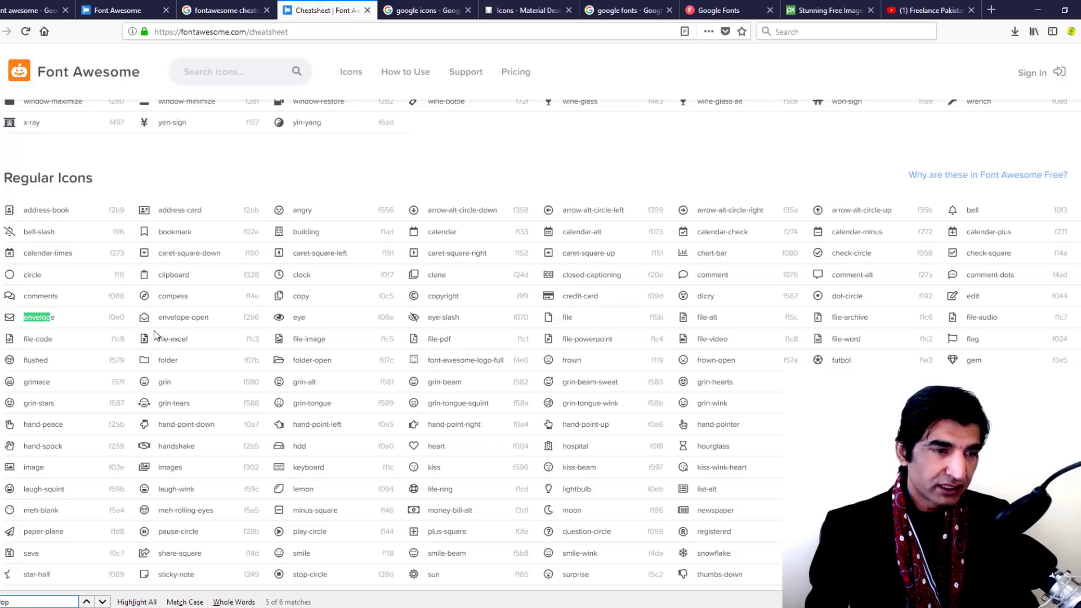
click(9, 318)
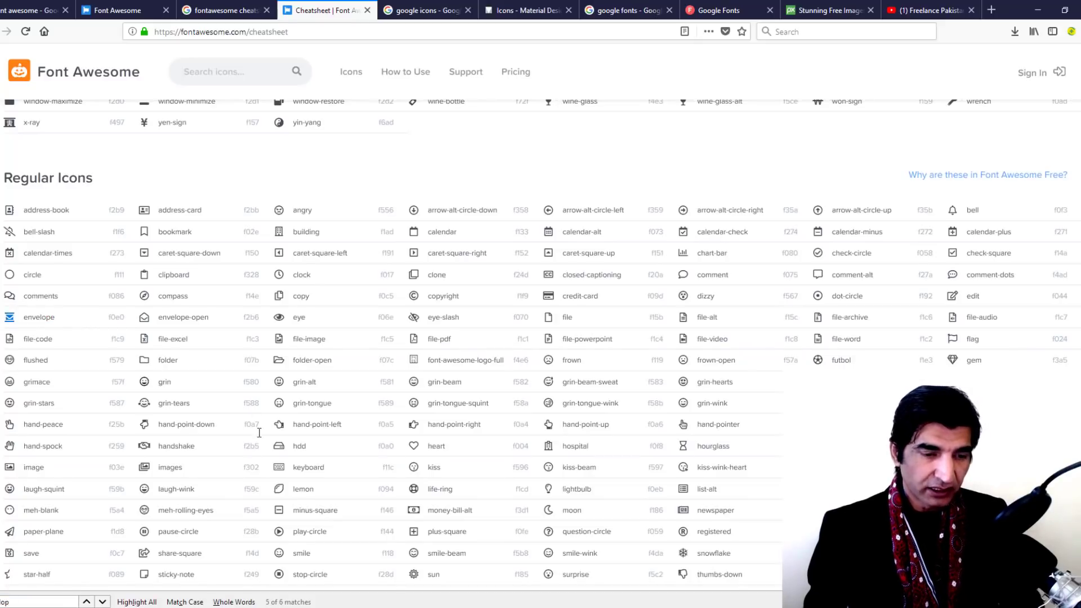
Duplicate the phone icon just below itself and replace its glyph with the pasted envelope icon
mouse_move(401, 606)
click(435, 556)
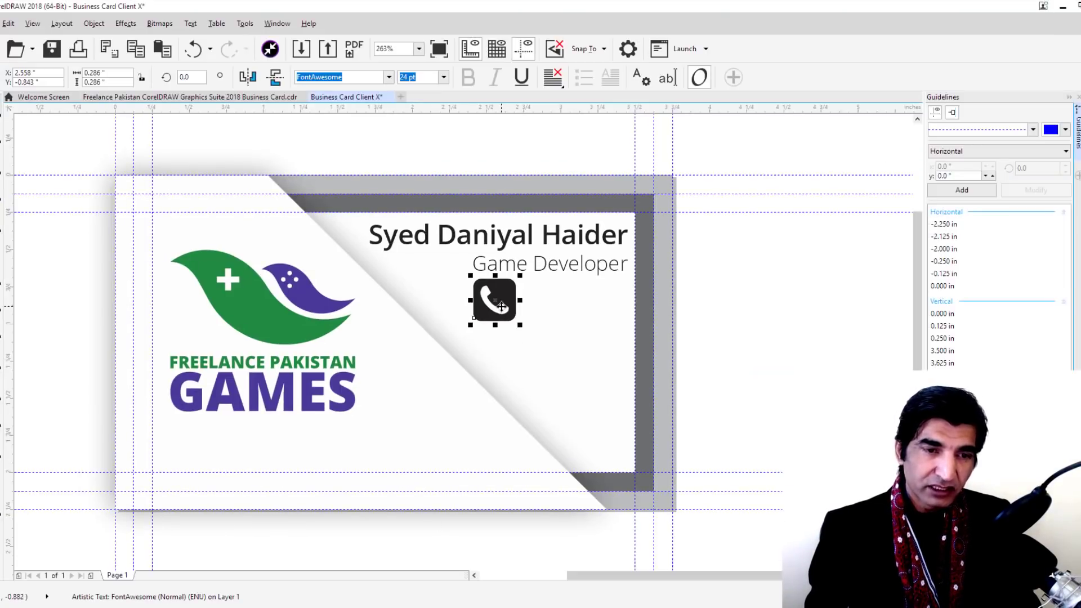
drag(501, 307, 501, 348)
right_click(501, 354)
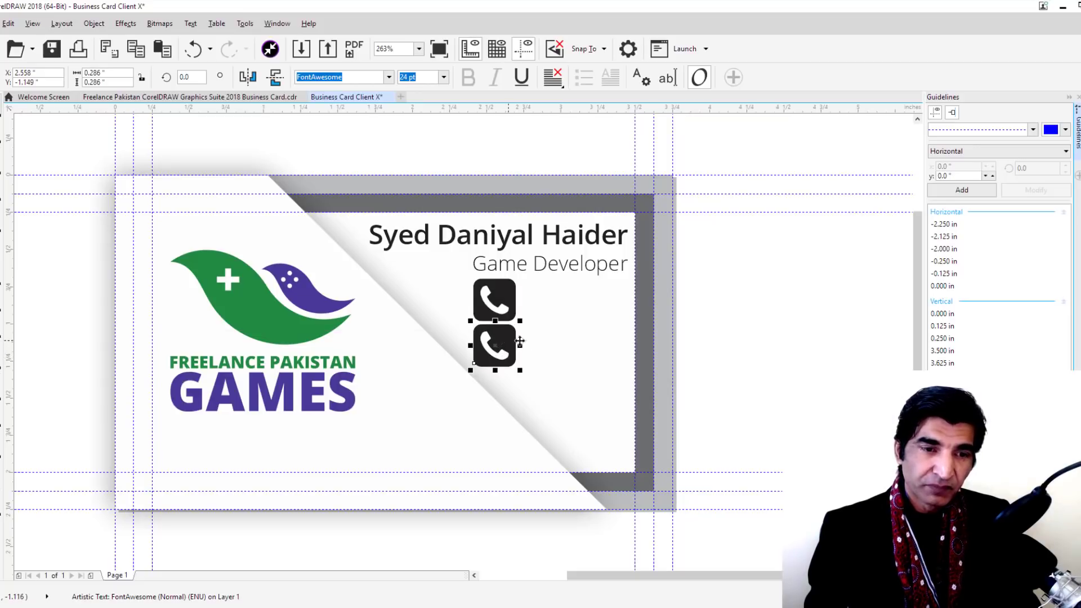
double_click(510, 342)
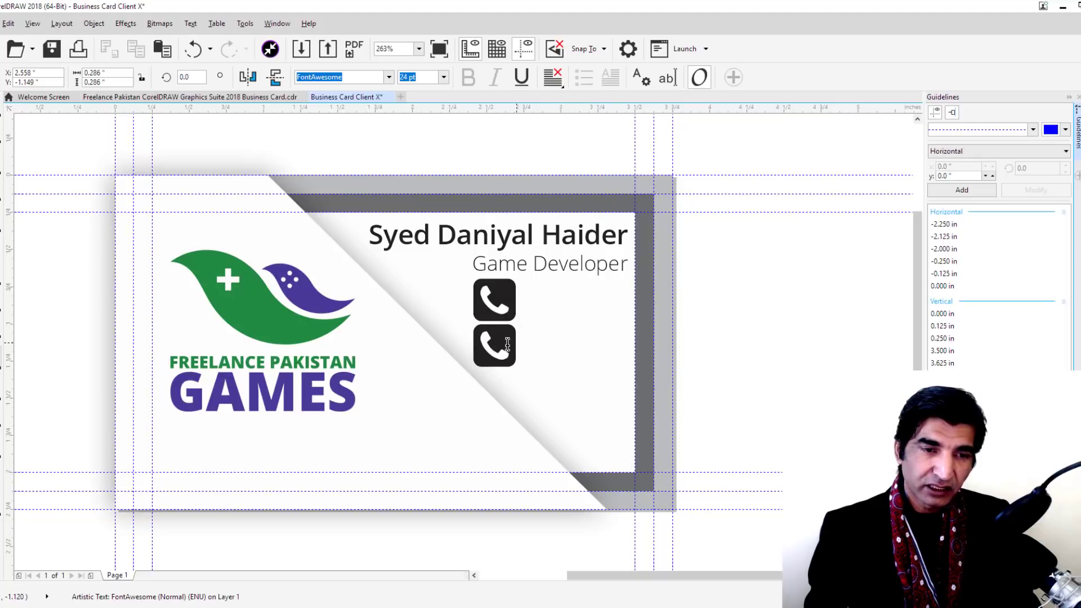
drag(516, 343, 472, 344)
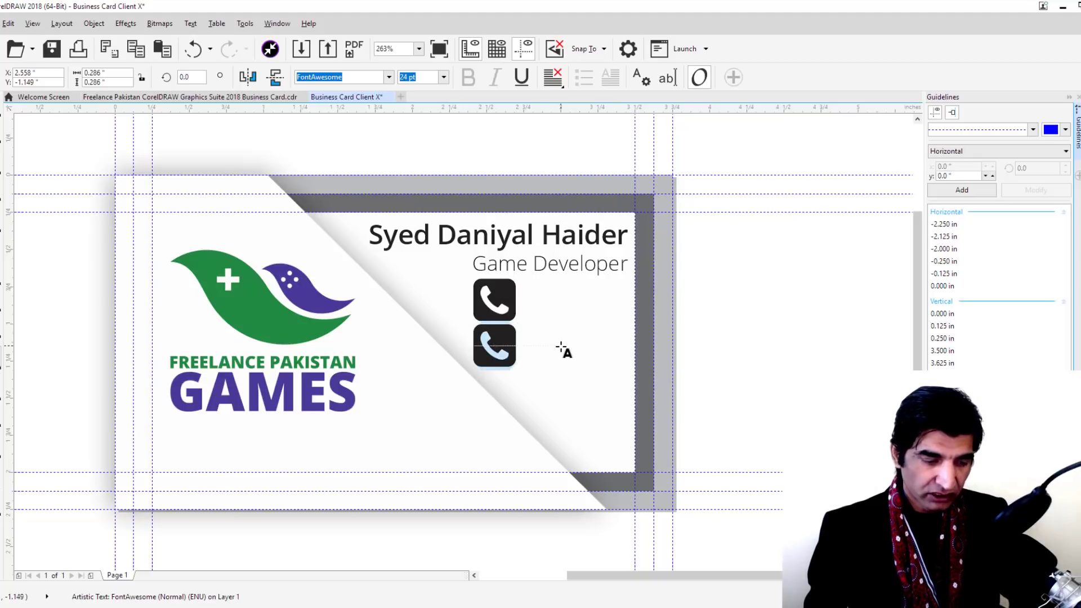
key(ctrl+v)
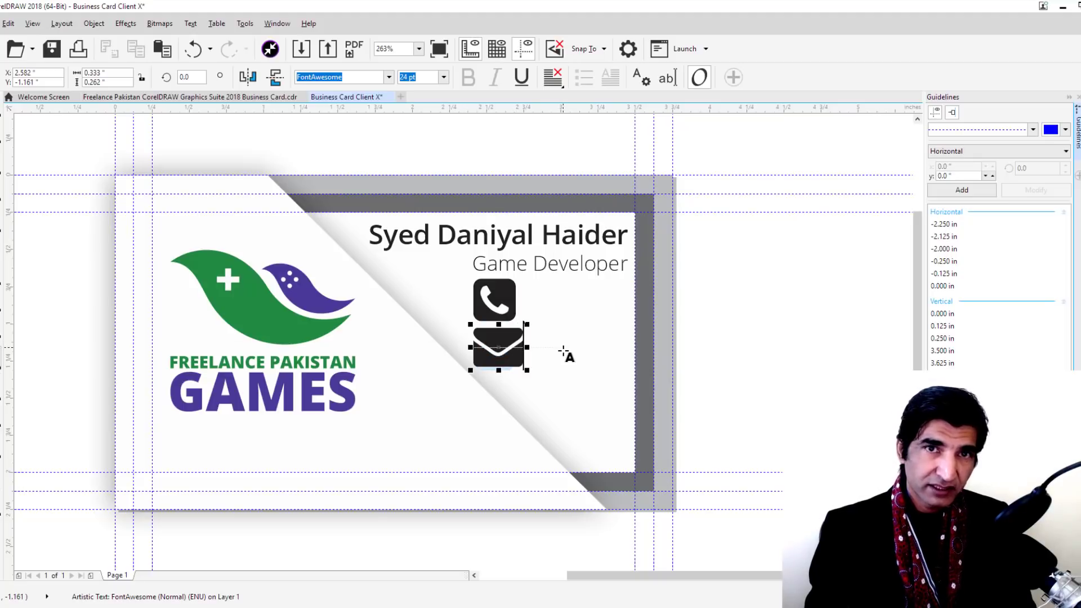
key(Escape)
click(8, 138)
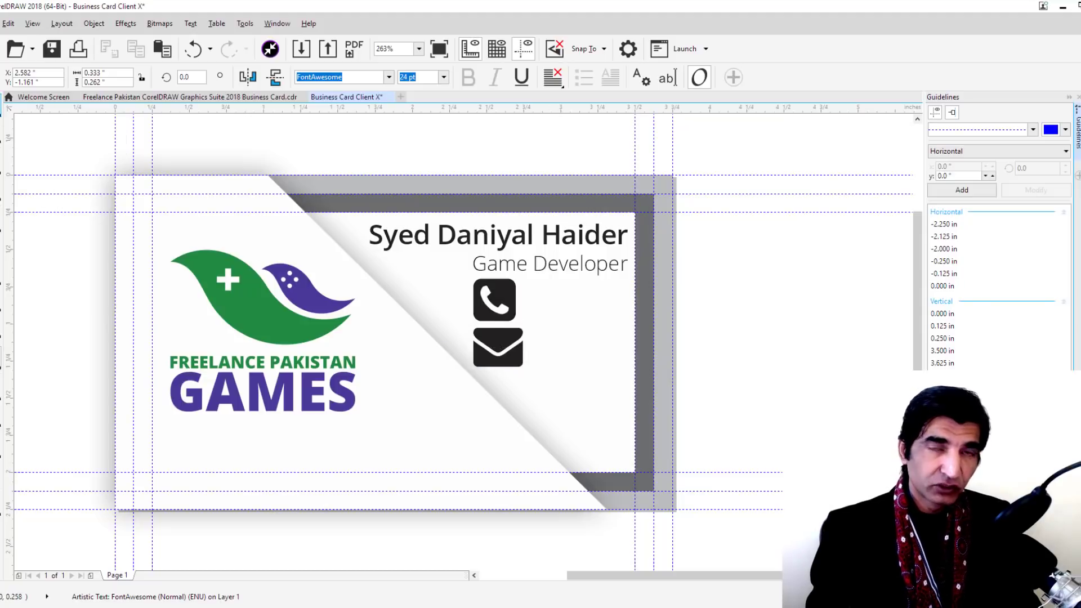
Search the cheatsheet for 'facebook' and copy the facebook icon
click(447, 568)
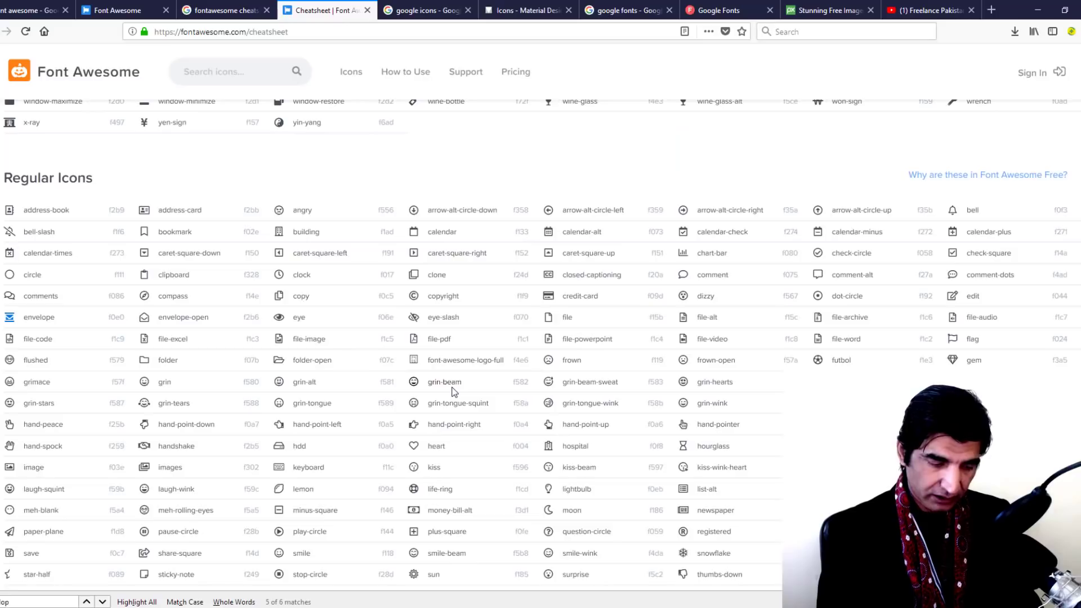
key(ctrl+a)
key(BackSpace)
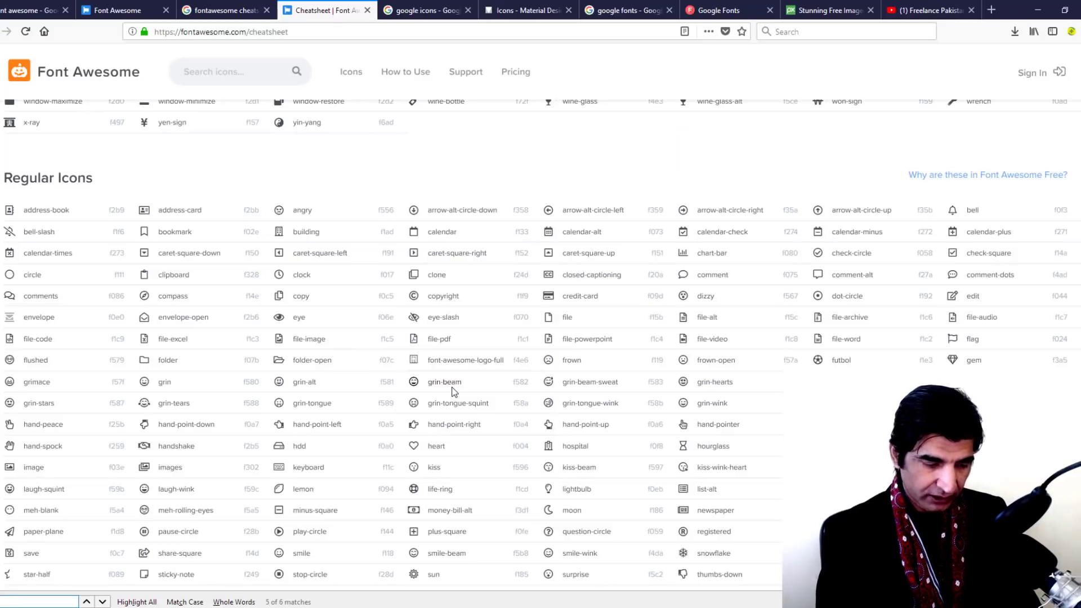
text(face)
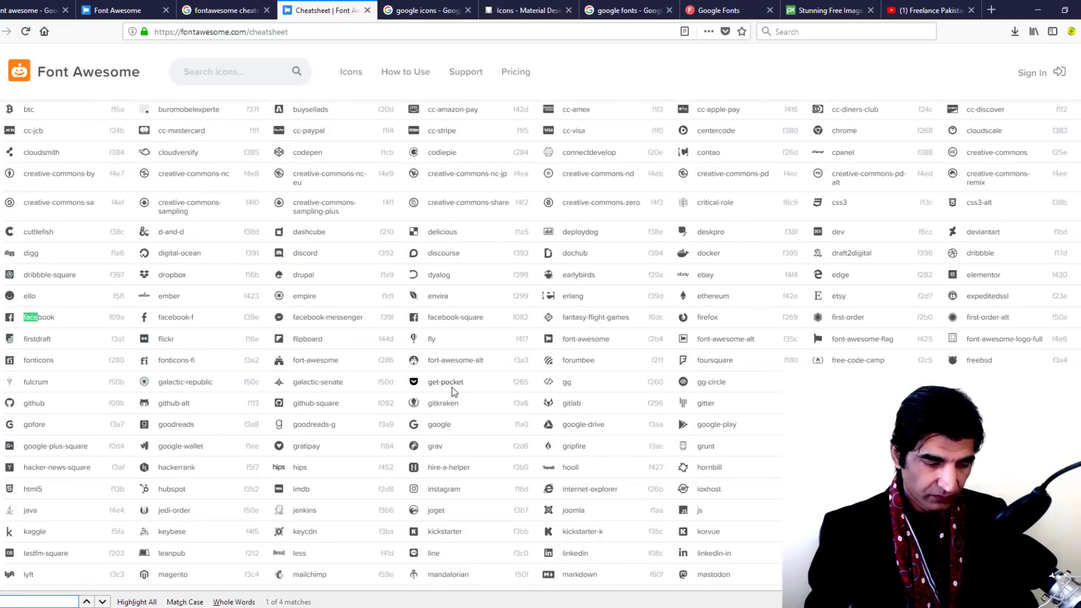
text(book)
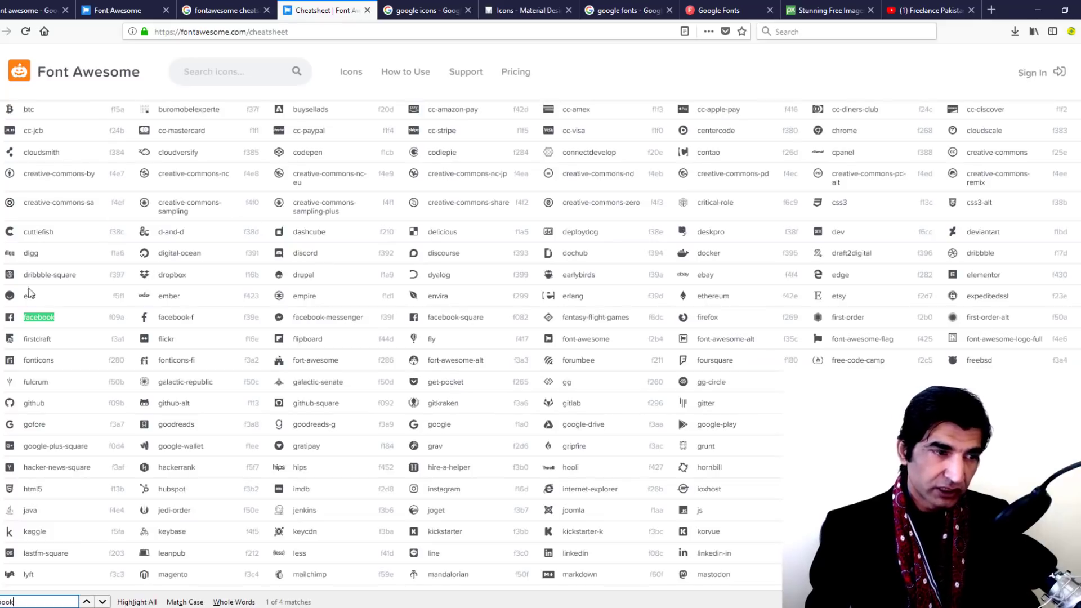
click(11, 319)
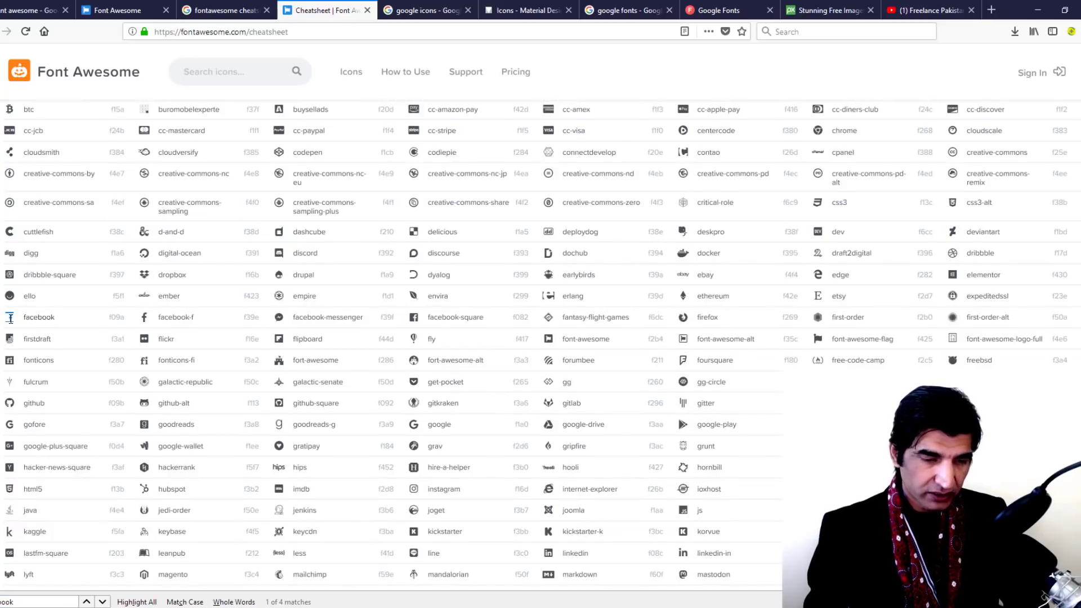
mouse_move(445, 598)
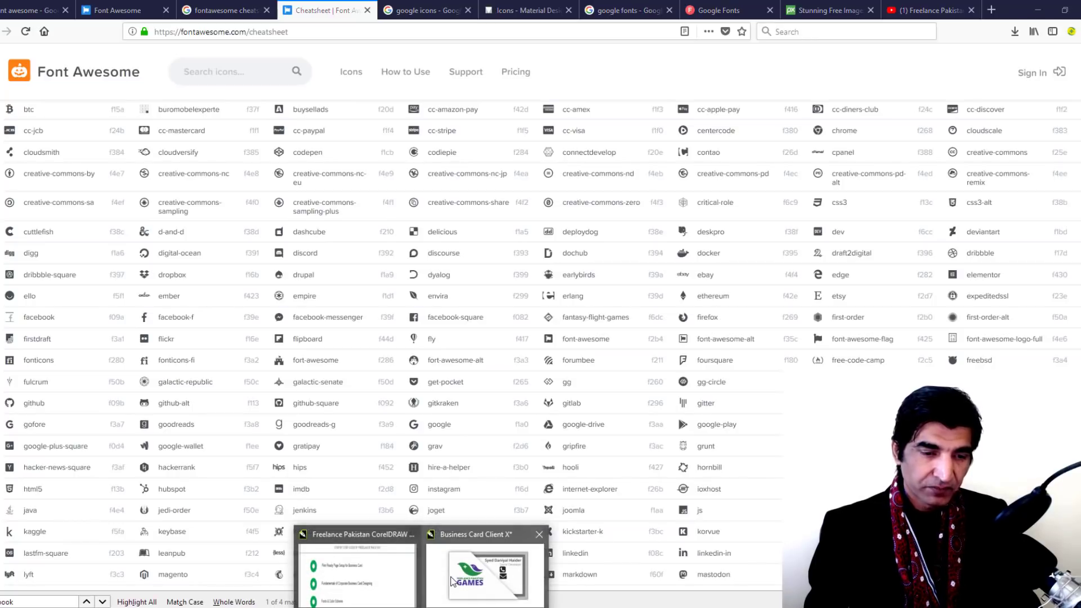
click(450, 580)
Duplicate the envelope icon lower down and turn its glyph into the Facebook 'f'
drag(508, 366, 508, 419)
right_click(509, 420)
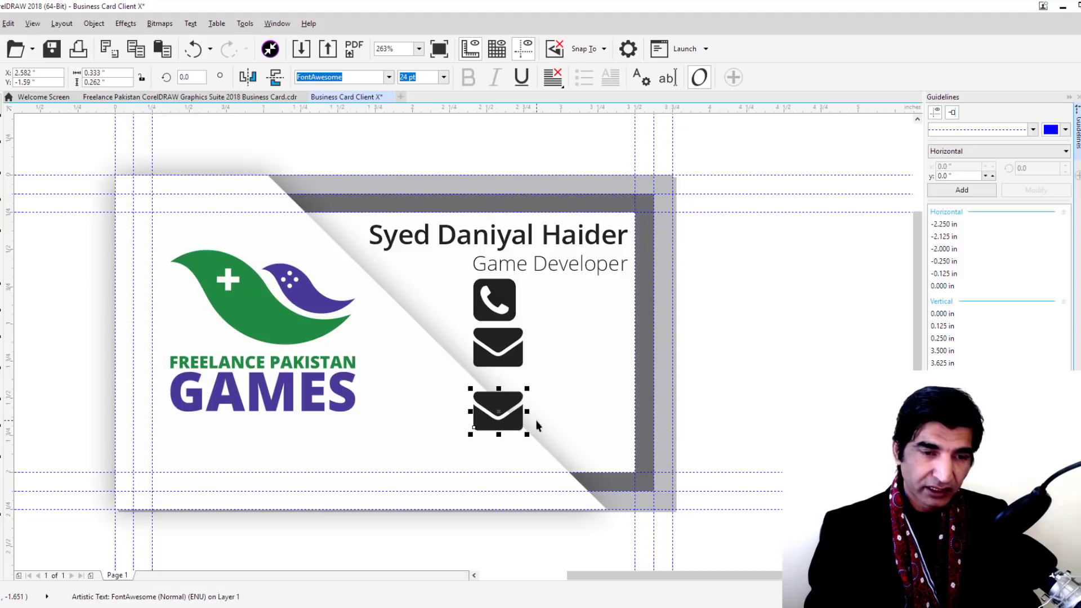
drag(527, 411, 524, 411)
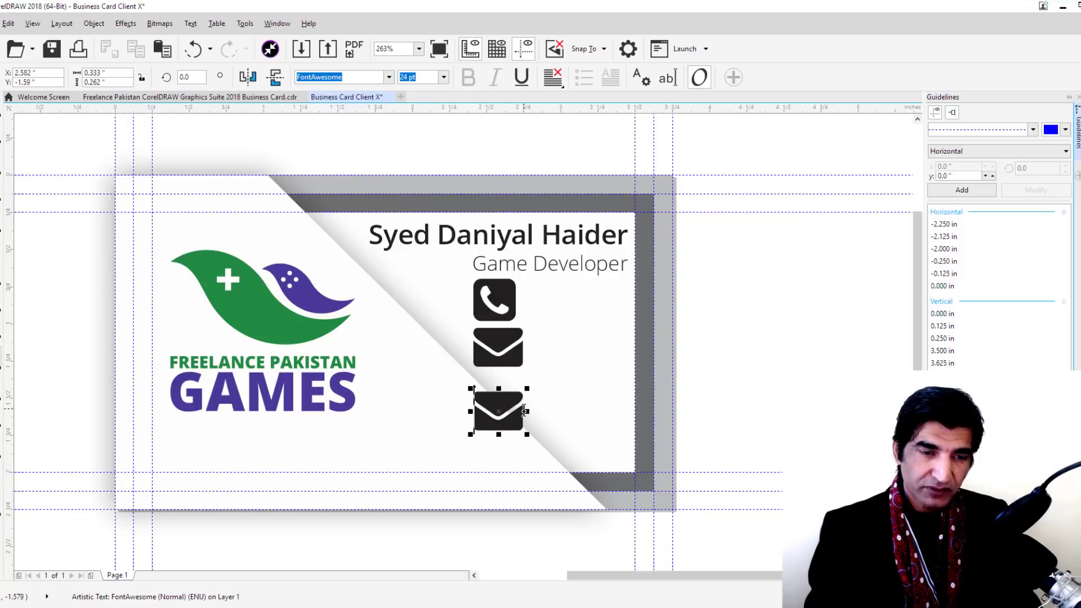
double_click(466, 409)
key(shift+End)
text(f)
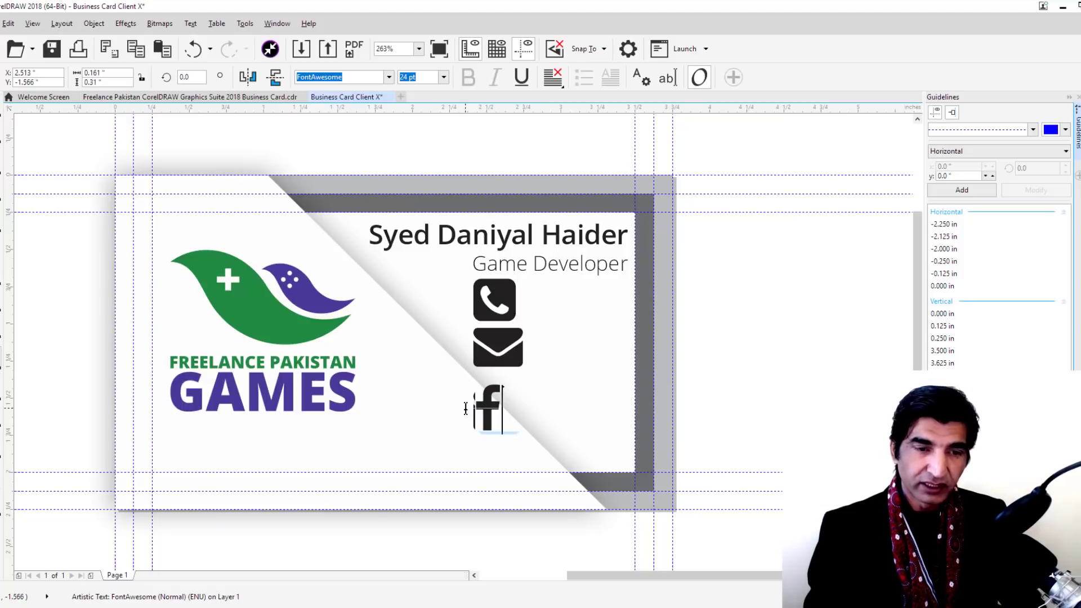
key(ctrl+space)
Search the cheatsheet for 'twitter' and copy the twitter icon
mouse_move(445, 606)
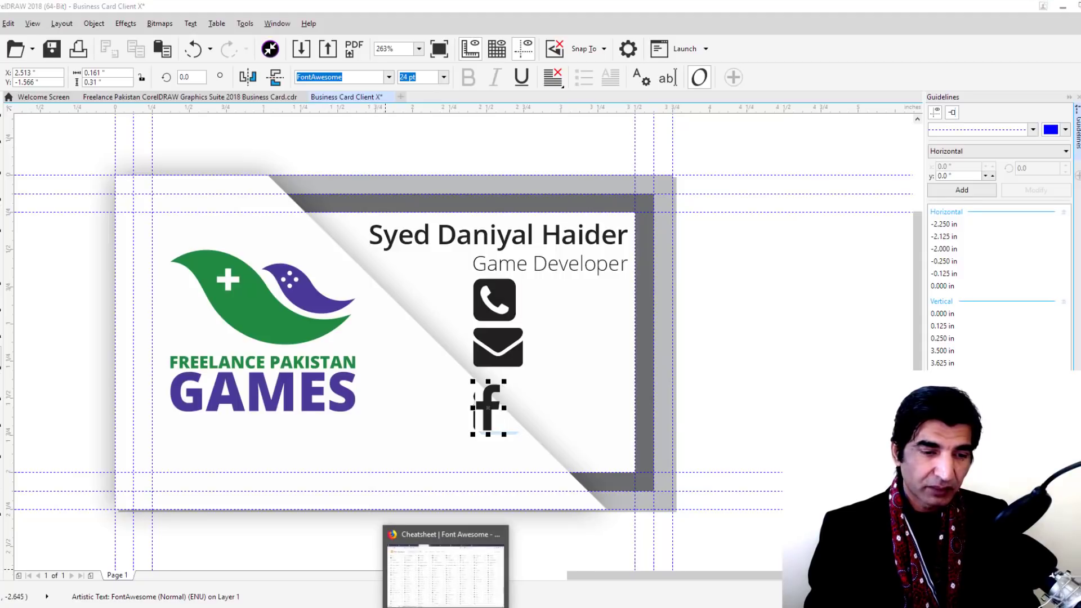
click(445, 569)
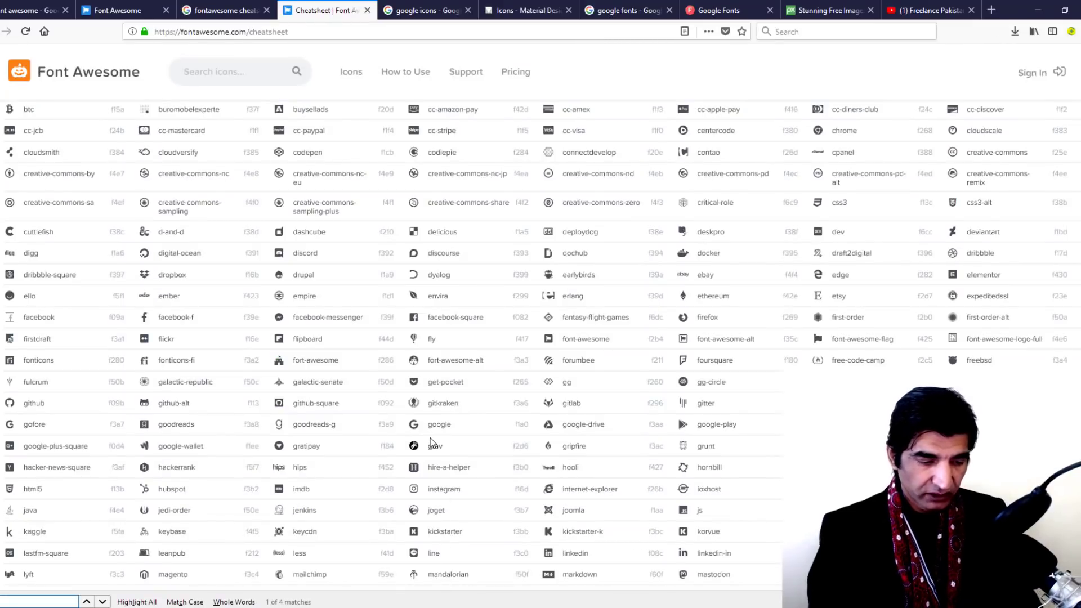
text(twitter)
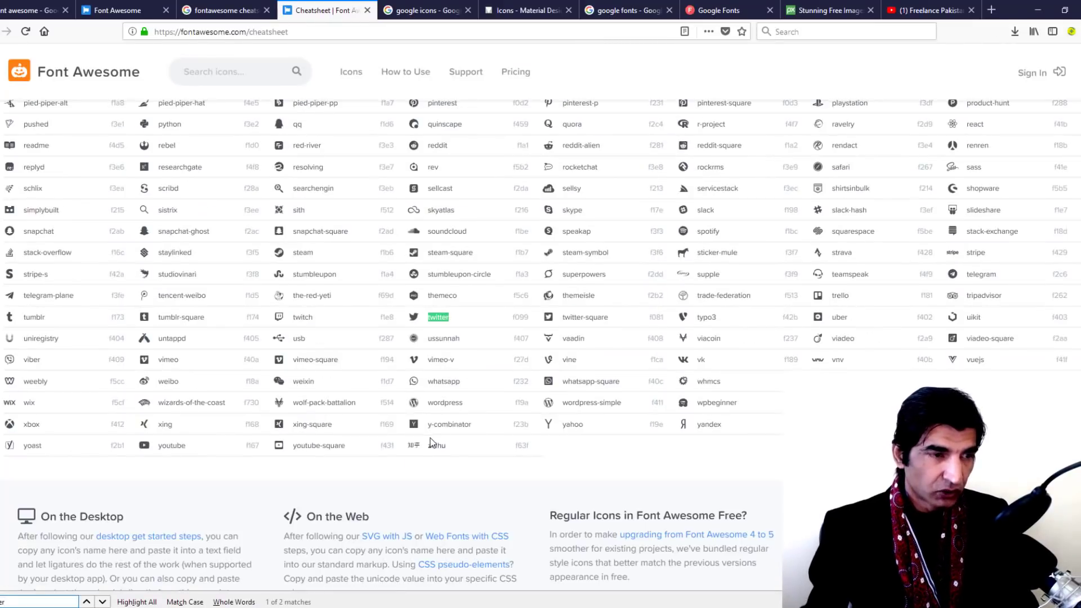
click(413, 316)
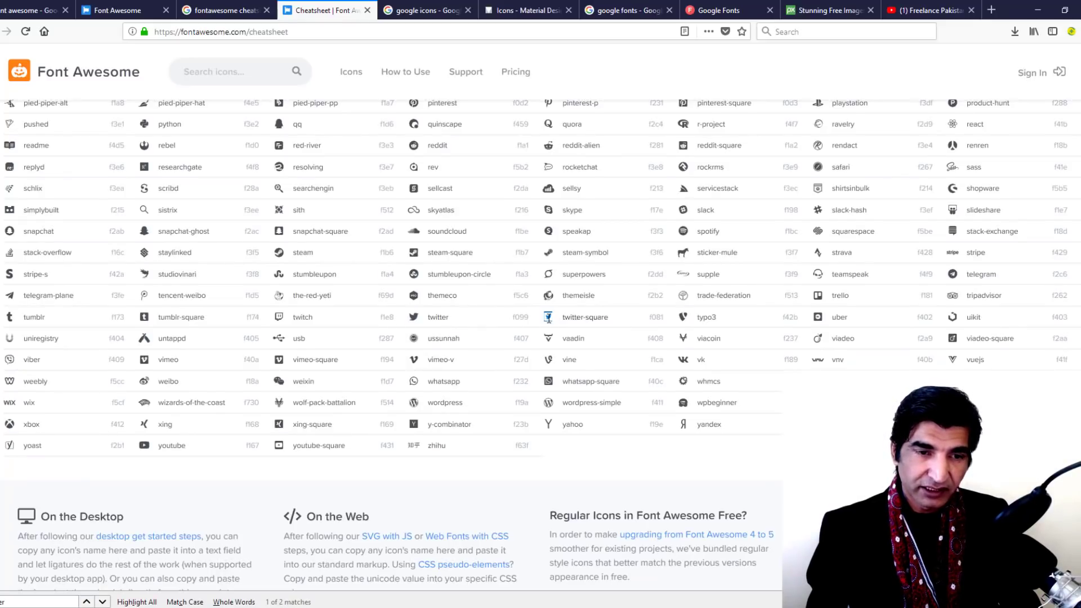
mouse_move(421, 607)
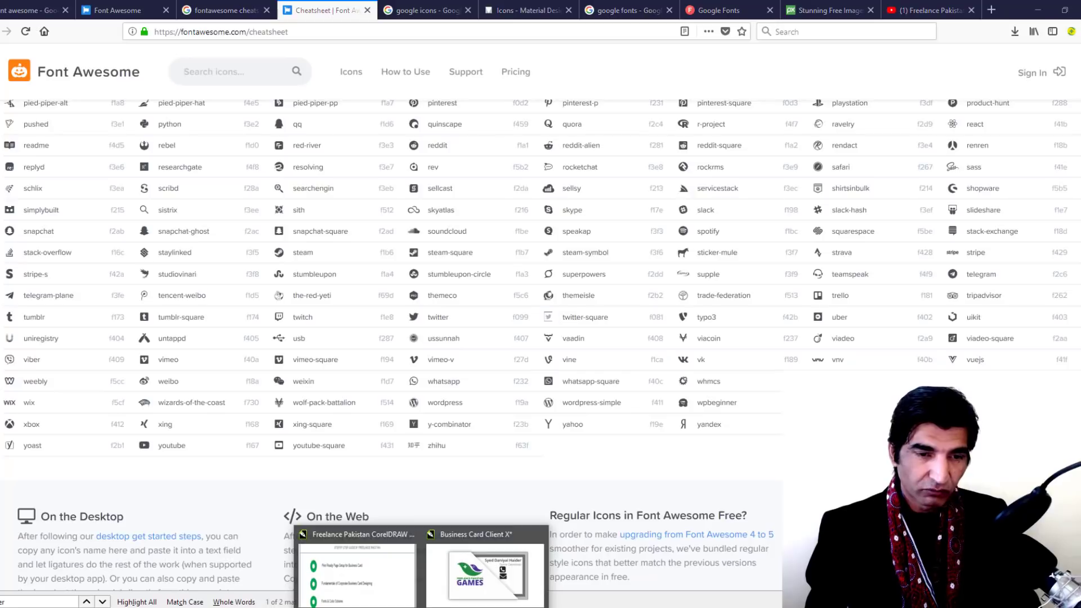
click(470, 571)
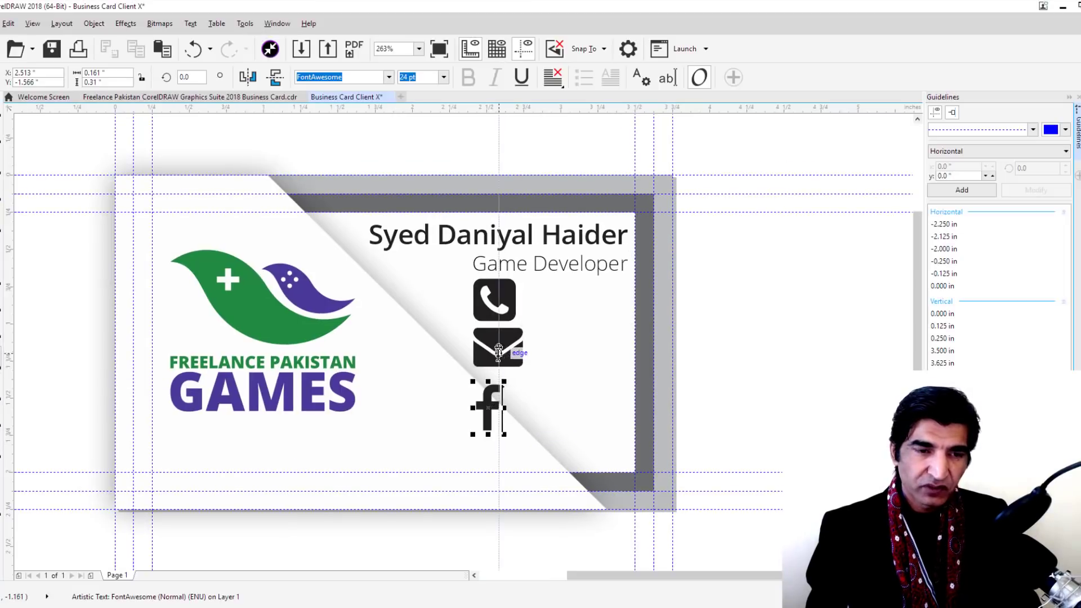
Copy the Facebook icon to its right and replace that glyph with the Twitter icon
click(1, 118)
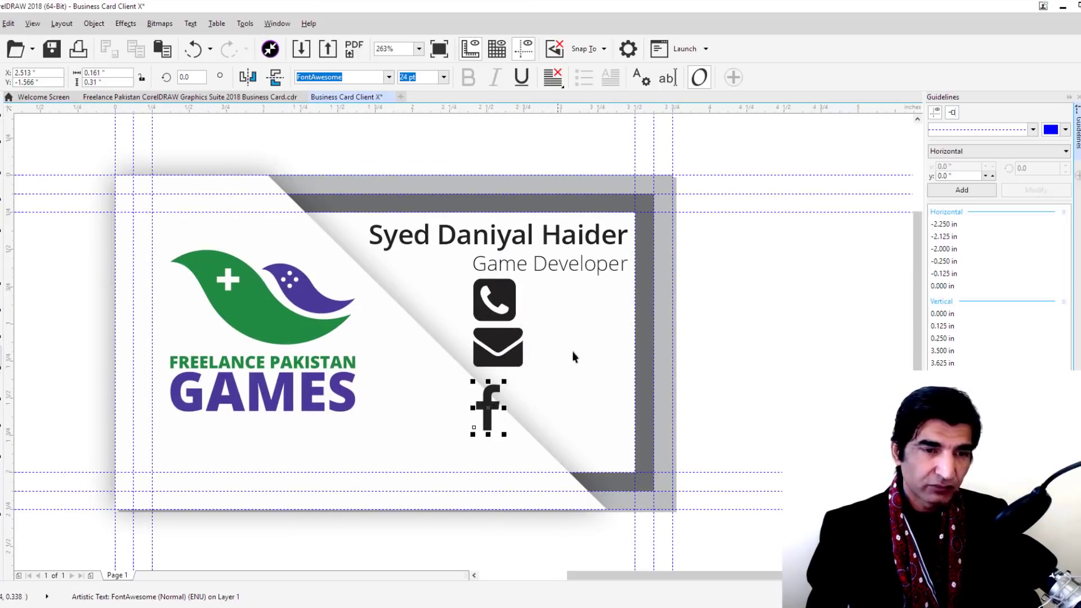
drag(489, 408, 553, 408)
double_click(552, 408)
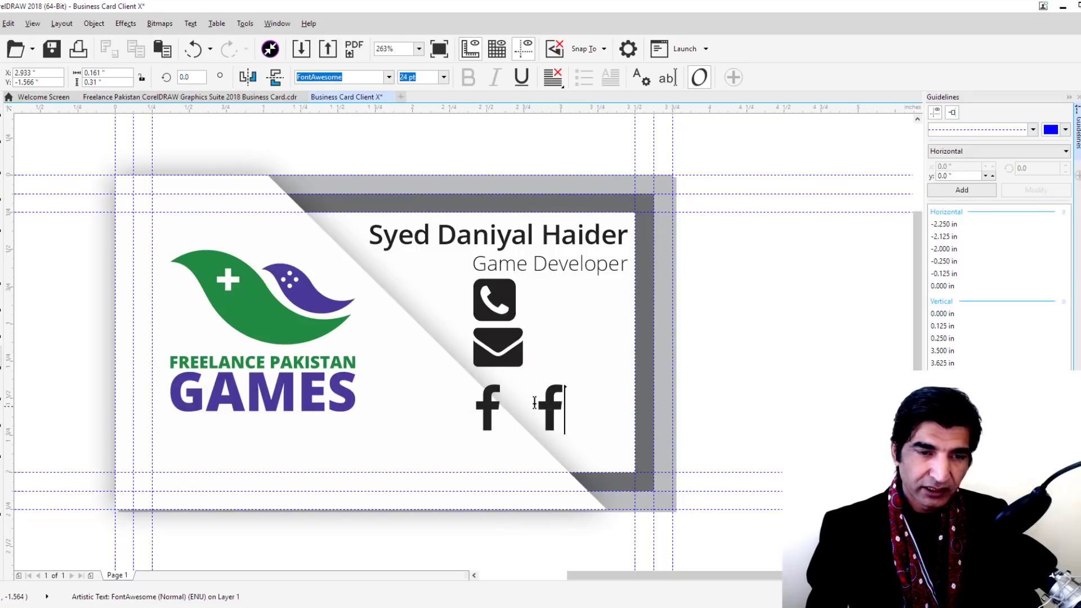
shift+click(531, 402)
key(ctrl+v)
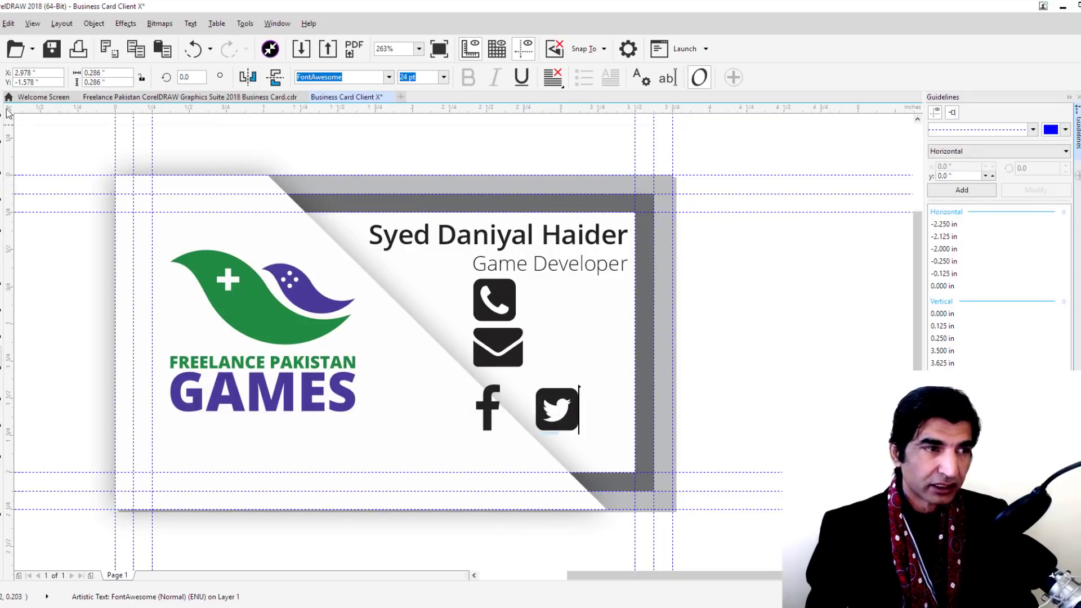
key(ctrl+space)
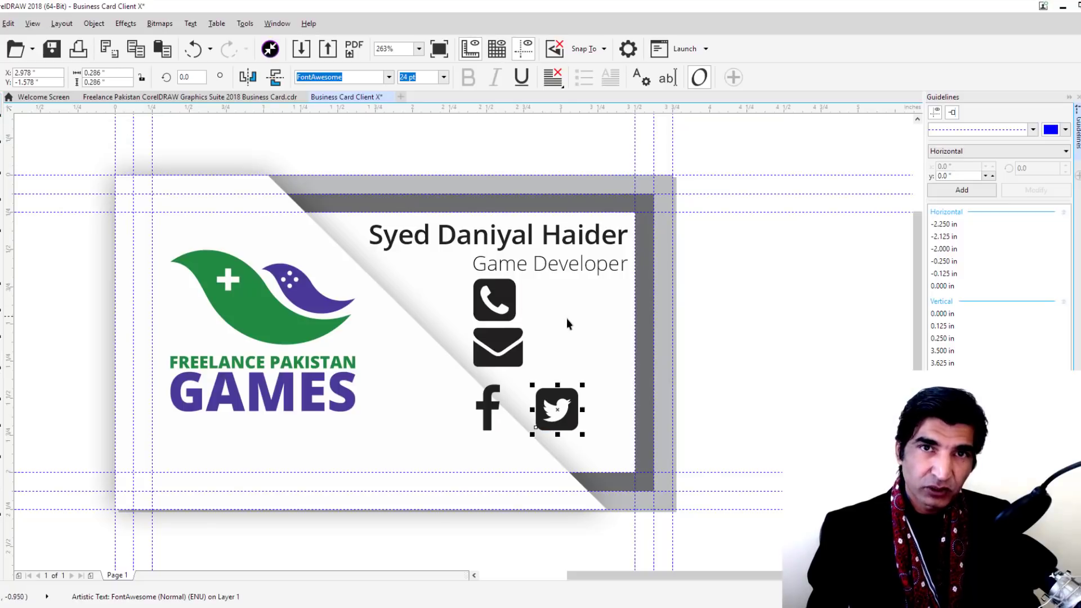
Fill the phone, envelope, Facebook and Twitter icons with the dark blue palette swatch
click(708, 314)
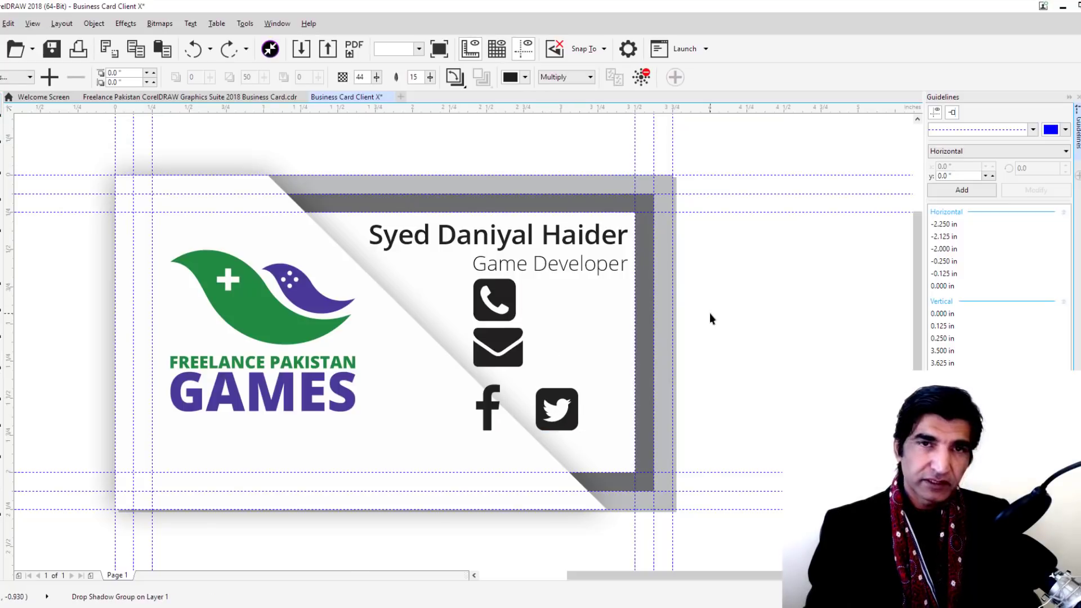
click(563, 404)
shift+click(496, 367)
shift+click(503, 288)
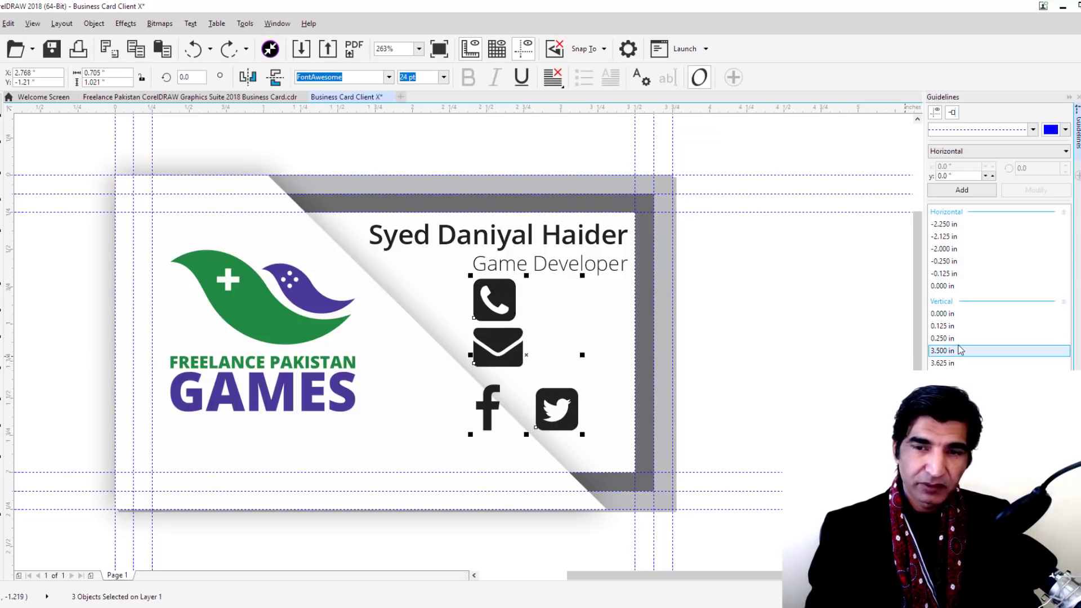
click(1072, 428)
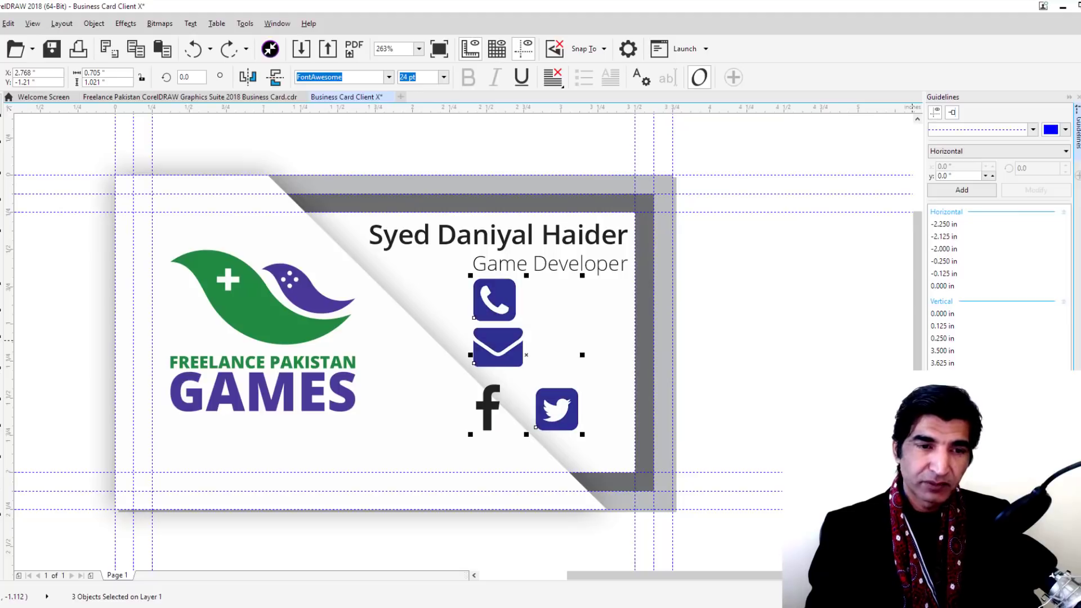
click(488, 410)
click(1073, 428)
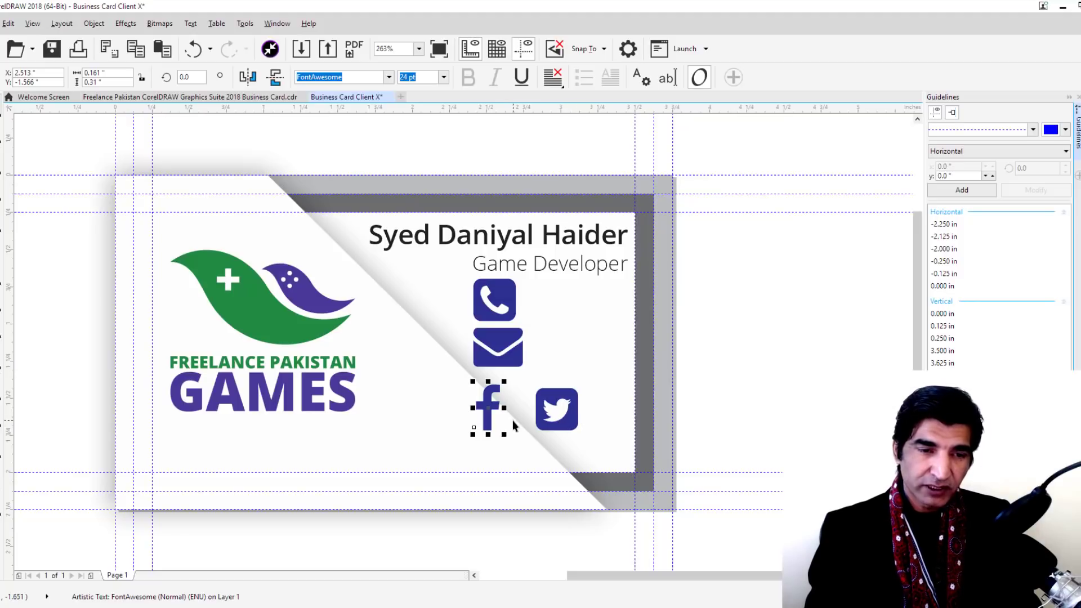
Align Facebook under the envelope, move Twitter below it, and select all four icons
drag(484, 415, 489, 405)
click(557, 402)
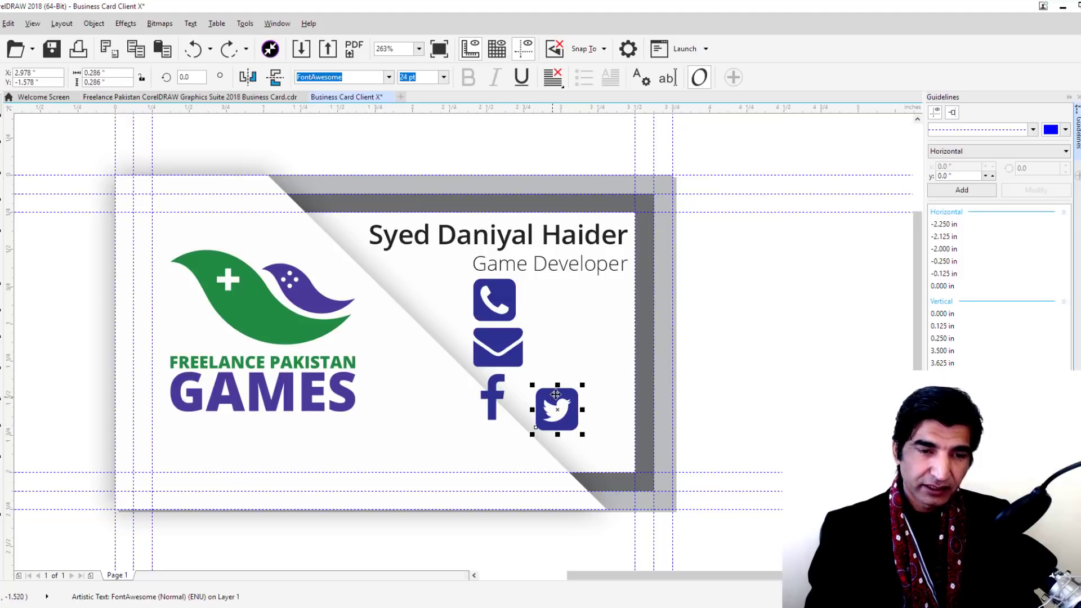
drag(558, 403, 493, 437)
shift+click(497, 396)
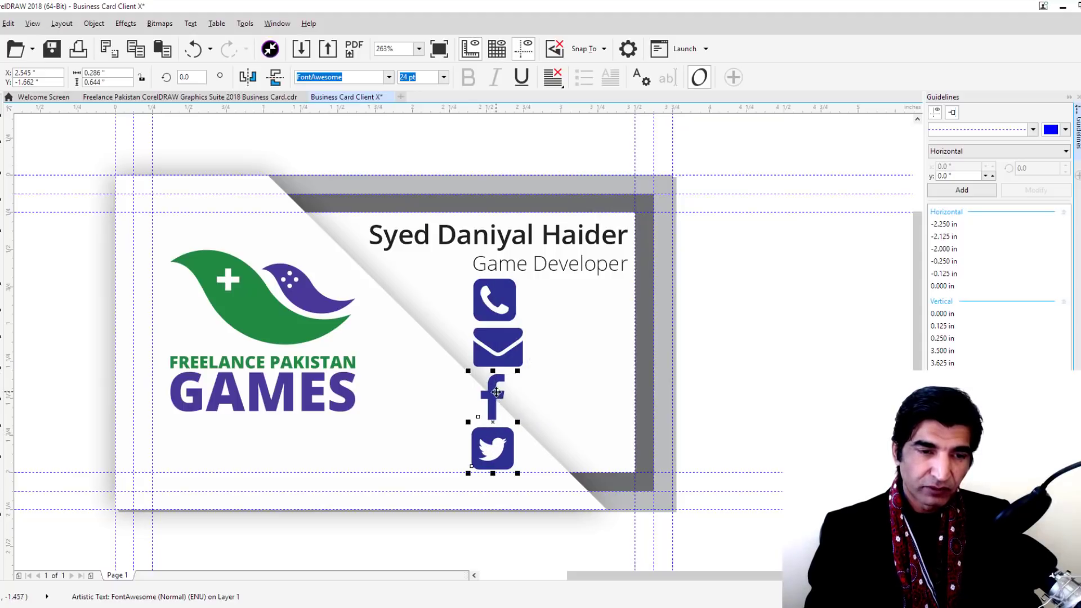
shift+click(503, 338)
shift+click(507, 315)
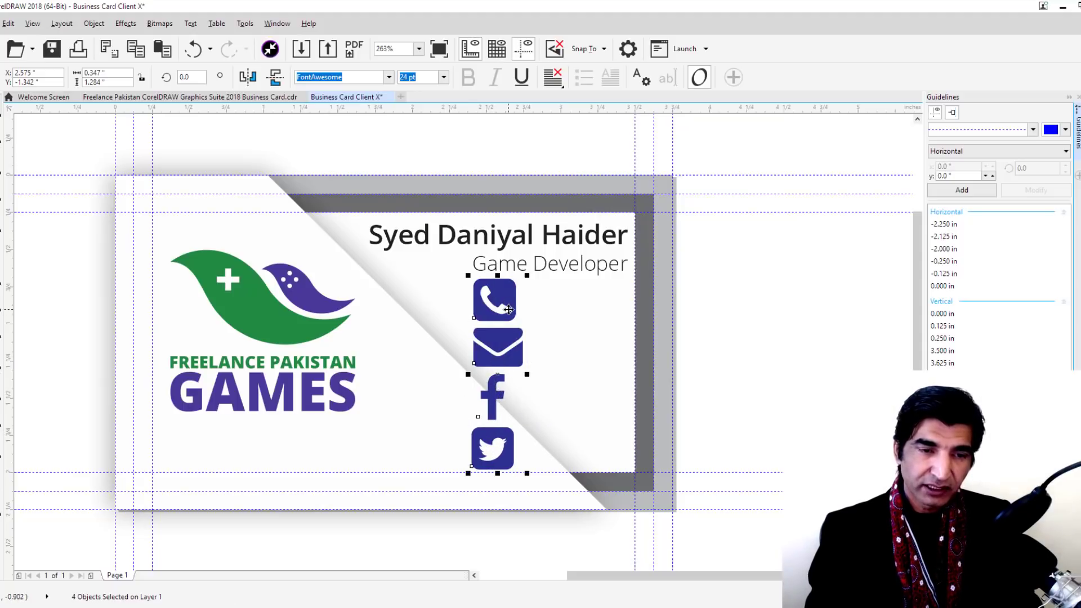
Scale the icon column to about 46% and try tilting it roughly 42 degrees
drag(525, 274, 482, 318)
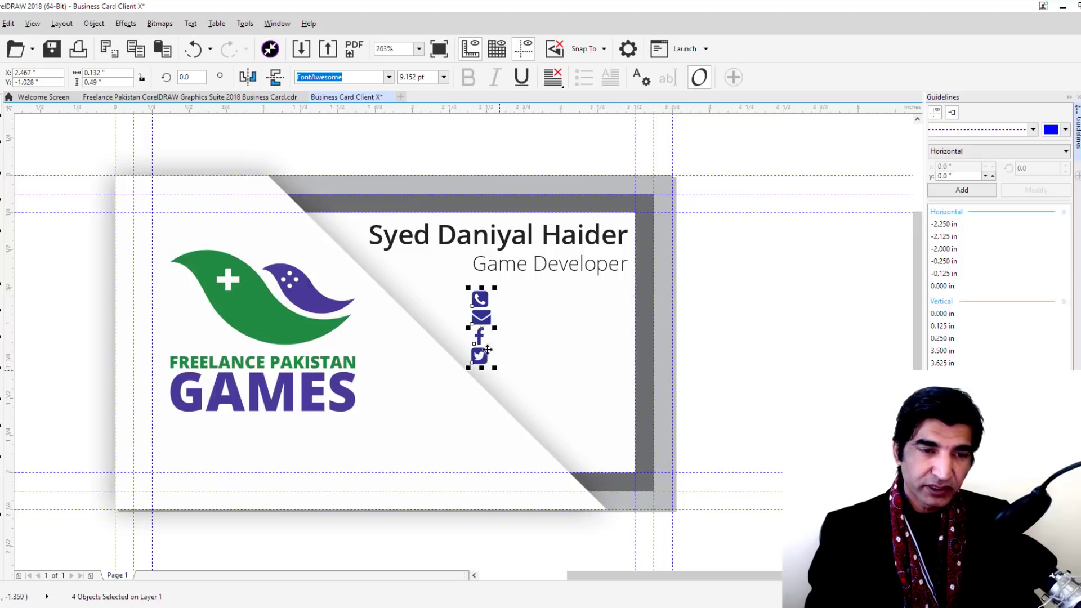
click(481, 324)
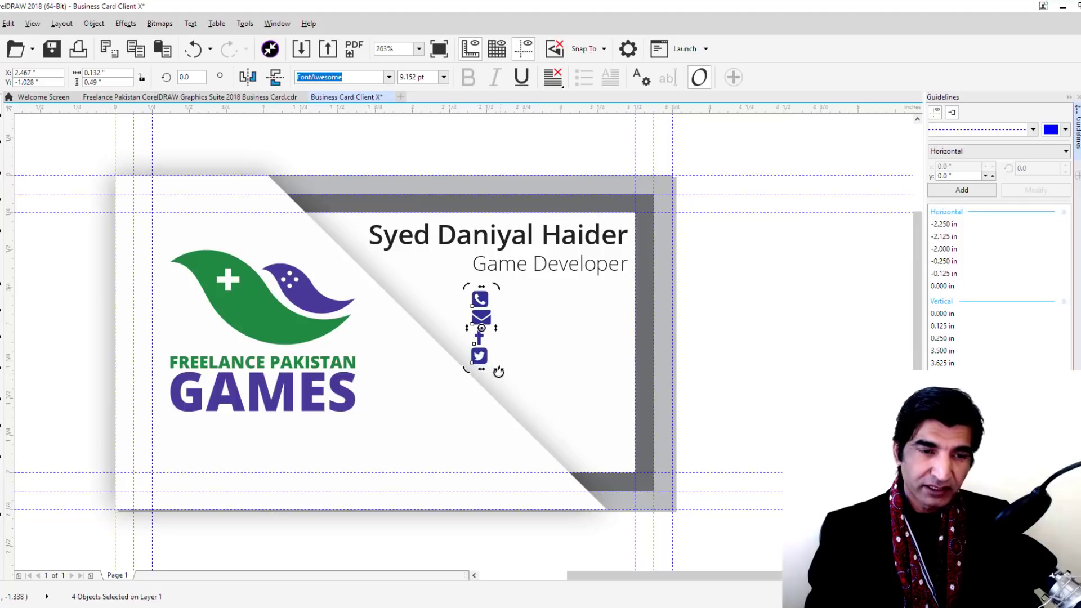
drag(498, 372, 523, 350)
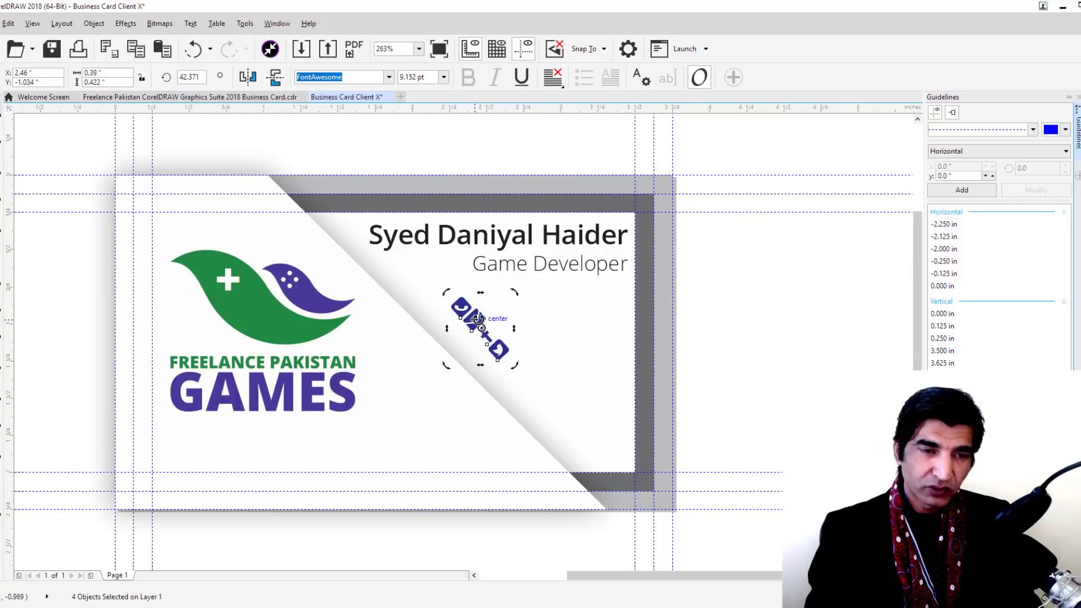
click(482, 324)
drag(484, 321, 536, 415)
click(532, 336)
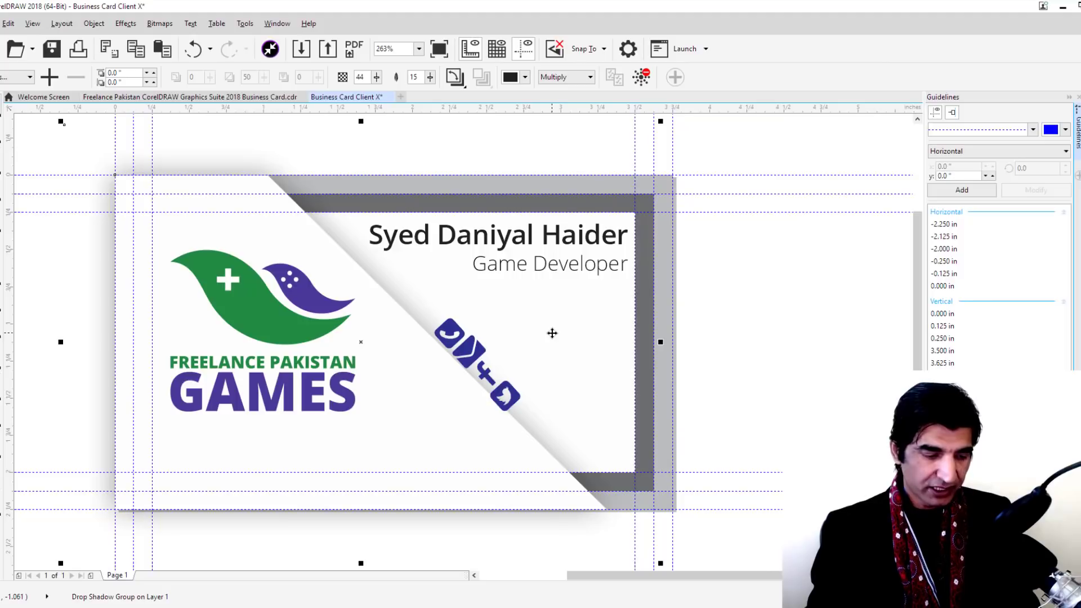
Undo the rotation, place the column just right of GAMES, and bring up Firefox
key(ctrl+z)
key(ctrl+z)
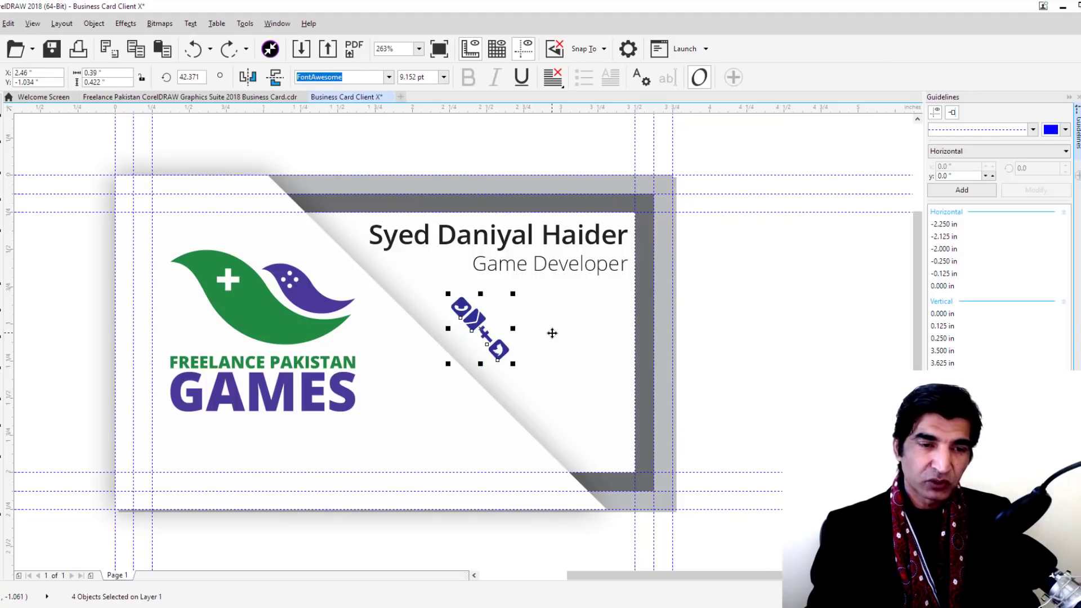
key(ctrl+z)
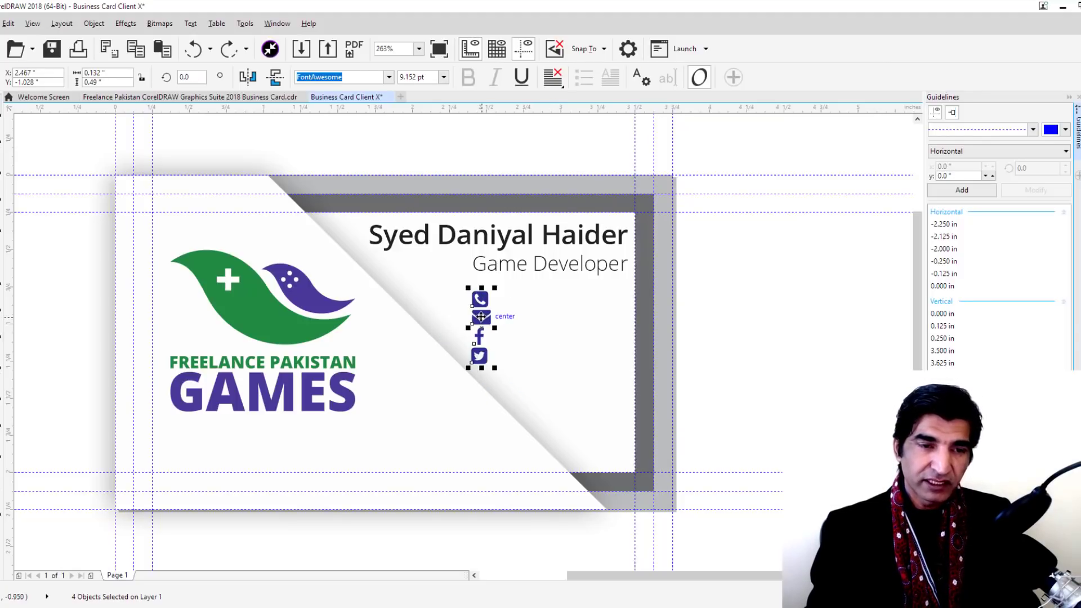
drag(480, 317, 398, 389)
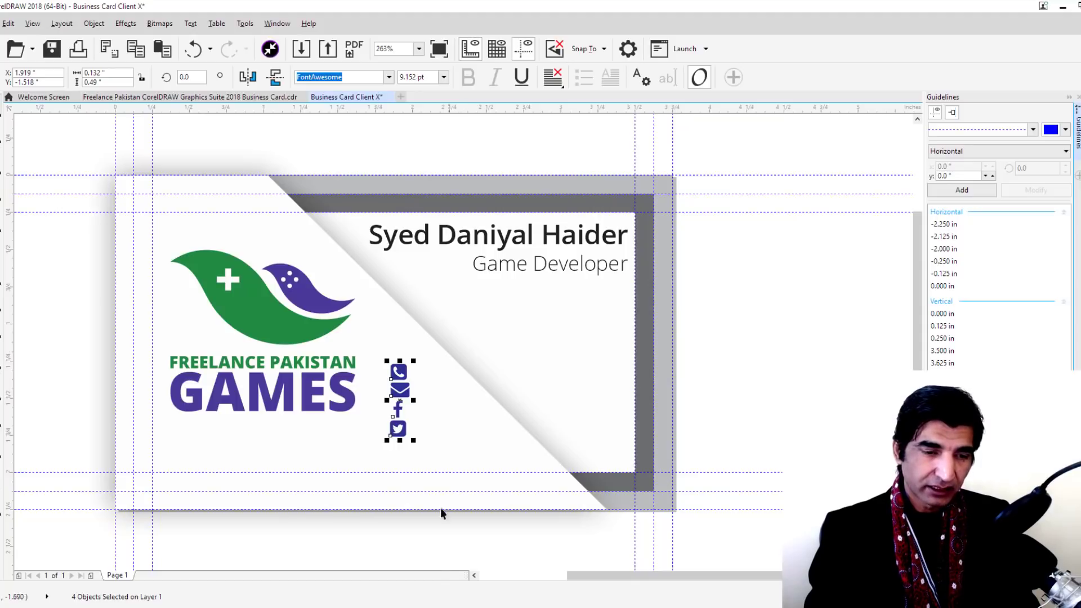
click(442, 563)
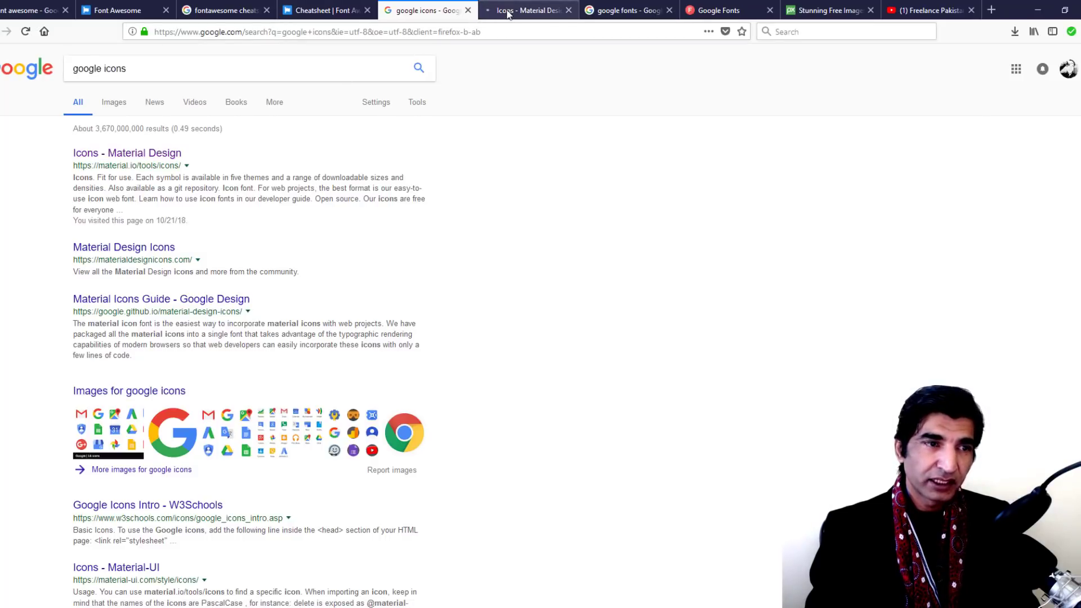
On the Material Design Icons phone search results, choose the phone_android icon
key(ctrl+Tab)
scroll(414, 173, down, 2)
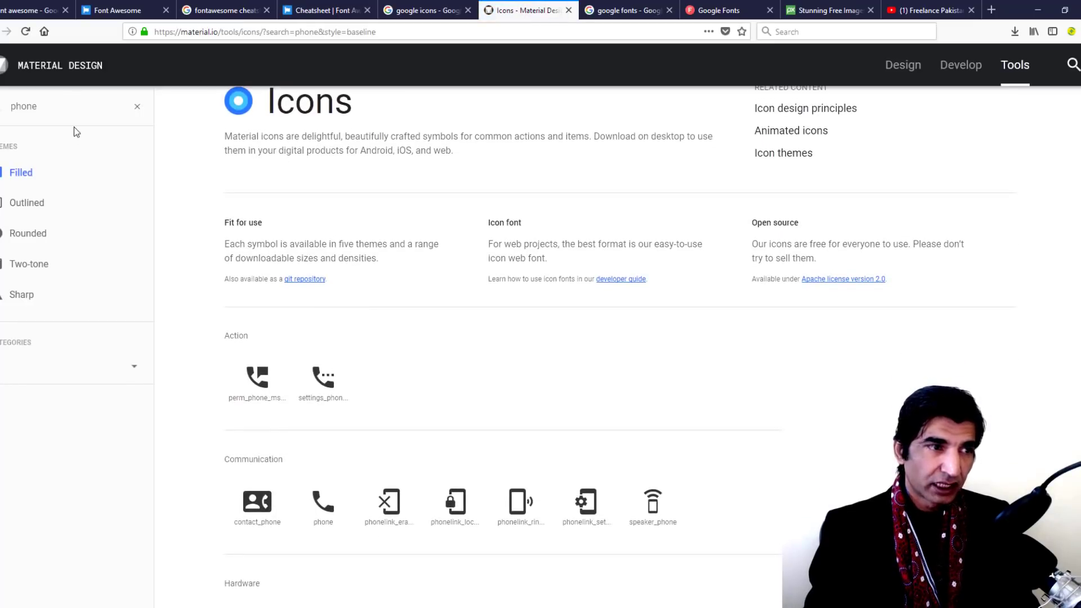
double_click(54, 108)
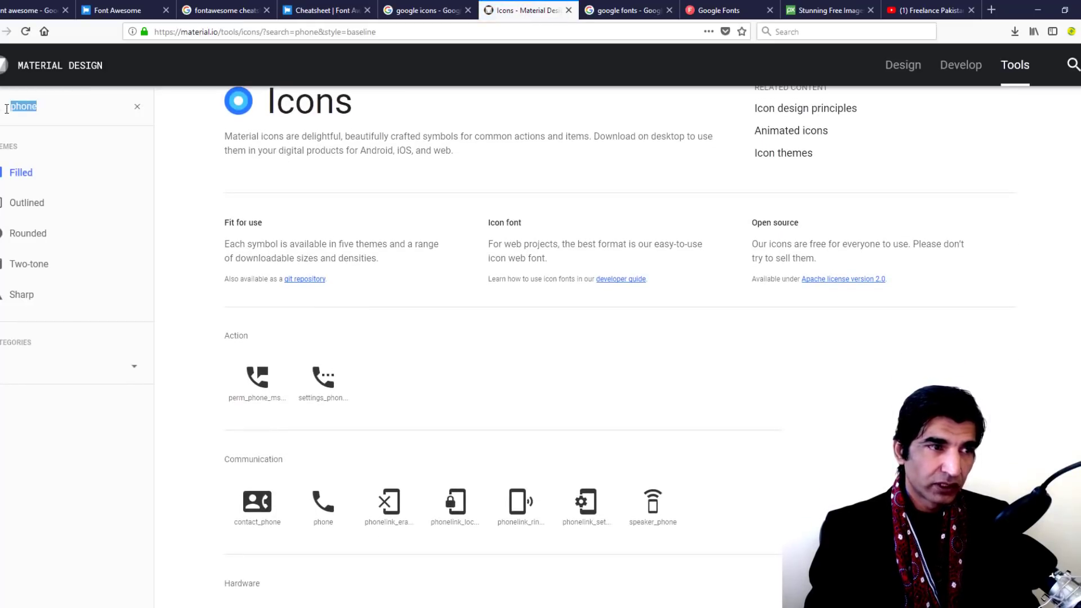
click(93, 115)
scroll(278, 207, down, 3)
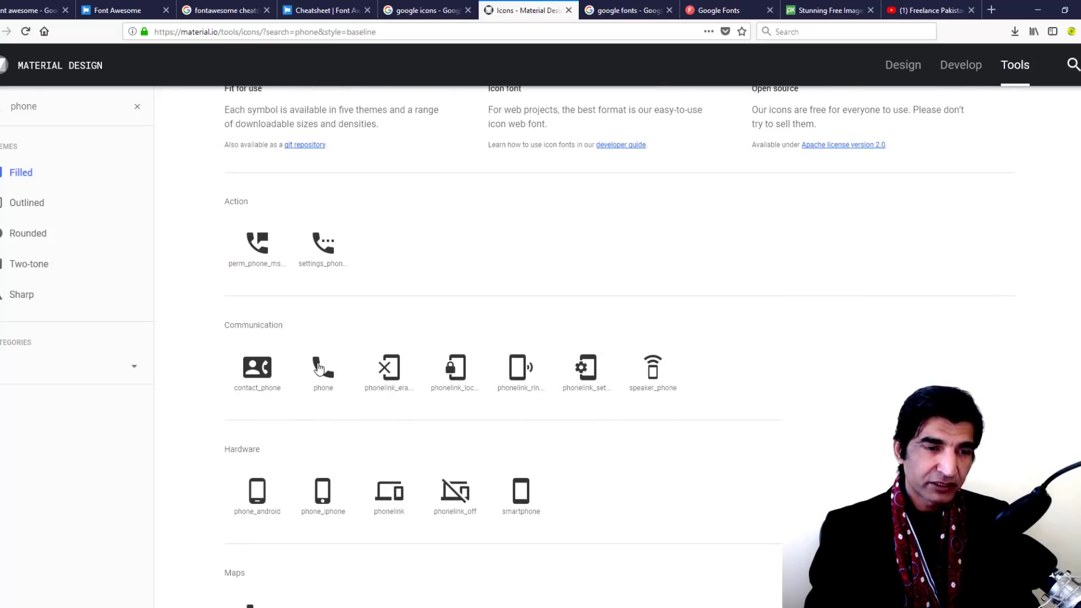
scroll(363, 310, down, 2)
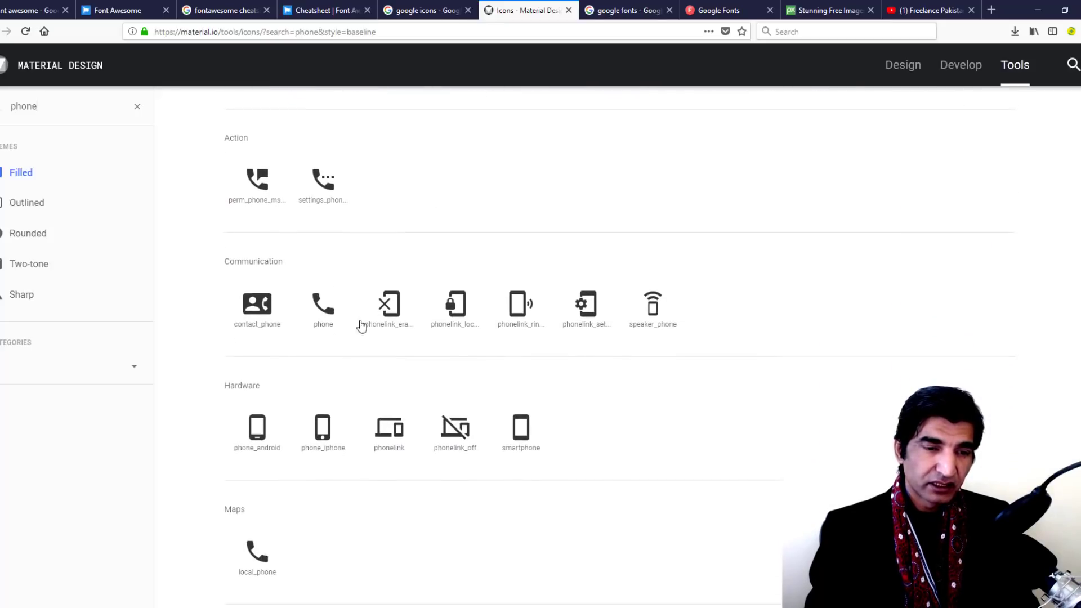
scroll(257, 386, down, 2)
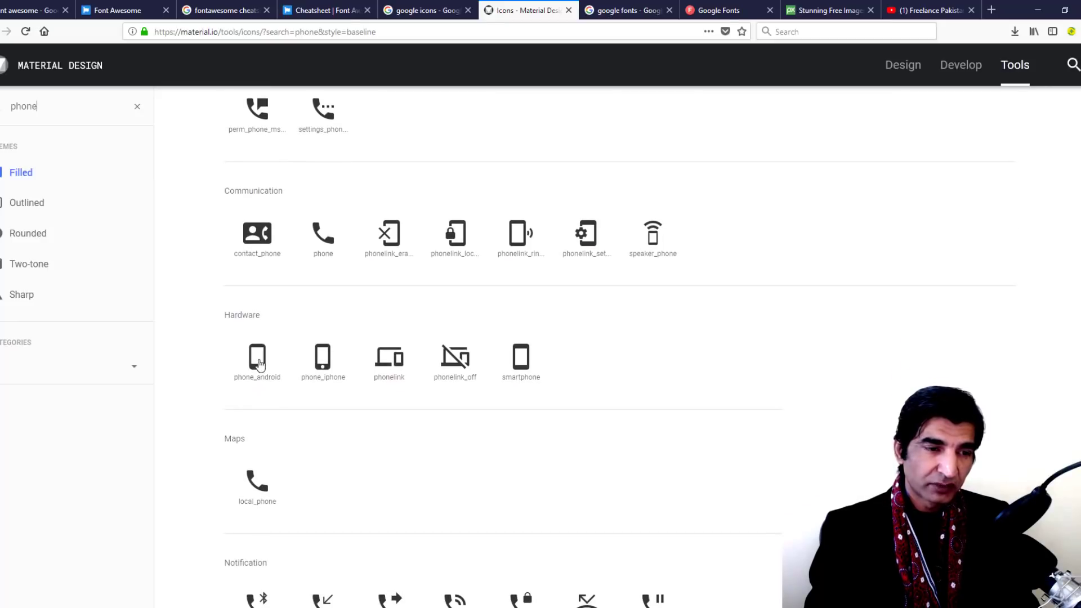
click(259, 363)
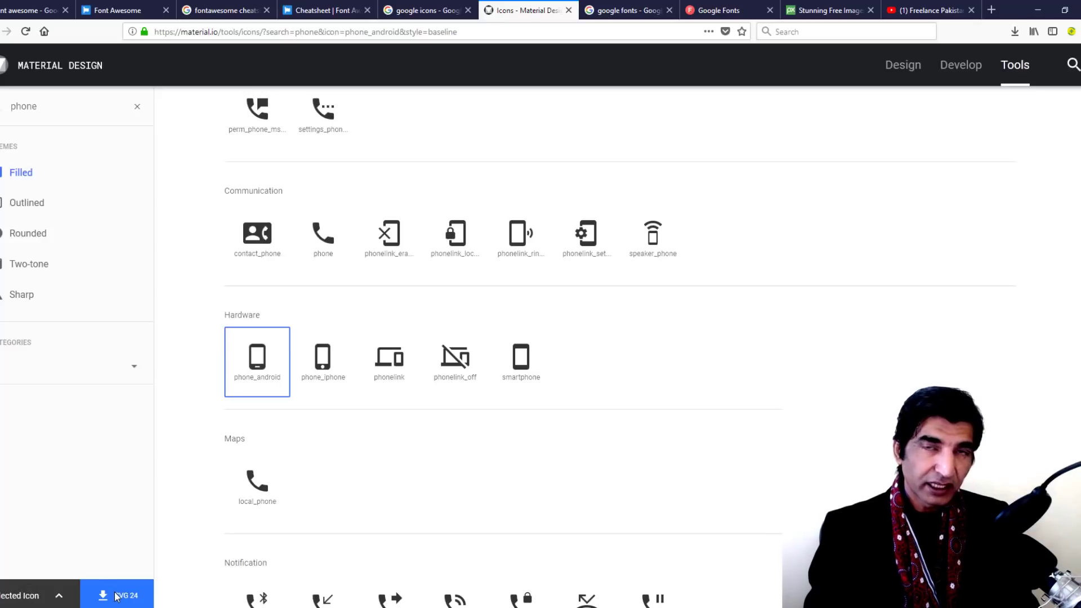
Review phone_android's download sizes, white/black colours and icon-font embed code
click(58, 598)
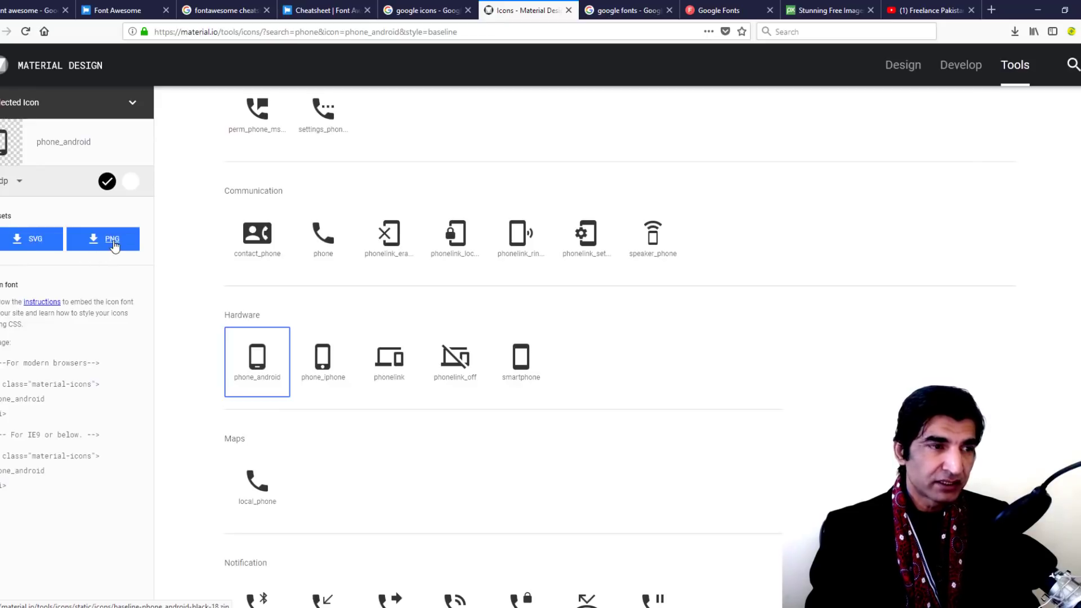
click(14, 185)
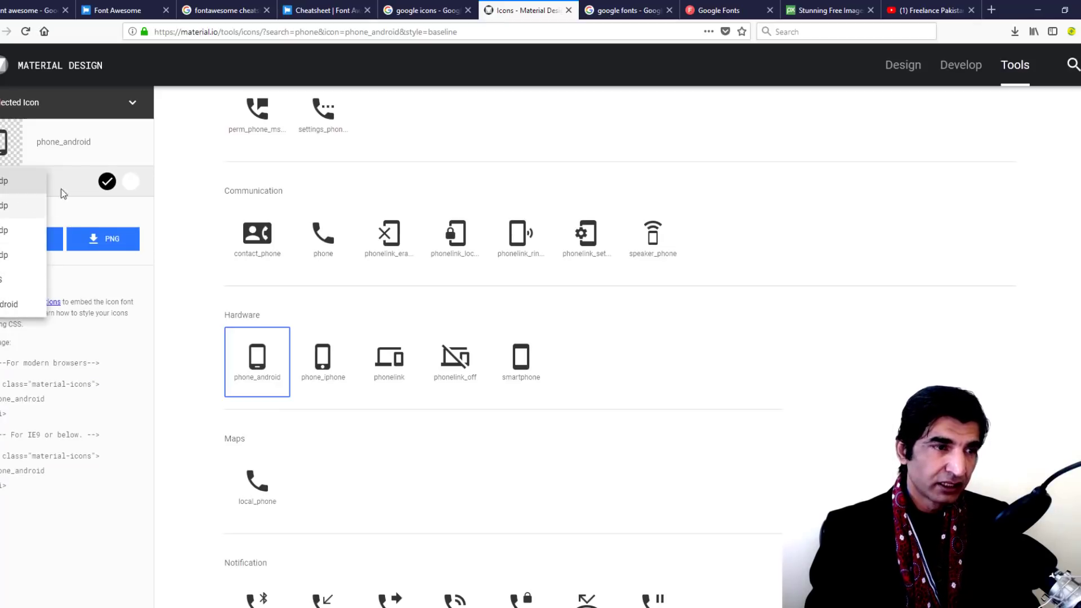
click(89, 145)
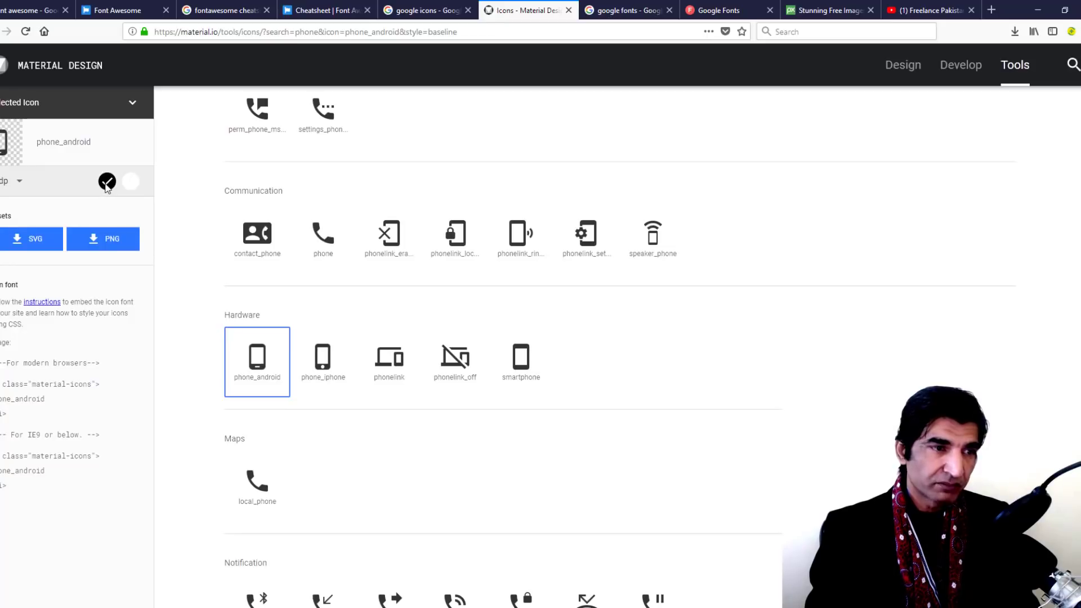
click(131, 183)
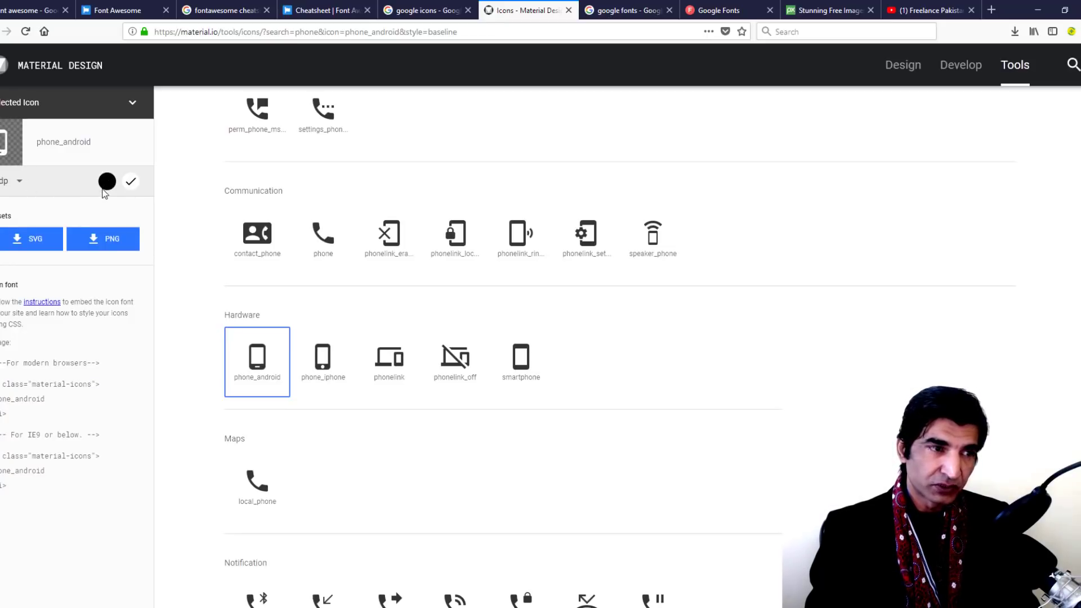
click(107, 184)
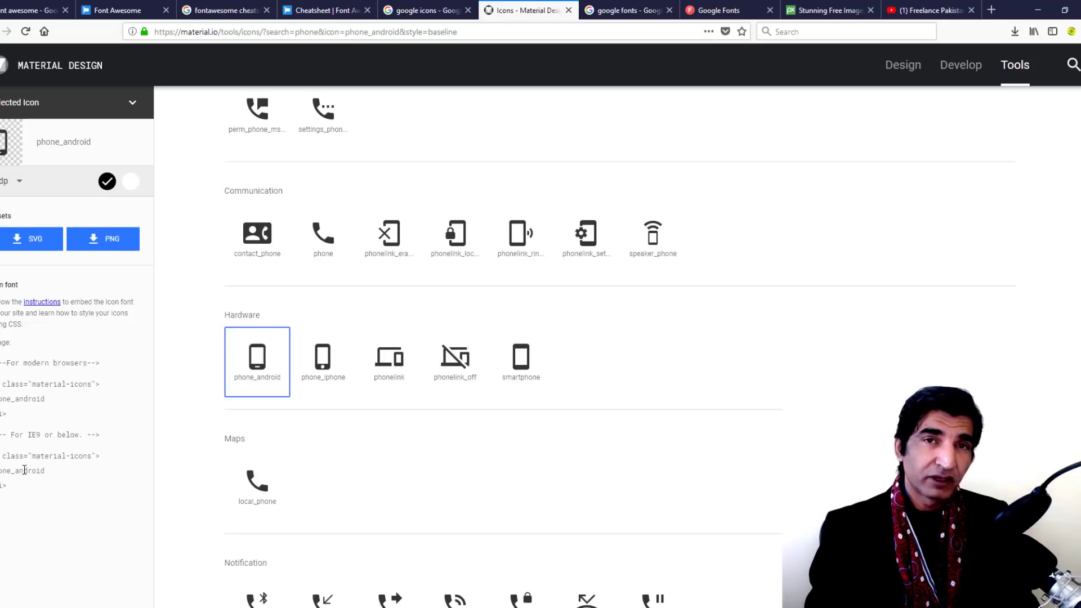
drag(17, 489, 1, 384)
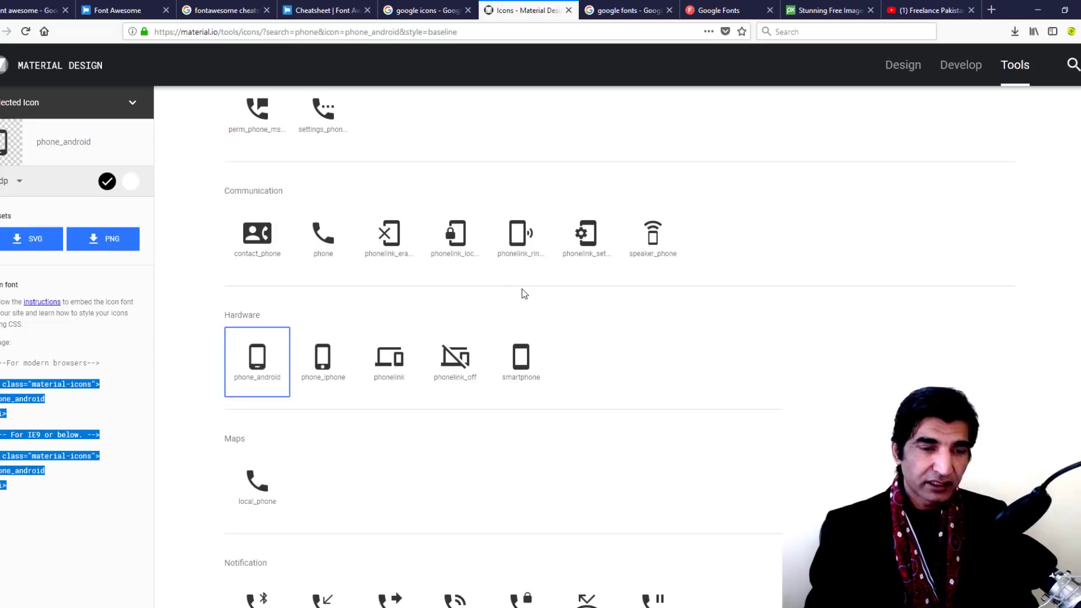
click(626, 11)
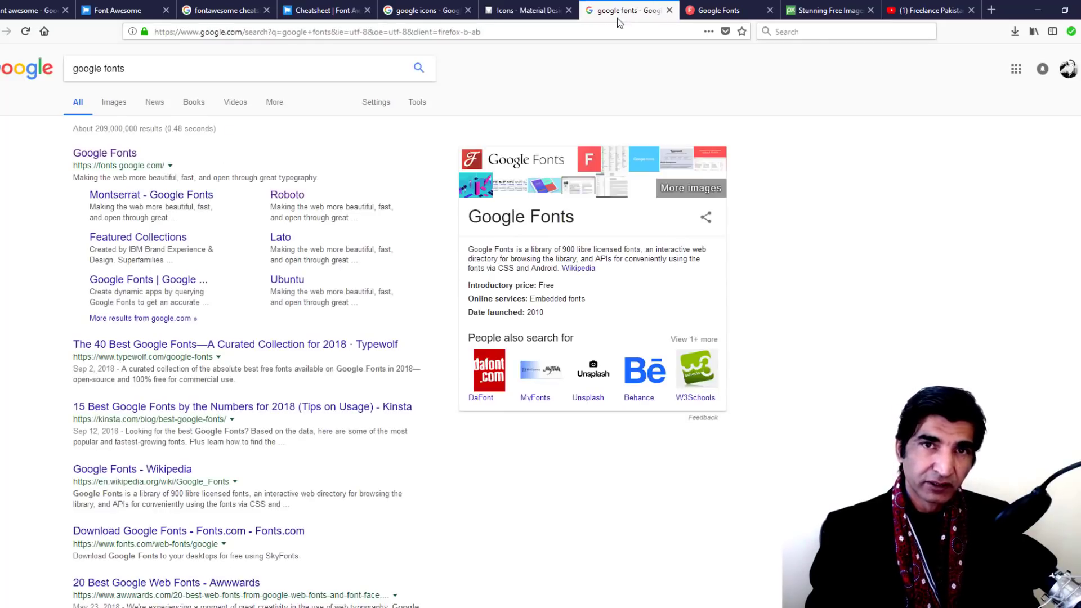
Switch to the Google Fonts page and open the Roboto specimen
click(137, 71)
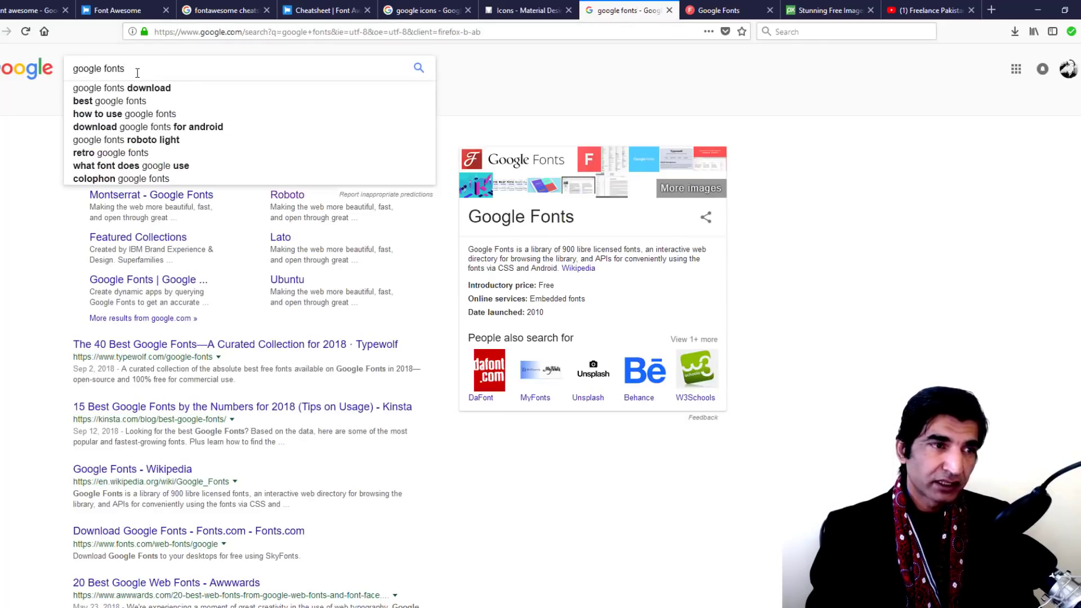
click(31, 141)
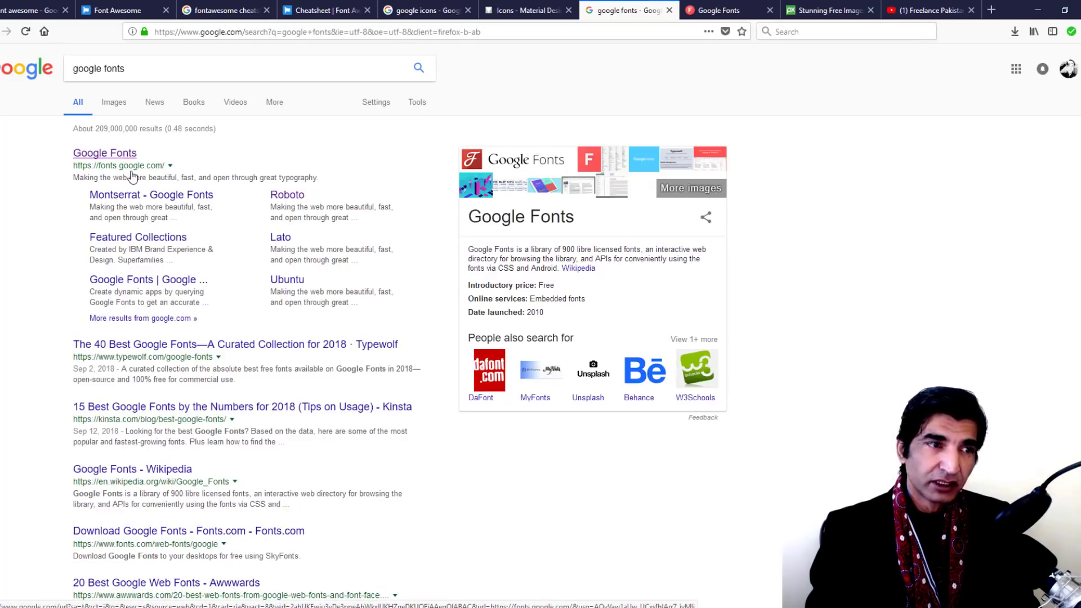
click(735, 8)
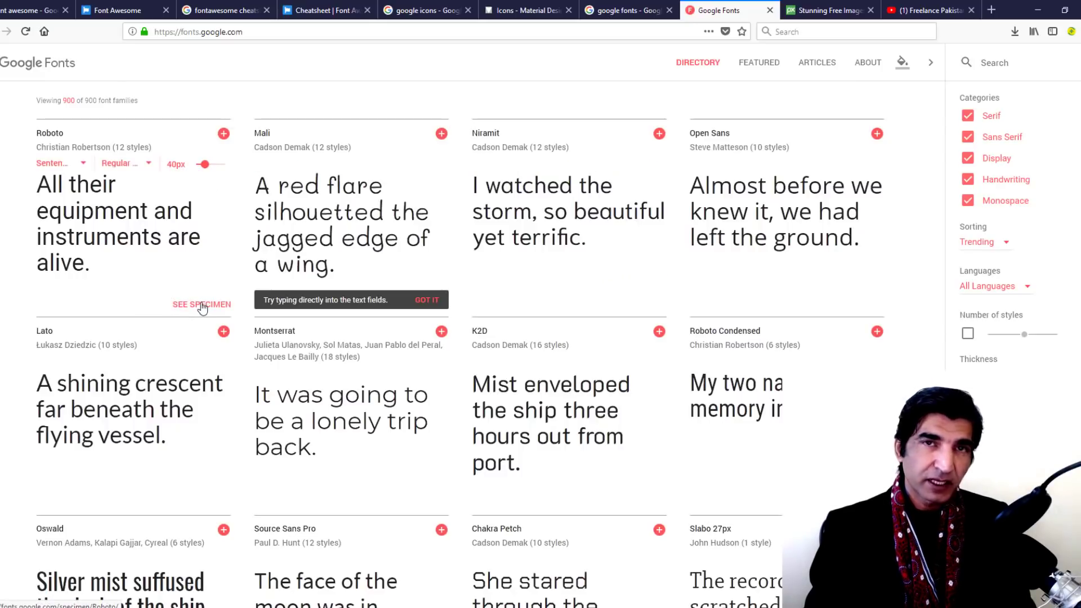
click(202, 305)
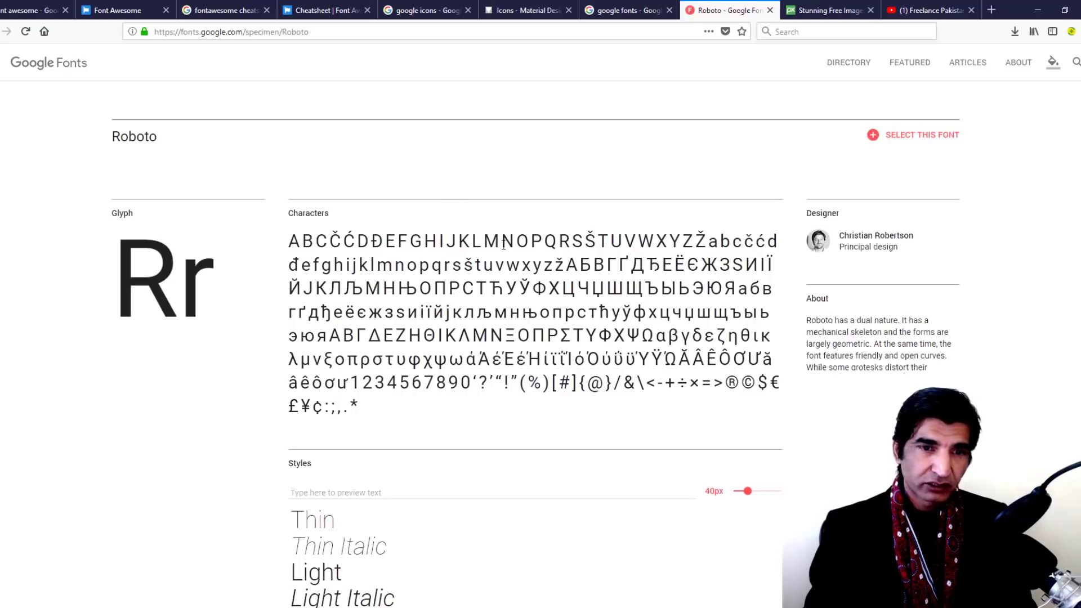
In Popular Pairings, select the sample headline and paragraph and swap the headline/body fonts
scroll(586, 265, down, 10)
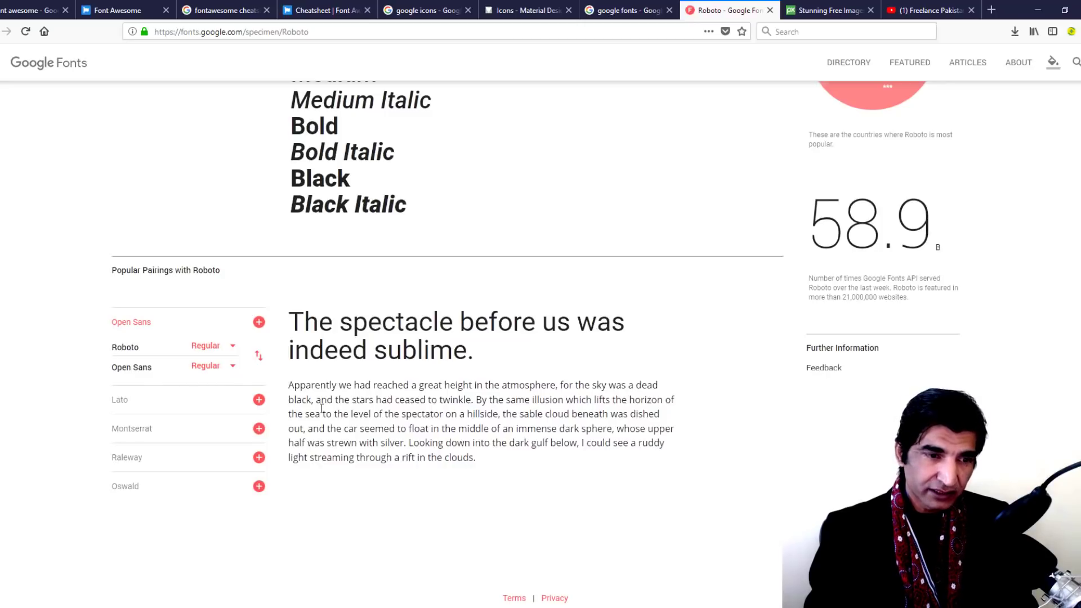
drag(476, 361, 287, 316)
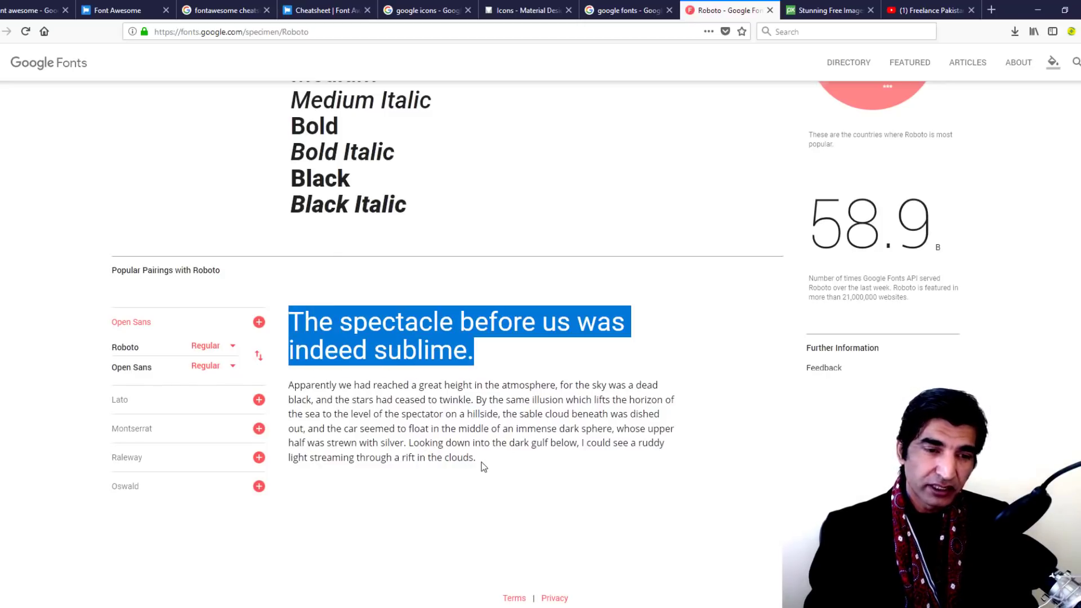
drag(480, 462, 288, 387)
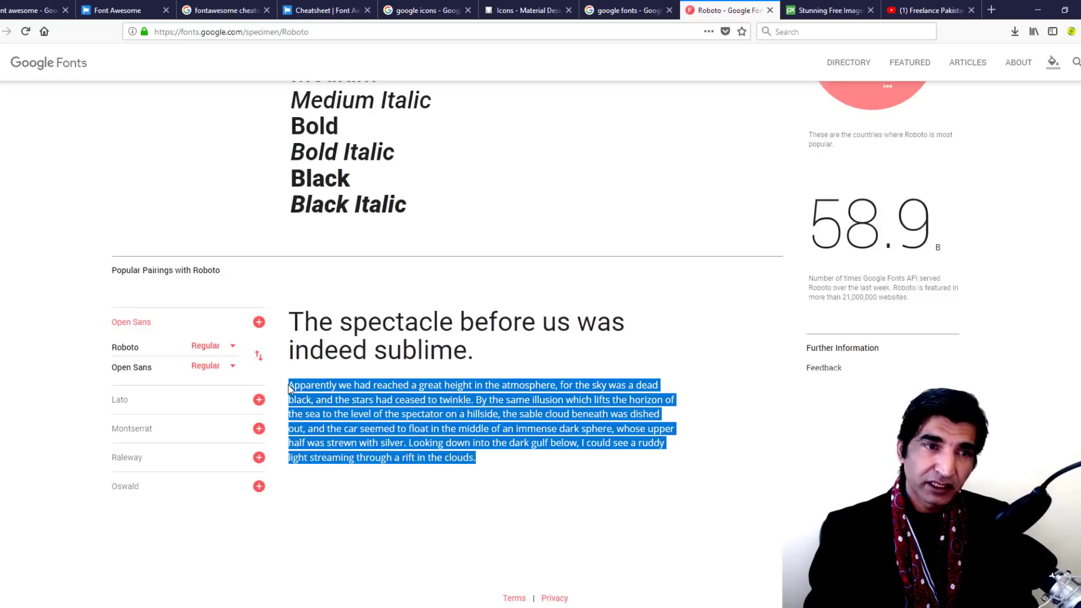
click(289, 388)
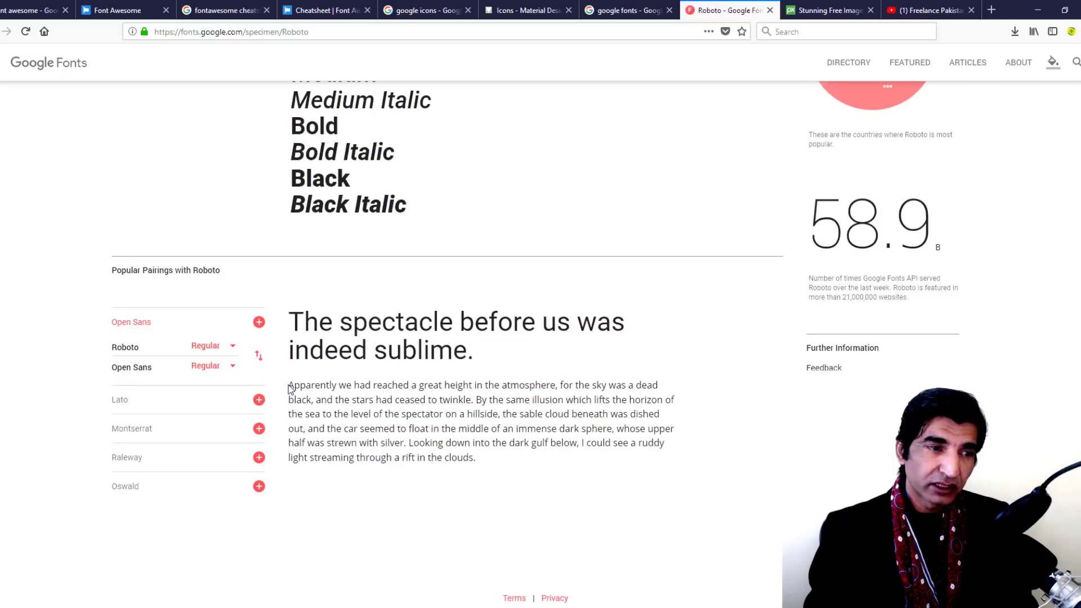
click(257, 357)
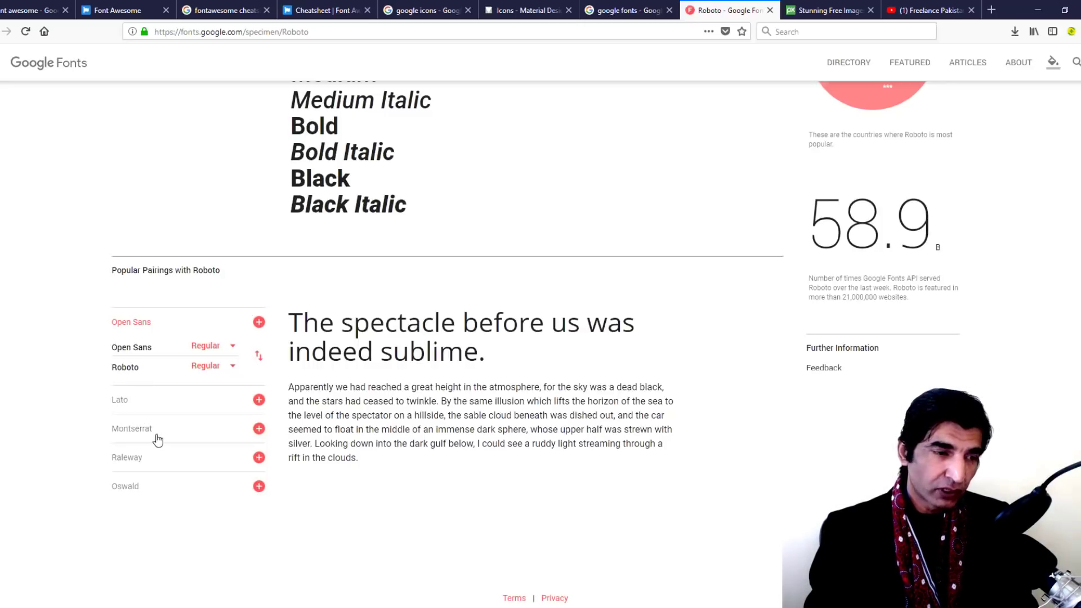
Add Montserrat and preview it as the headline with Roboto as body text
click(258, 431)
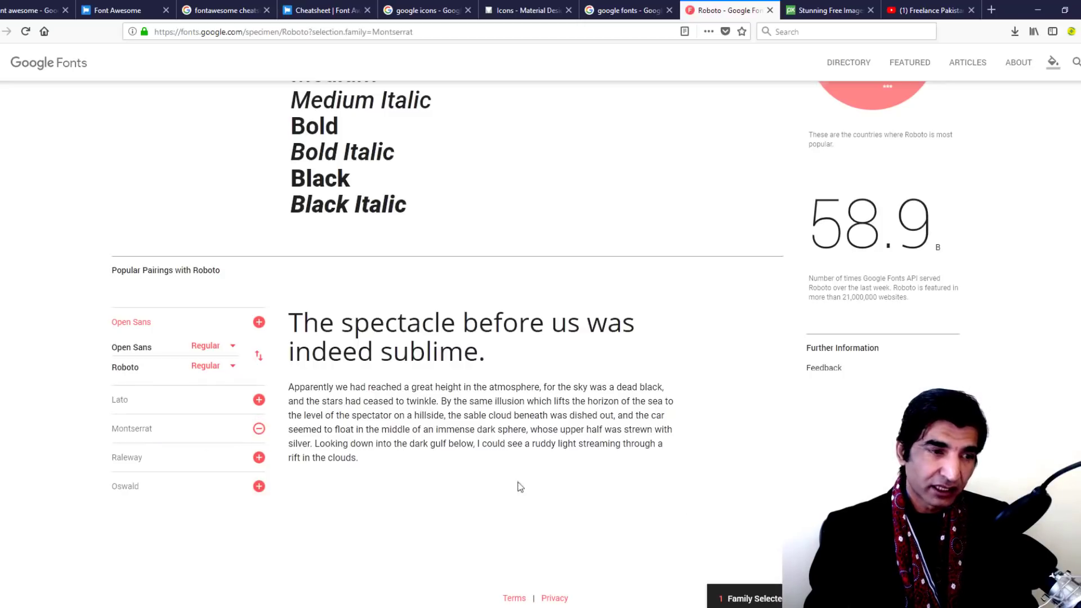
click(143, 433)
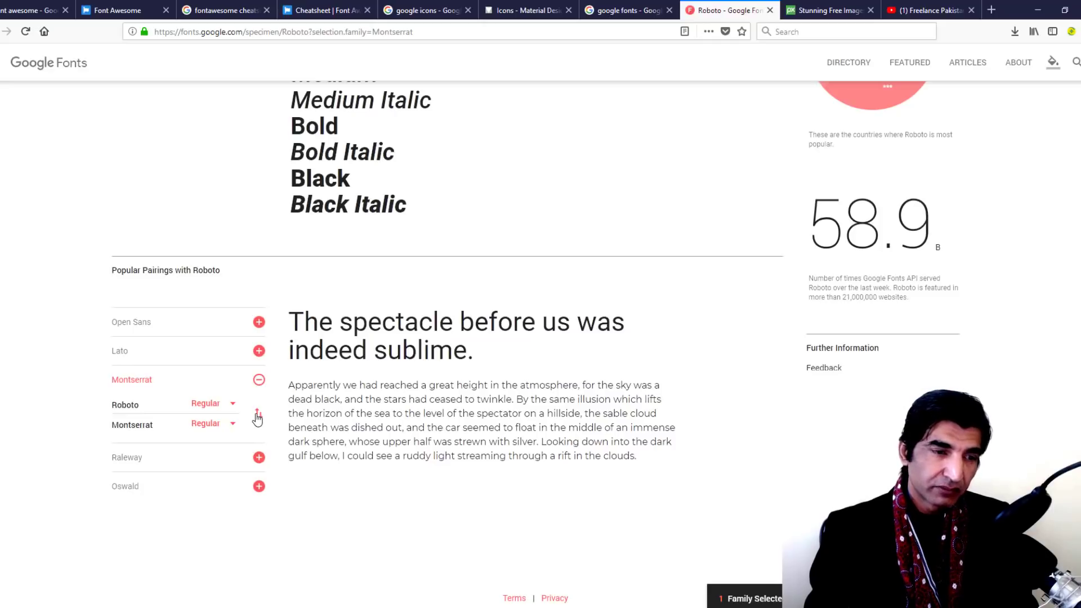
click(257, 417)
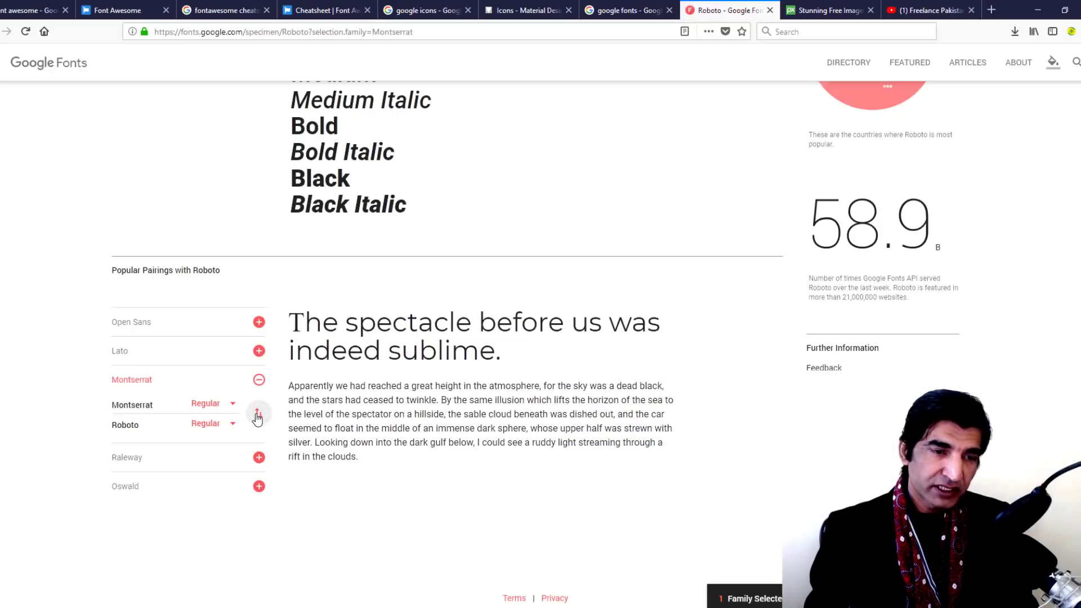
drag(502, 359, 290, 321)
click(411, 405)
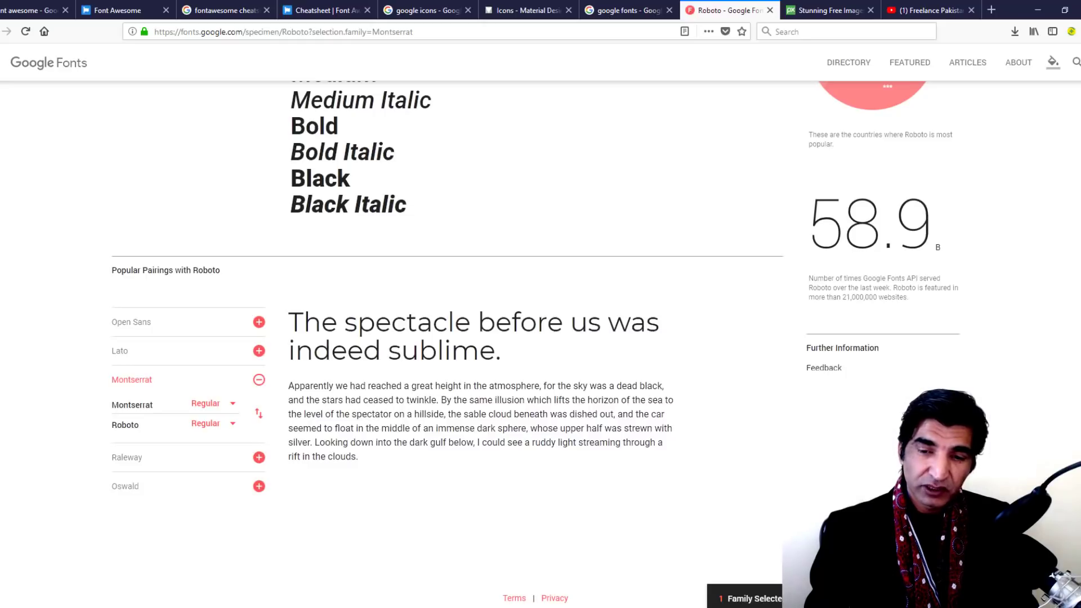
Check Montserrat's CUSTOMIZE and EMBED options, collapse the drawer, and go to Pixabay
click(900, 598)
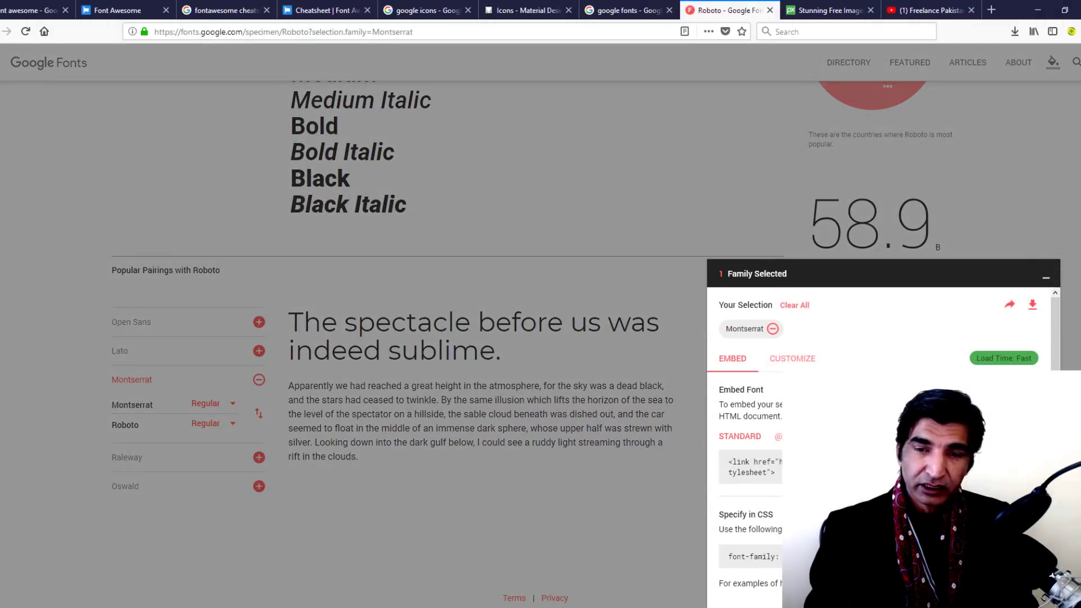
mouse_move(1032, 304)
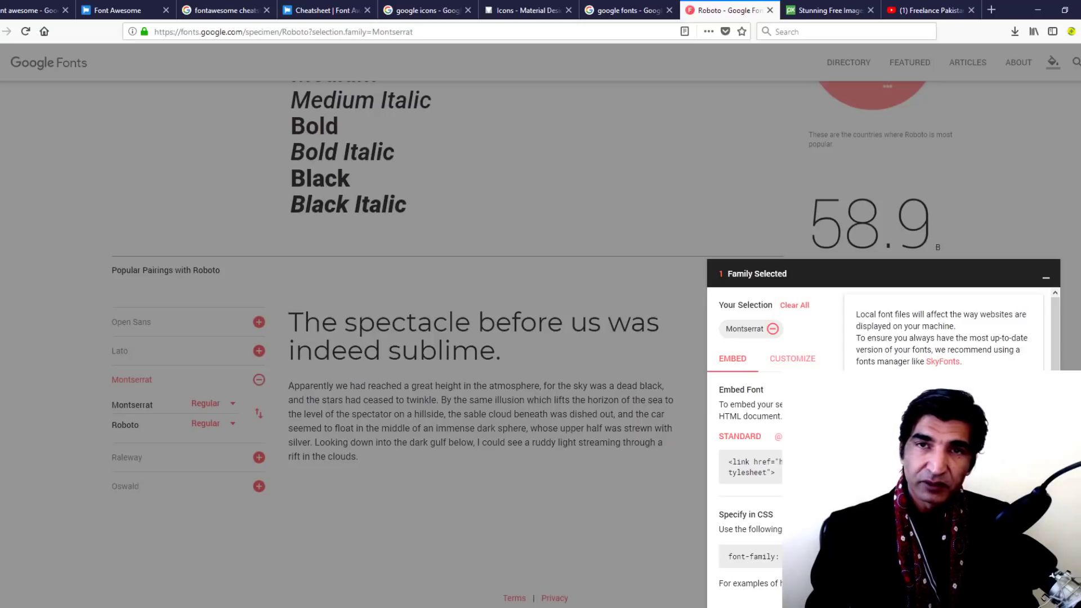
click(791, 364)
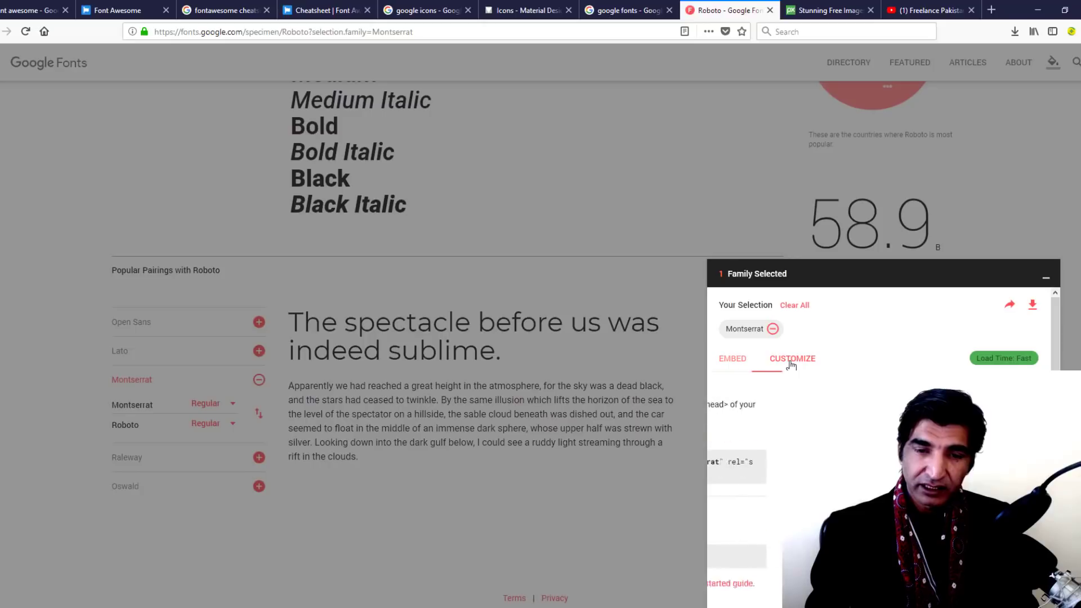
click(742, 362)
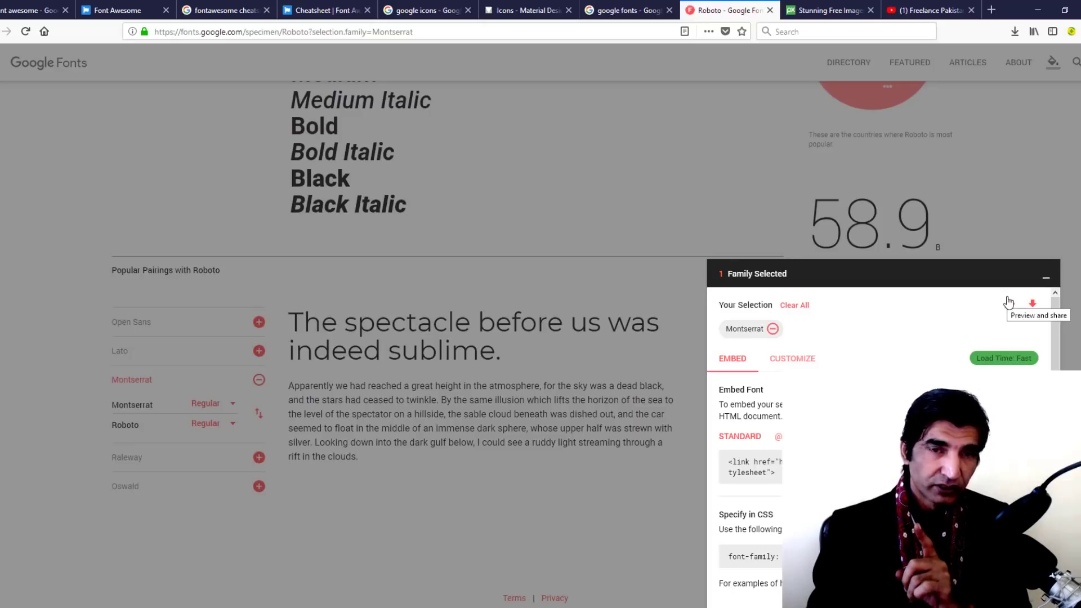
click(1047, 278)
click(819, 10)
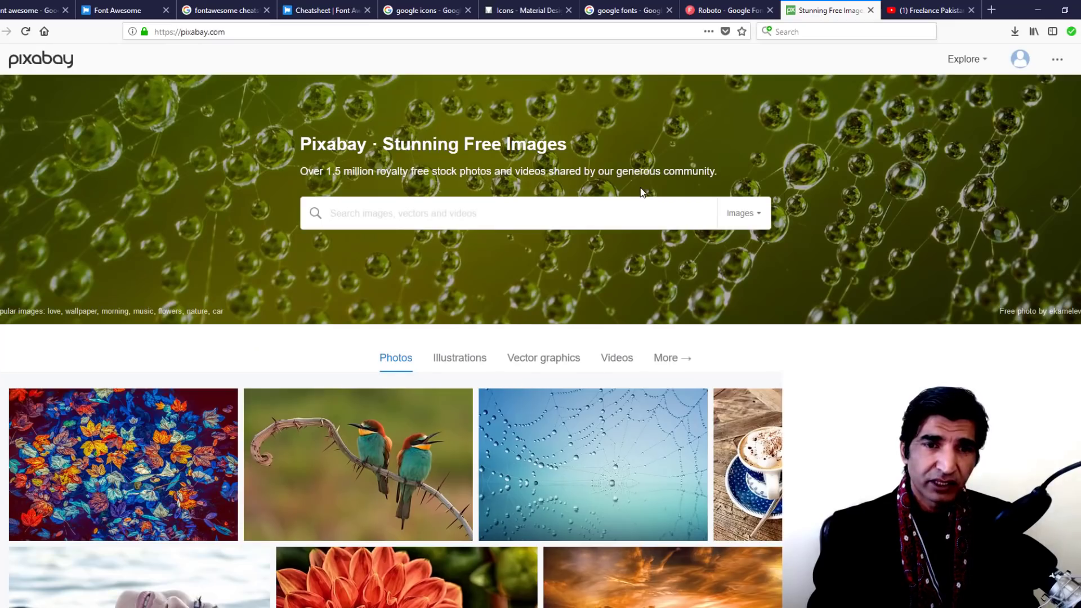
Search Pixabay for 'geometrical patterns' and open the dark geometric-shapes backdrop image
click(564, 223)
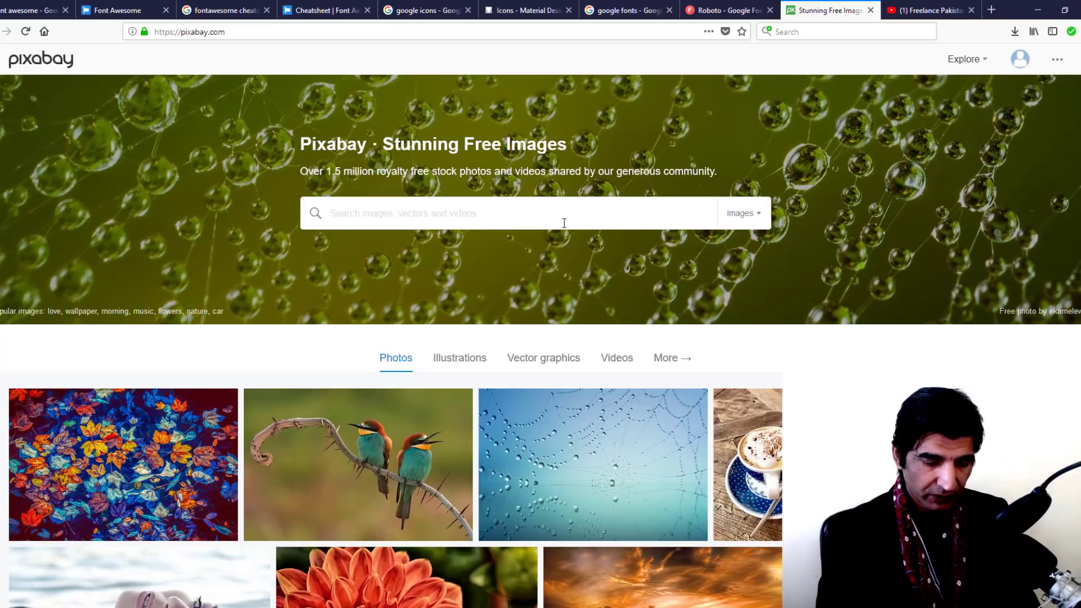
text(geometrical)
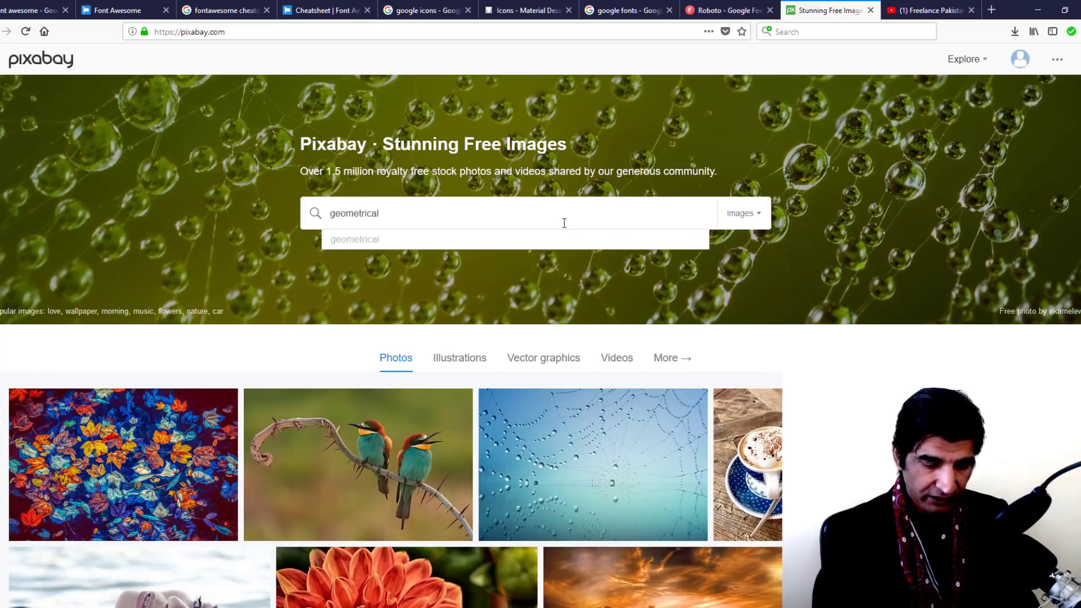
text( patterns)
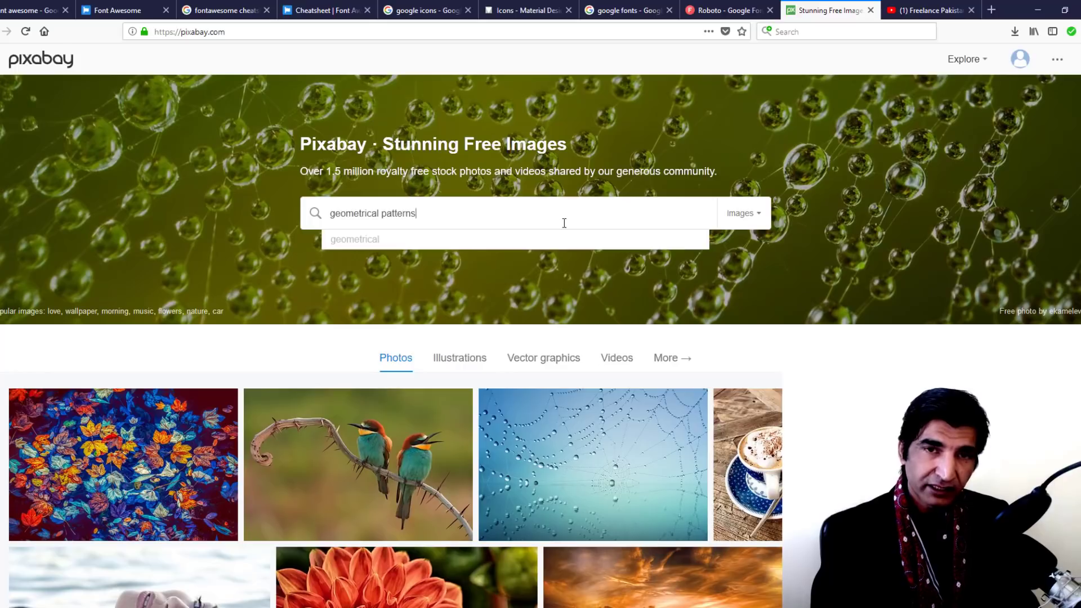
key(Return)
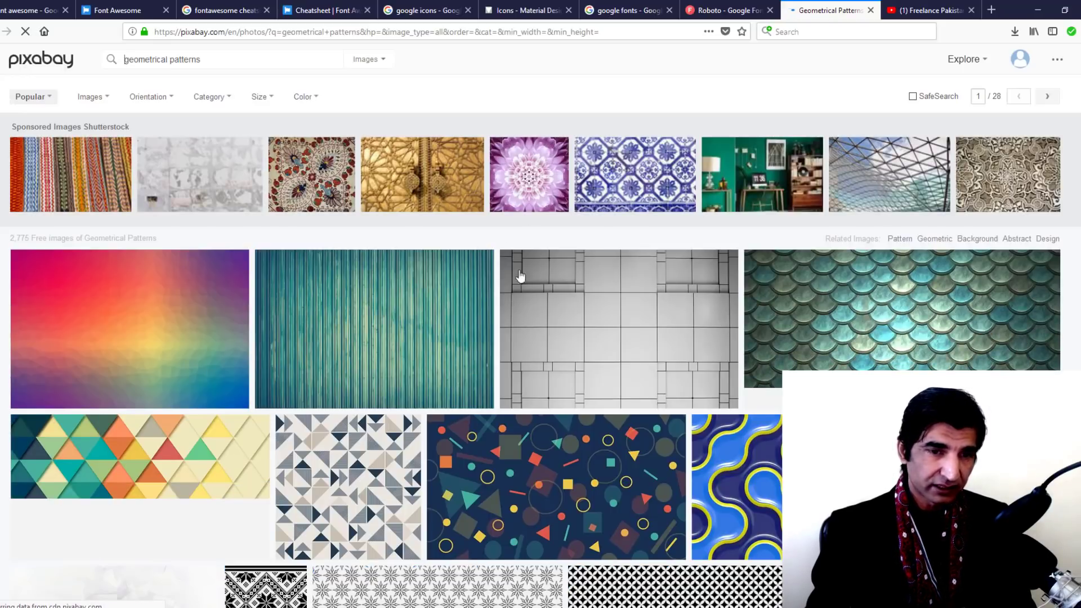
scroll(642, 302, down, 3)
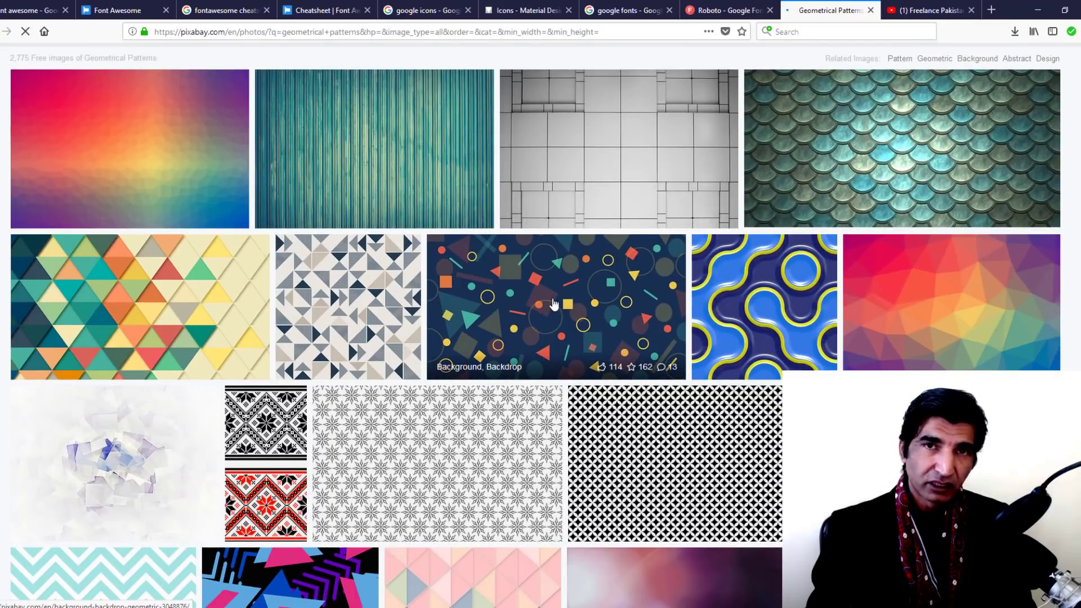
click(554, 304)
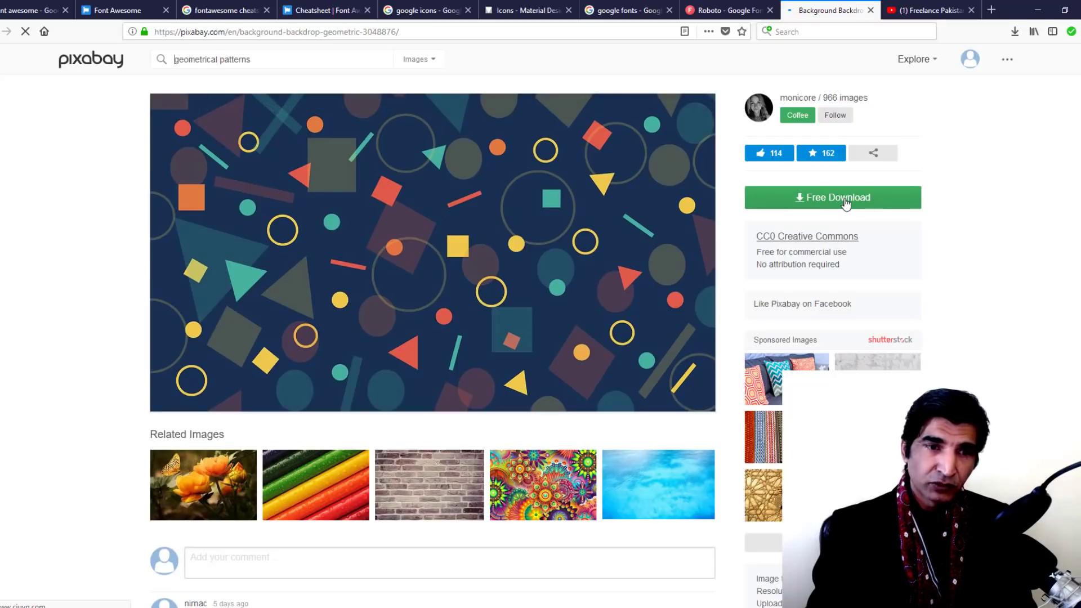
Check the image's Free Download sizes, then move on to the YouTube channel page
click(845, 203)
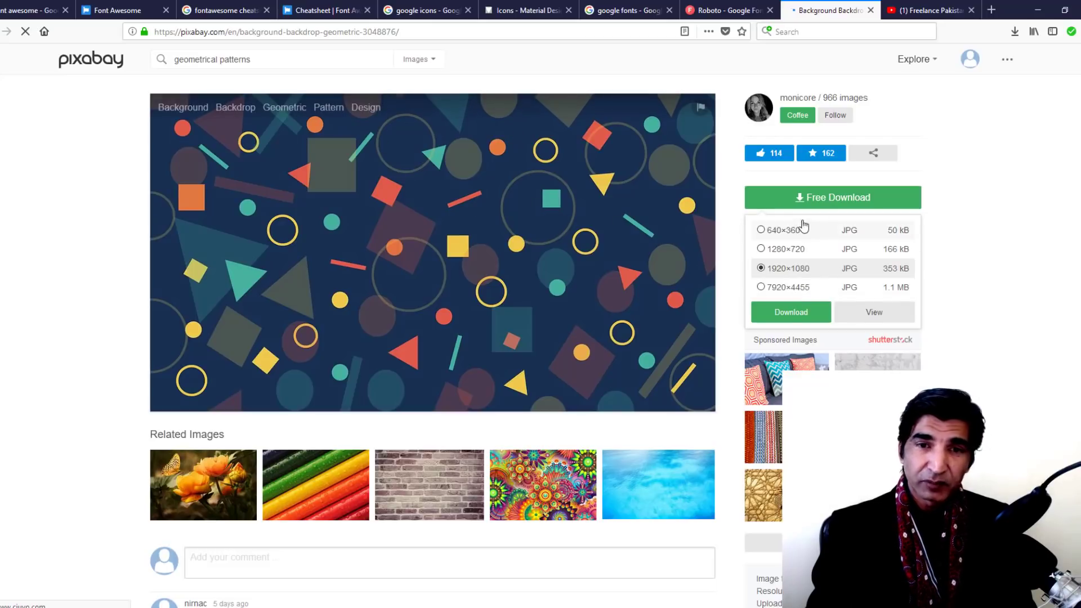
click(1045, 193)
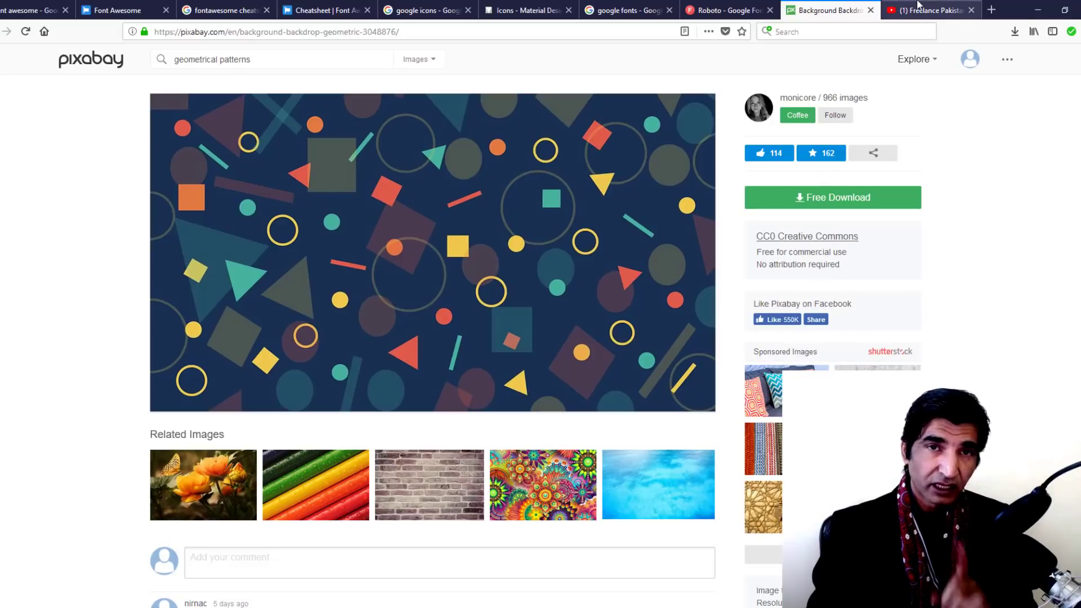
click(917, 7)
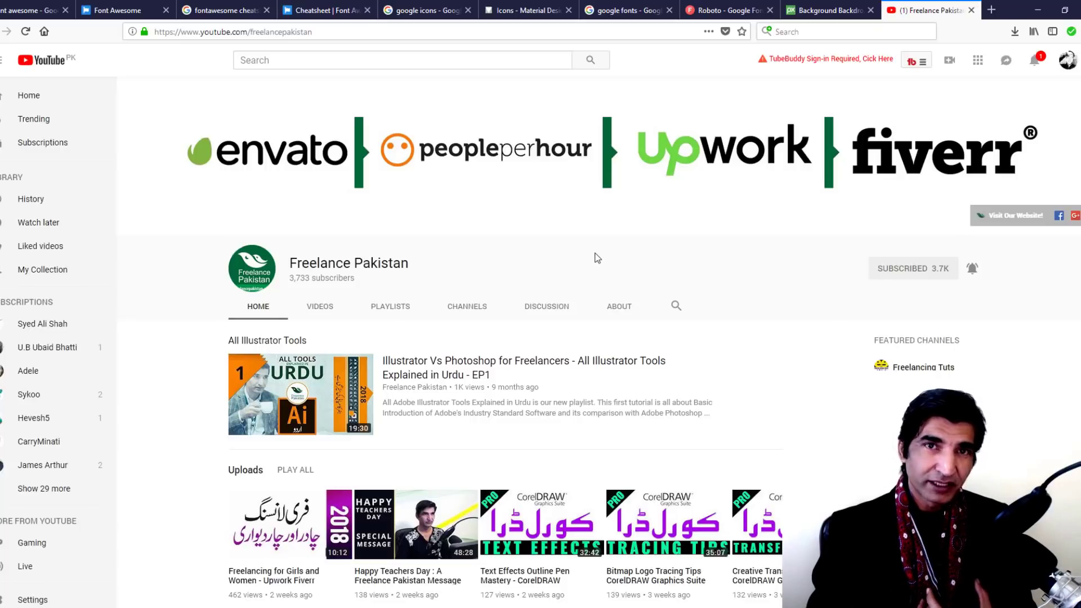
Show the Freelance Pakistan channel's PLAYLISTS tab
click(382, 309)
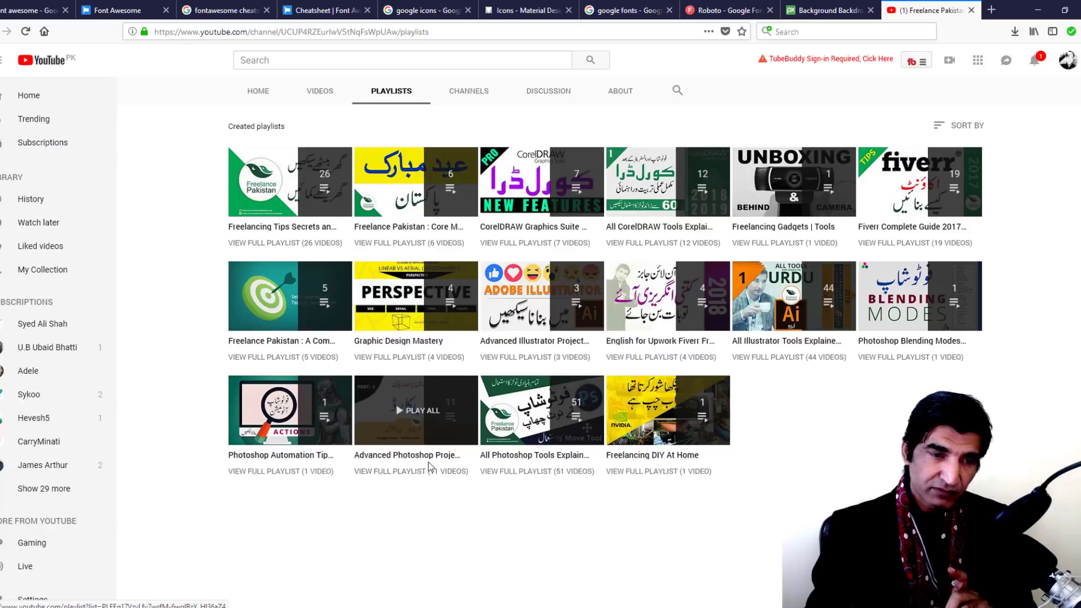
Play the Advanced Photoshop Projects playlist and pause Print Ready Business Card Part 1 near 0:01
click(423, 412)
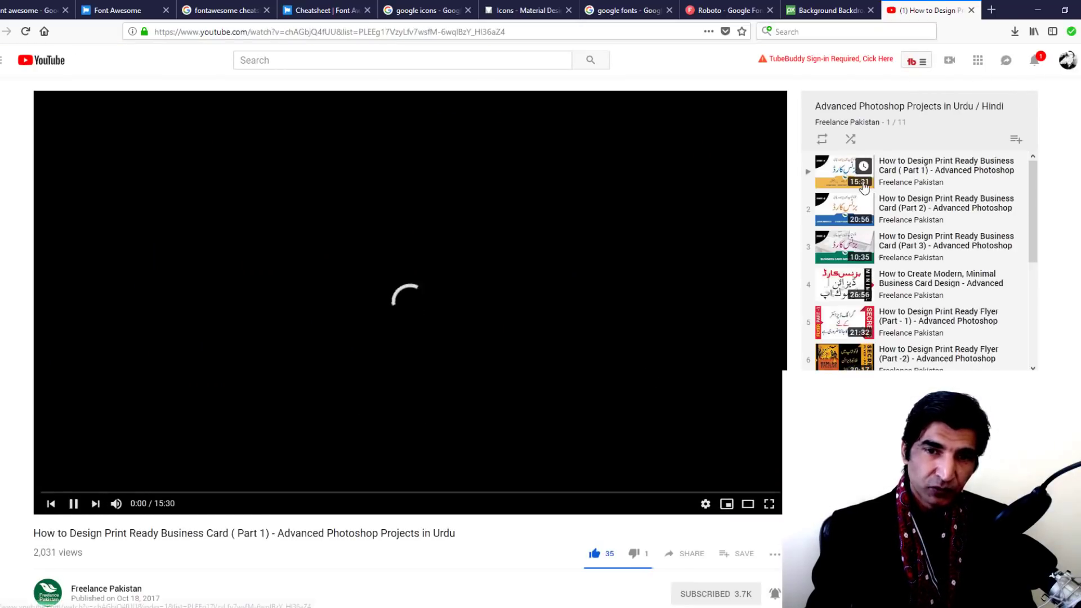
scroll(865, 256, down, 1)
scroll(865, 256, down, 4)
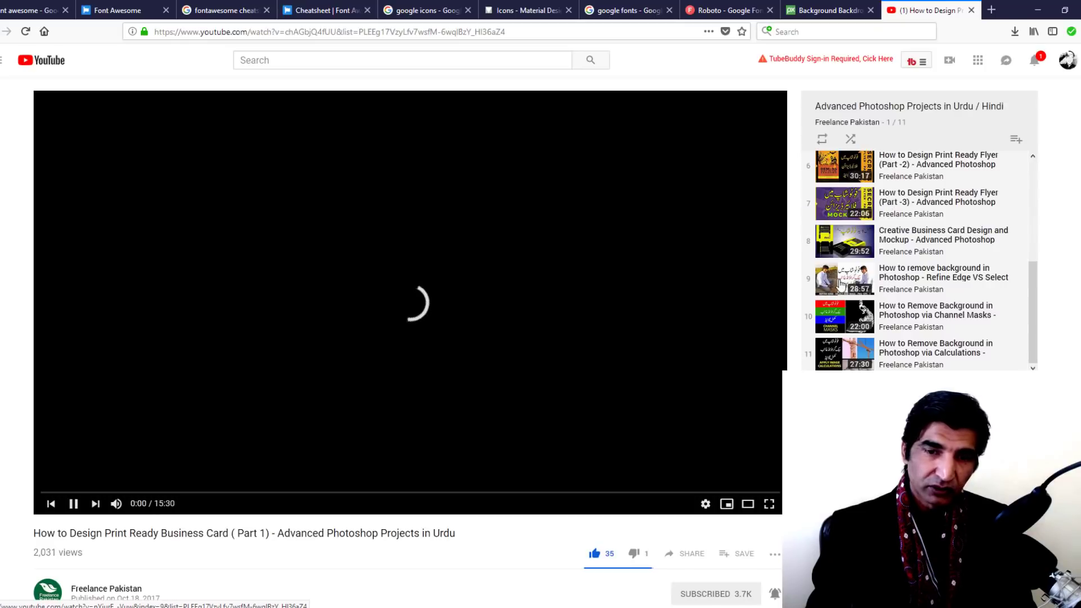
click(74, 505)
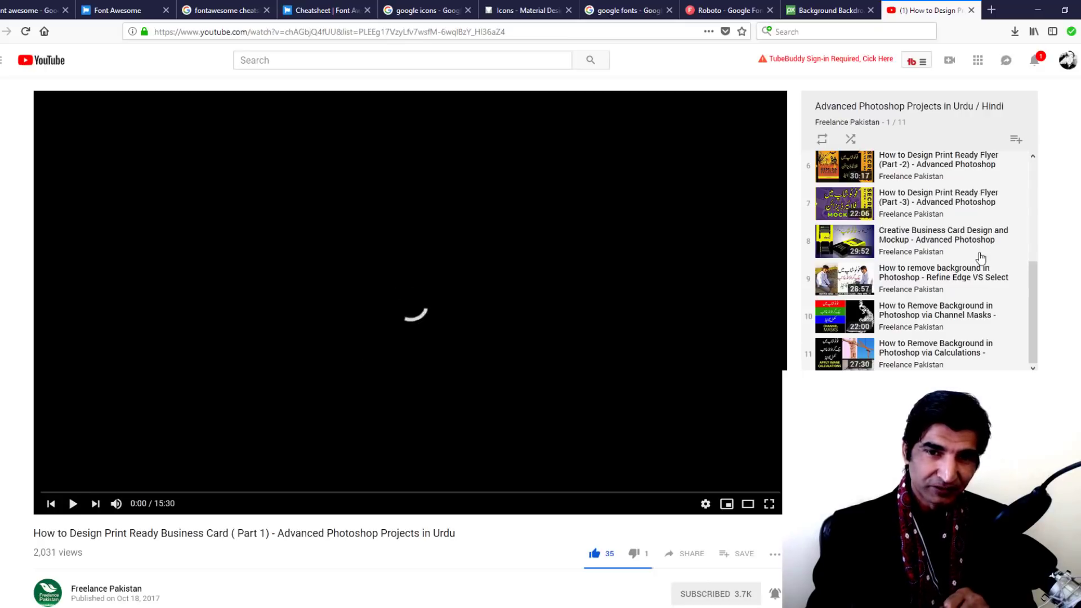
scroll(981, 264, up, 1)
scroll(981, 263, up, 2)
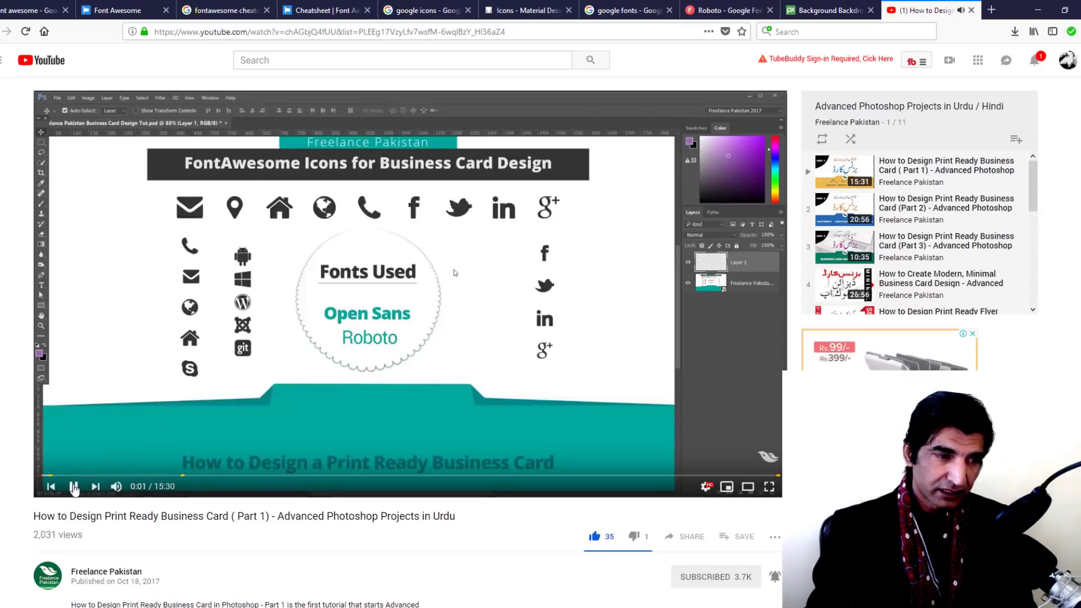
click(73, 485)
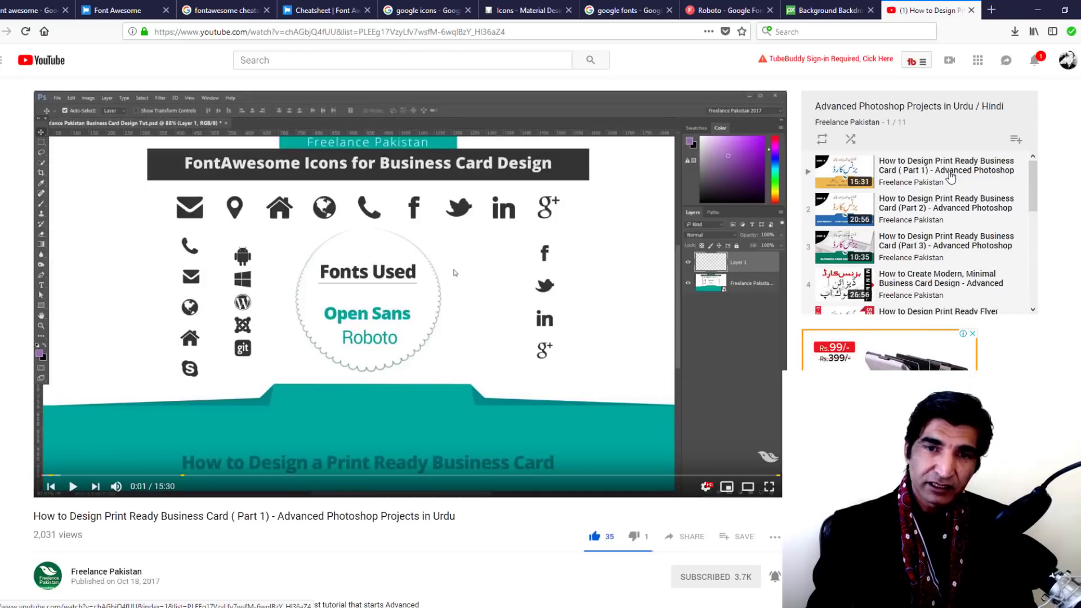
mouse_move(835, 176)
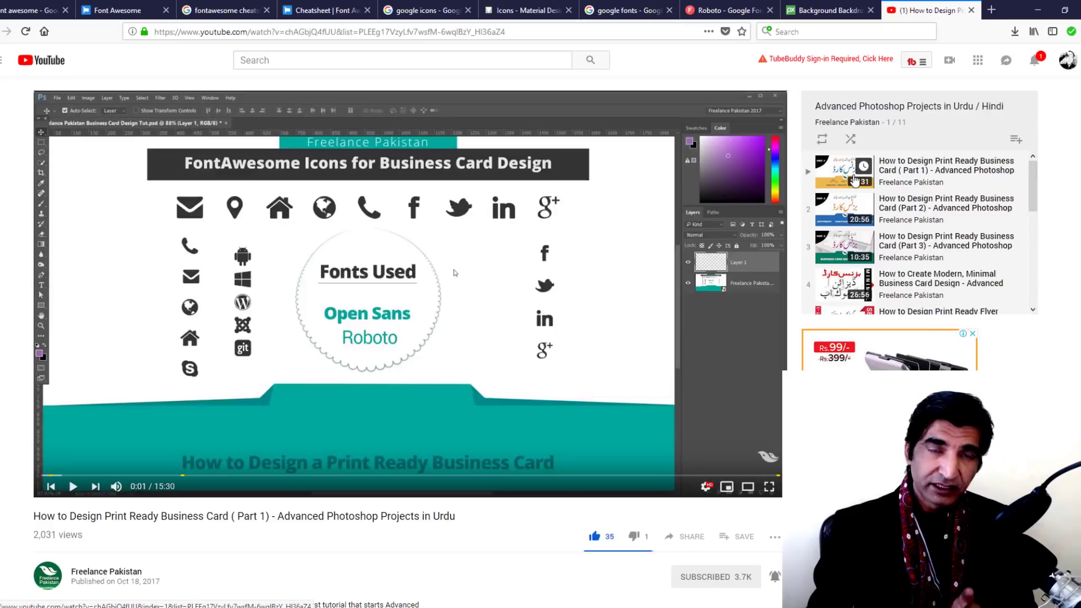
scroll(923, 216, down, 2)
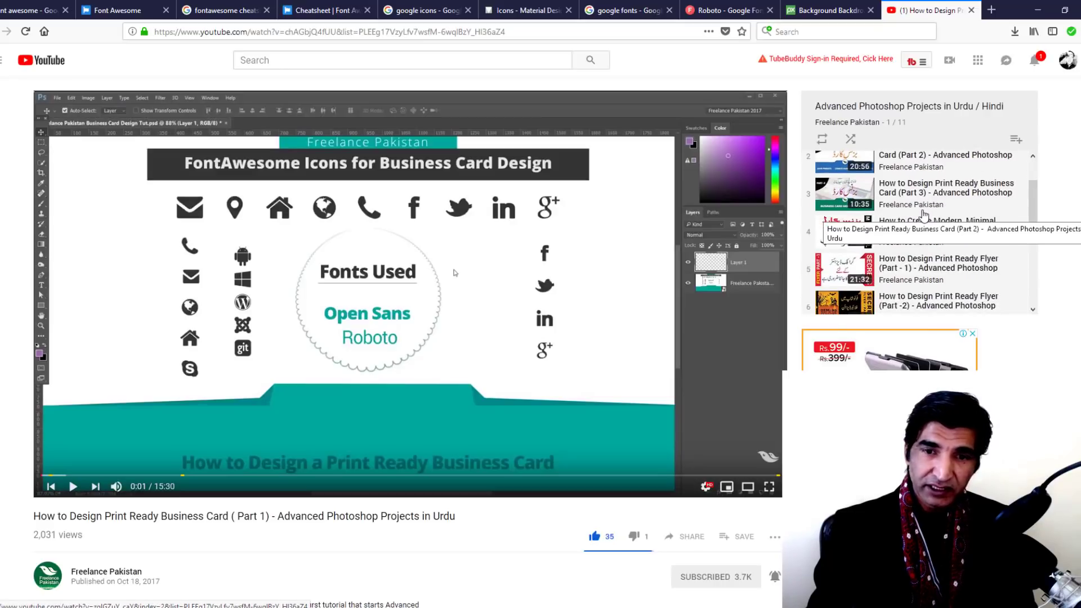
mouse_move(864, 275)
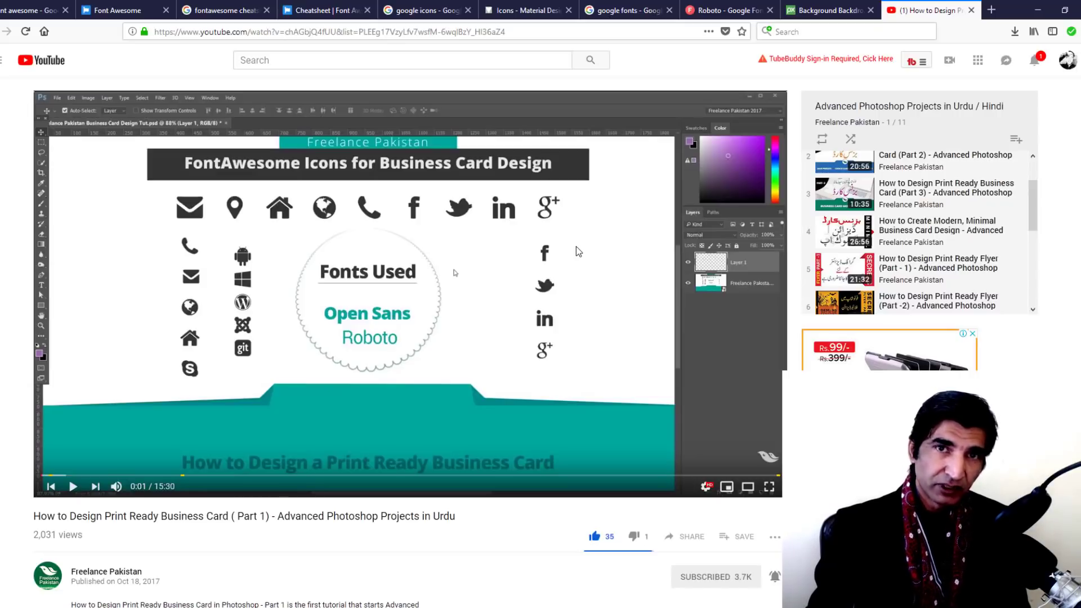
Back in CorelDRAW, drag the four social icons off the card, select the background, and start a Ctrl+I import
mouse_move(423, 607)
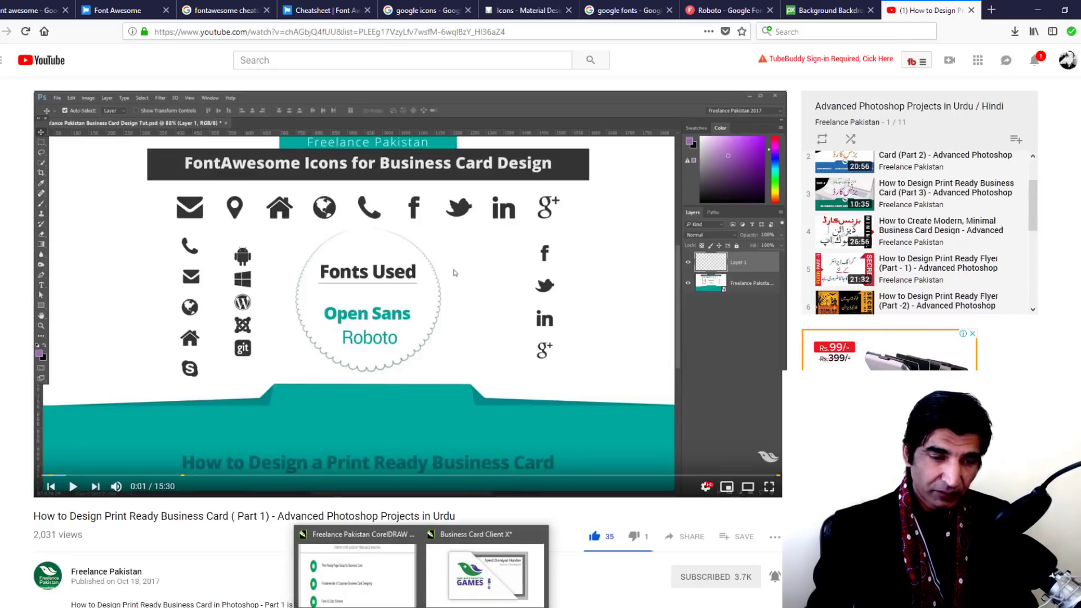
click(457, 577)
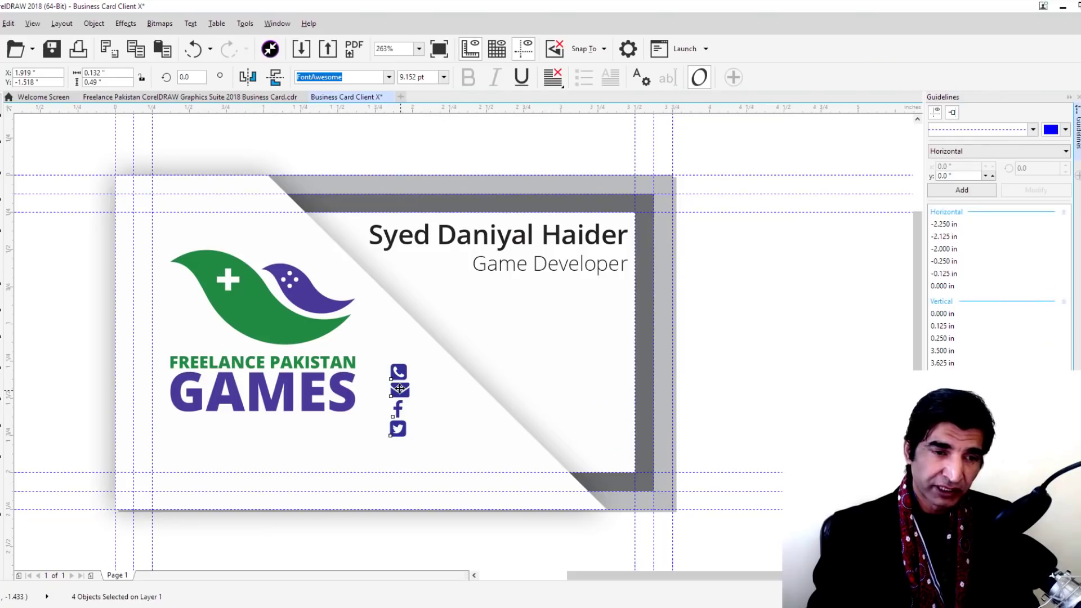
drag(400, 388, 754, 335)
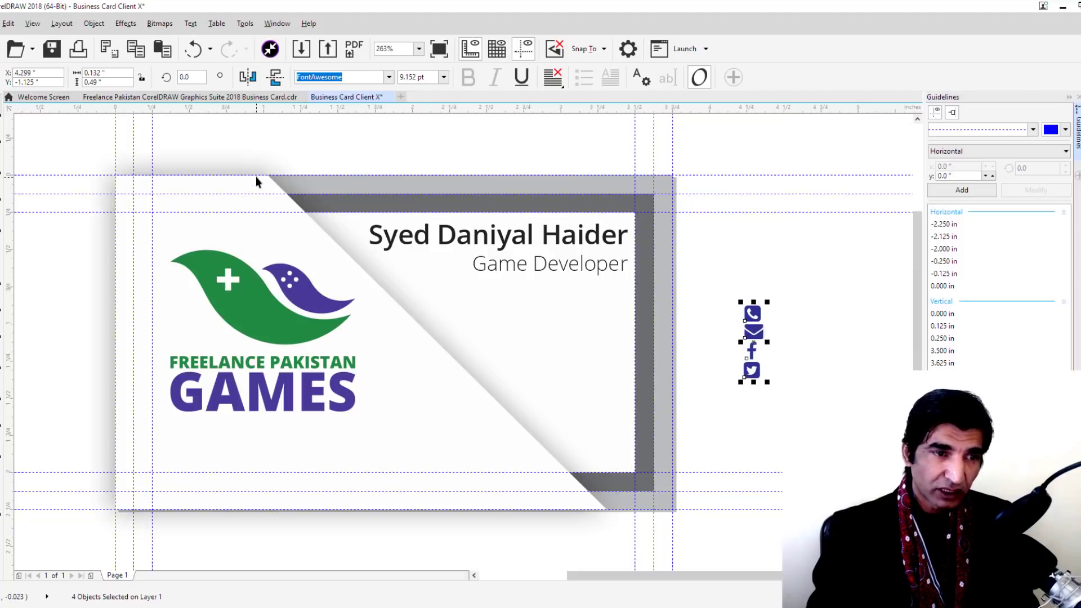
click(435, 418)
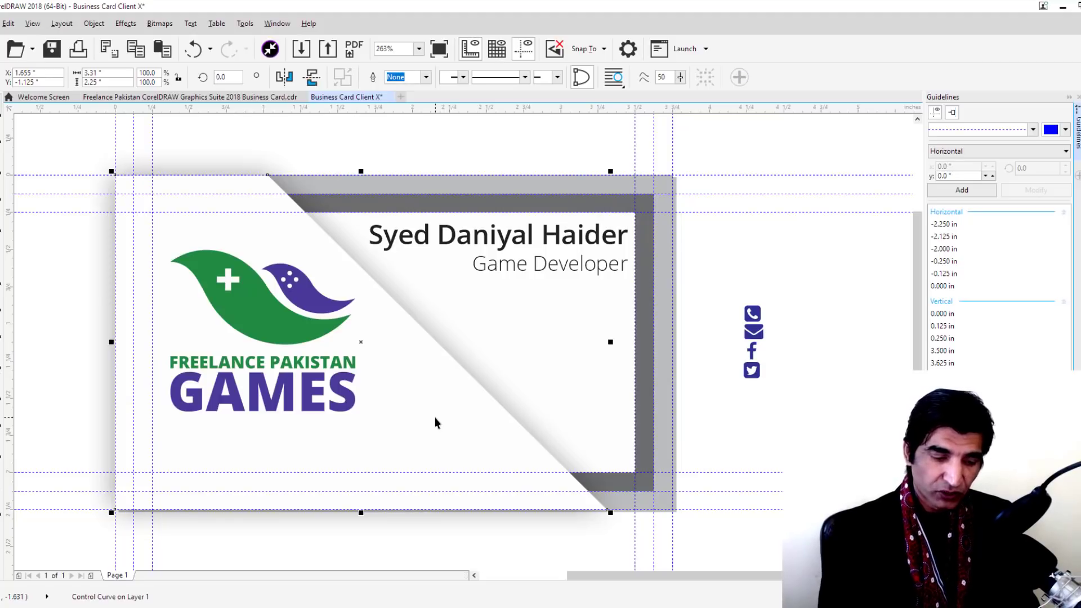
key(ctrl+i)
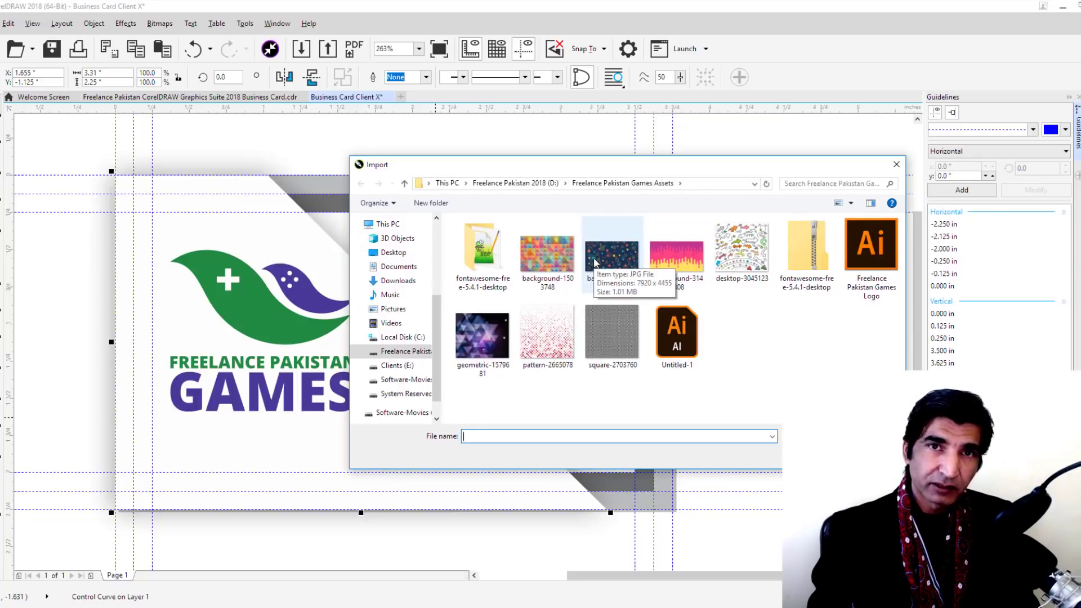
Import background-3048876.jpg and place it over the card's upper area
click(595, 262)
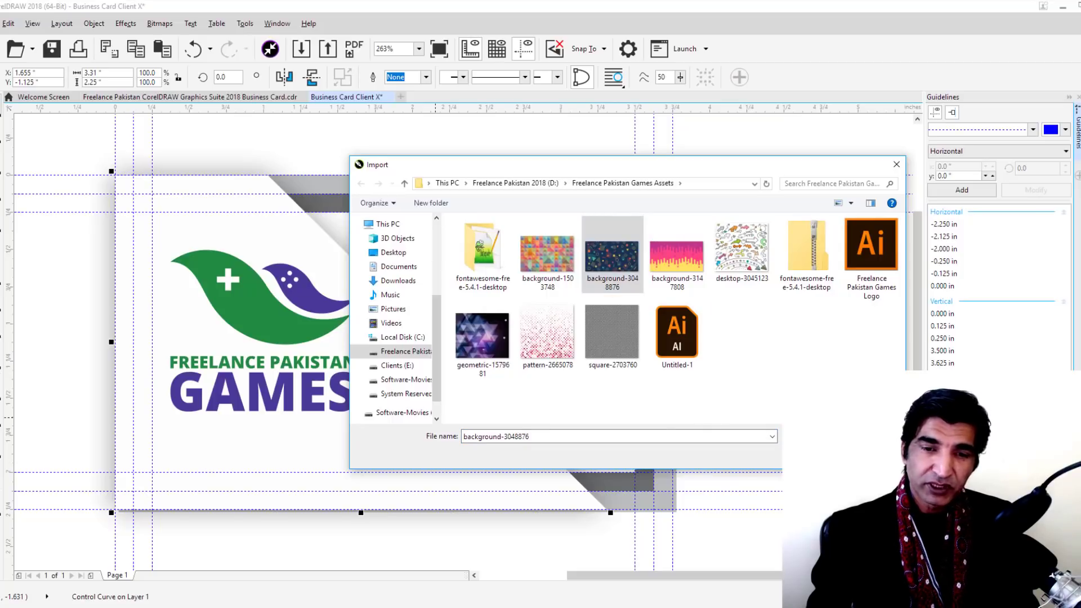
key(Return)
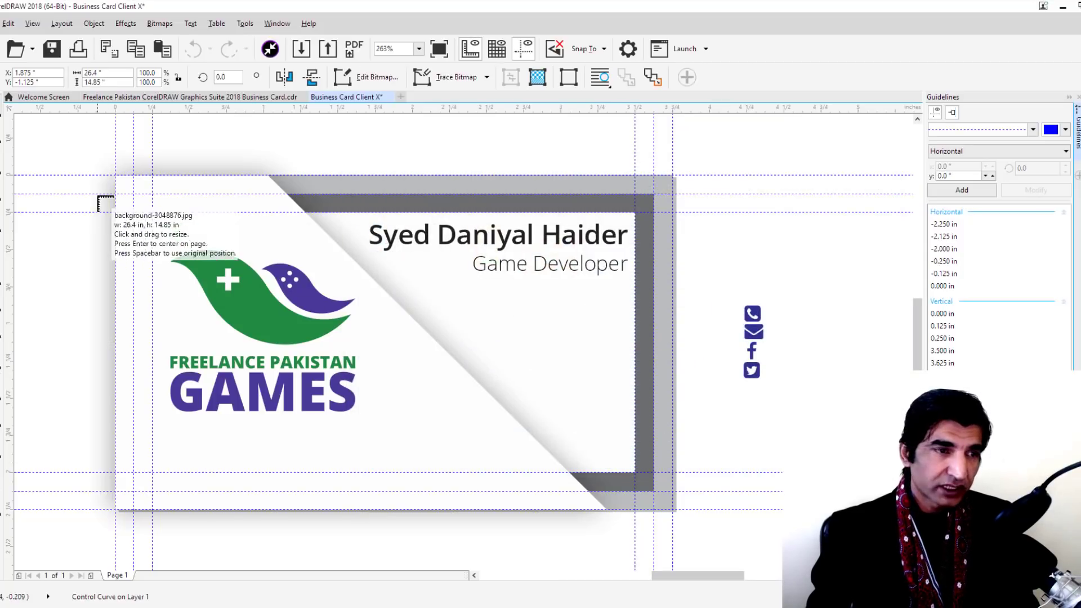
drag(169, 142, 724, 518)
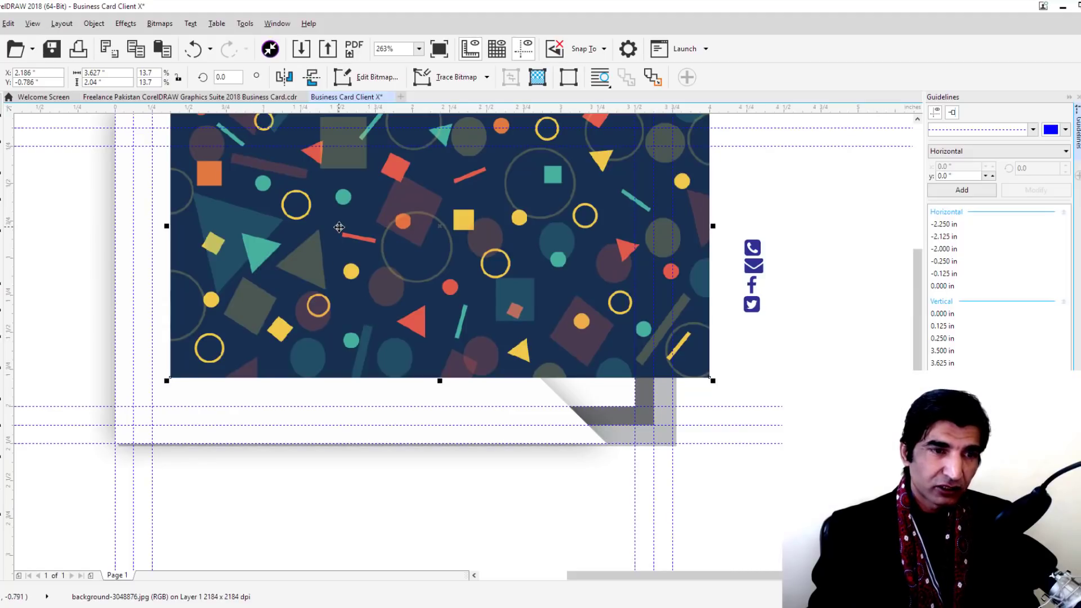
right_click(339, 227)
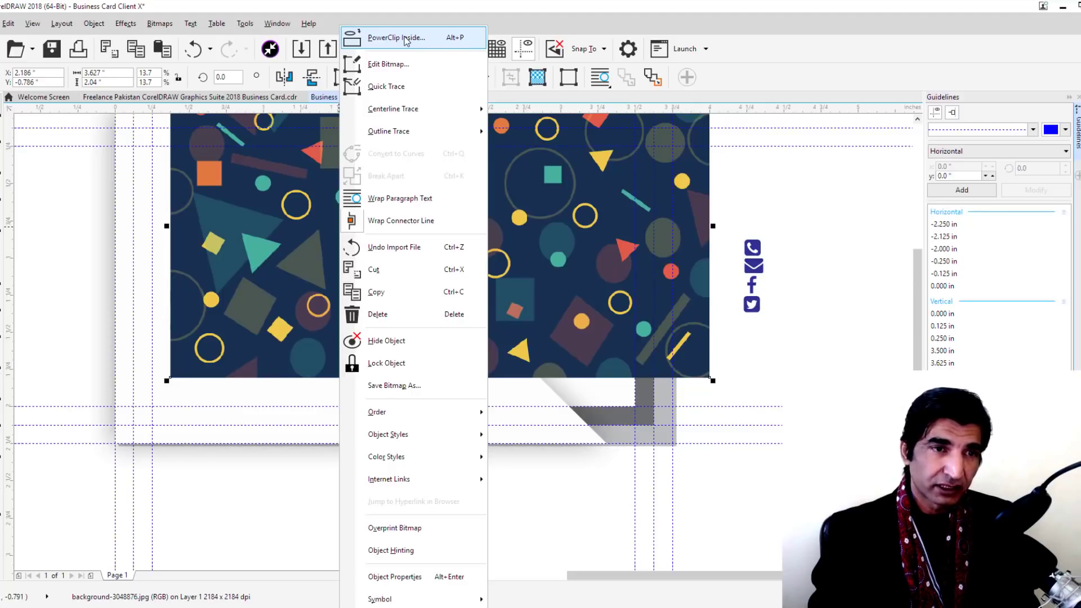
PowerClip the pattern inside the card shape and shift it to fill the whole card
click(405, 40)
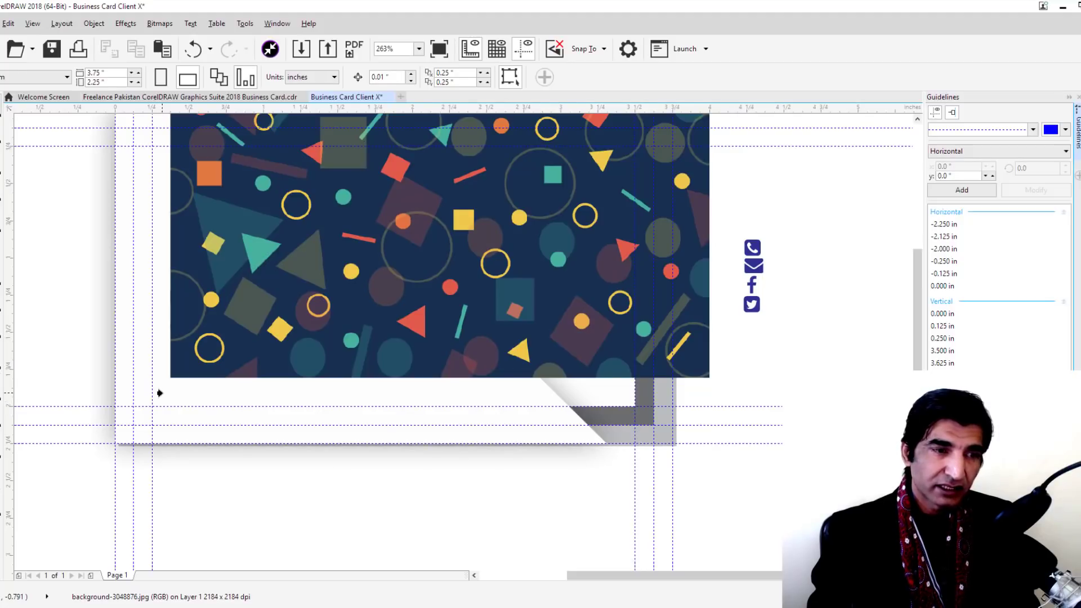
click(159, 393)
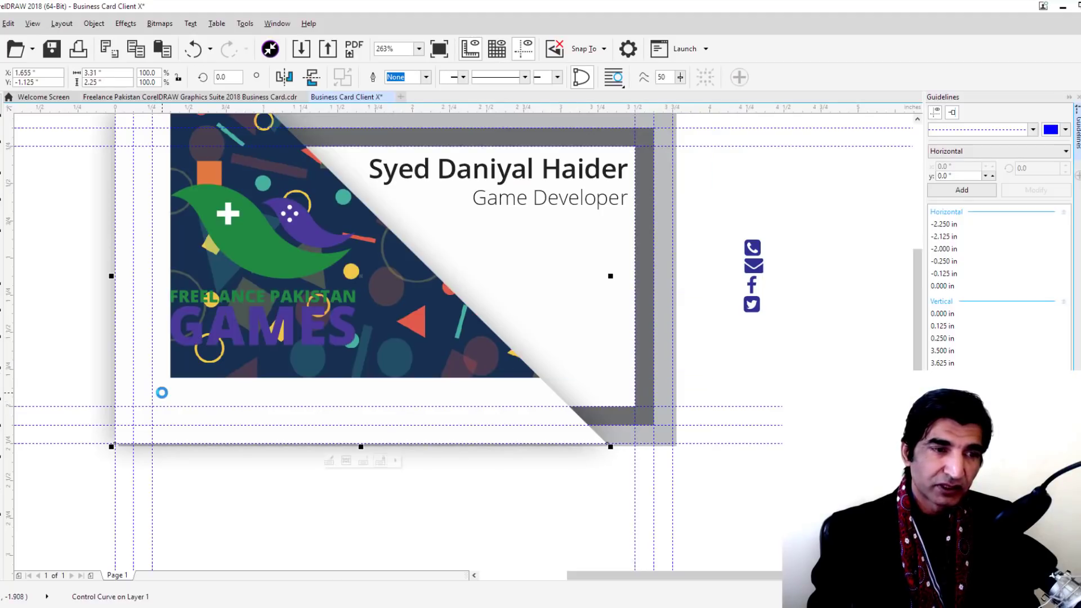
double_click(394, 335)
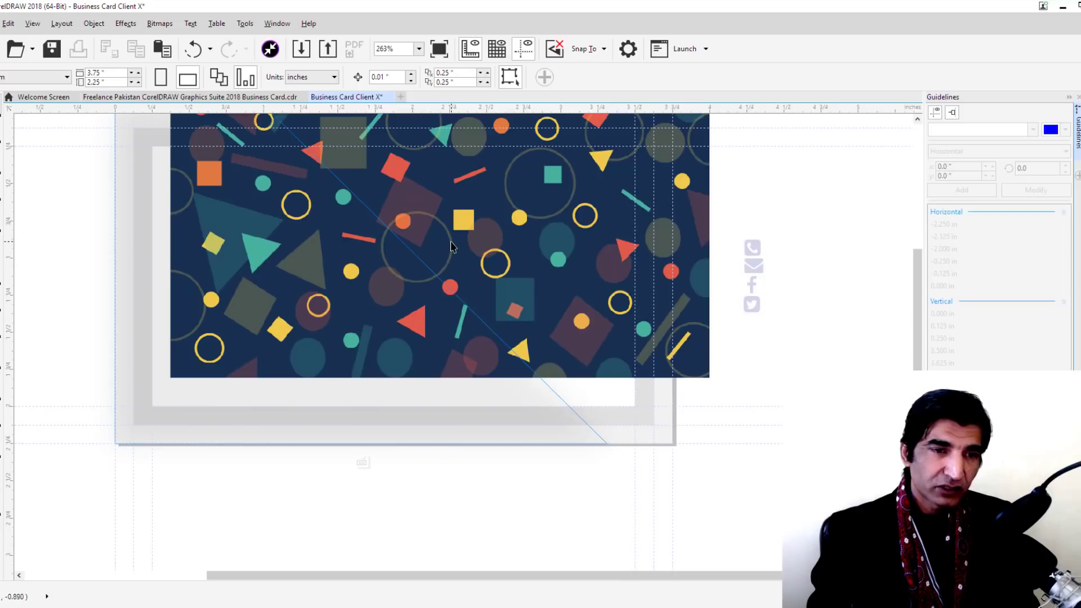
drag(494, 222, 434, 276)
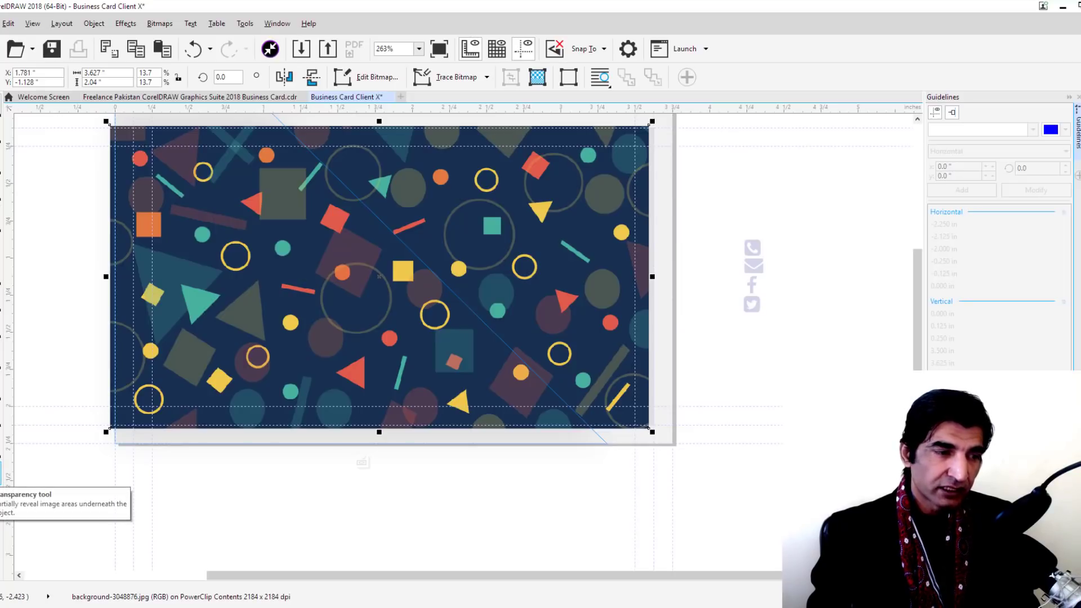
click(2, 478)
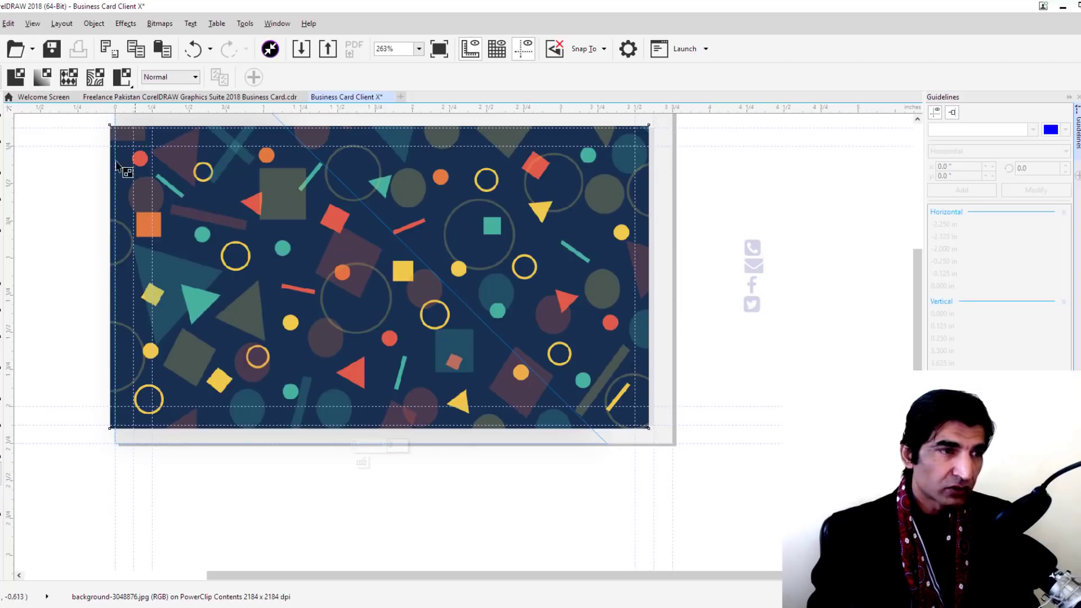
Give the pattern uniform transparency in Color merge mode at 73%, then finish PowerClip editing
click(16, 77)
click(169, 76)
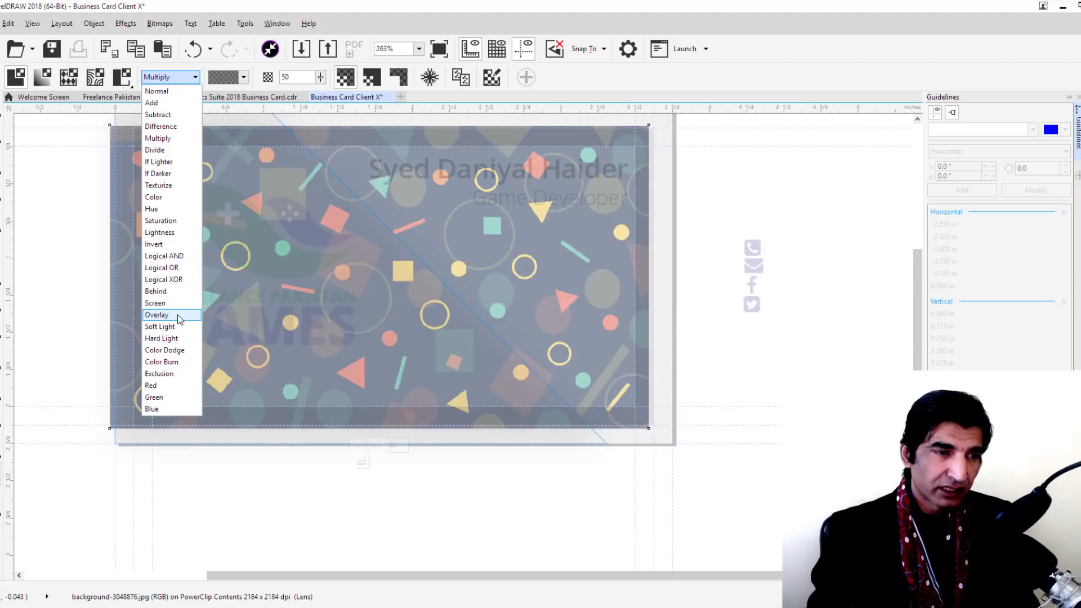
click(179, 317)
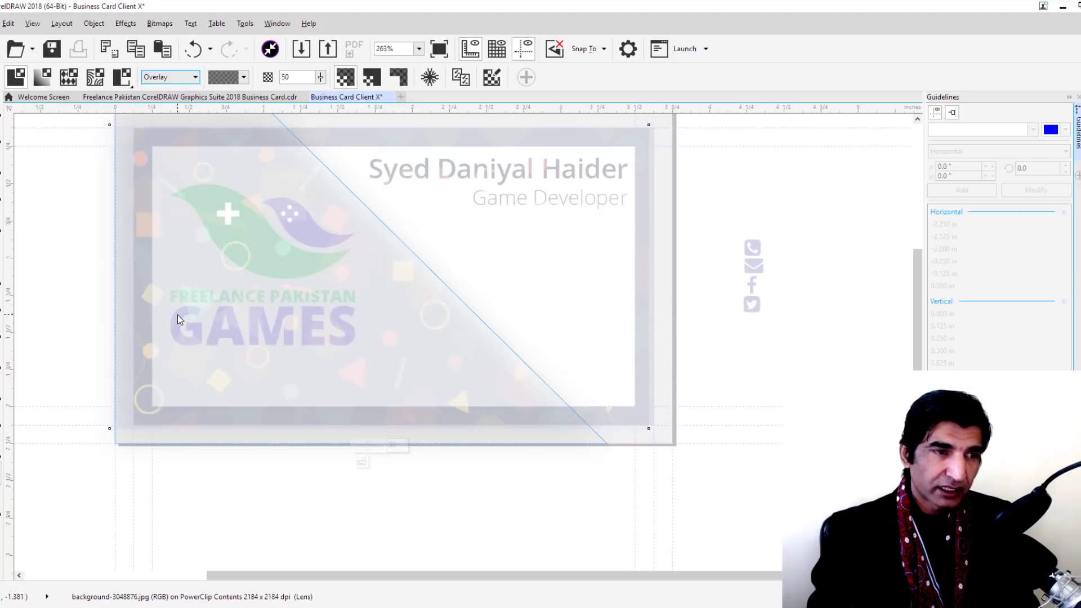
click(174, 79)
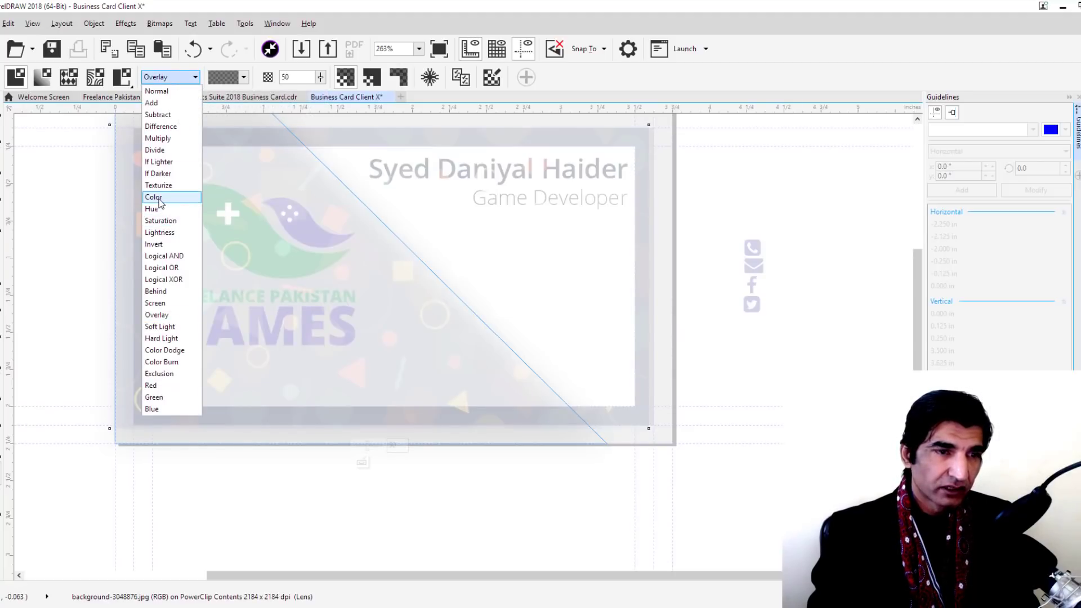
click(155, 197)
drag(320, 77, 357, 97)
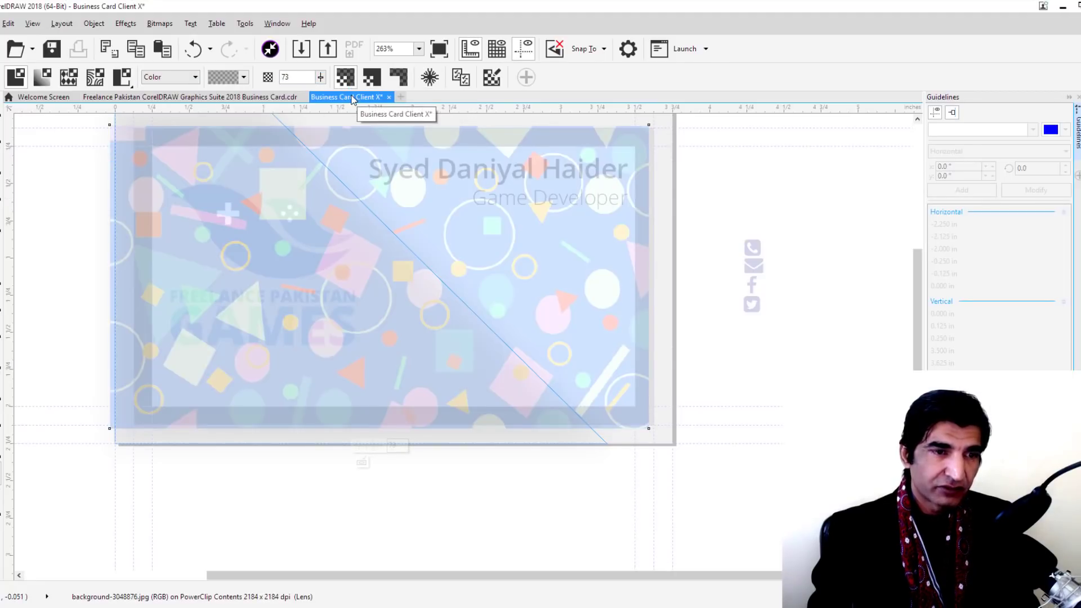
key(Escape)
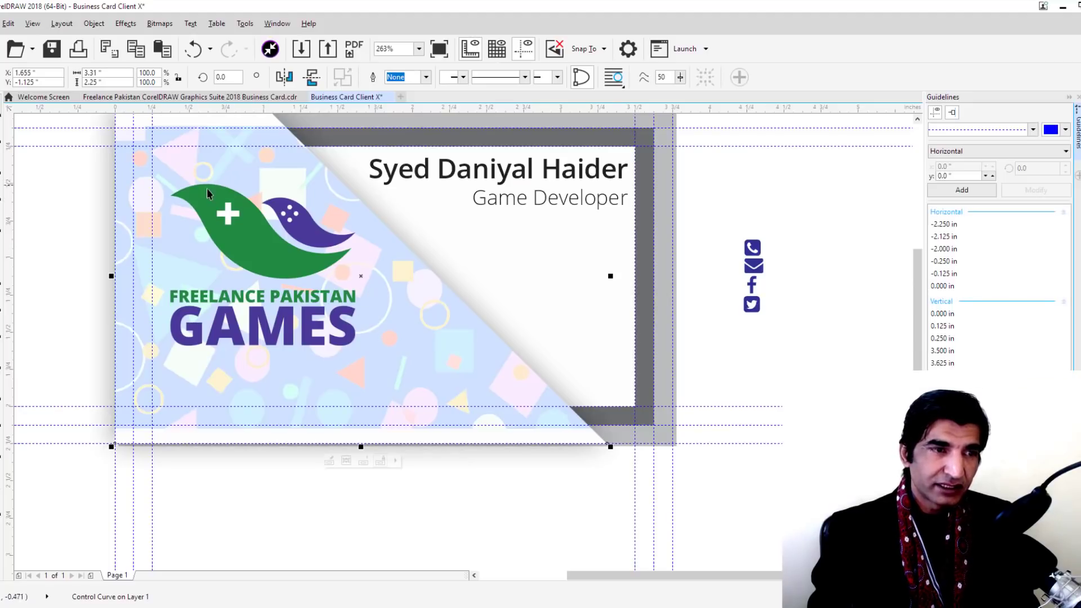
scroll(196, 169, up, 10)
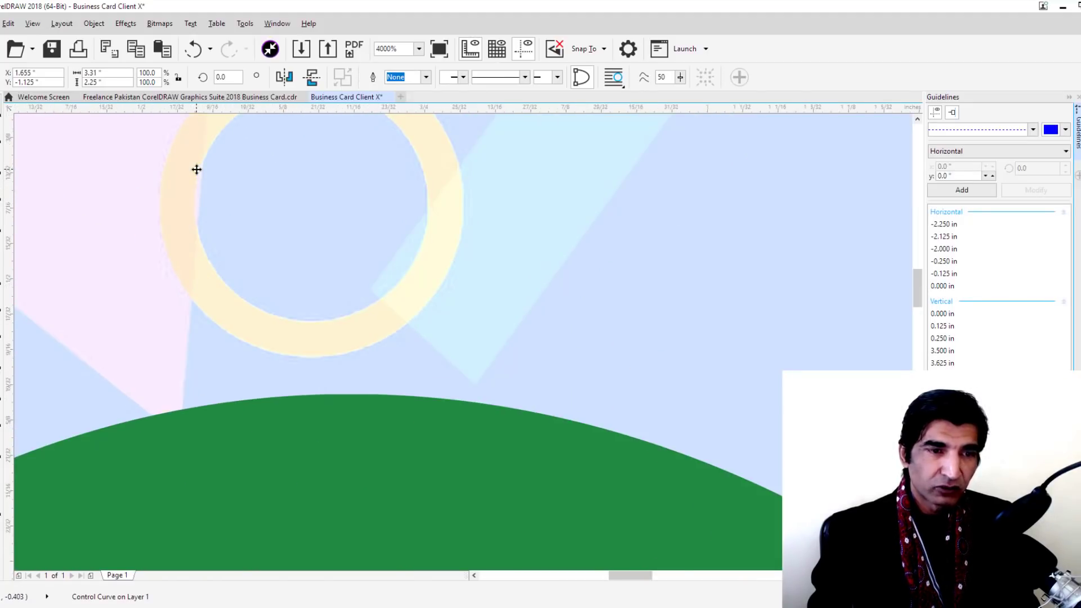
scroll(196, 169, down, 10)
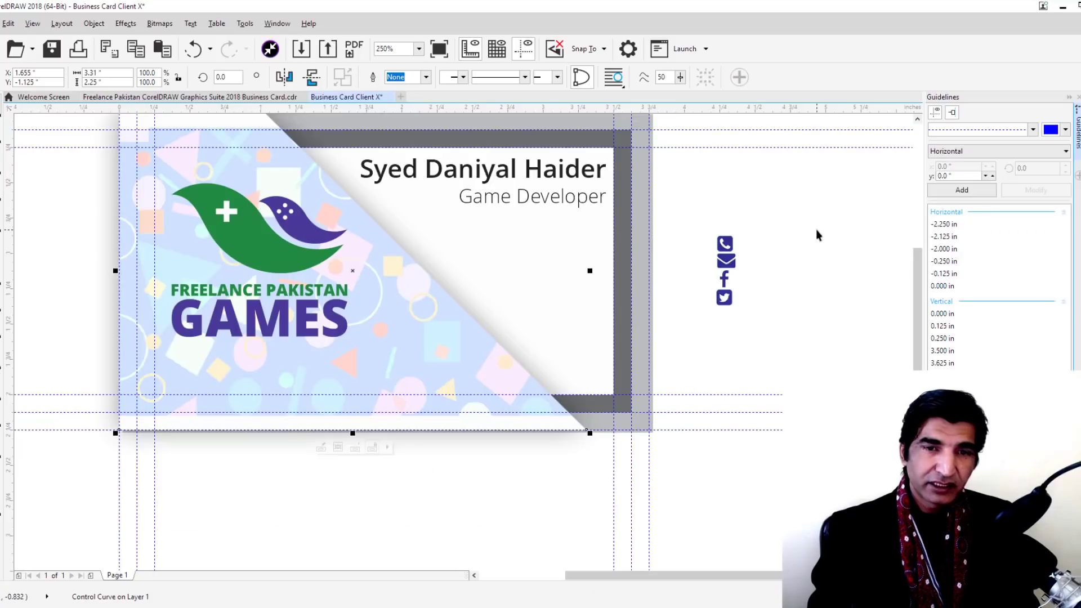
click(817, 230)
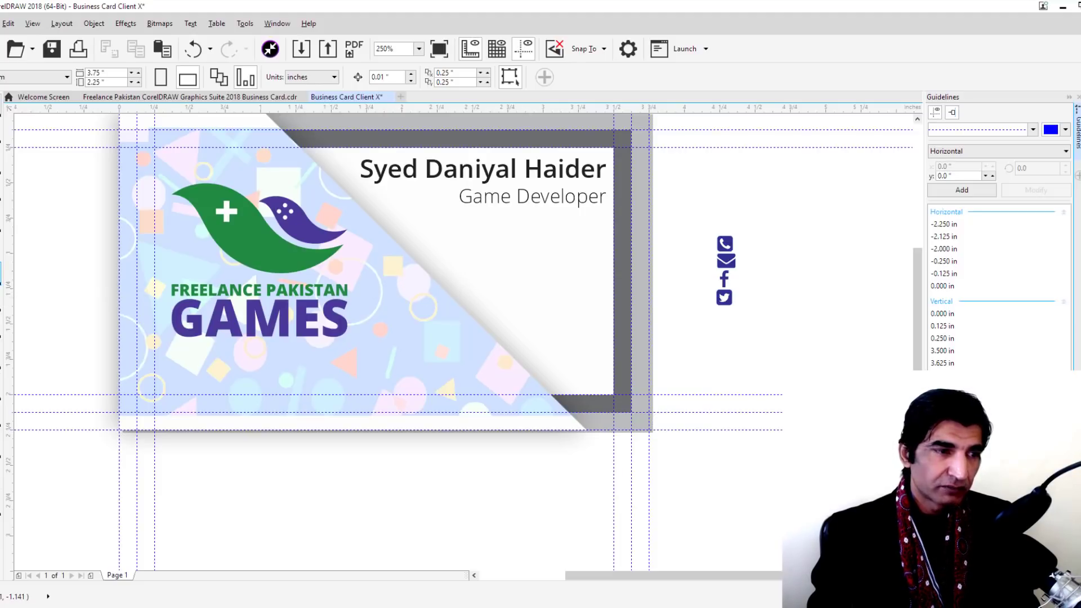
Draw a thin rectangle beside the card, convert it to curves, and slant its top-right corner left
click(2, 285)
drag(684, 171, 860, 204)
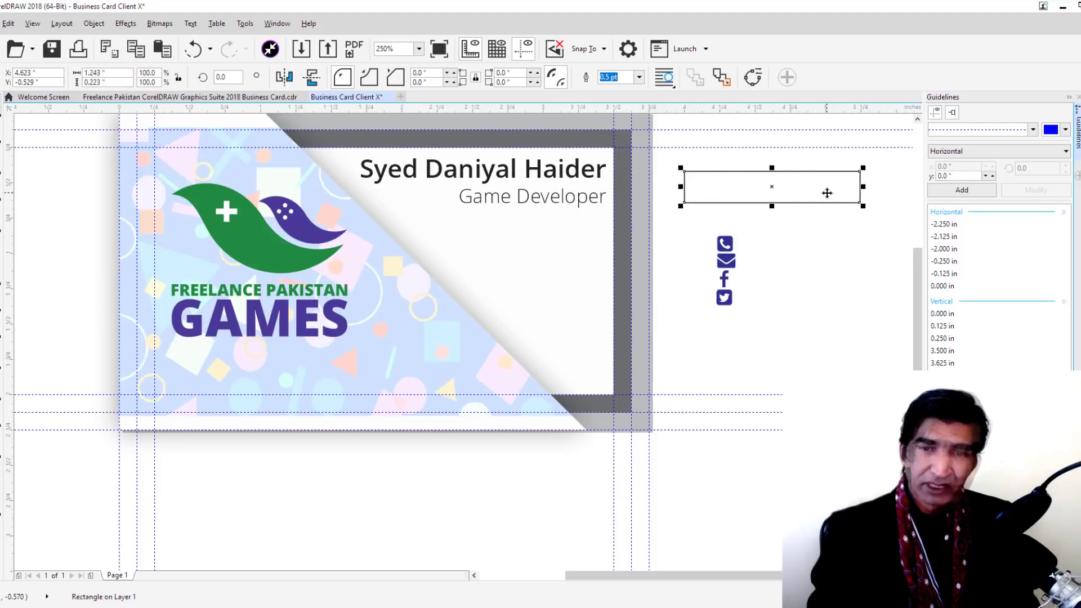
key(ctrl+q)
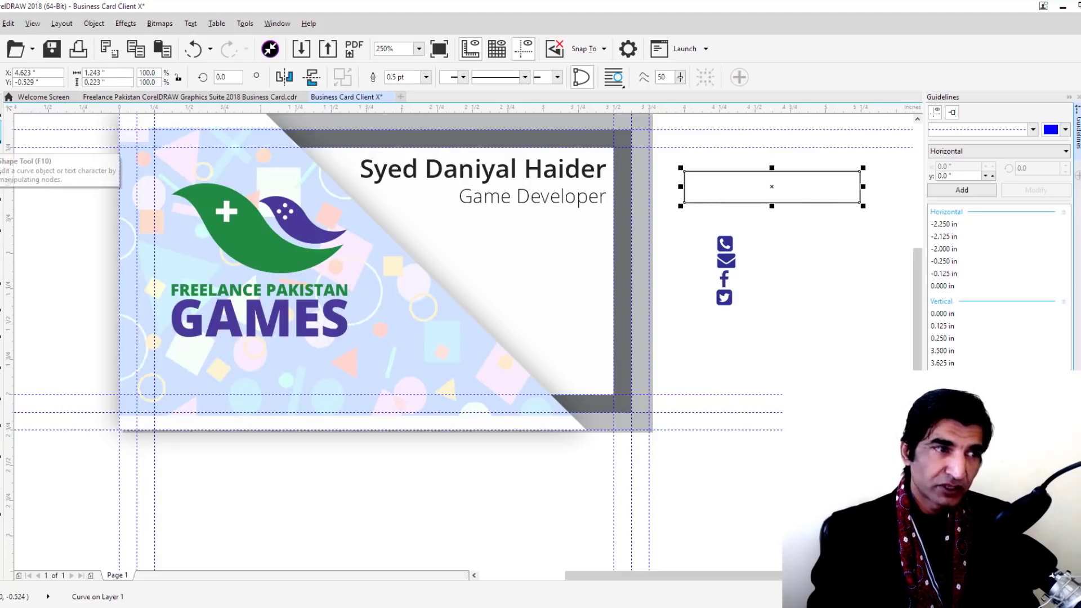
click(9, 169)
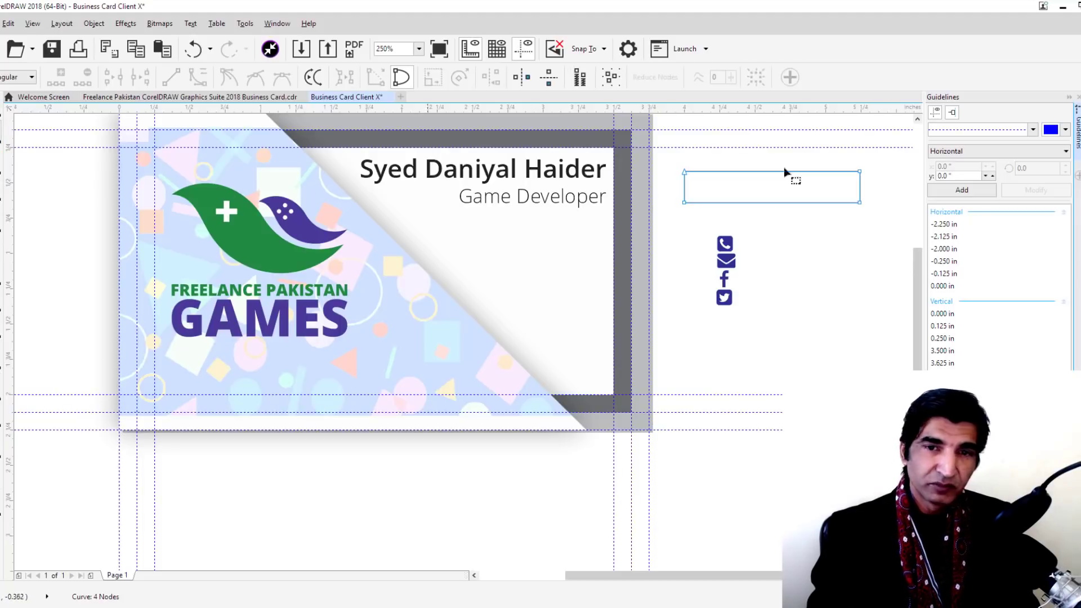
click(859, 172)
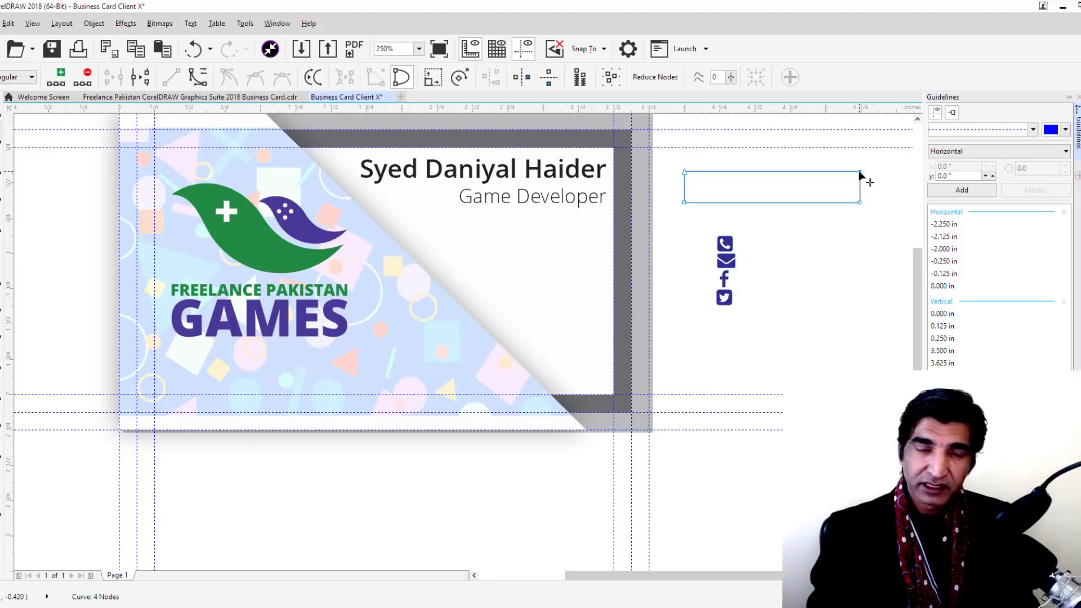
drag(859, 174, 847, 172)
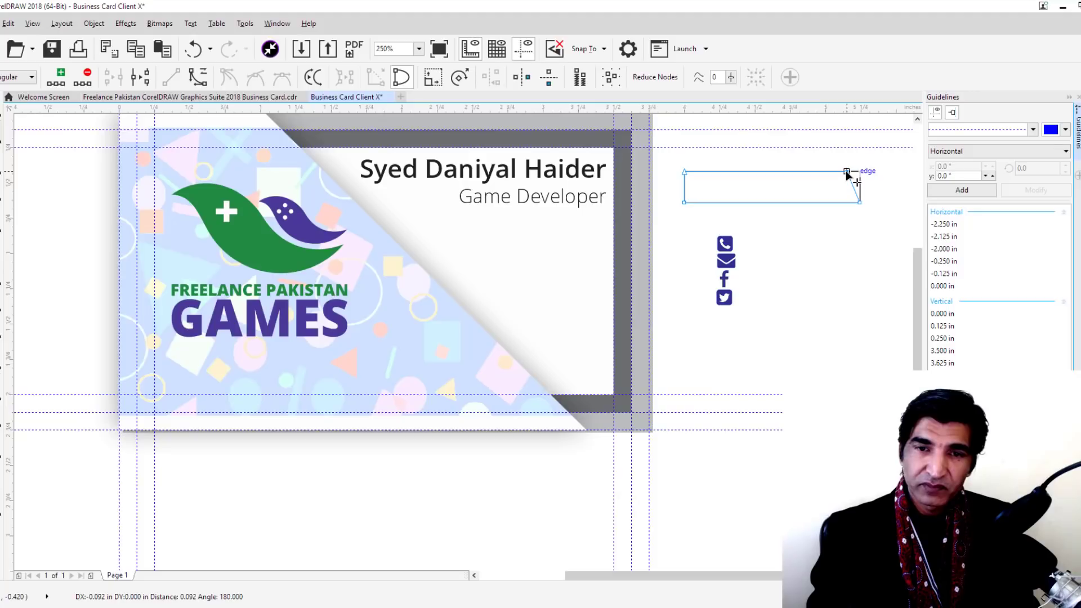
drag(847, 173, 847, 172)
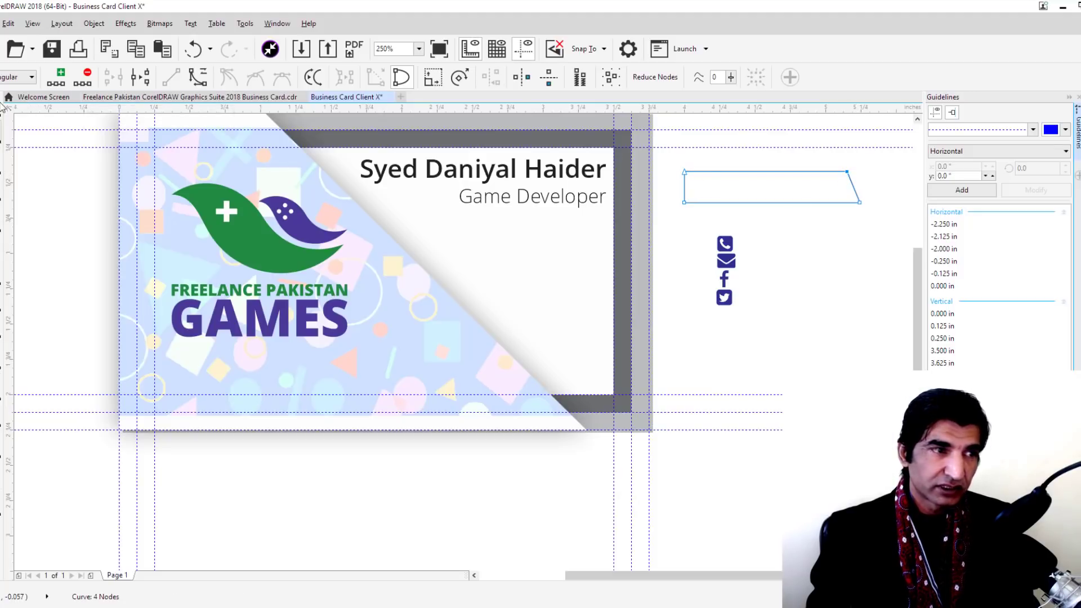
Mirror the trapezoid vertically and horizontally, adjust its bottom-left node, and move it below the title
click(4, 108)
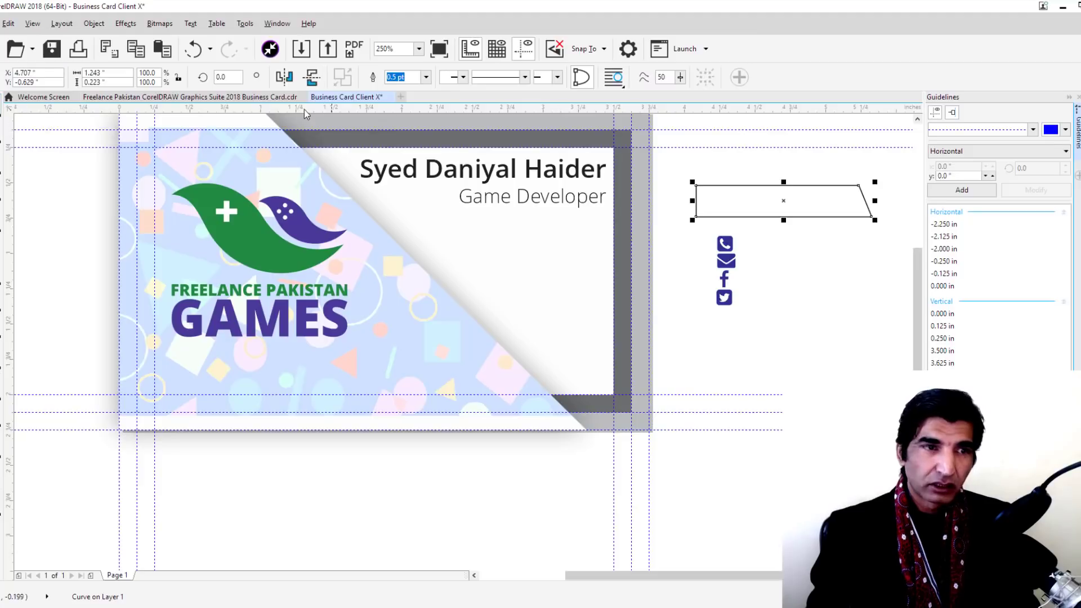
click(312, 79)
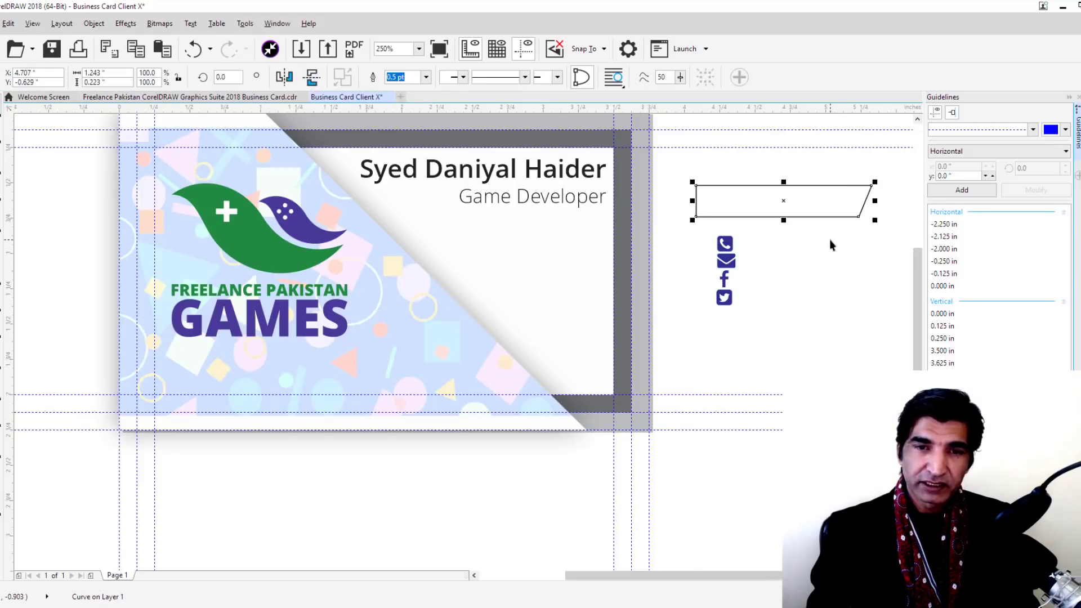
click(281, 77)
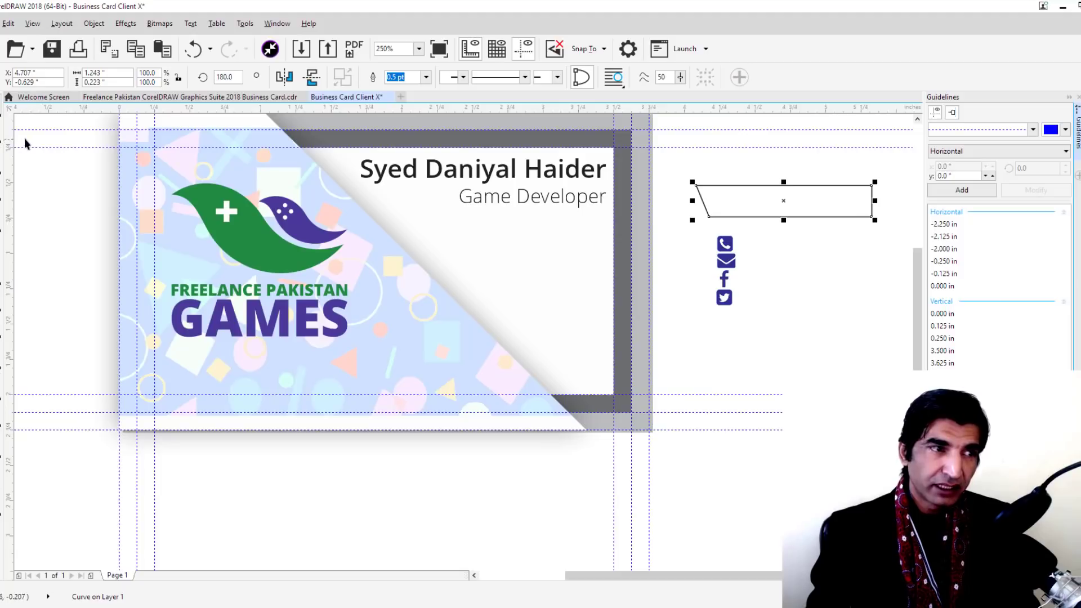
click(1, 138)
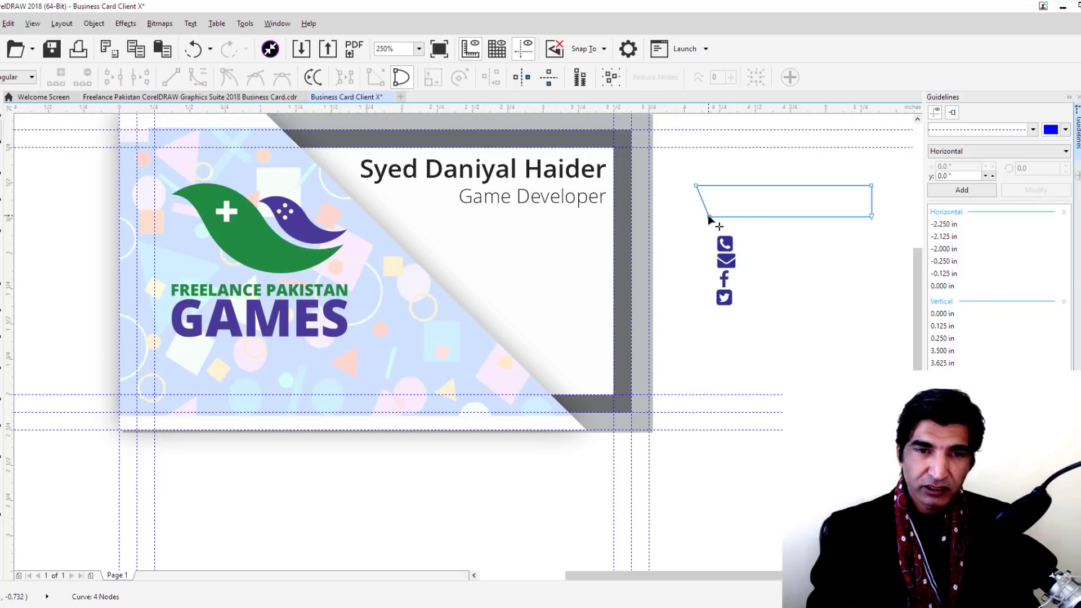
drag(708, 215, 720, 216)
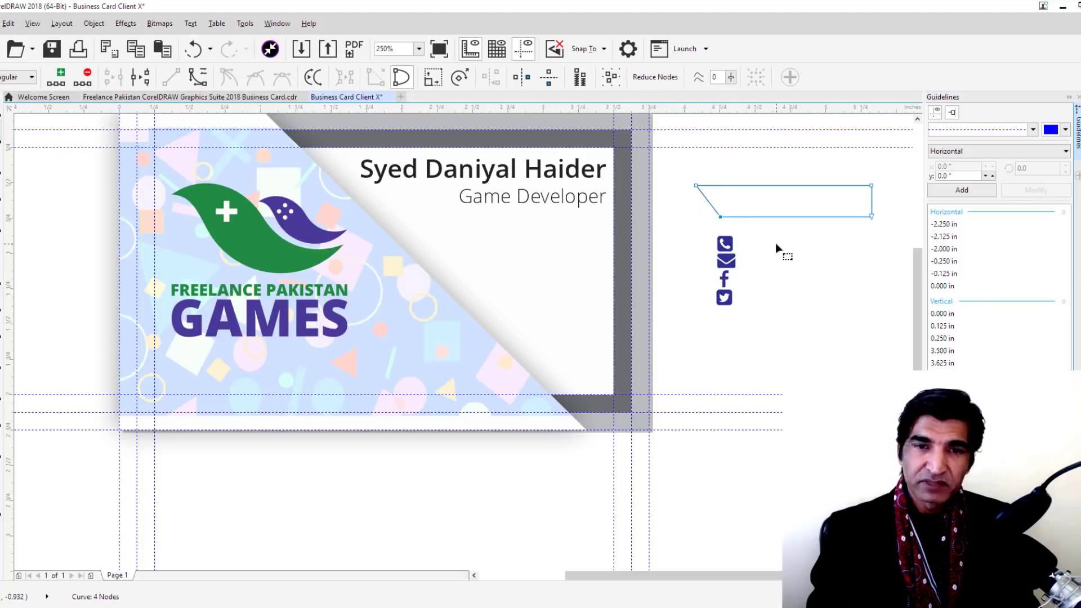
key(space)
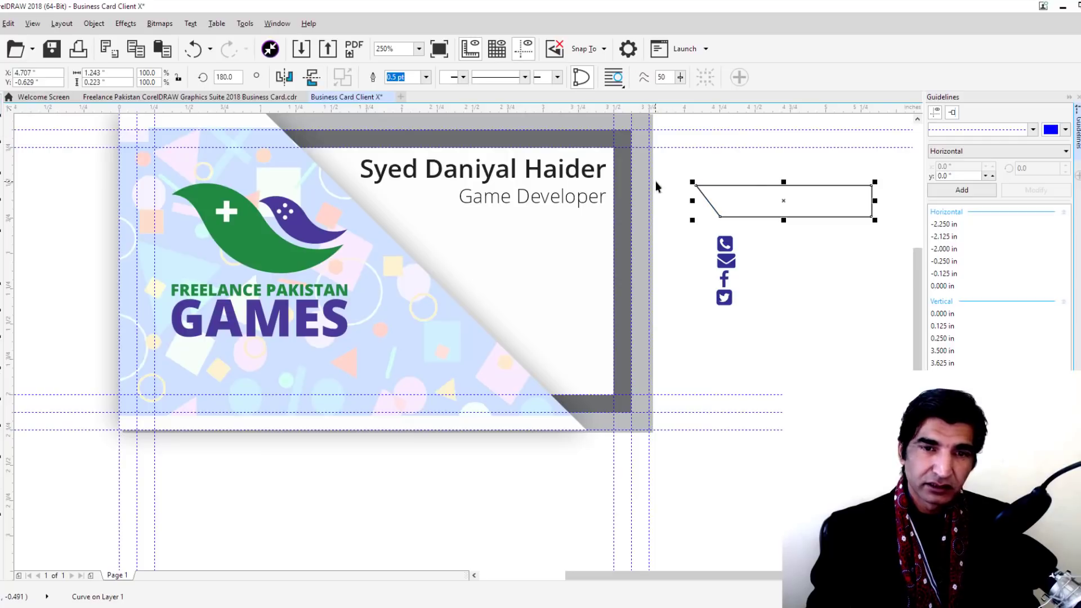
drag(783, 206, 508, 246)
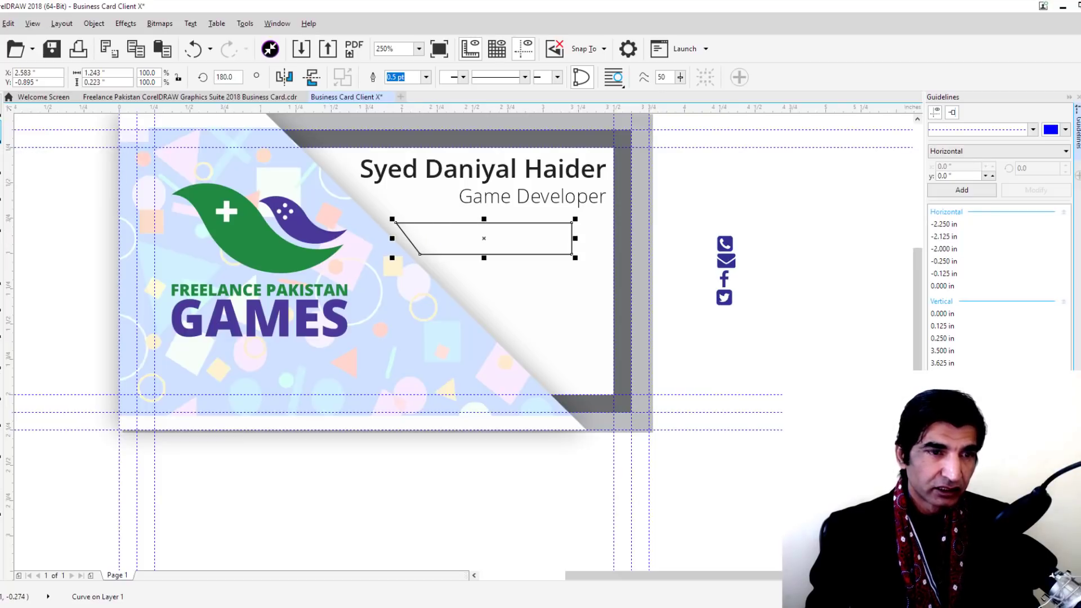
Tweak the trapezoid's nodes to follow the pattern panel's diagonal and nudge it into place
key(F10)
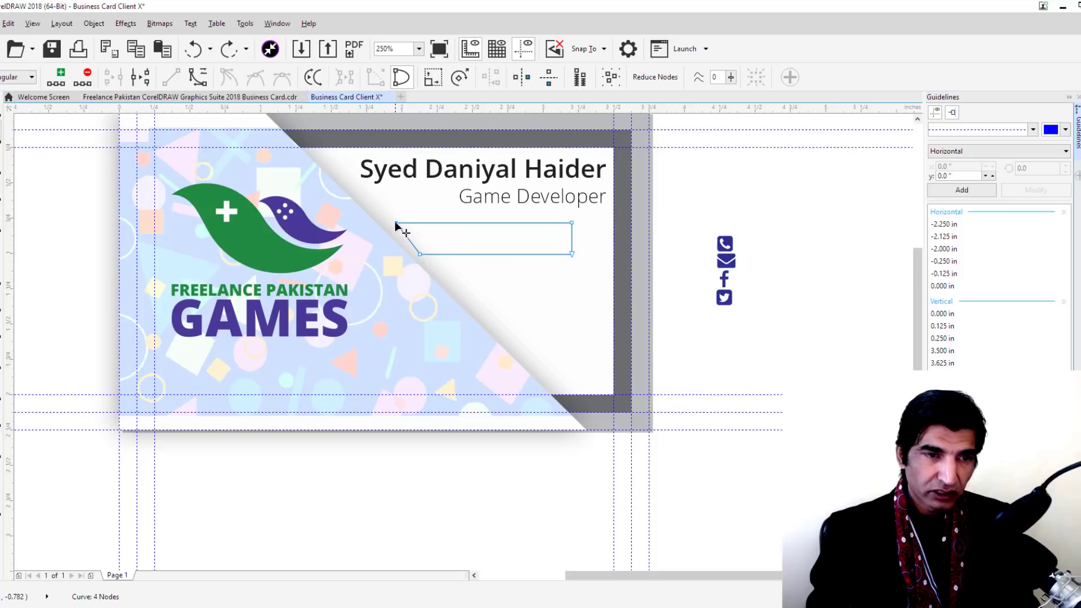
drag(396, 223, 391, 218)
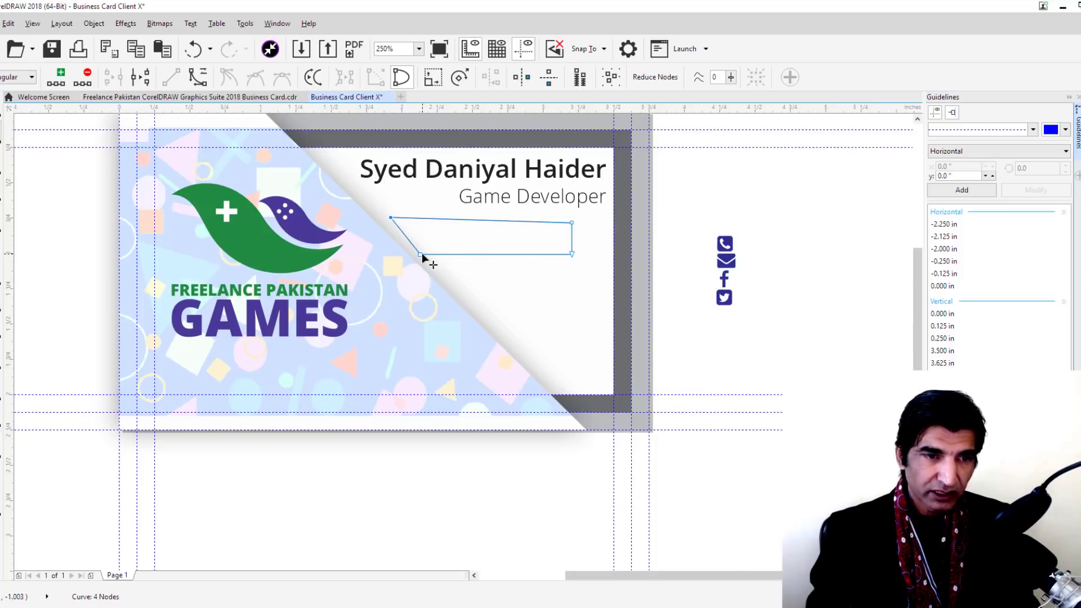
drag(422, 256, 428, 255)
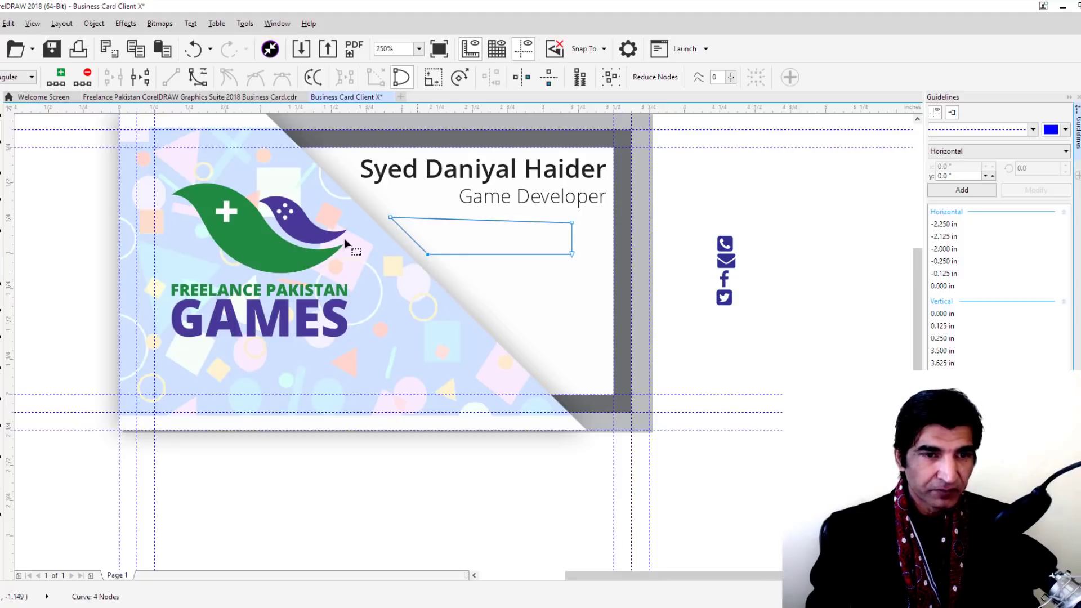
drag(572, 224, 572, 220)
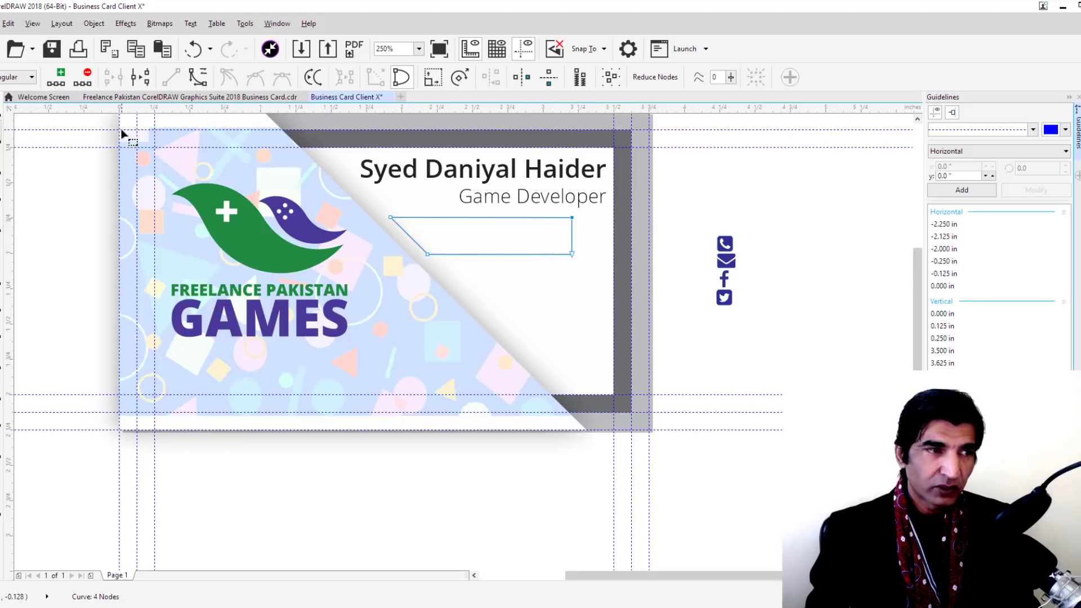
key(space)
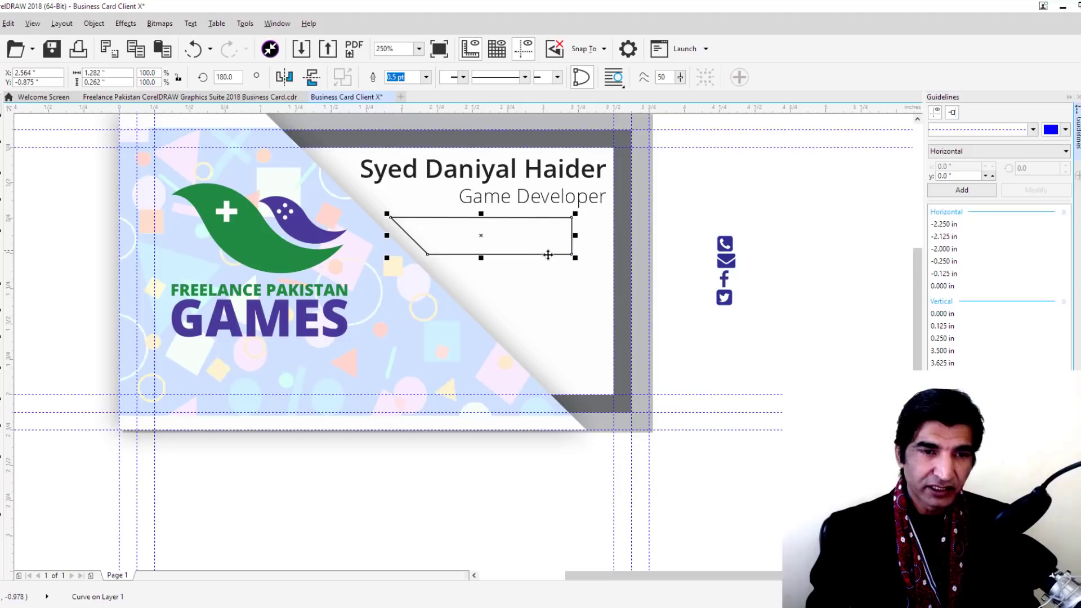
drag(541, 252, 525, 257)
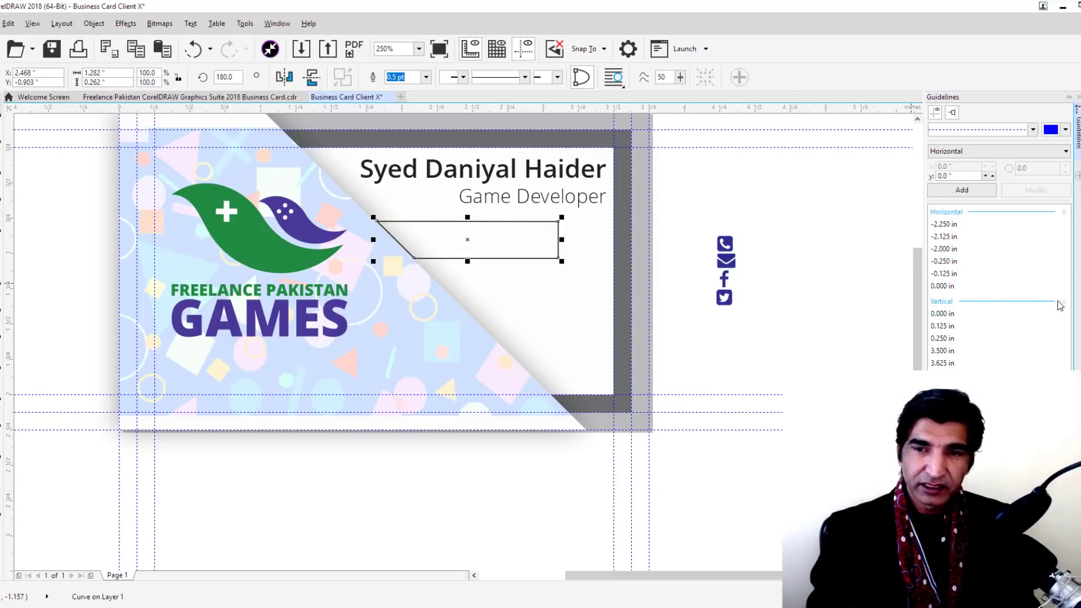
Fill the slanted bar grey and stretch its right-side nodes to the card's right edge
click(1054, 261)
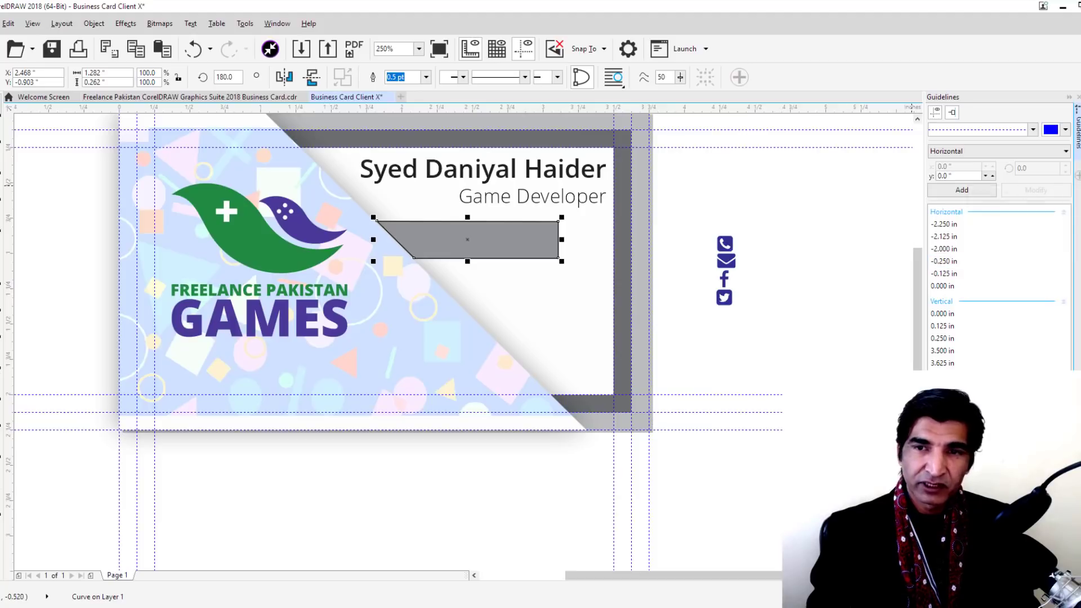
click(772, 188)
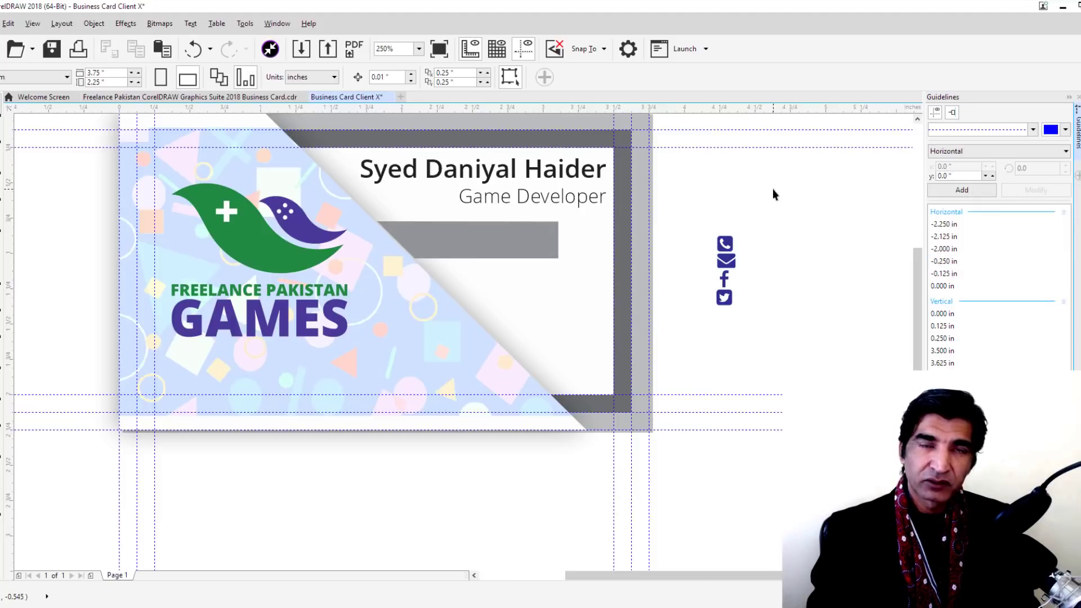
click(531, 231)
key(ctrl+z)
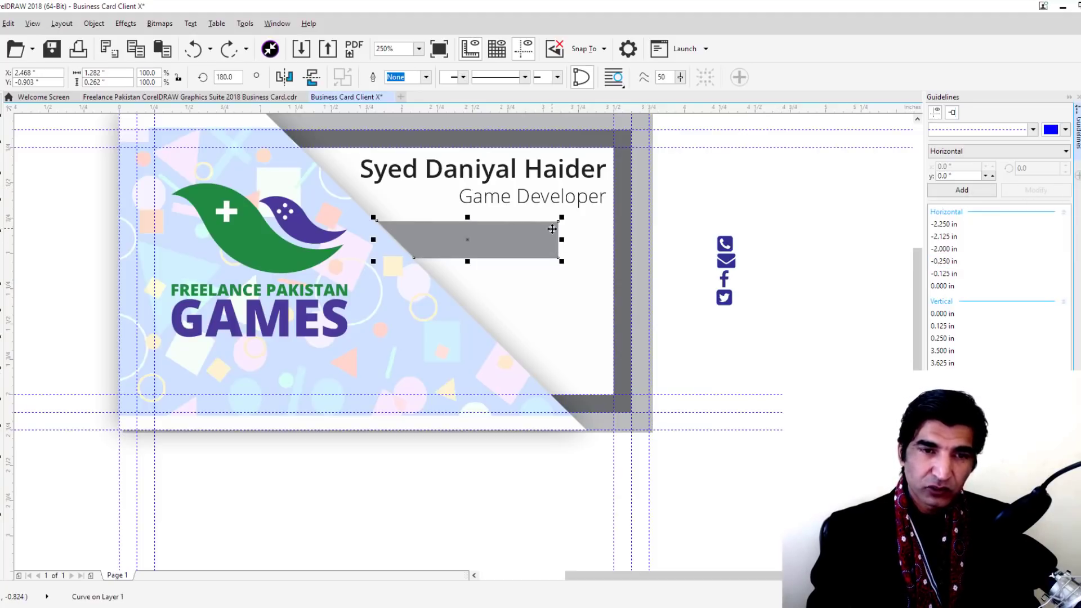
click(45, 140)
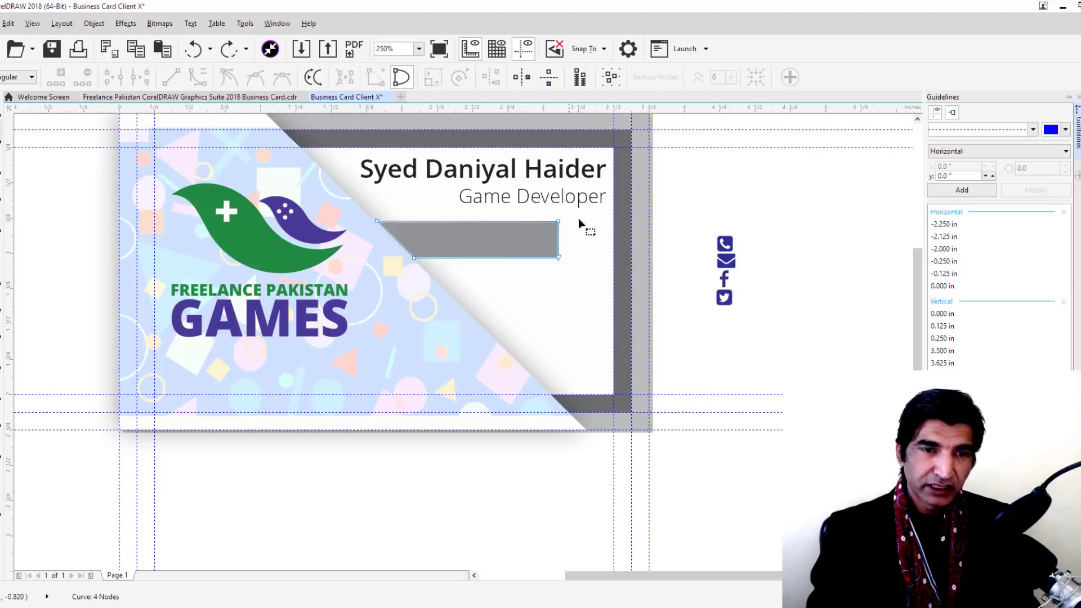
drag(542, 272, 648, 237)
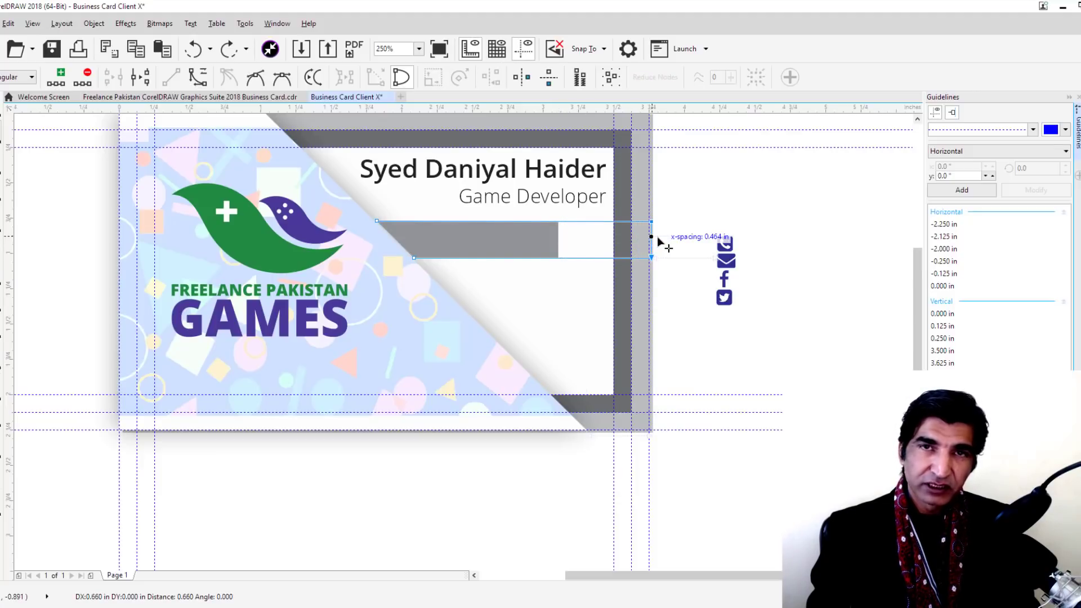
drag(657, 236, 657, 237)
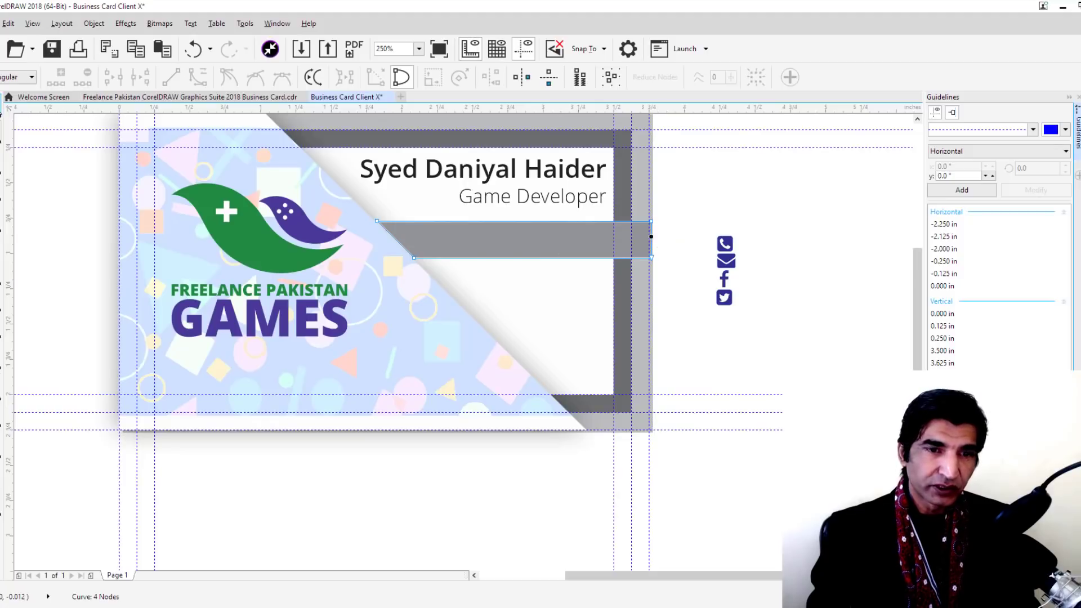
key(Escape)
scroll(437, 260, right, 2)
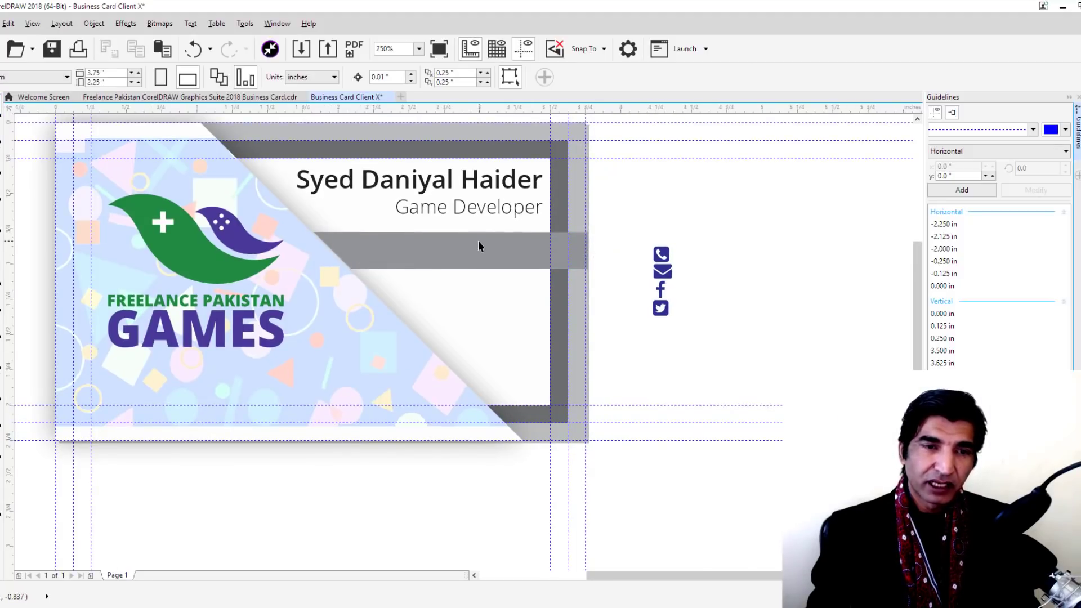
Duplicate the grey bar, nudge the copy below it, and order it behind the pattern panel
click(475, 249)
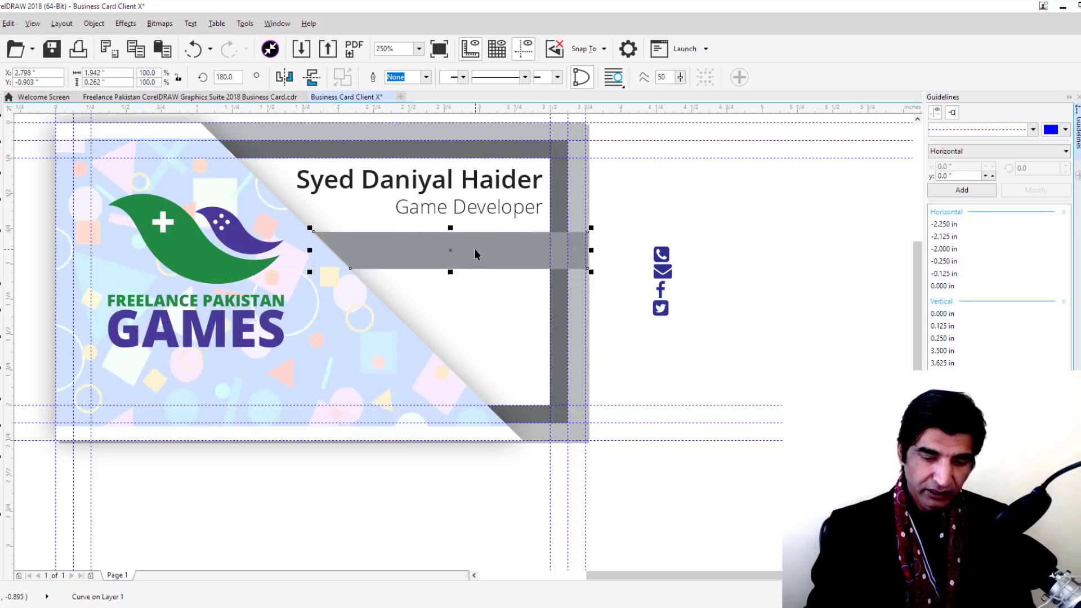
key(Down)
key(KP_Add)
key(Down)
key(Down)
key(Down)
key(Down)
key(Down)
key(Down)
key(Down)
key(Down)
key(Down)
key(Down)
key(Down)
key(Down)
key(Down)
key(Down)
key(Down)
key(Down)
key(Down)
key(Down)
key(Down)
key(Down)
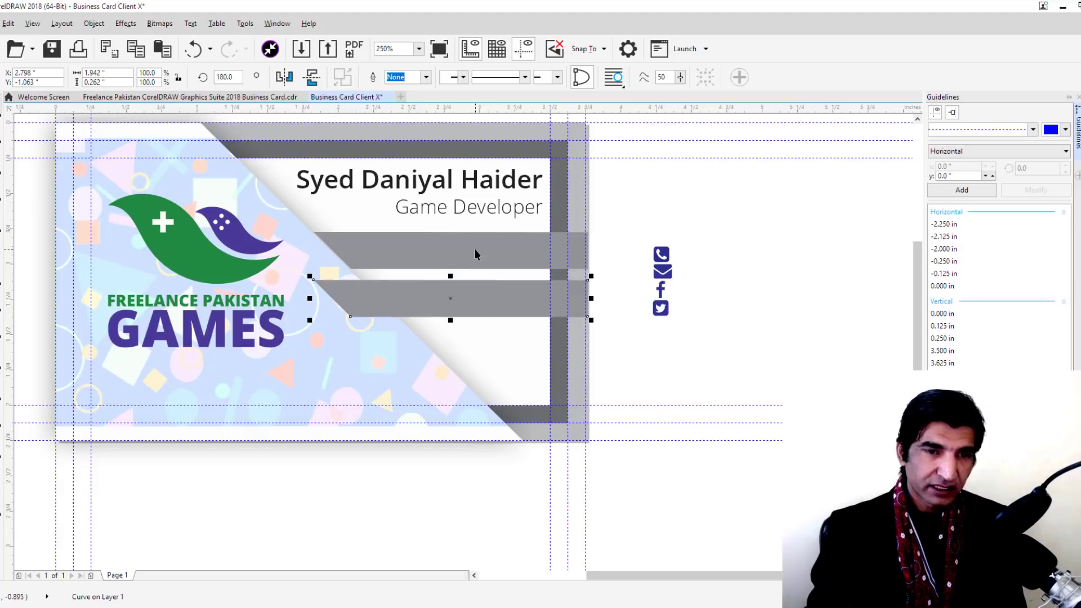
key(Up)
key(Up)
key(Up)
key(Up)
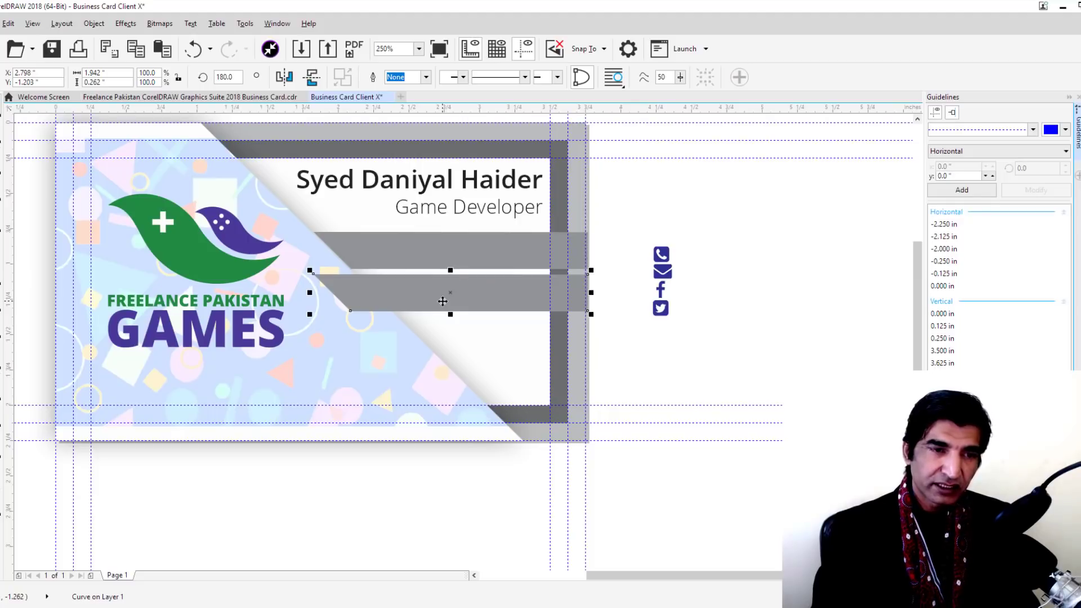
key(ctrl+Page_Down)
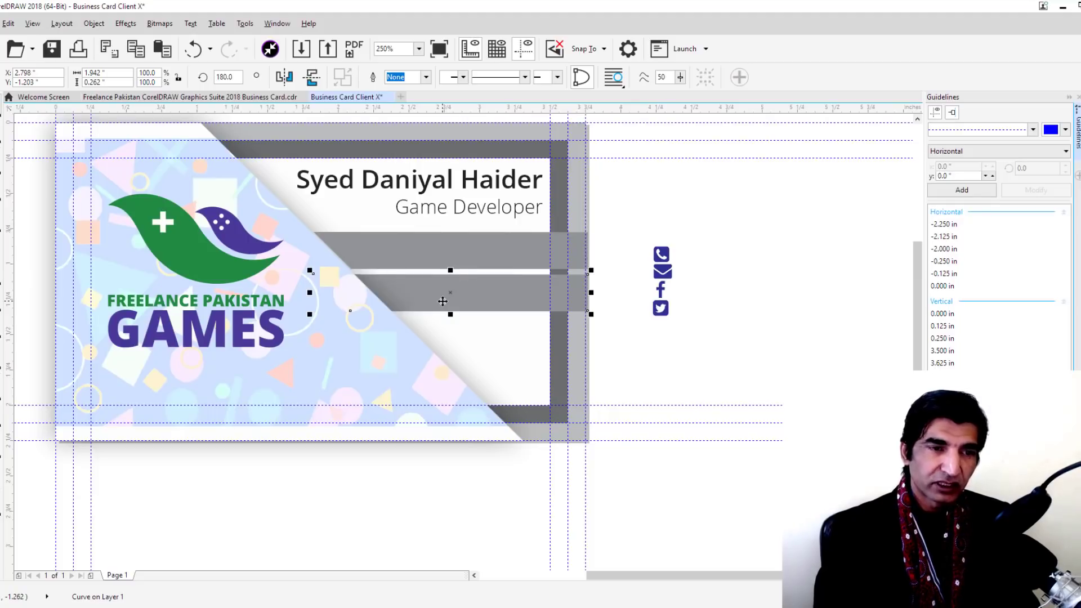
key(ctrl+Page_Down)
key(ctrl+Page_Up)
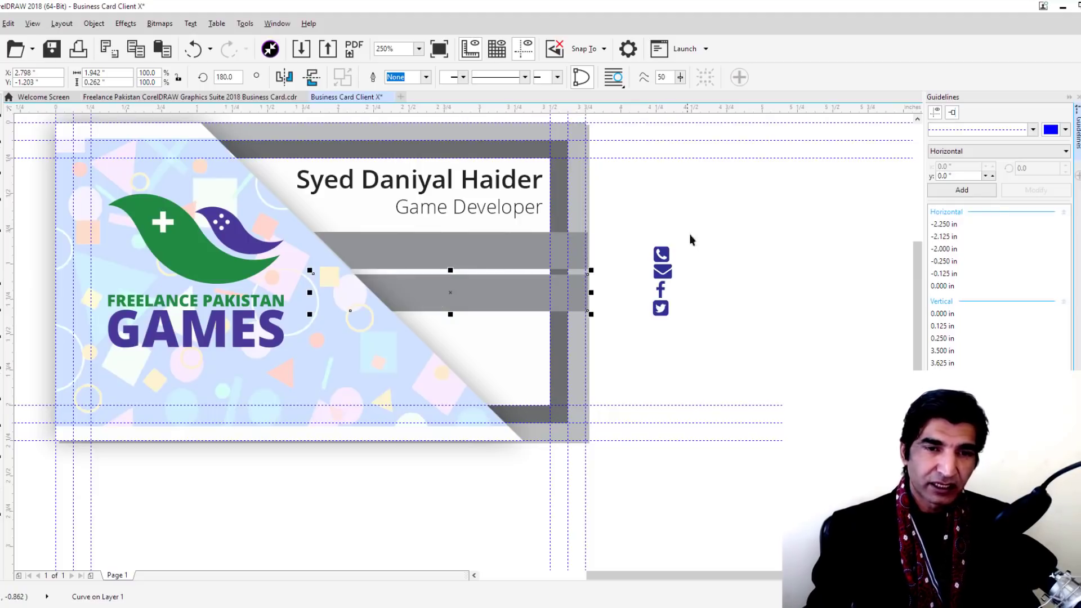
click(607, 269)
Drag the upper grey bar's top-left node left to meet the pattern panel's diagonal edge
scroll(359, 289, up, 3)
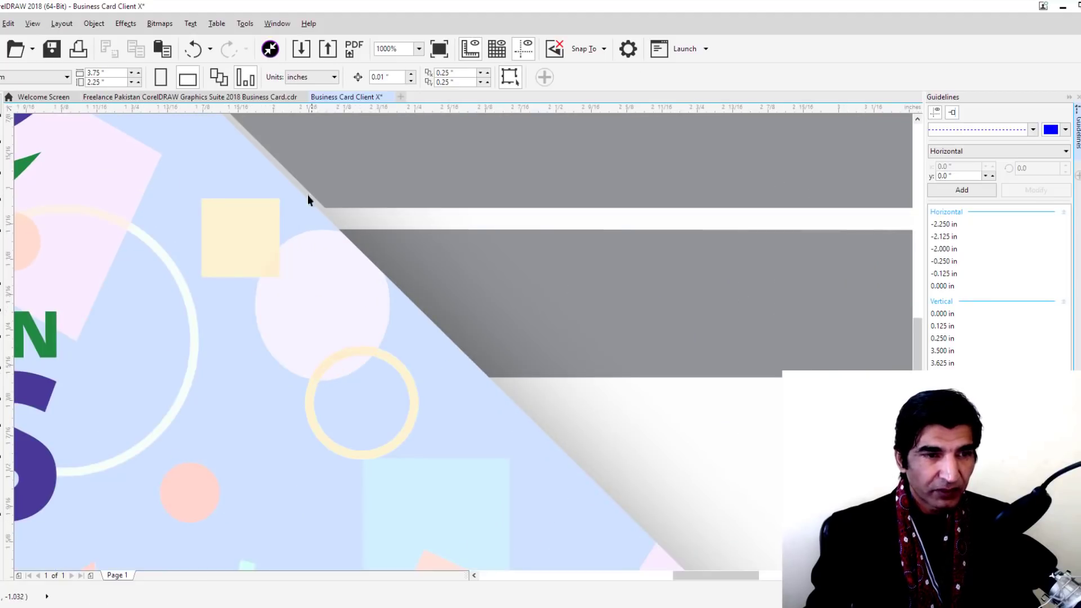
scroll(344, 225, down, 2)
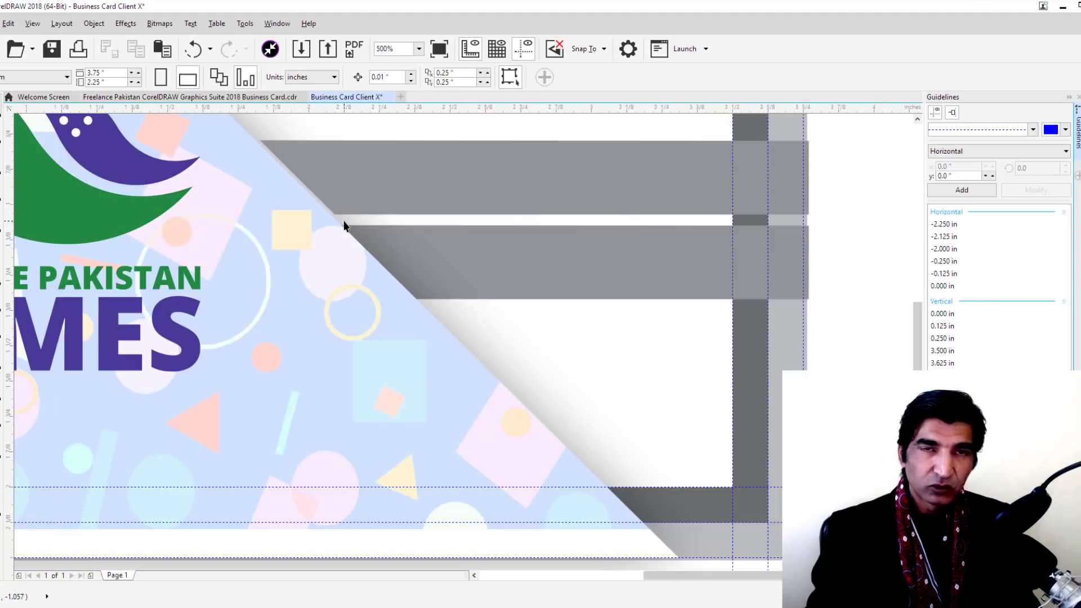
scroll(316, 196, up, 3)
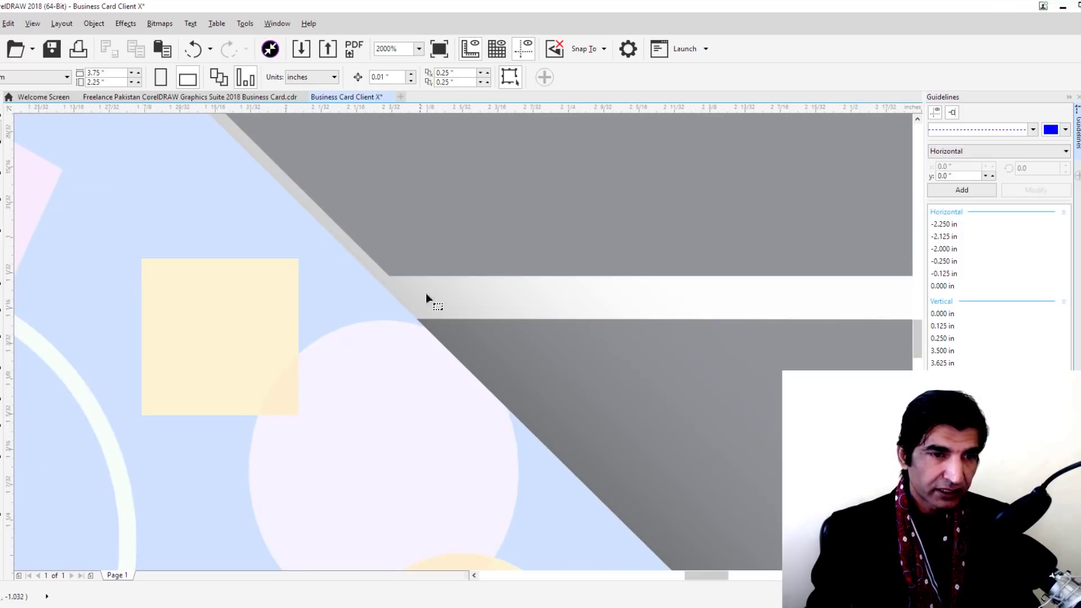
click(388, 276)
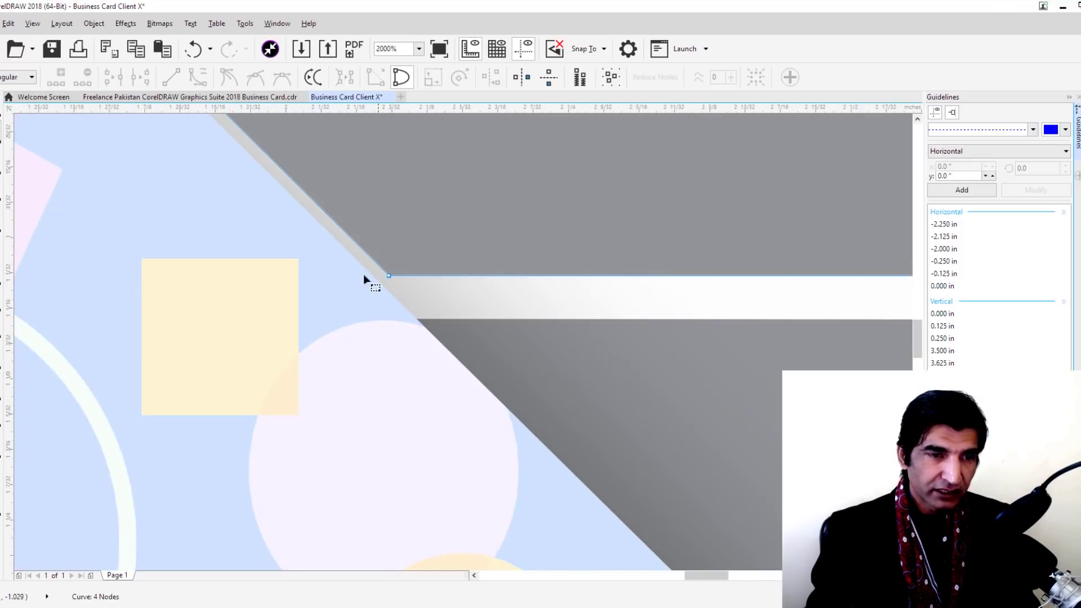
scroll(346, 232, up, 3)
scroll(346, 231, down, 3)
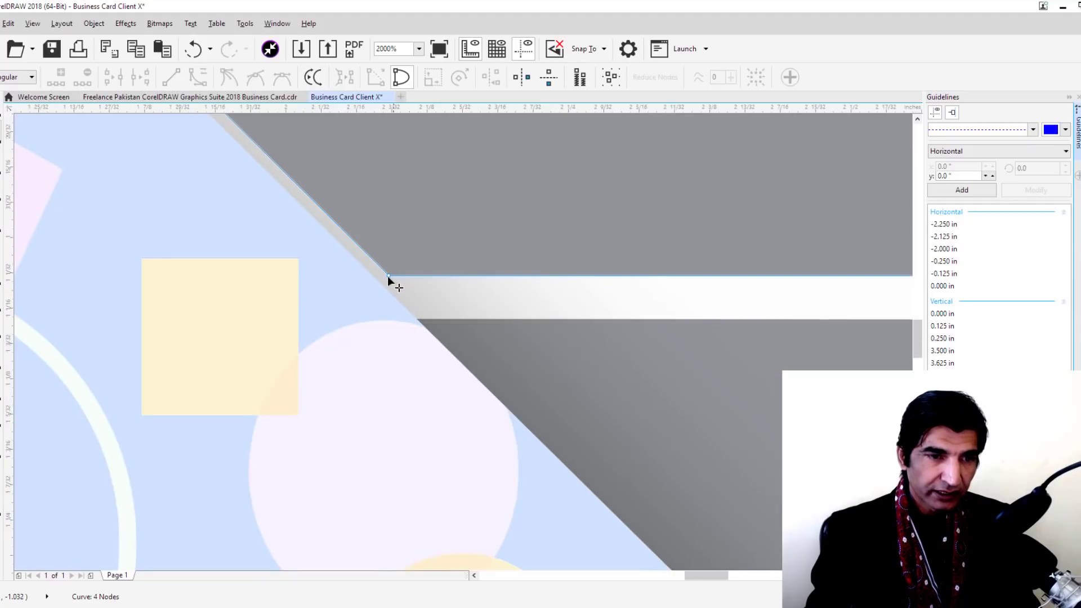
drag(388, 276, 346, 276)
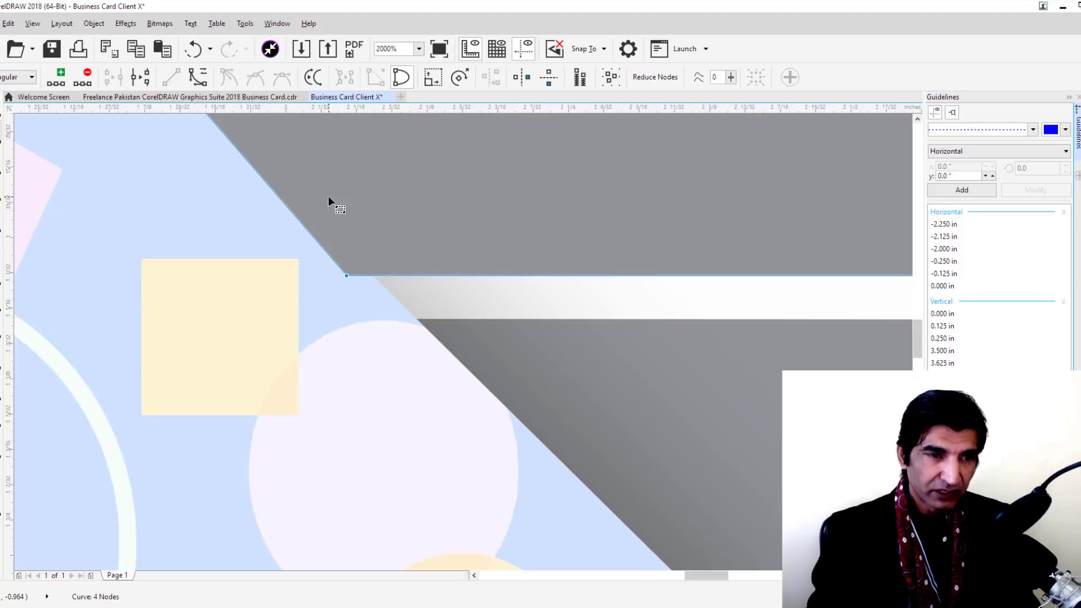
scroll(329, 196, down, 6)
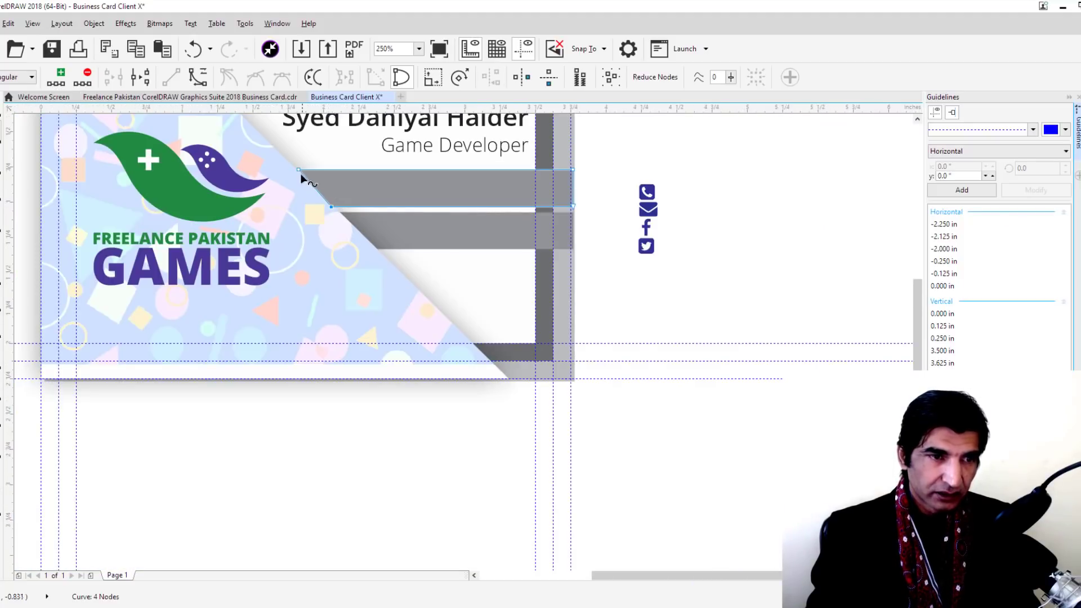
drag(298, 168, 285, 169)
click(7, 130)
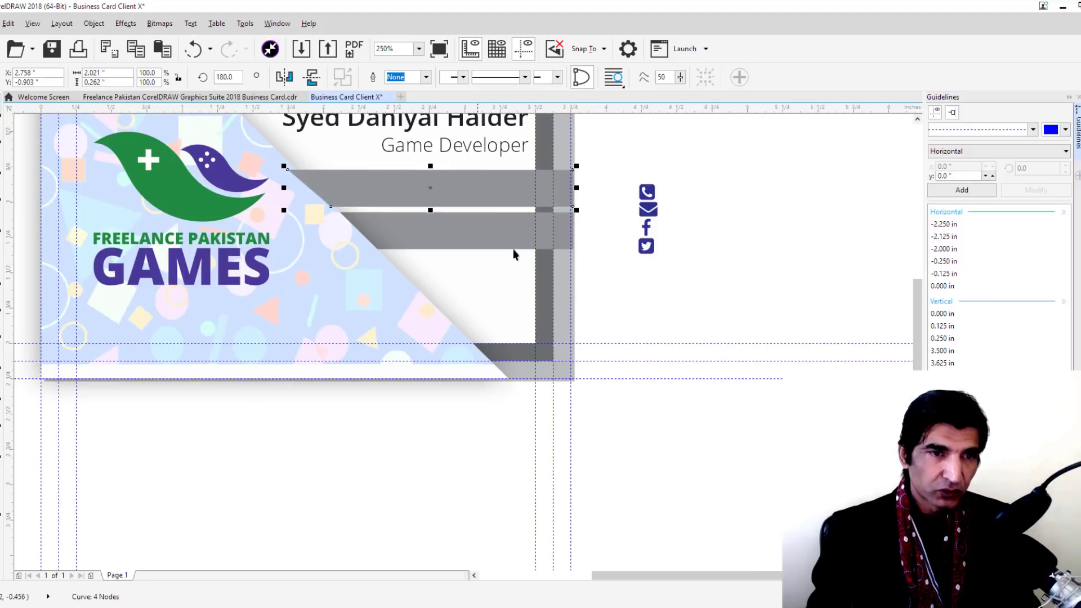
click(750, 274)
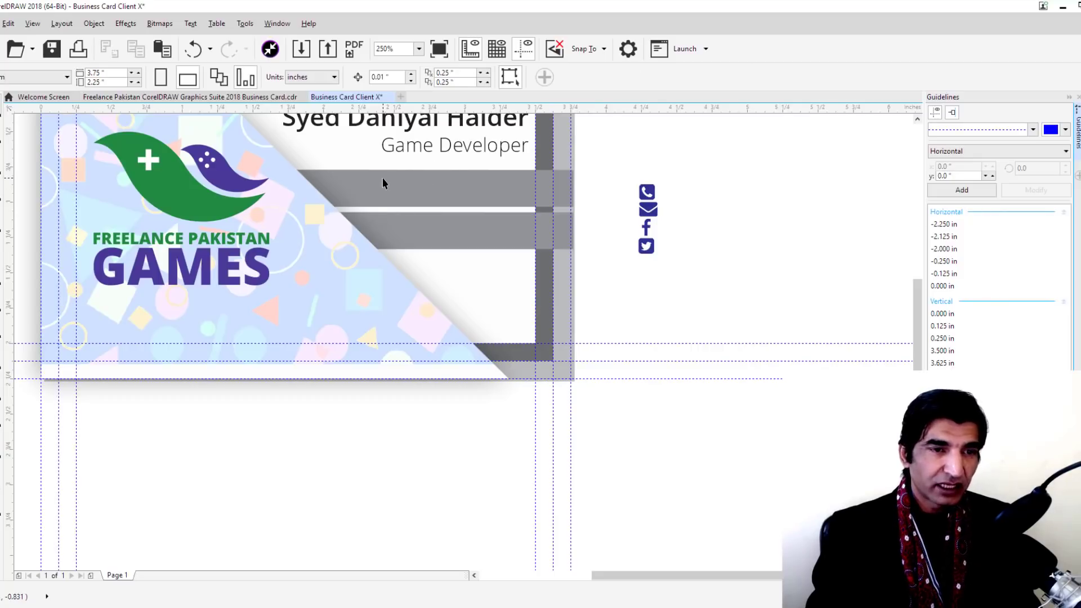
scroll(383, 183, down, 3)
key(shift+F4)
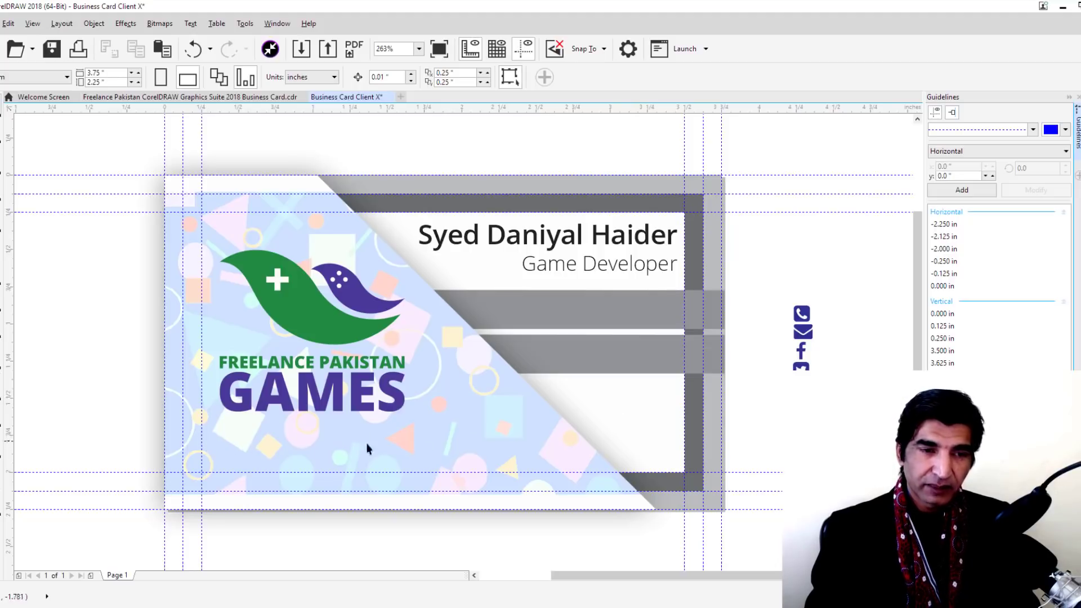
Shrink the Freelance Pakistan Games logo to about 61% and move it up and right
click(361, 394)
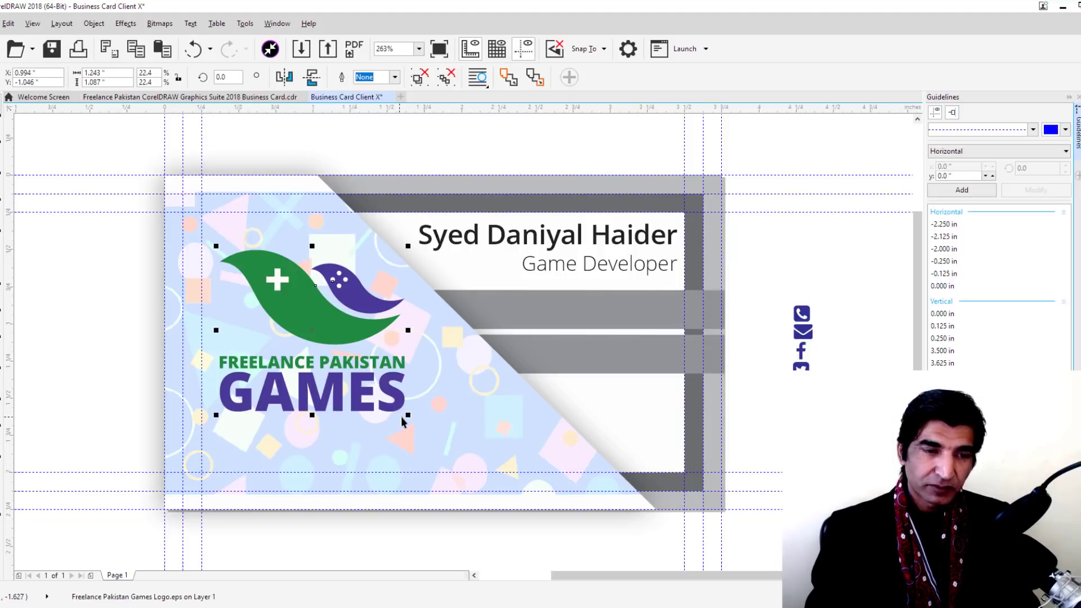
drag(408, 415, 355, 350)
drag(285, 292, 310, 276)
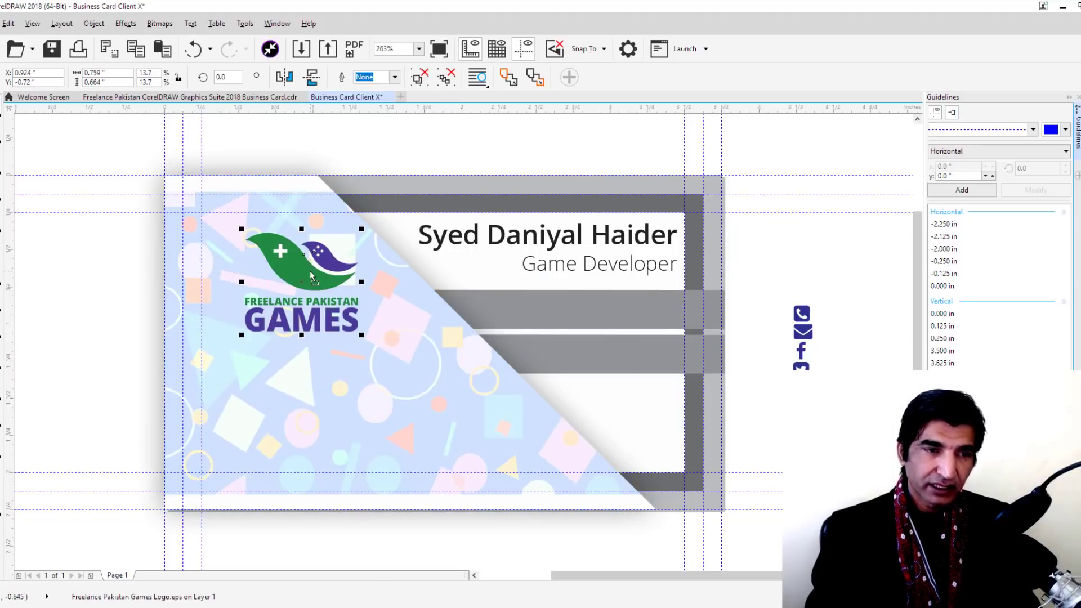
click(843, 269)
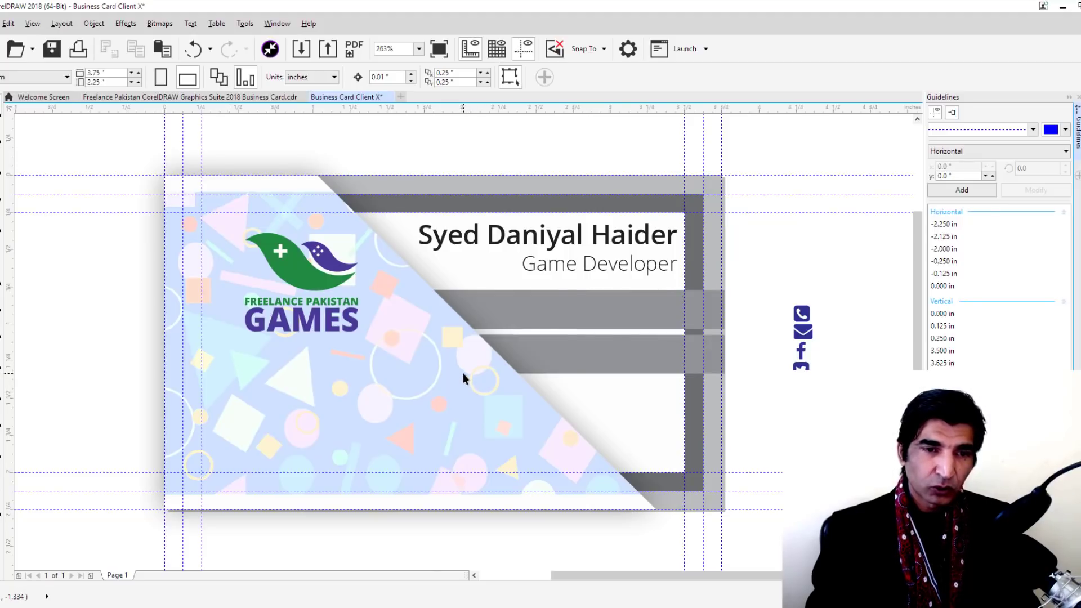
Undo an accidental enlargement of the logo, keeping it small, then select the drop shadow group
scroll(463, 372, down, 4)
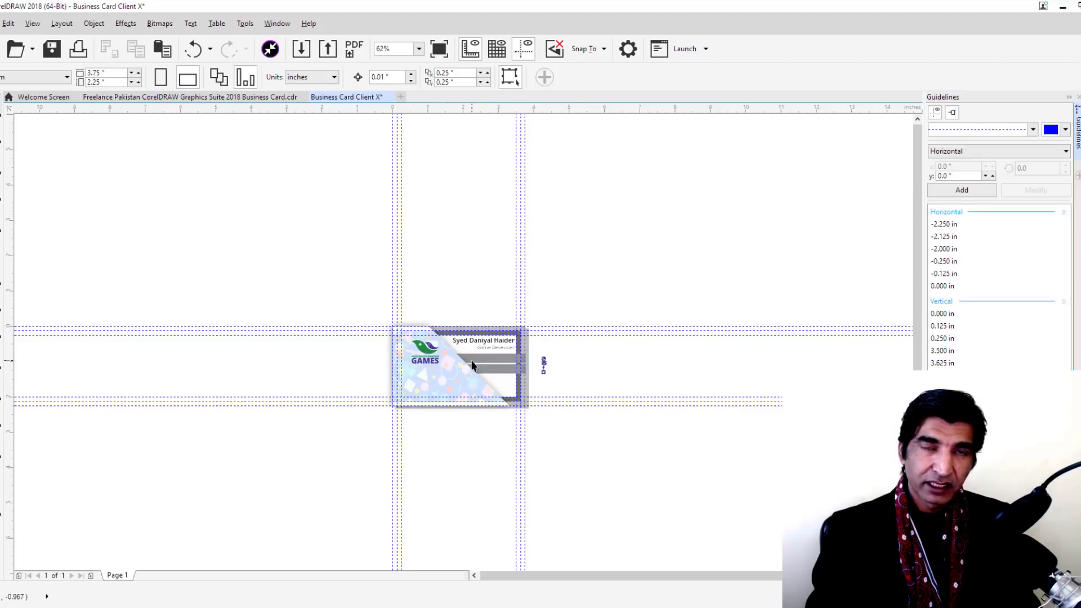
scroll(472, 364, up, 4)
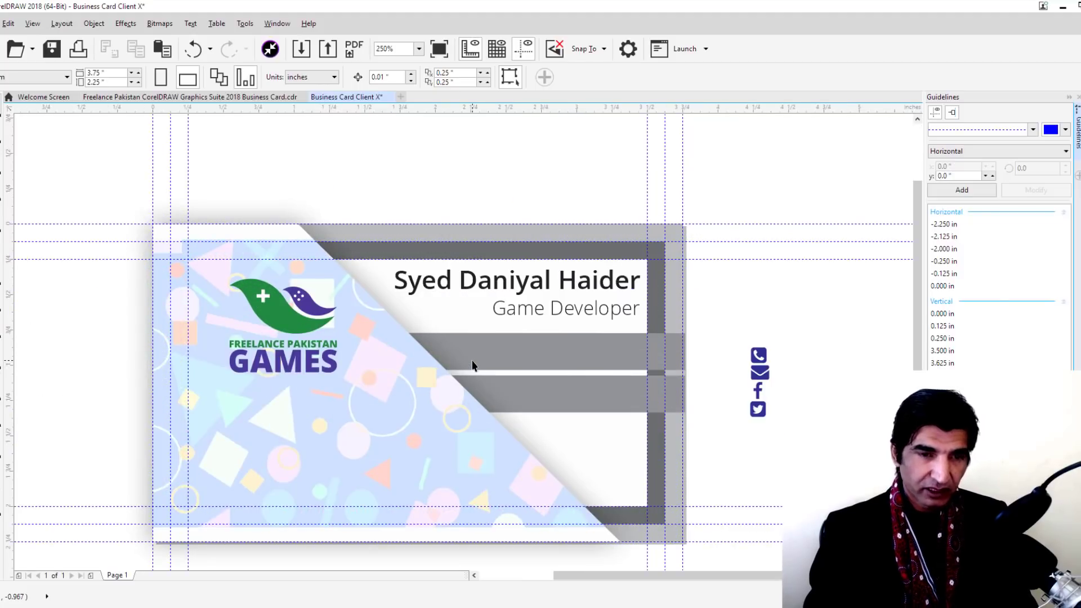
scroll(472, 365, up, 1)
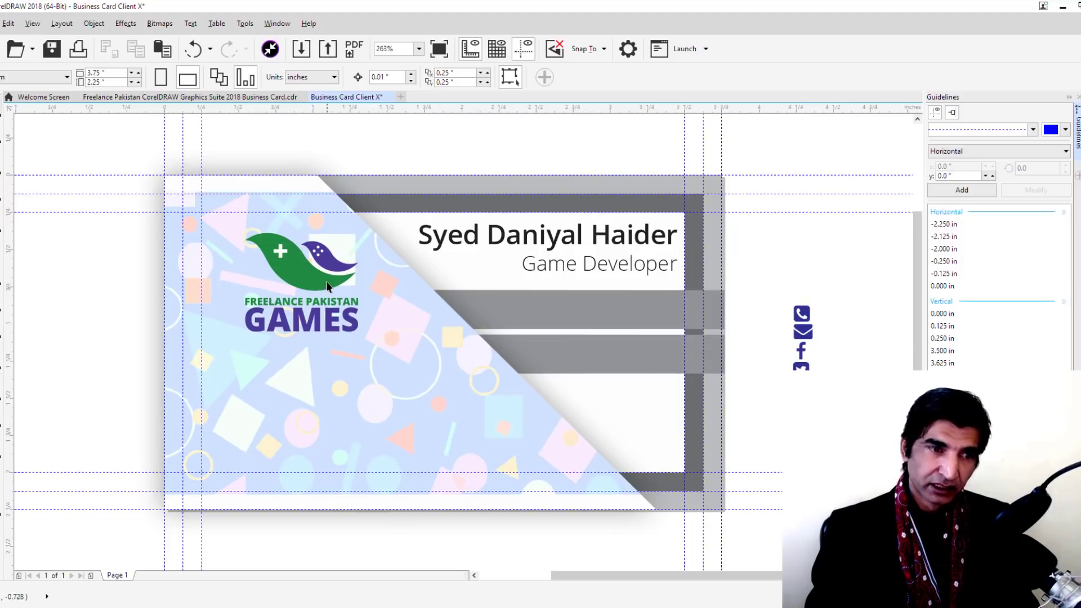
click(325, 281)
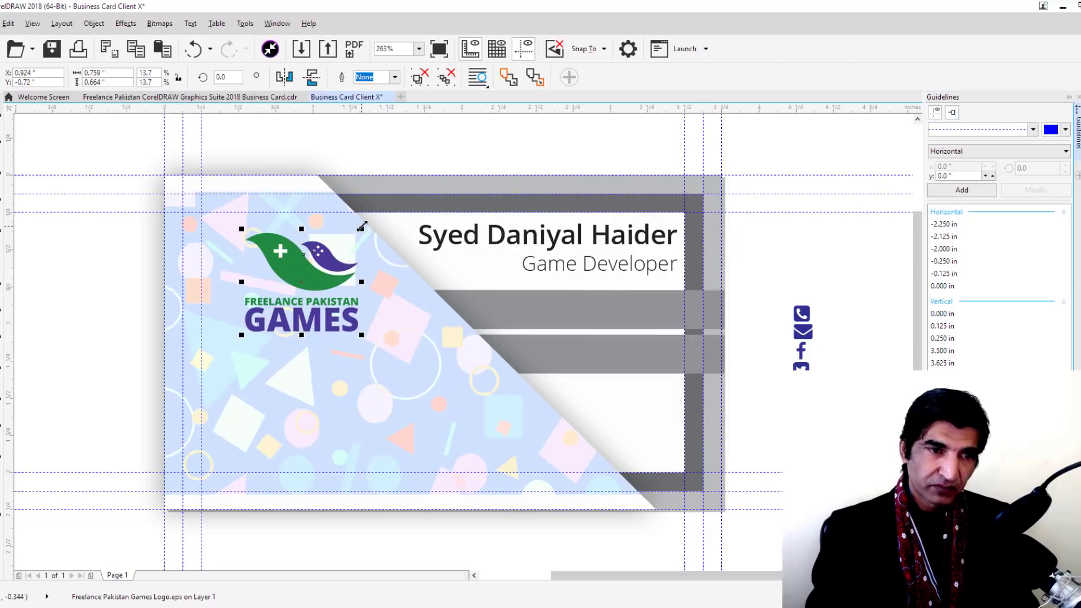
drag(361, 226, 546, 123)
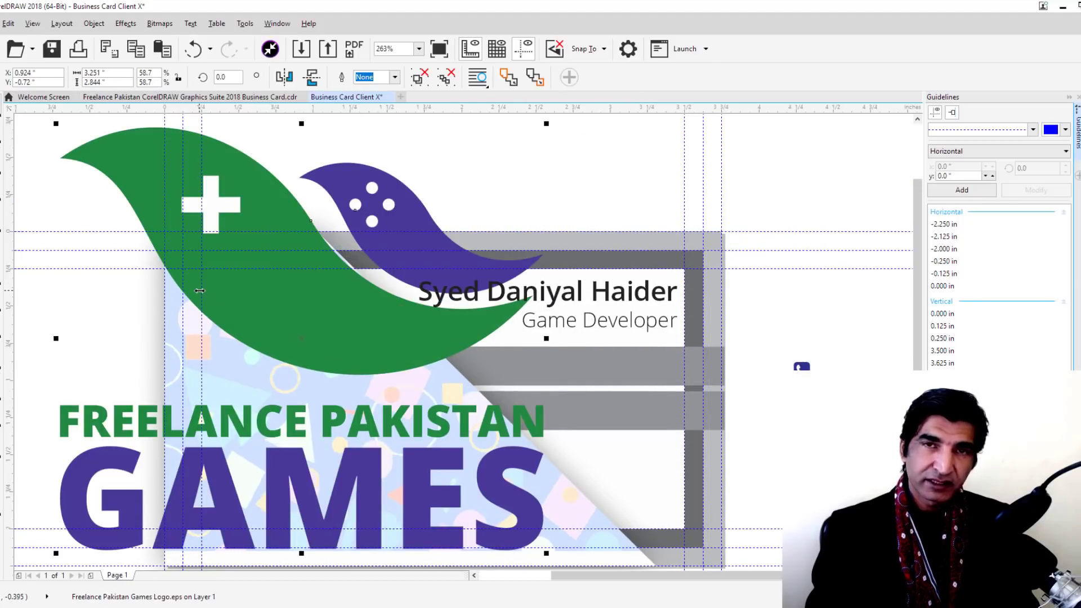
key(ctrl+z)
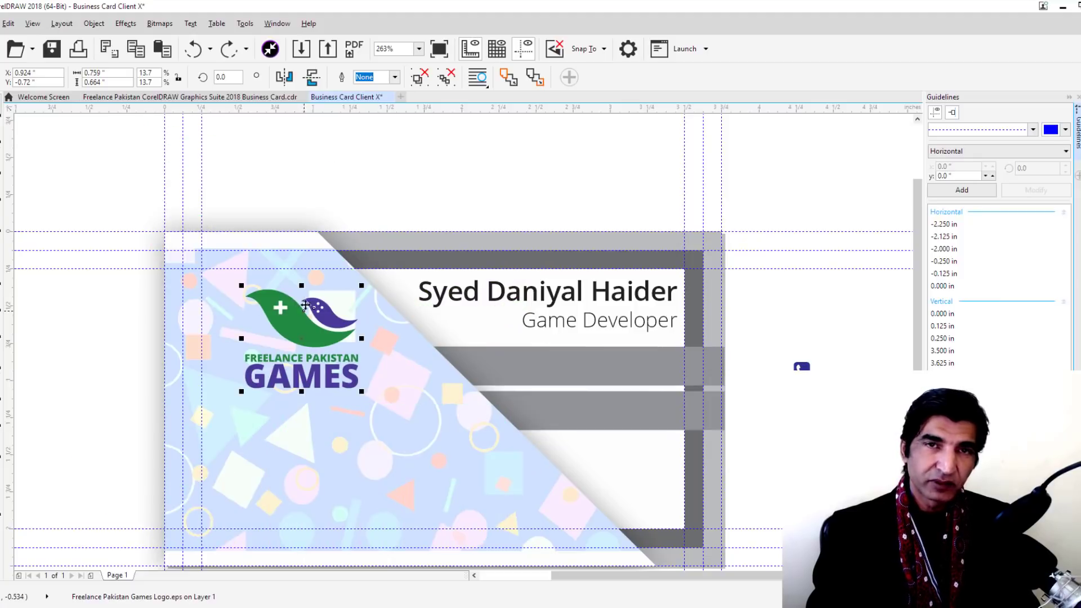
click(452, 195)
scroll(453, 198, down, 1)
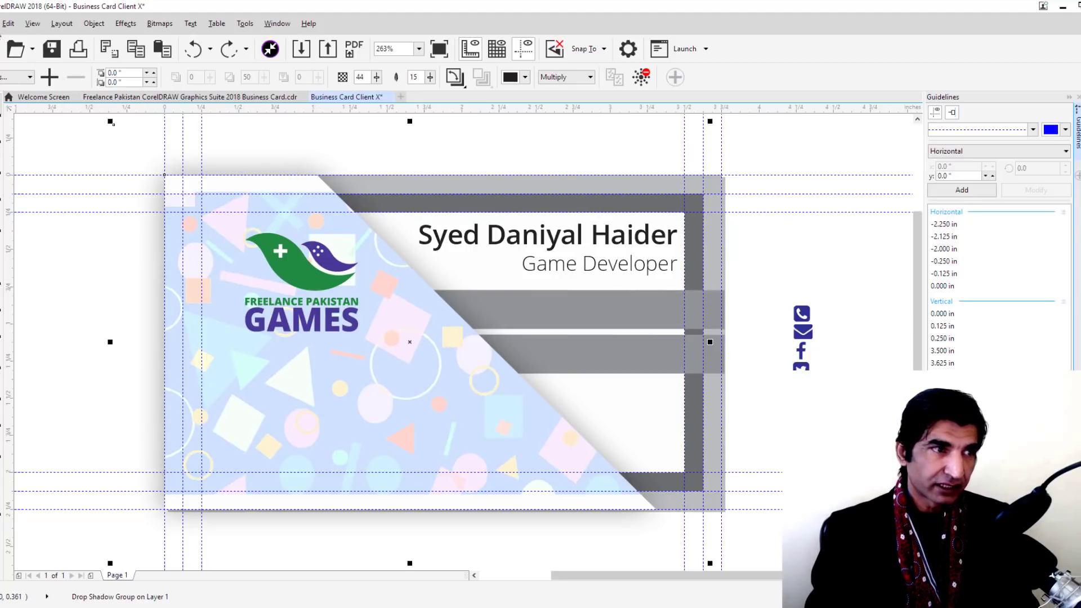
Publish to PDF as Business Card Client X, keeping the PDF type and choosing the Prepress preset
click(1, 23)
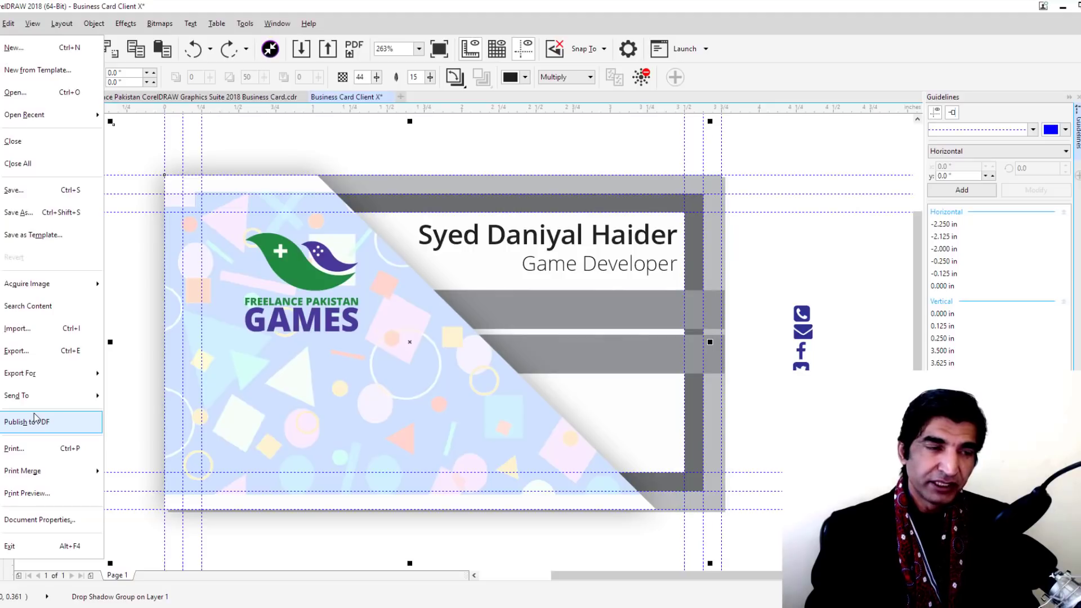
click(35, 423)
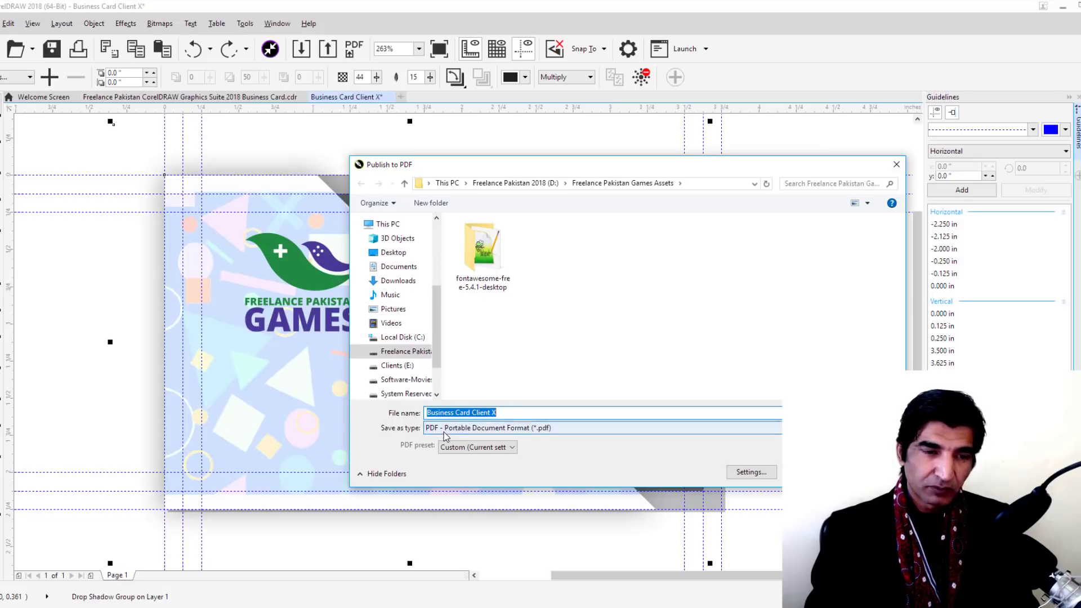
click(542, 432)
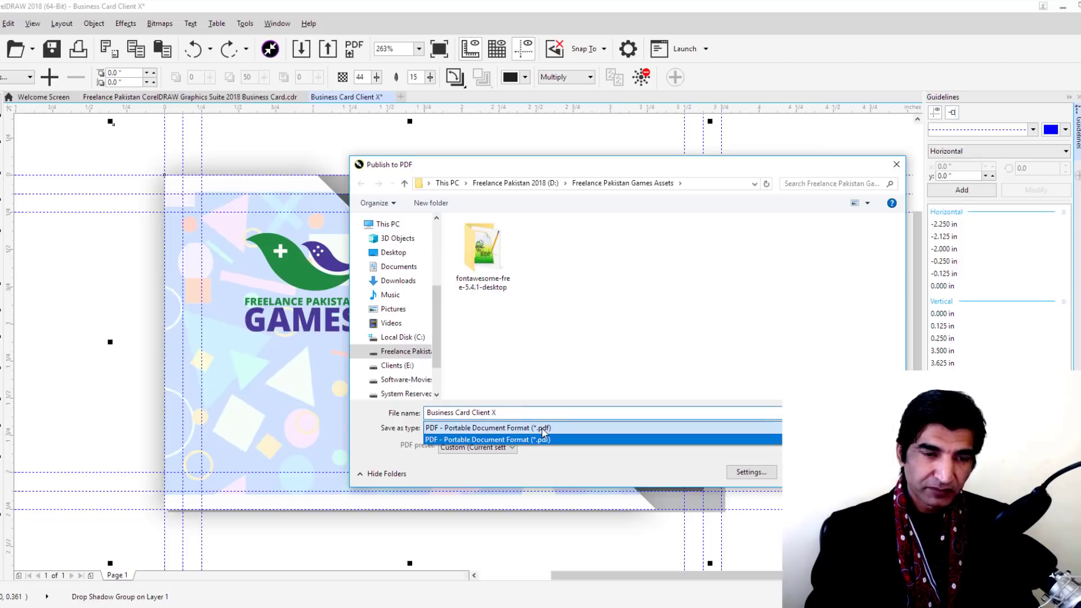
click(541, 439)
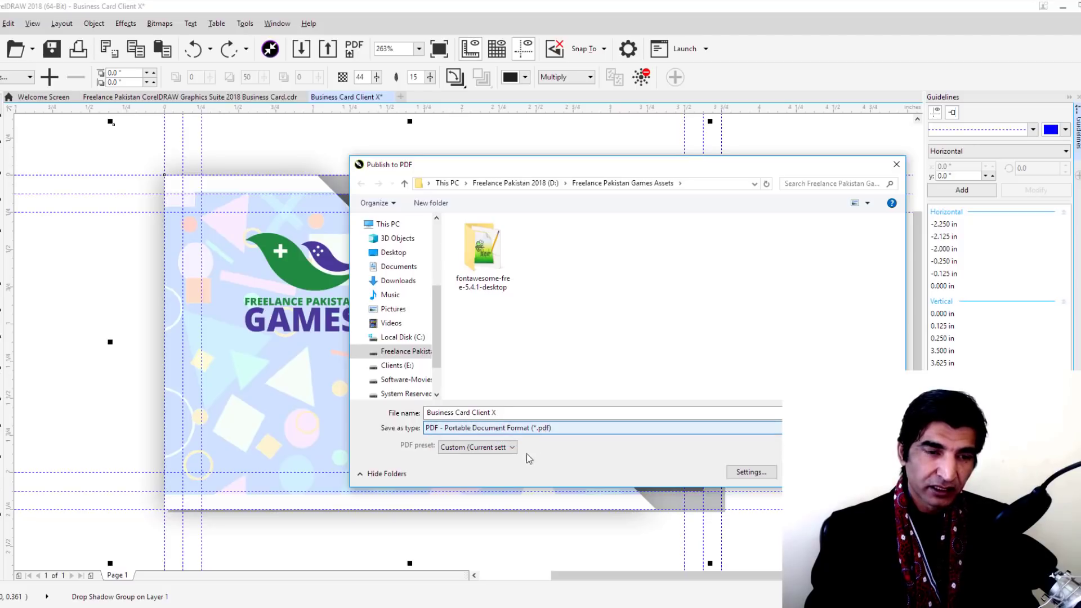
click(457, 448)
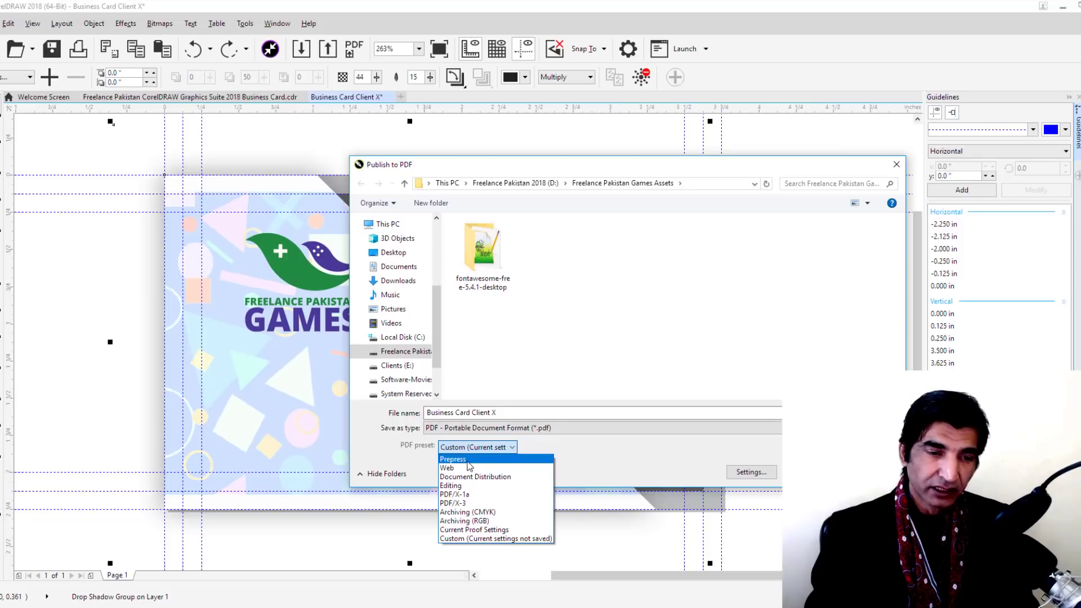
click(467, 460)
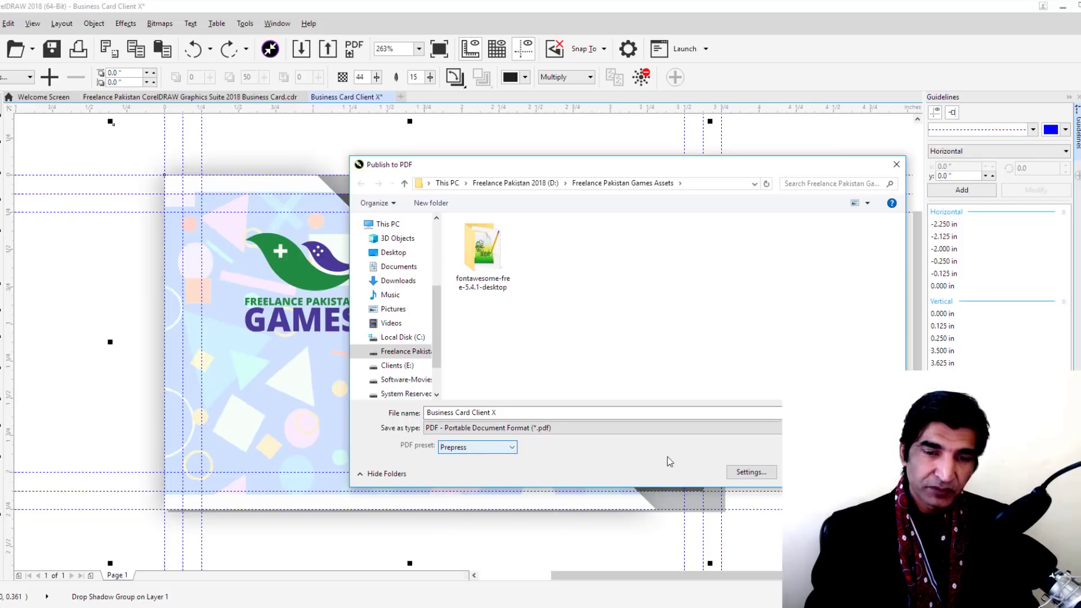
click(751, 474)
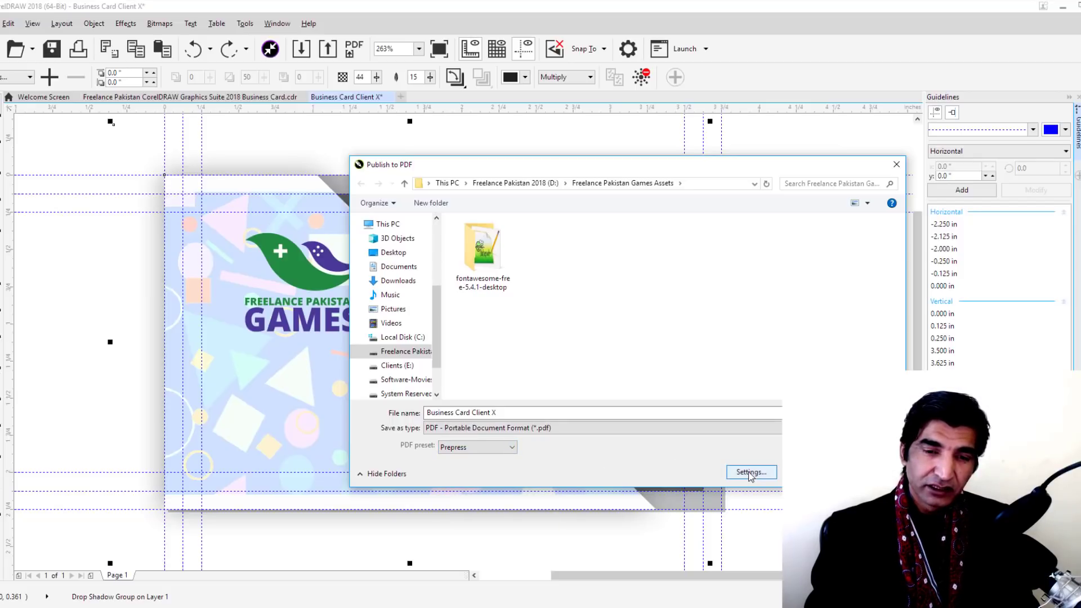
Keep Acrobat DC compatibility in the PDF settings
click(750, 474)
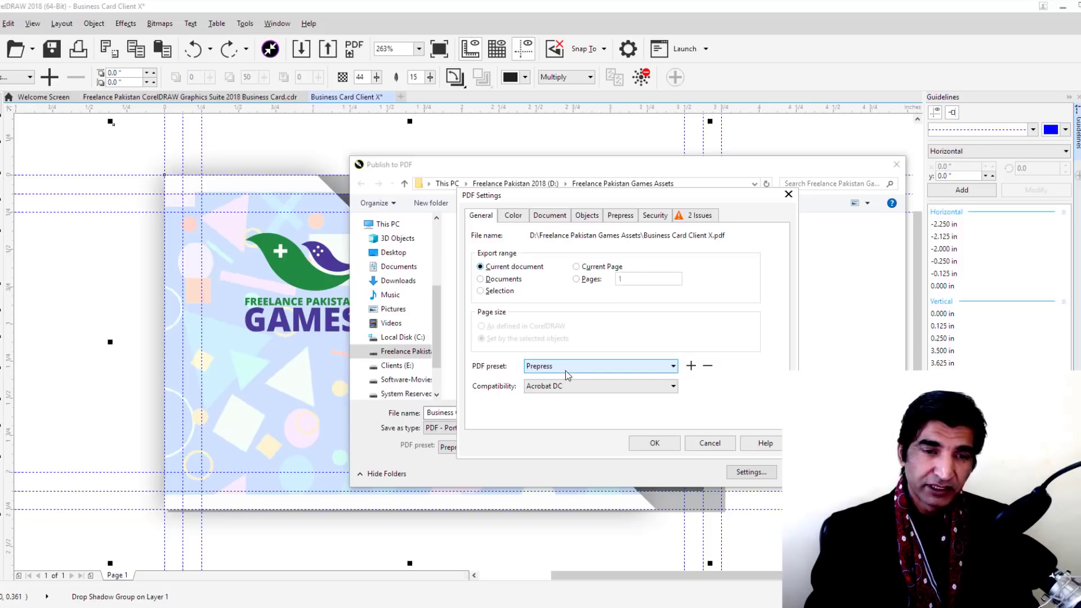
click(566, 388)
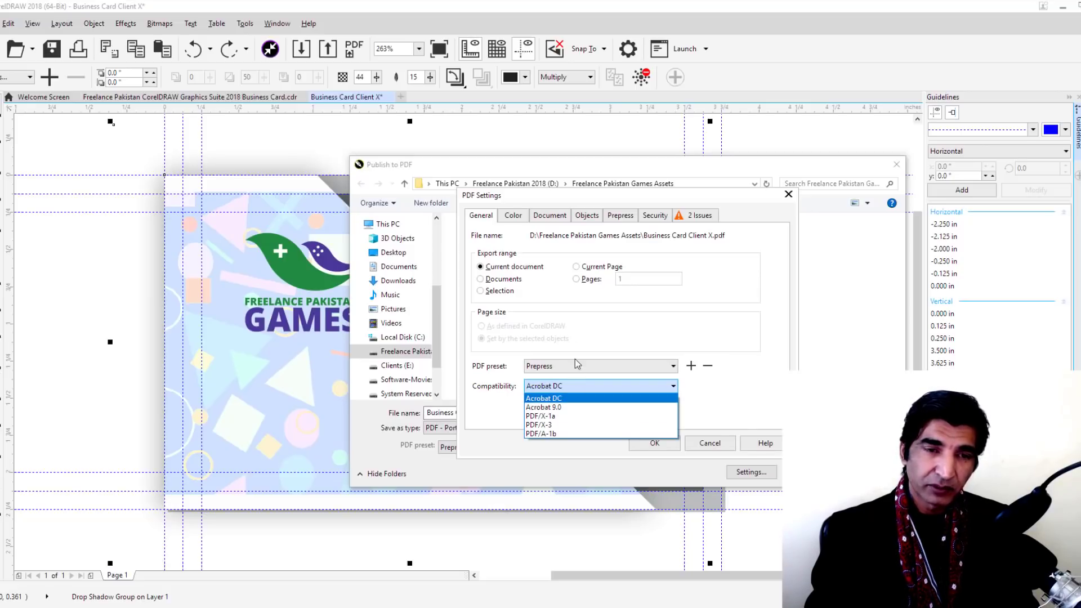
click(575, 338)
Use the document colour settings and output the PDF colours as CMYK
click(514, 216)
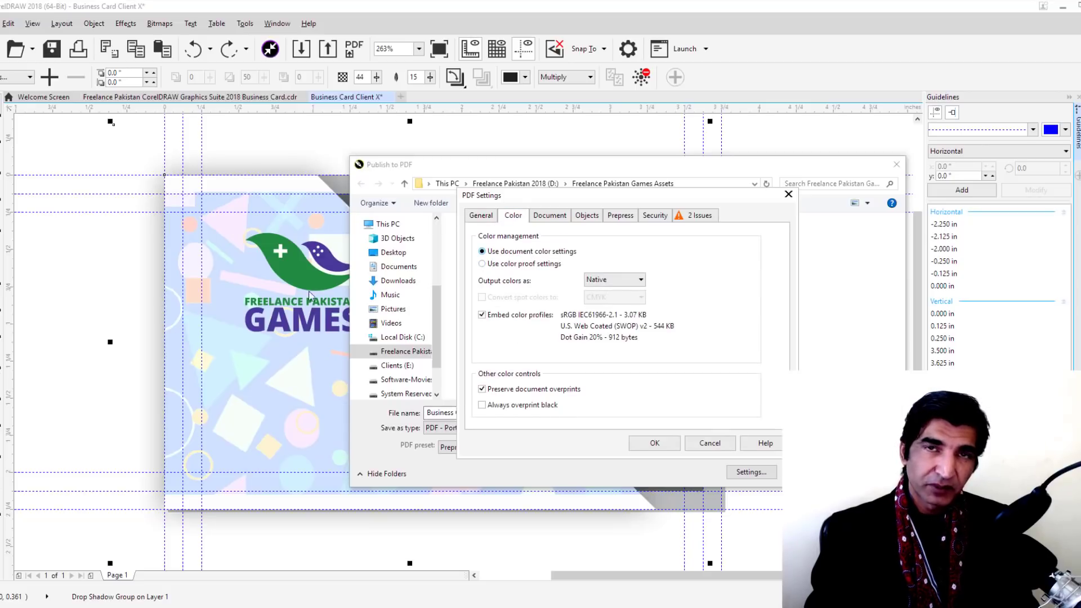
click(503, 268)
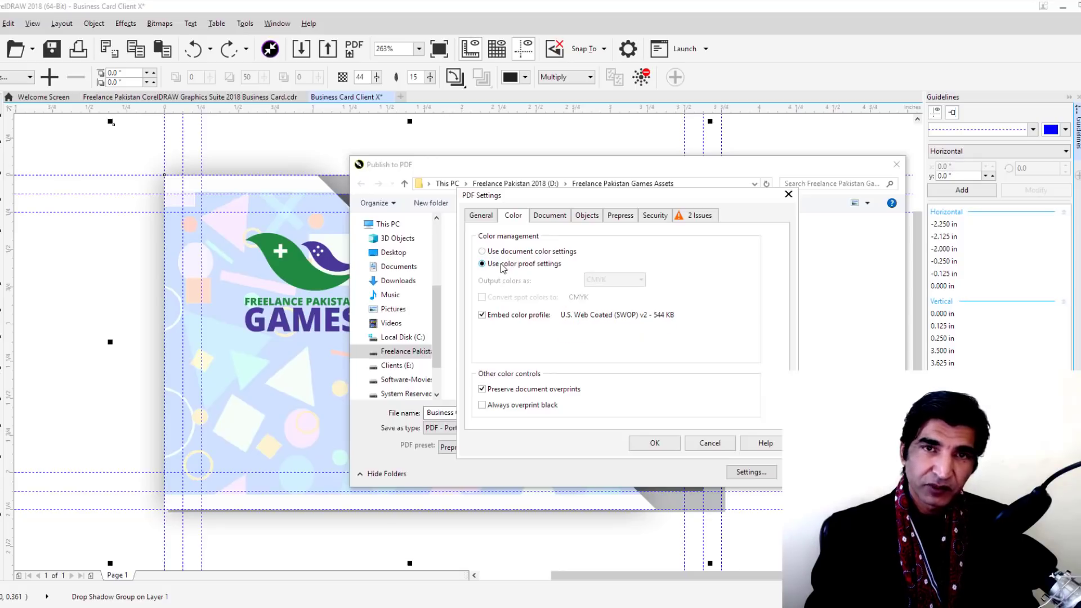
click(496, 254)
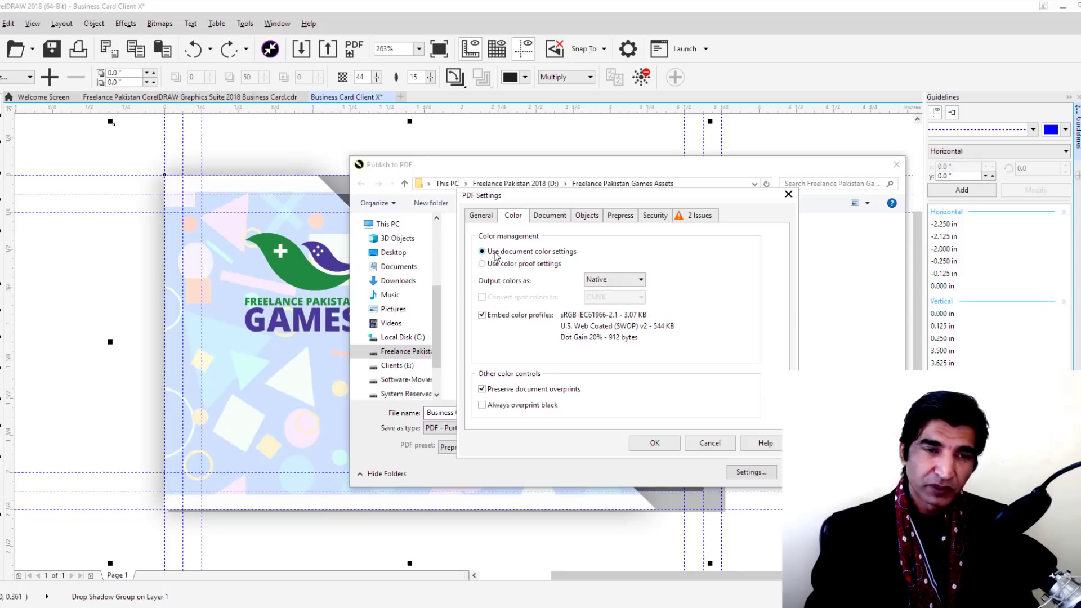
click(603, 281)
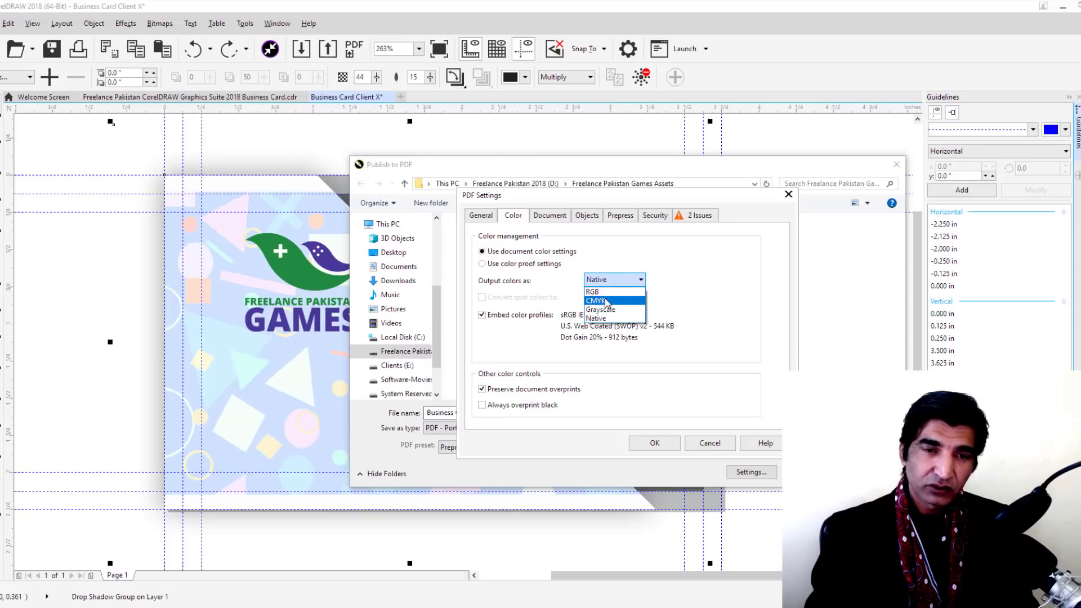
click(607, 301)
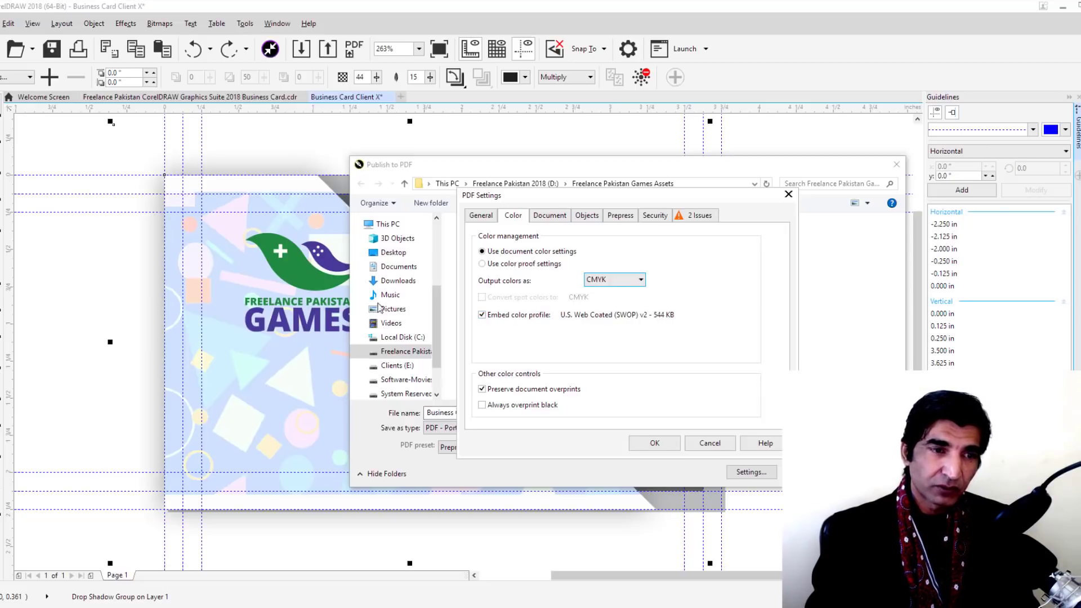
Enter author 'Freelance Pakistan Games' and keywords 'Business Card, Corporate, Minimal', fixing a typo
click(549, 217)
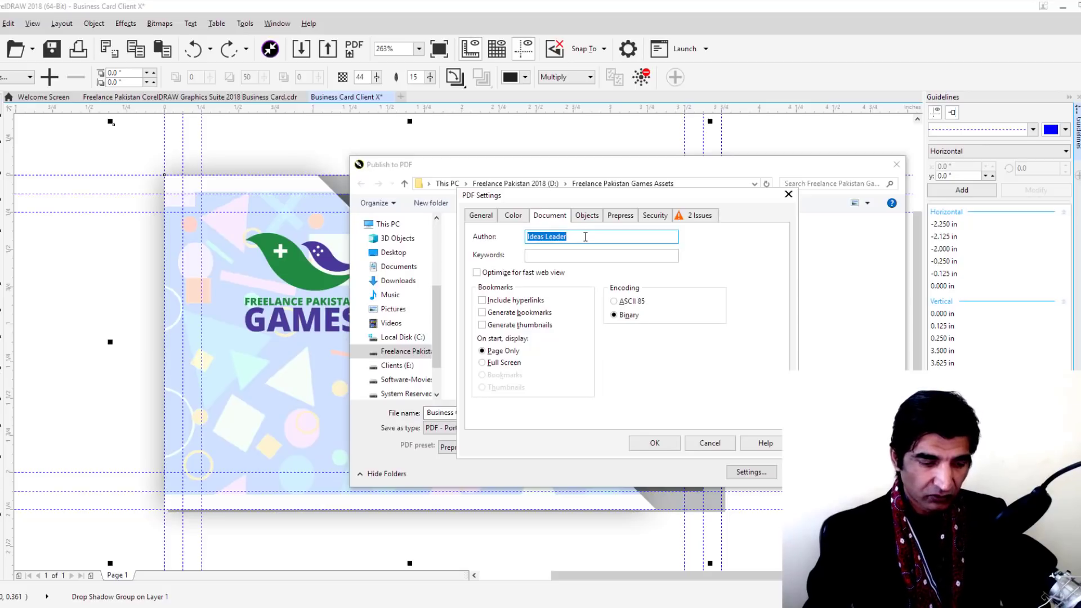
text(Freelance )
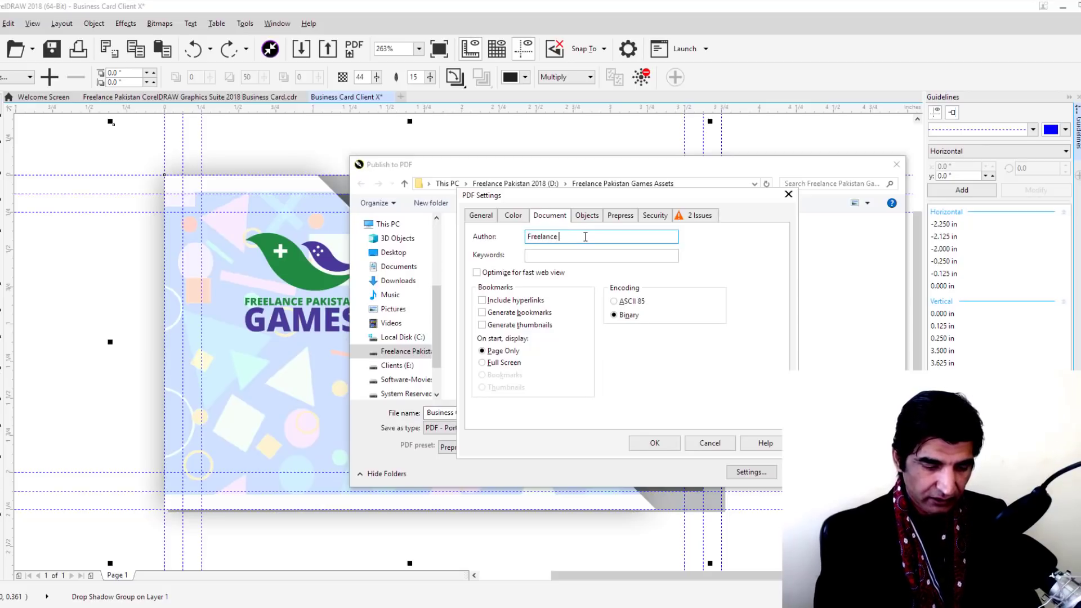
text(Pakistan Game)
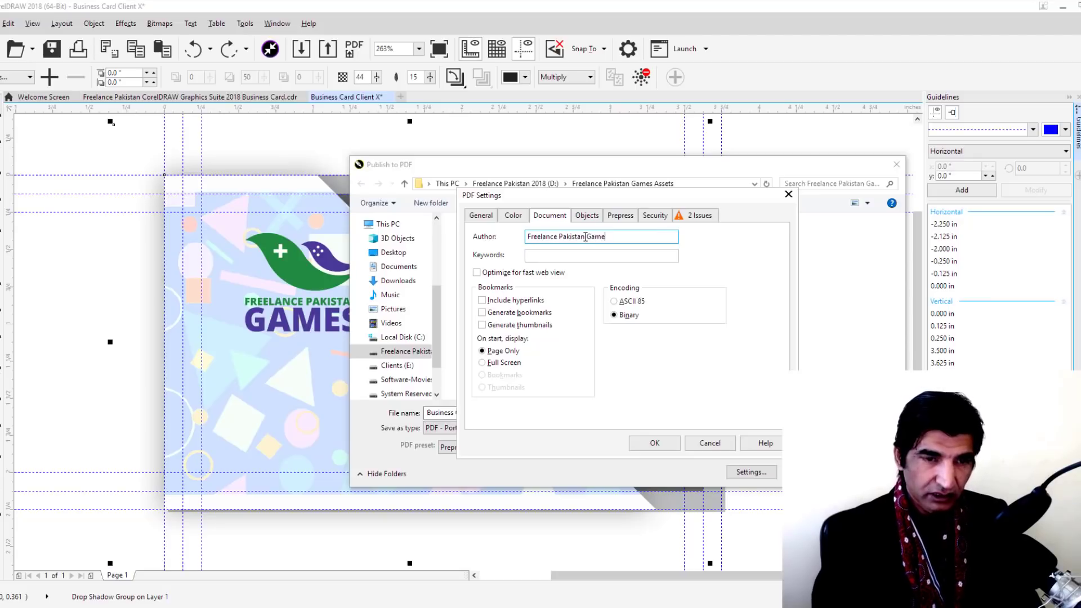
text(s)
click(601, 256)
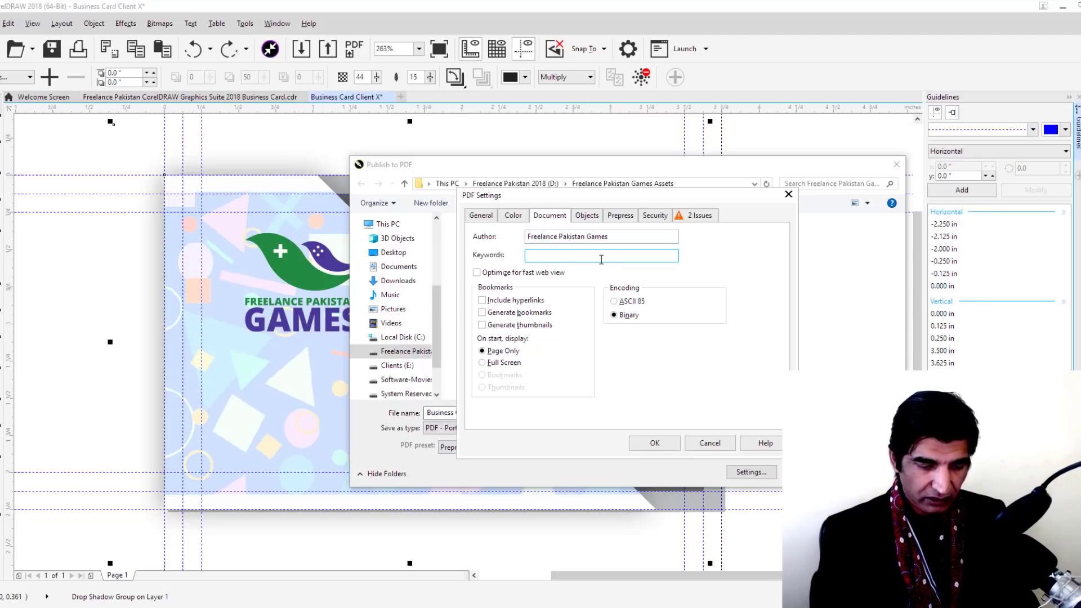
text(Business Ca)
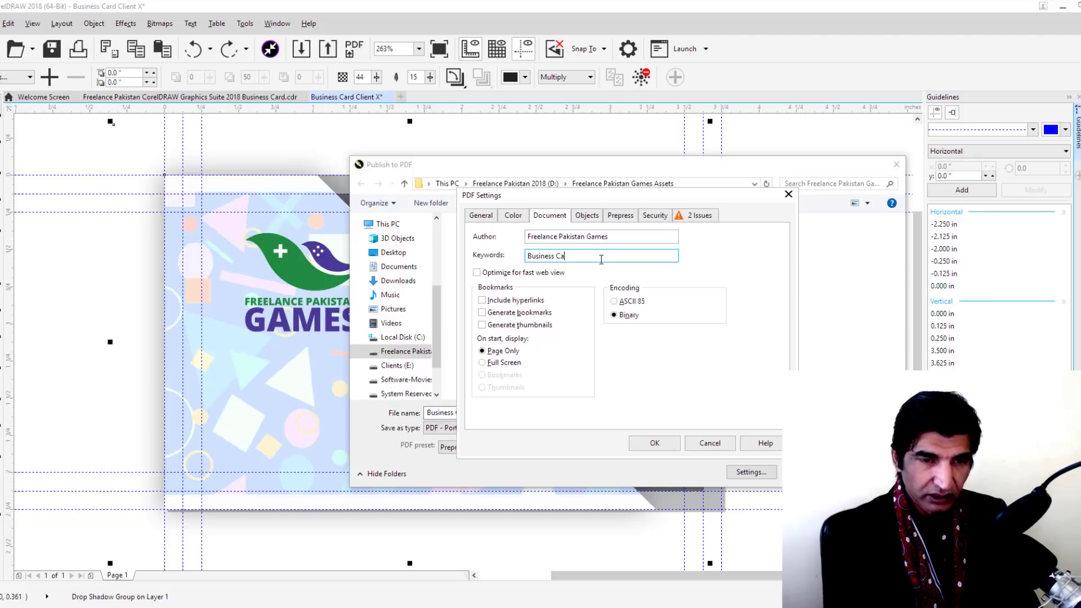
text(rd)
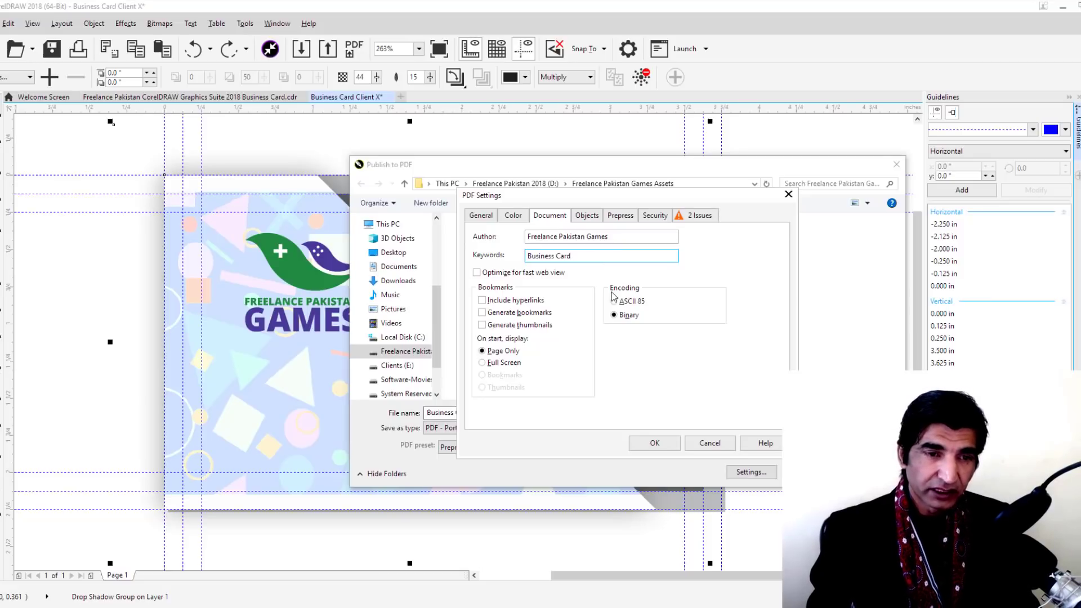
text(, )
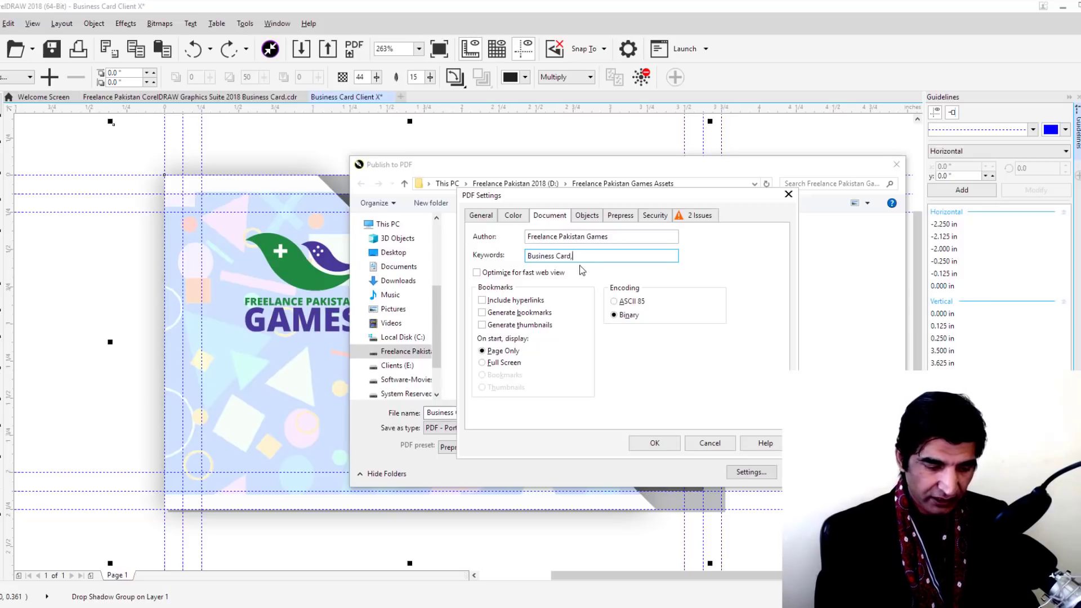
text(Corporast)
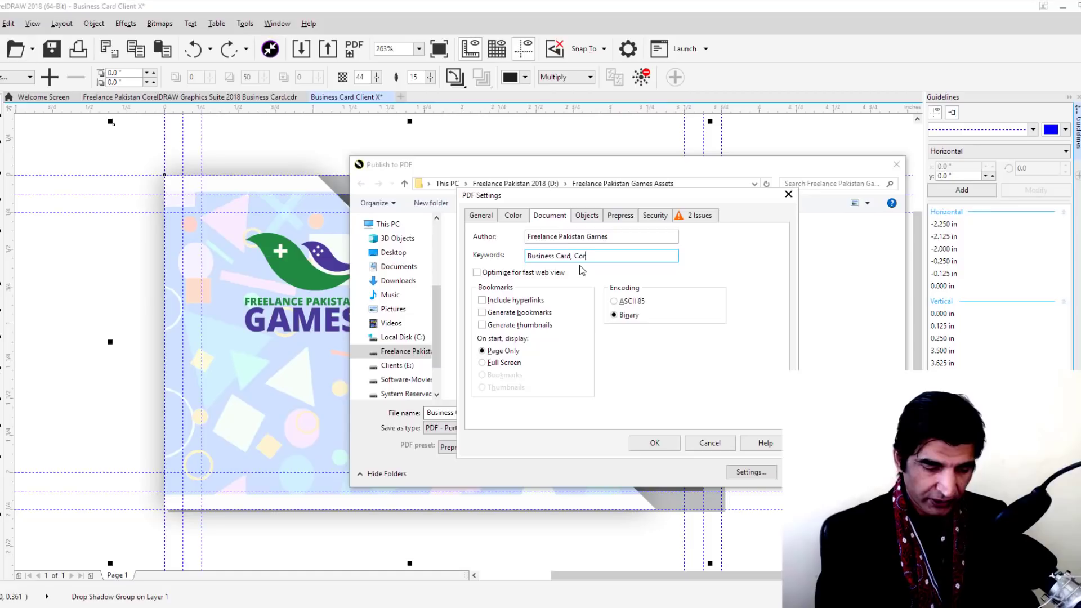
key(BackSpace)
key(BackSpace)
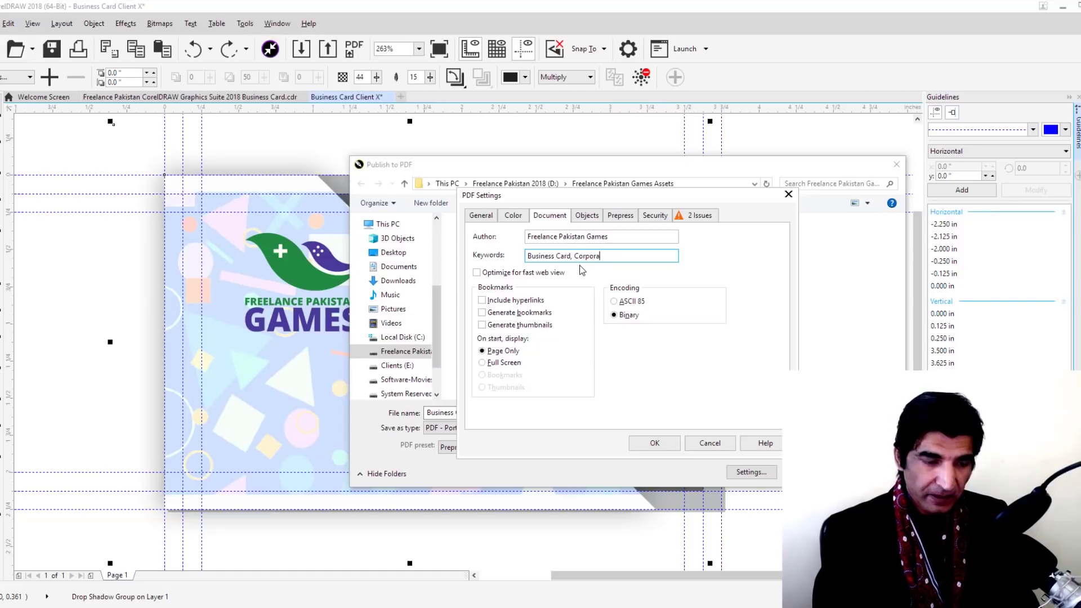
text(te, )
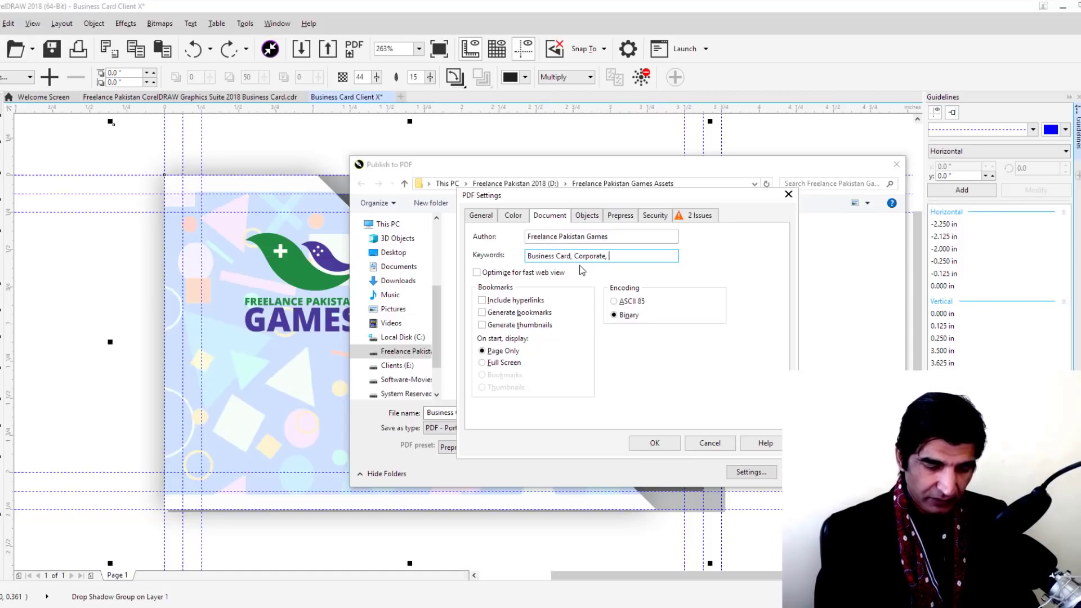
text(Minimal)
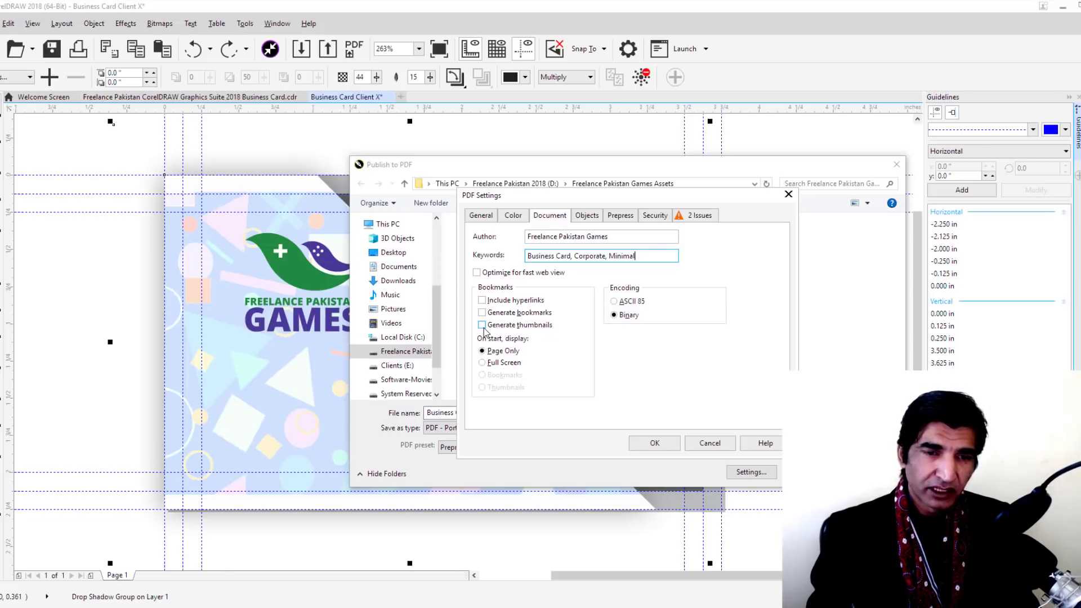
Keep ZIP bitmap compression and turn on Export all text as curves
click(588, 219)
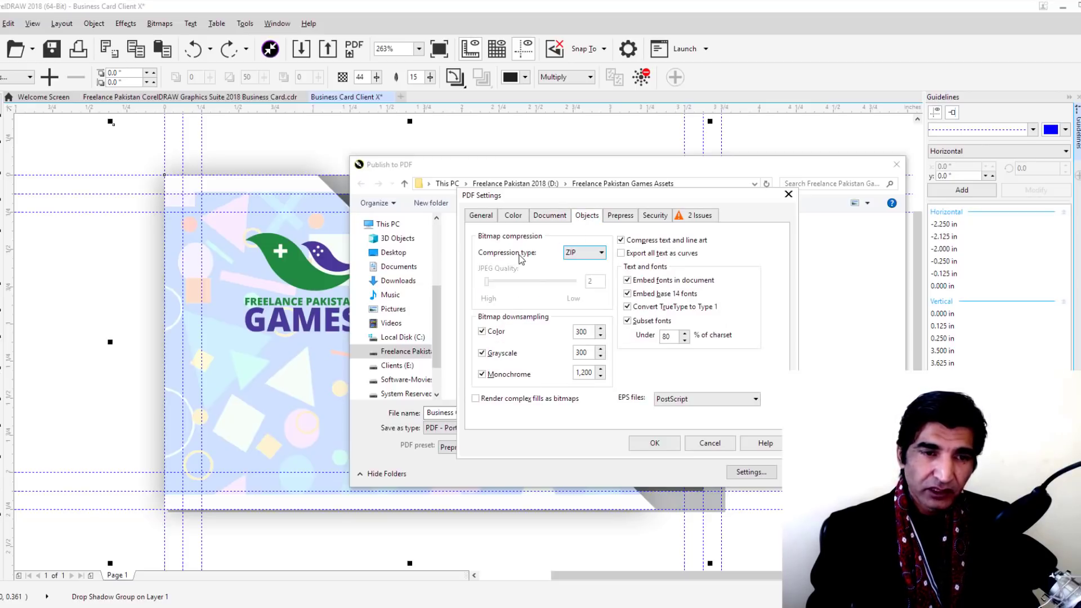
click(600, 253)
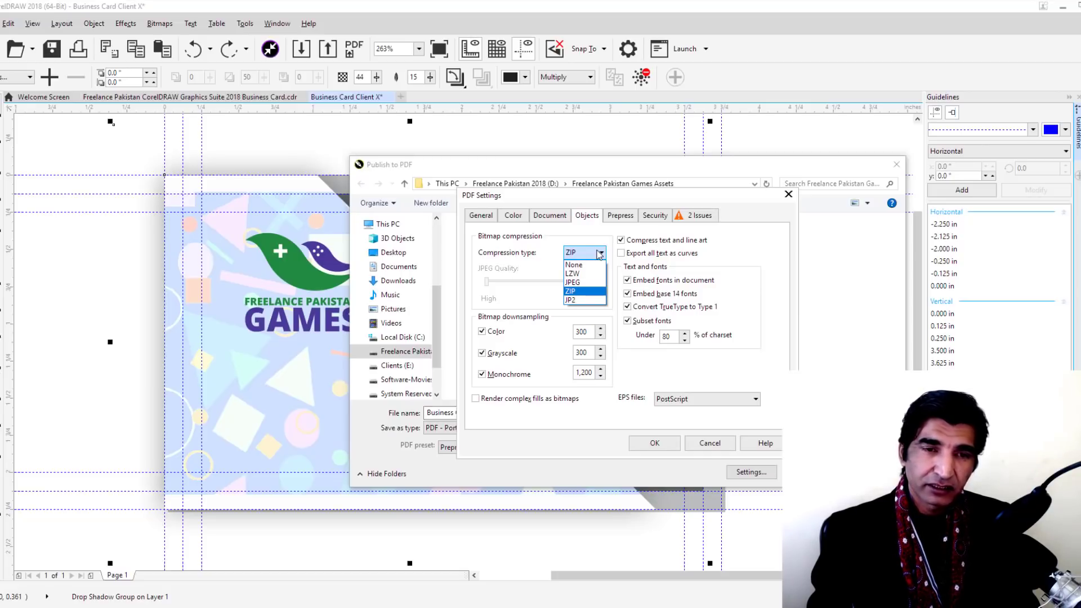
click(600, 253)
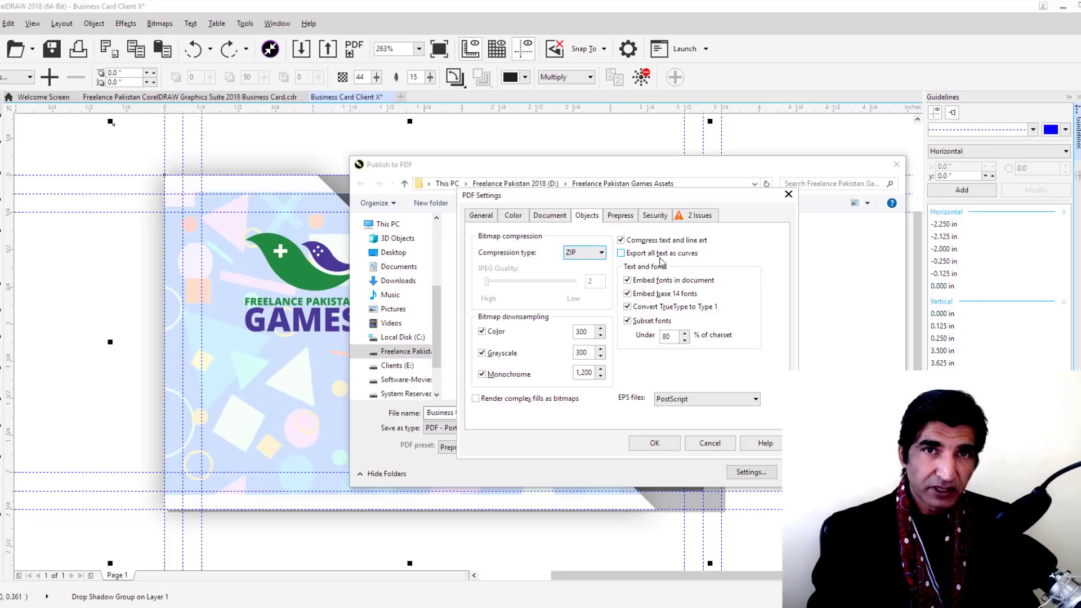
click(622, 253)
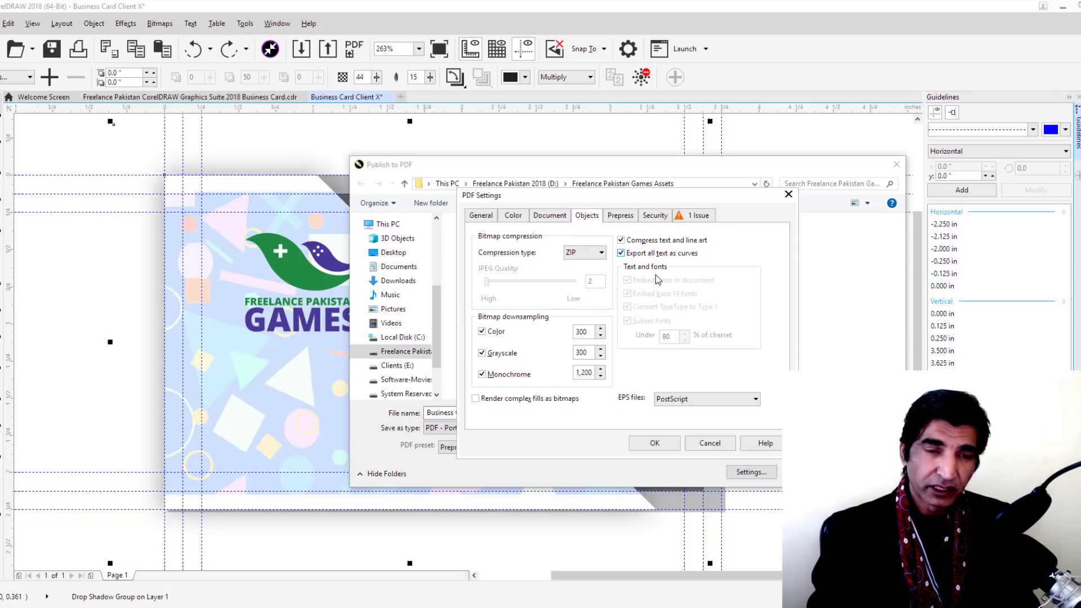
click(617, 218)
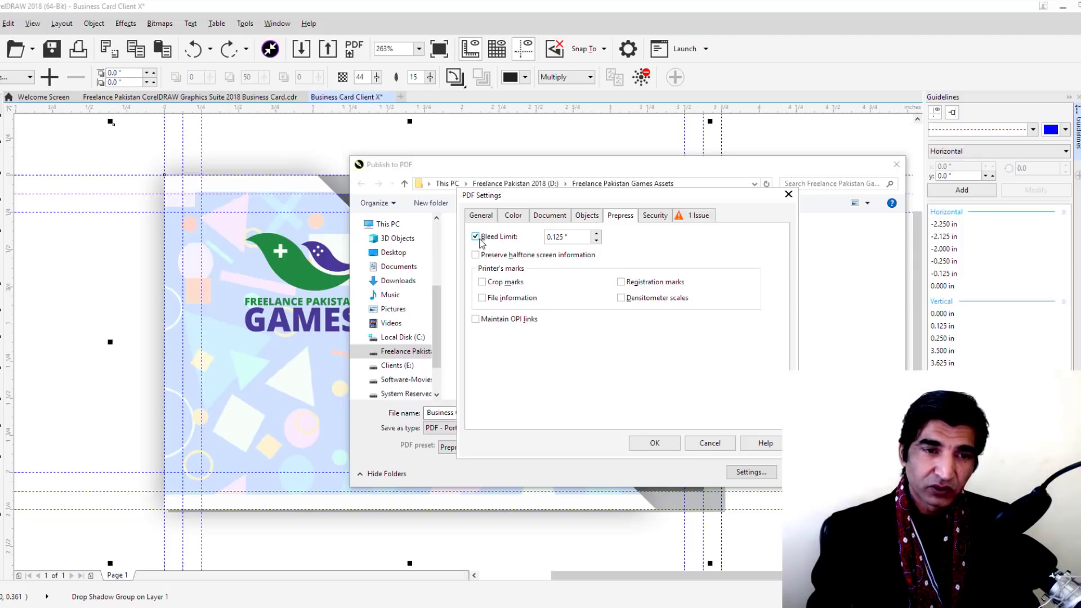
Turn off the bleed limit, add crop and registration marks, and leave the PDF unprotected
click(475, 237)
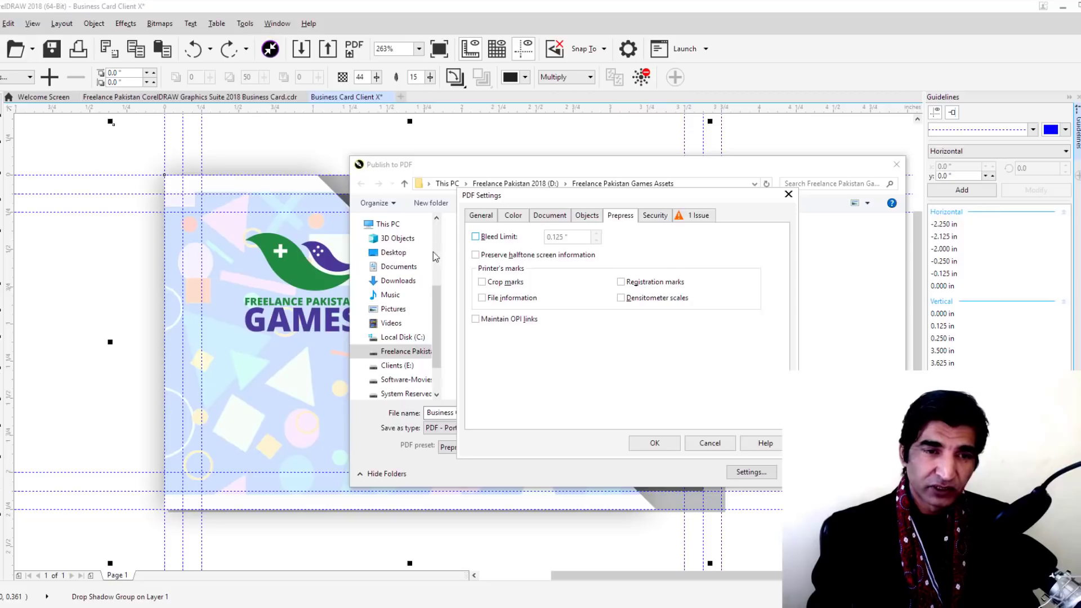
click(482, 282)
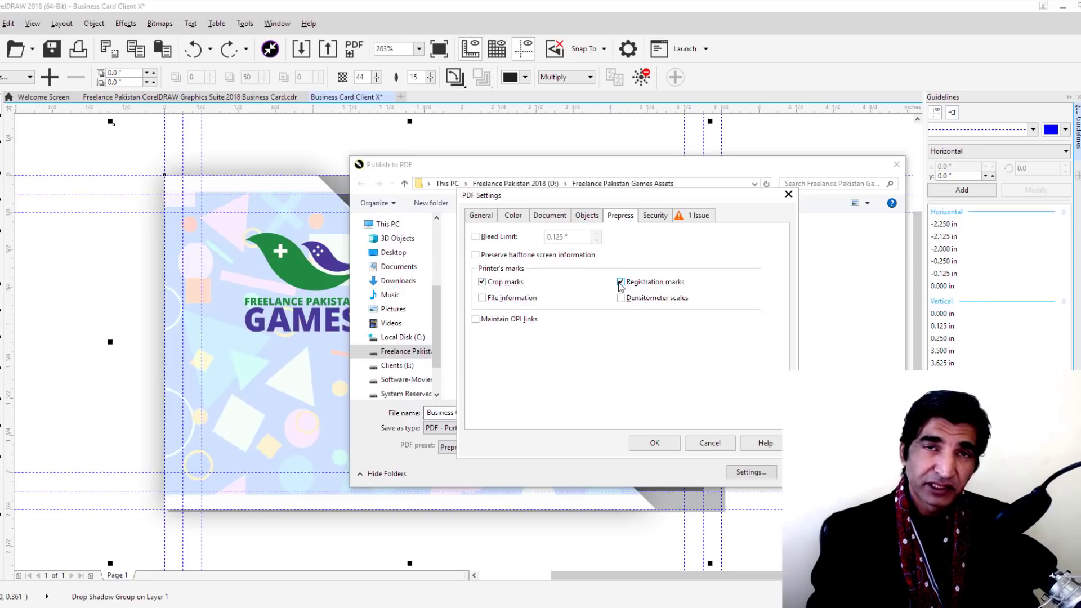
click(654, 215)
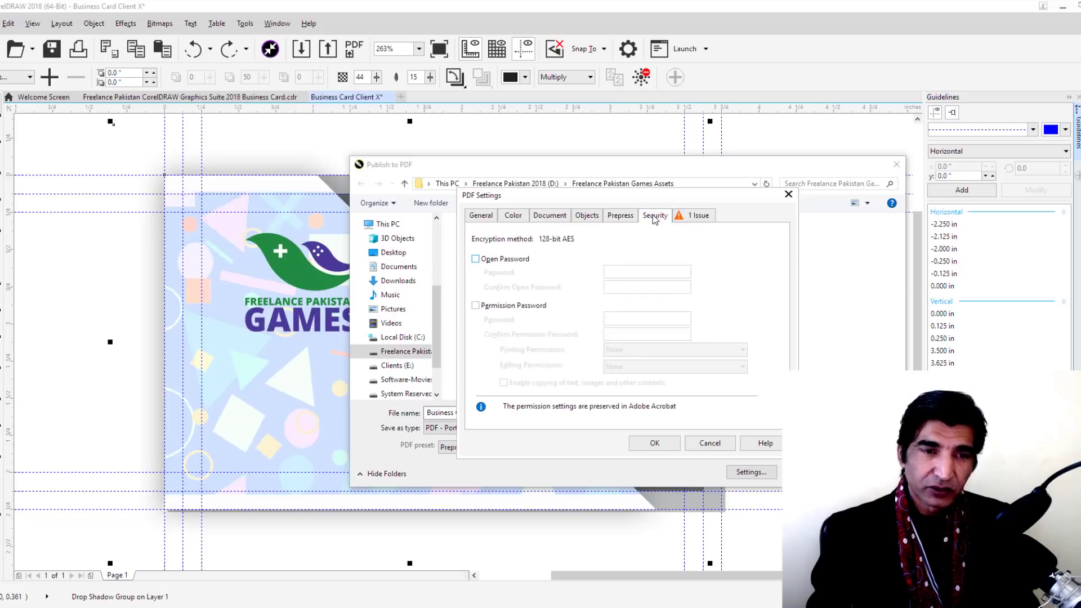
click(475, 260)
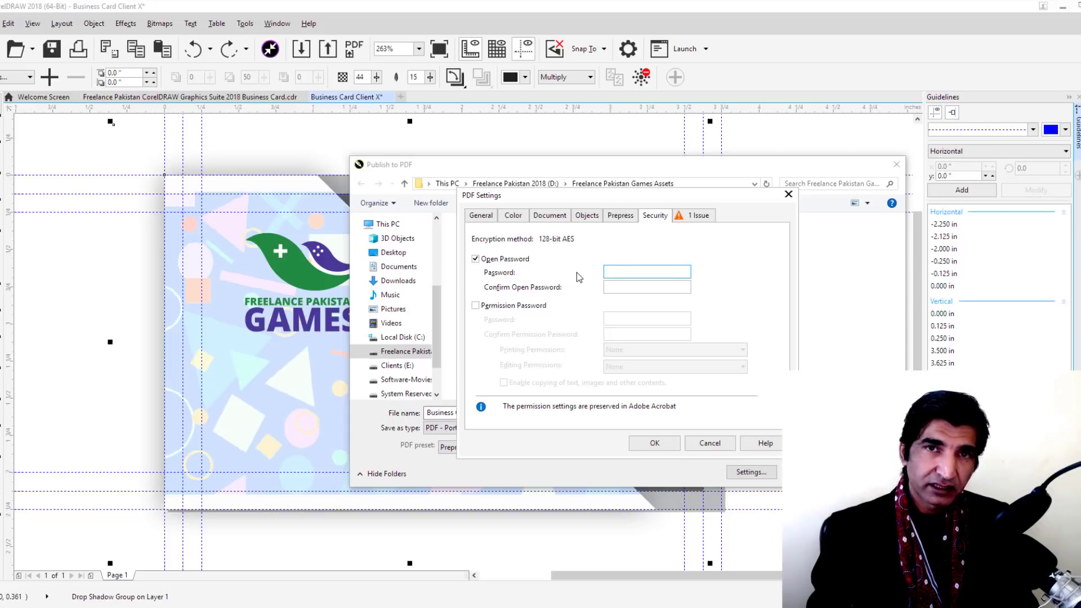
click(476, 260)
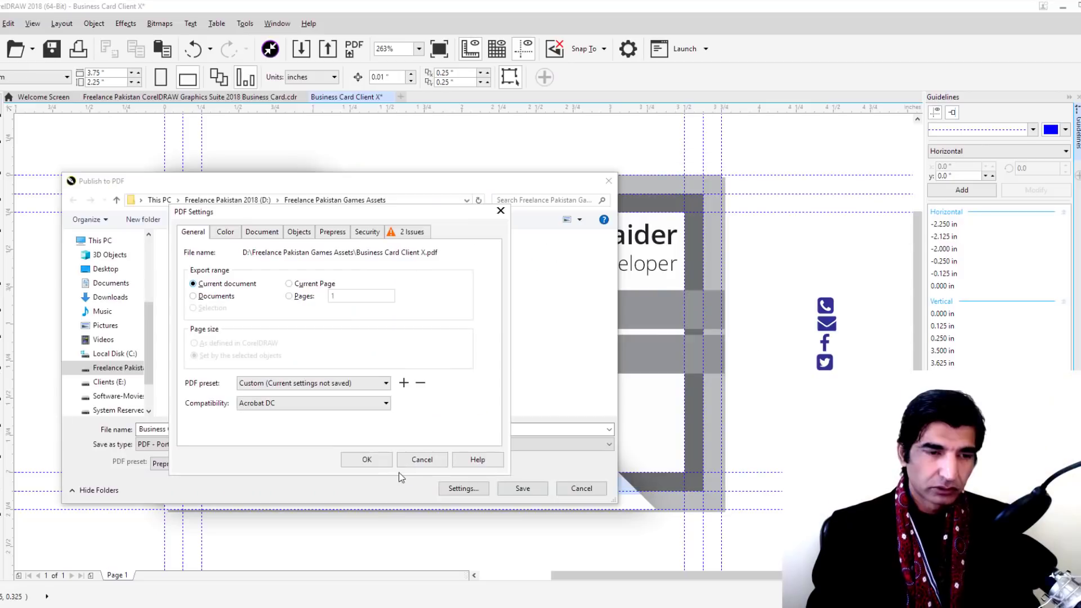
Save the PDF Business Card Client X, then frame the whole card in view and deselect
click(366, 457)
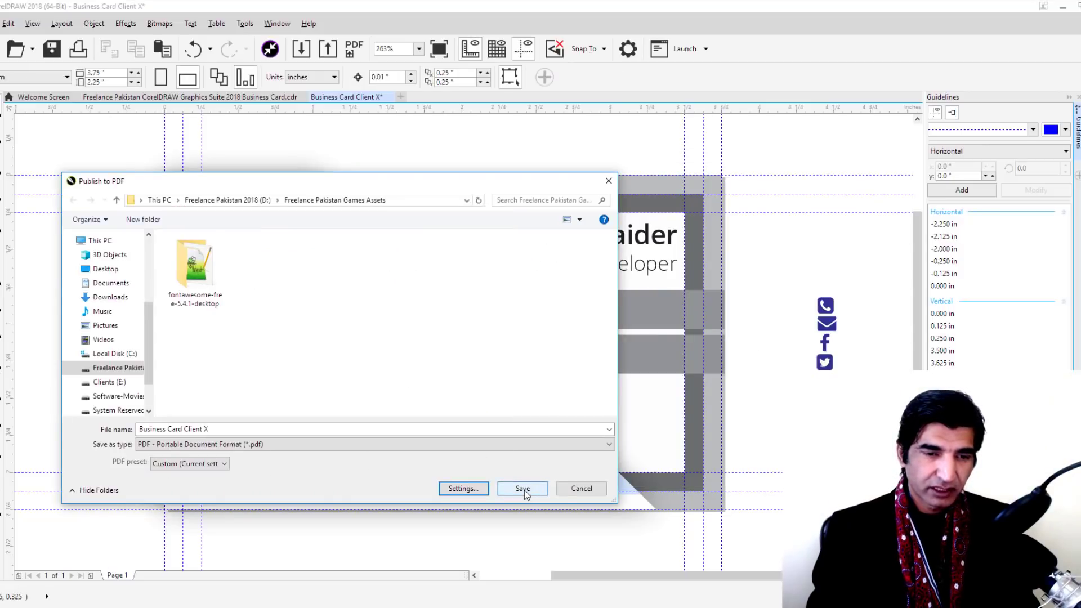
click(525, 489)
key(ctrl+a)
key(shift+F2)
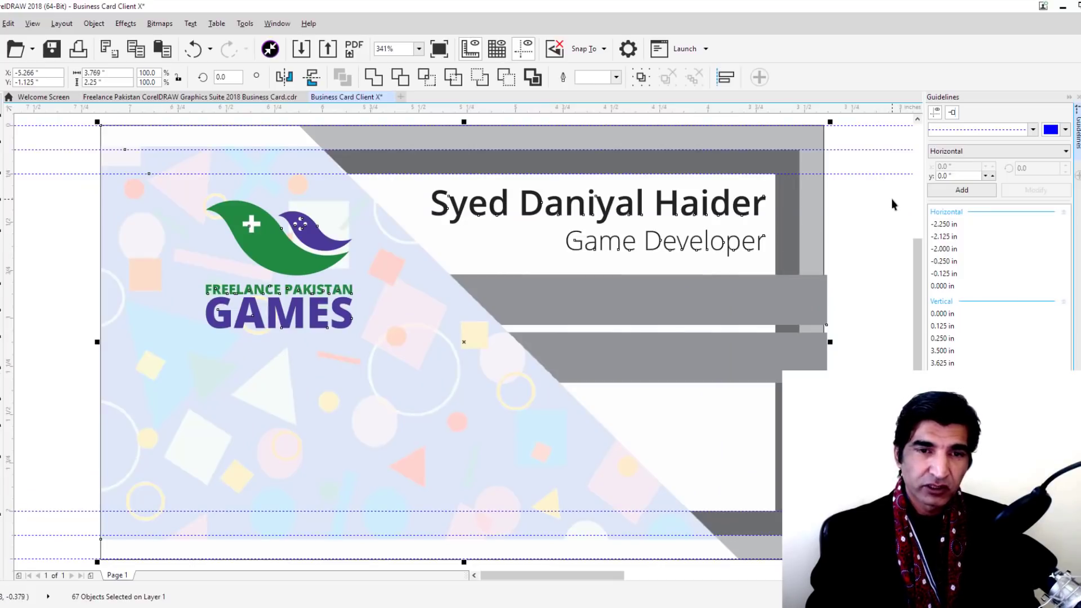
click(891, 198)
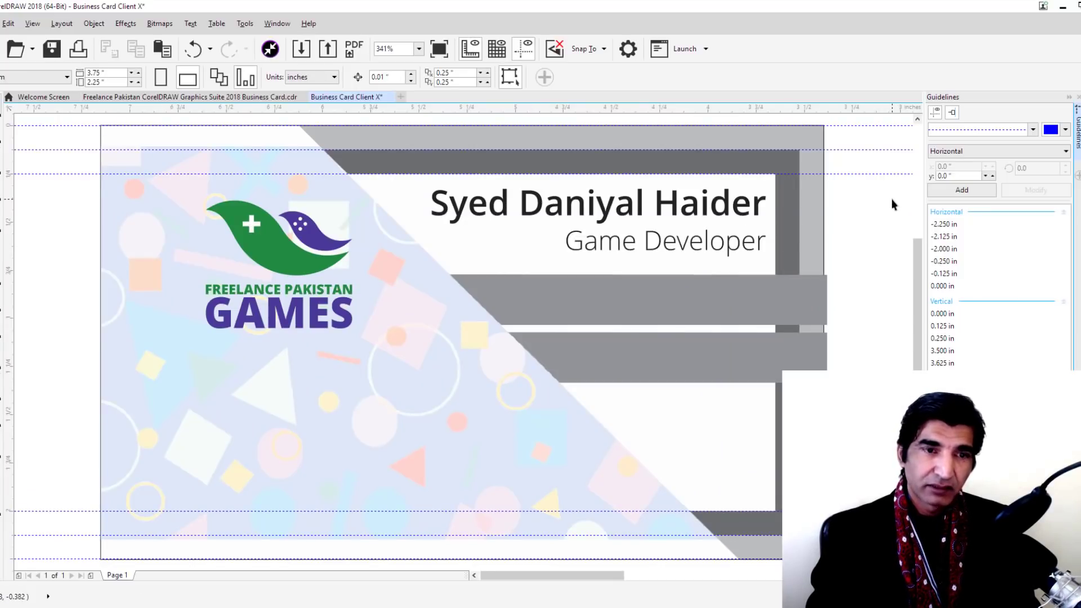